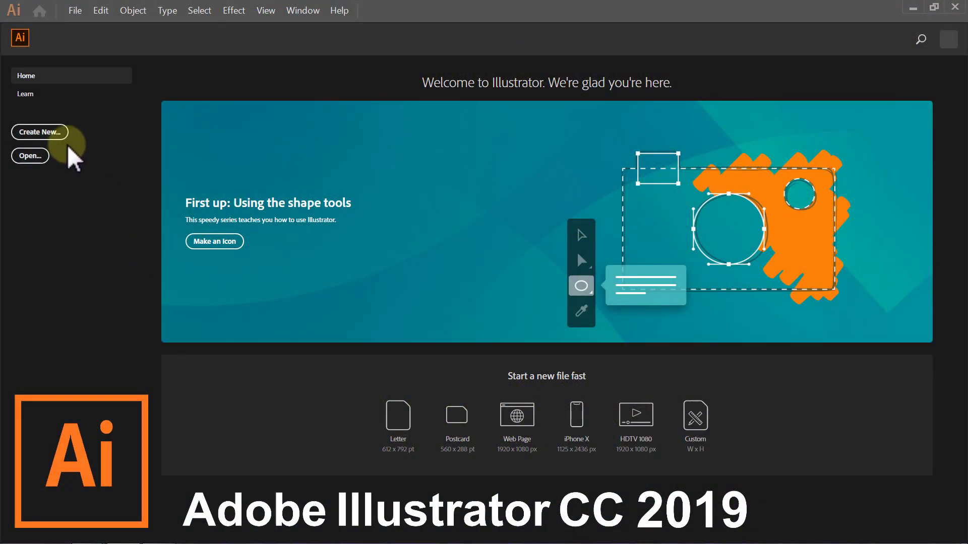
Step: Start a new document from the Home screen's Create New option
click(59, 132)
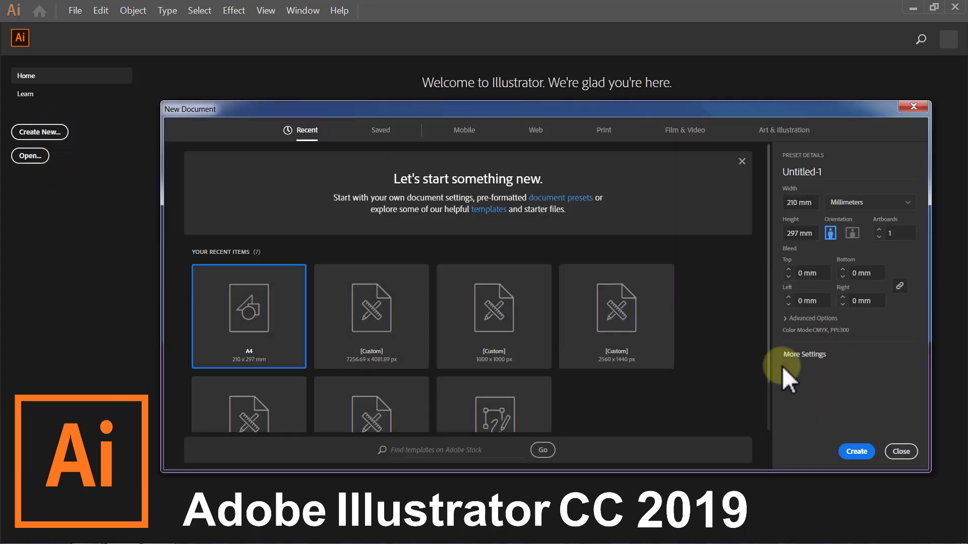
Step: Create a 2560 × 1440 px document in pixel units and RGB colour mode
click(794, 355)
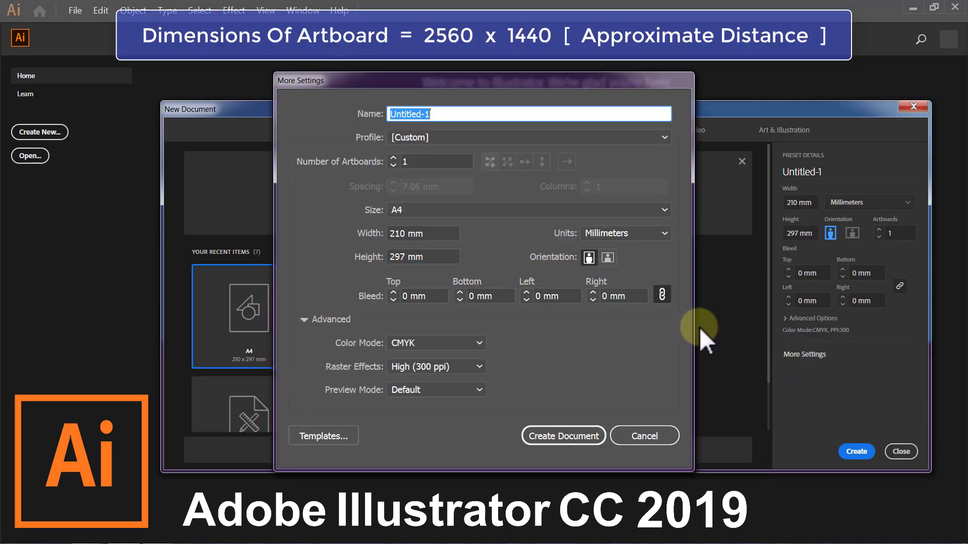
click(664, 232)
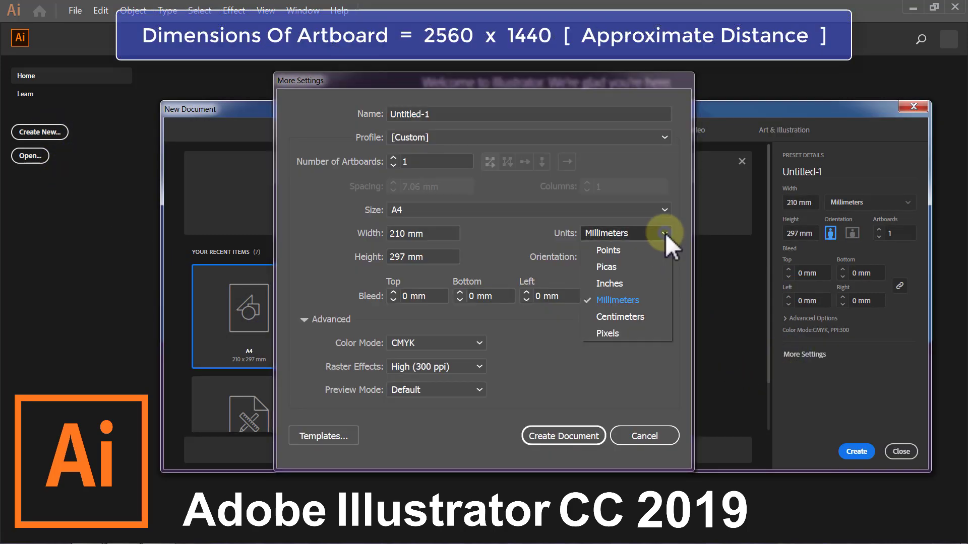
click(642, 334)
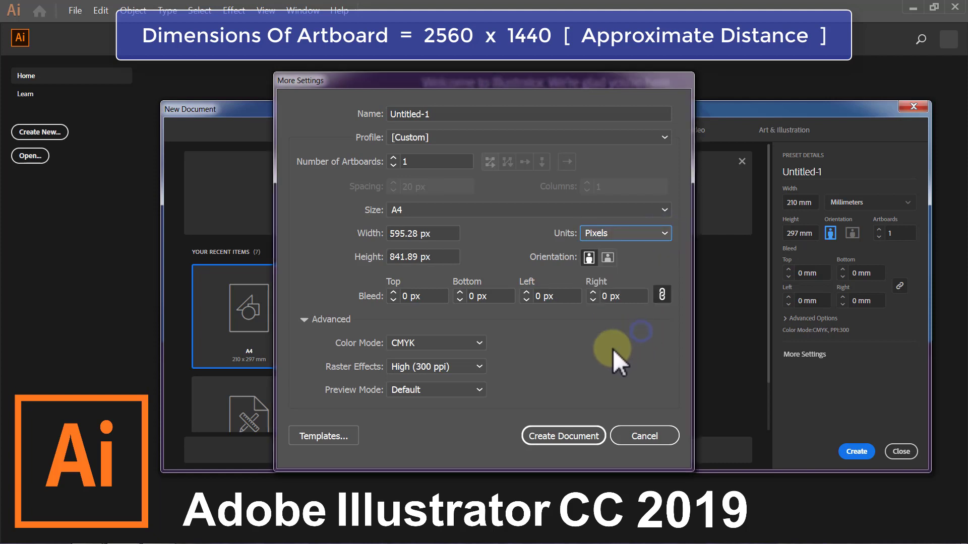
double_click(438, 233)
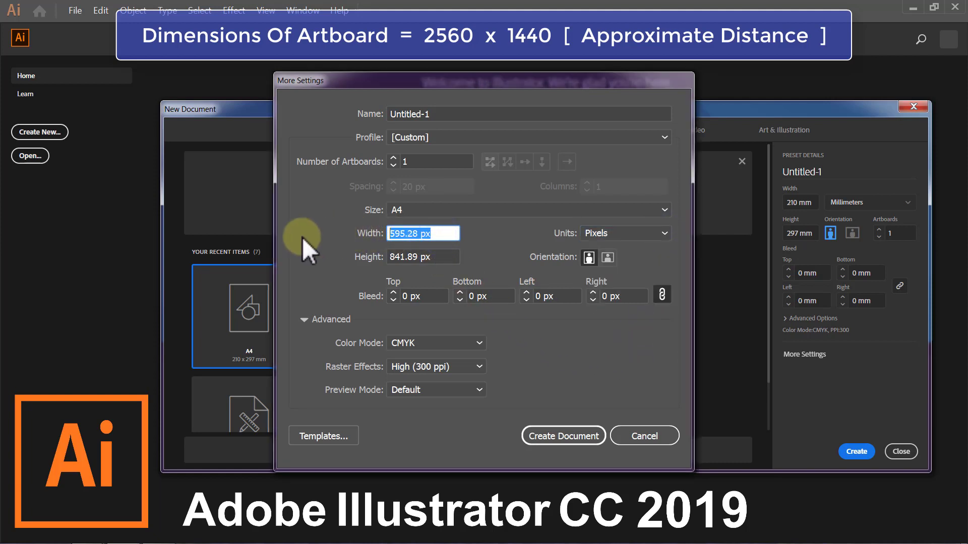
text(2560)
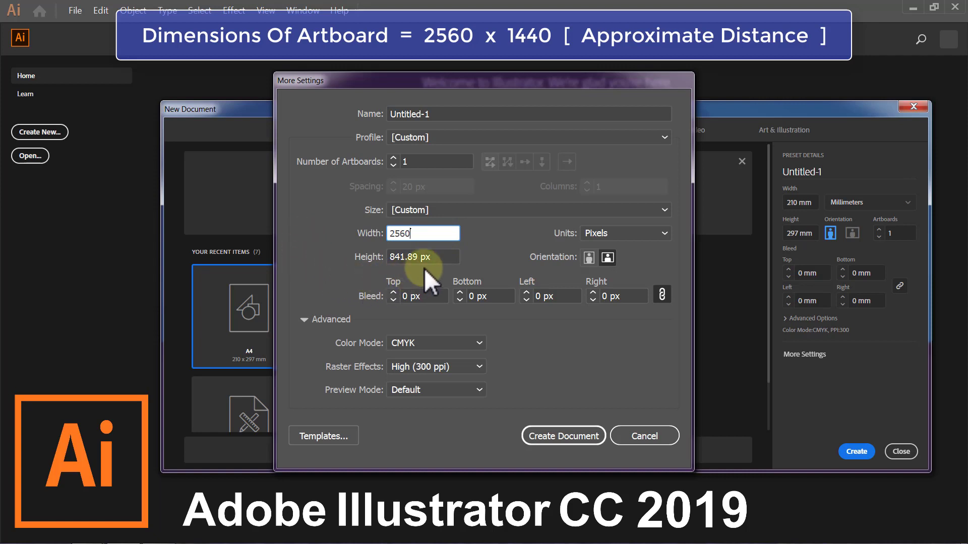
double_click(445, 257)
text(1)
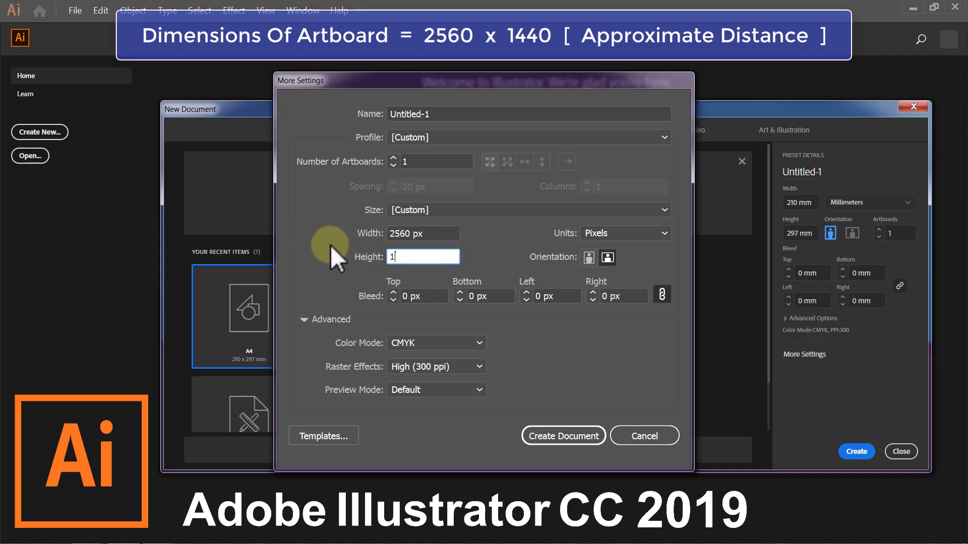
text(440)
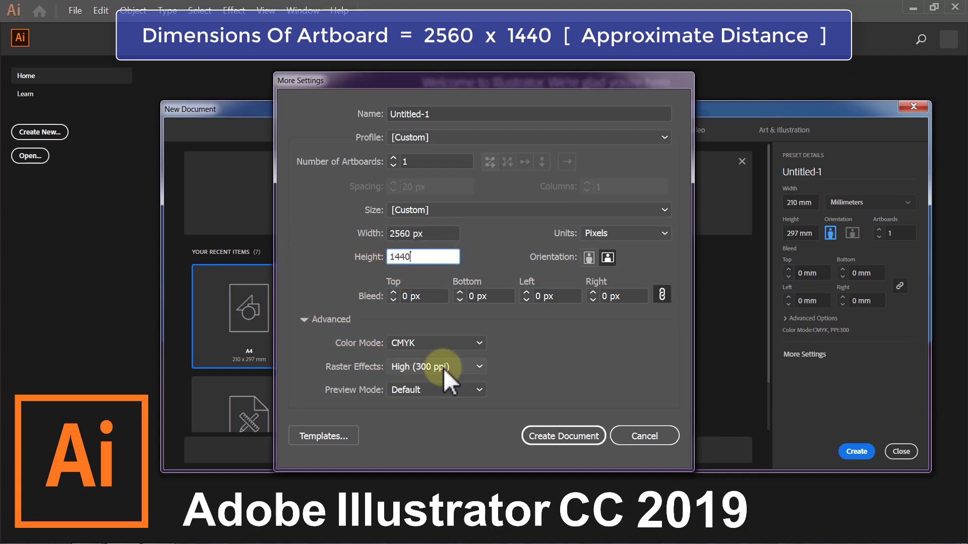
click(481, 343)
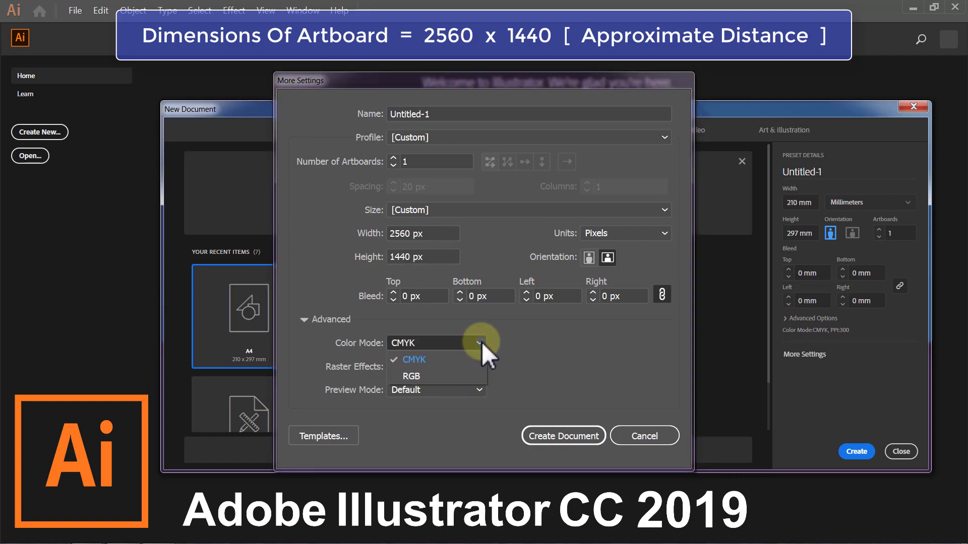
click(442, 374)
click(544, 438)
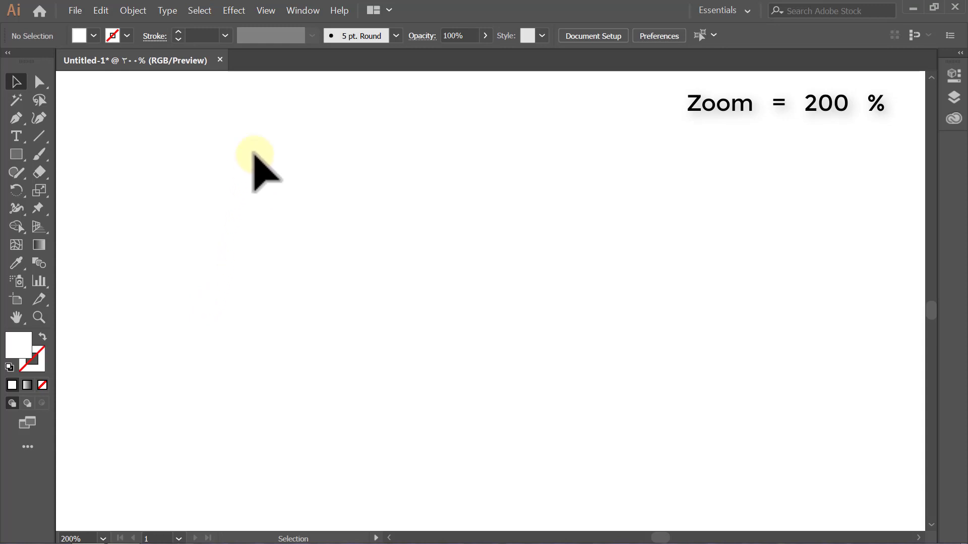
Step: Turn on Smart Guides, set fill to None and stroke to an orange swatch
click(266, 11)
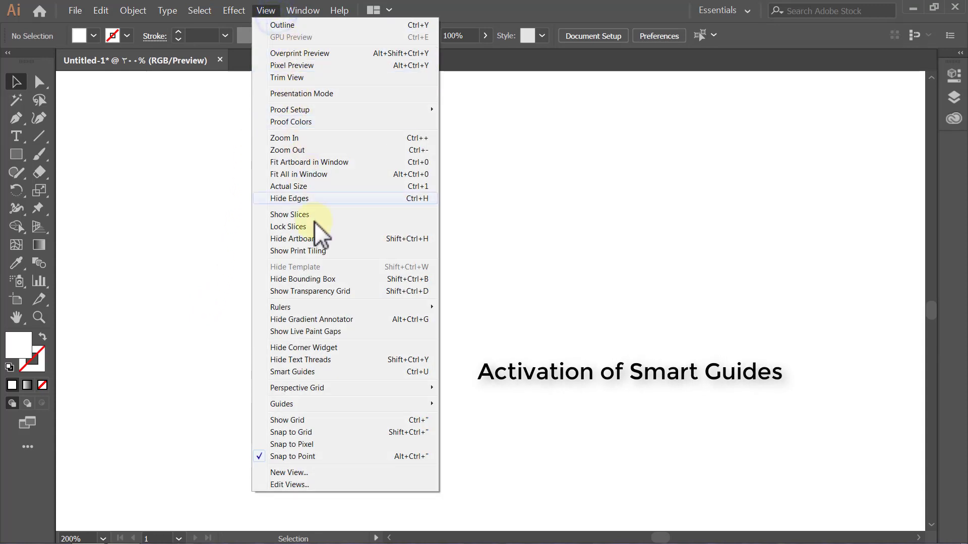
click(349, 370)
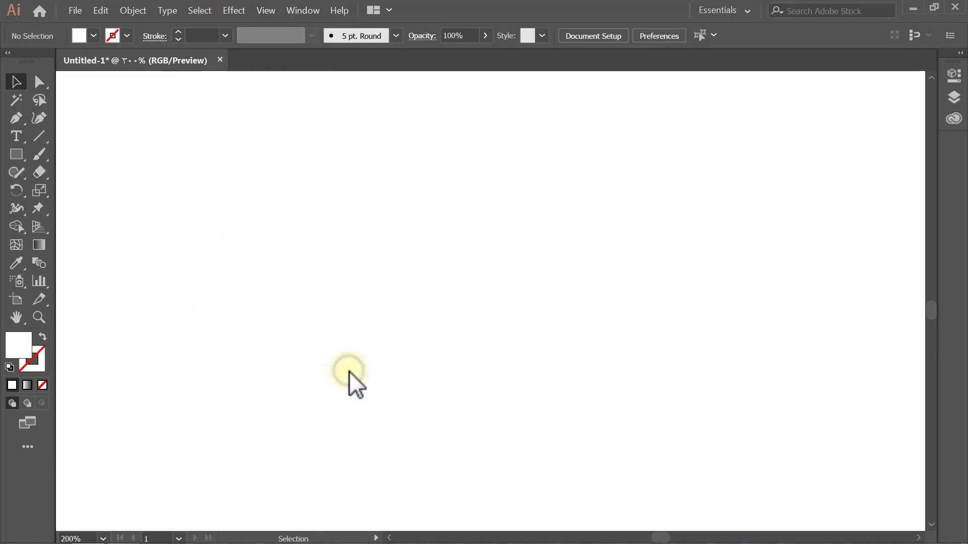
click(43, 385)
click(35, 363)
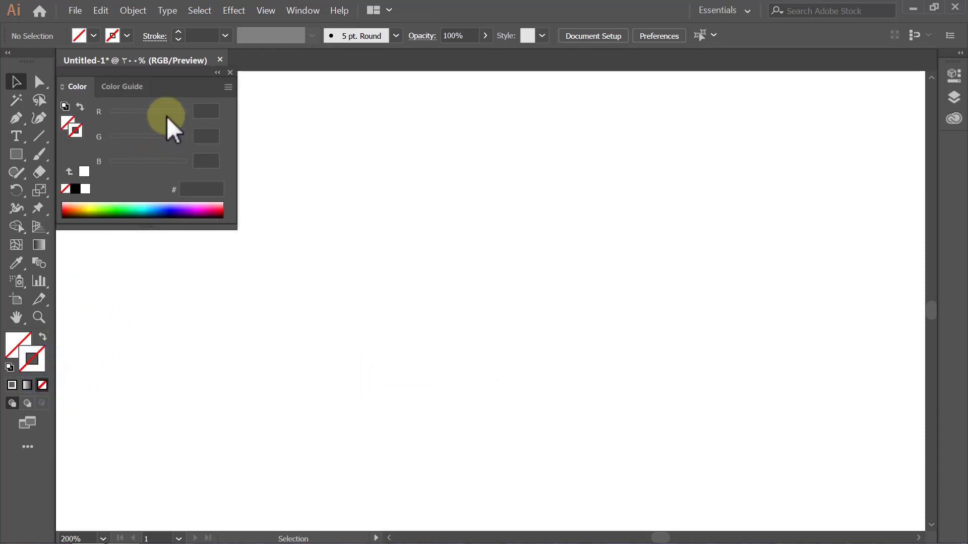
click(217, 73)
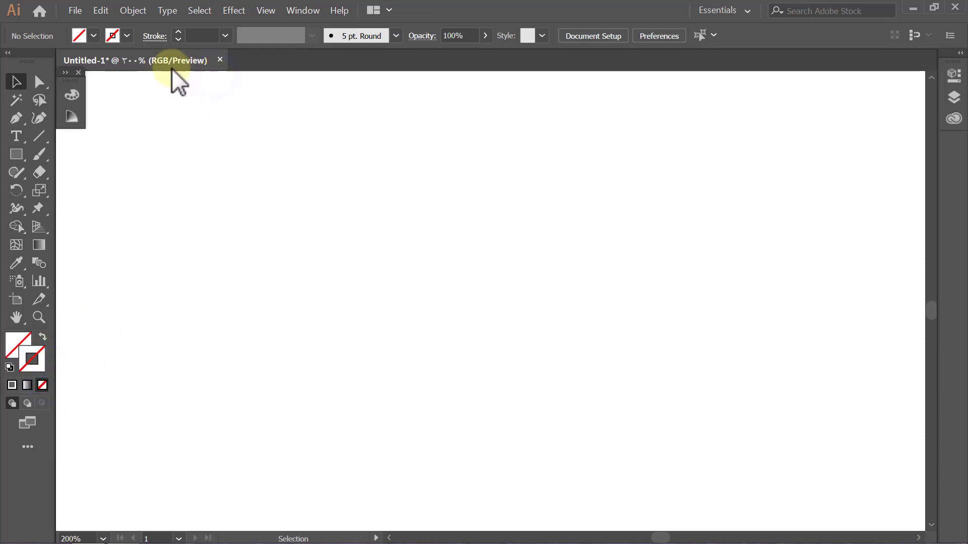
click(127, 36)
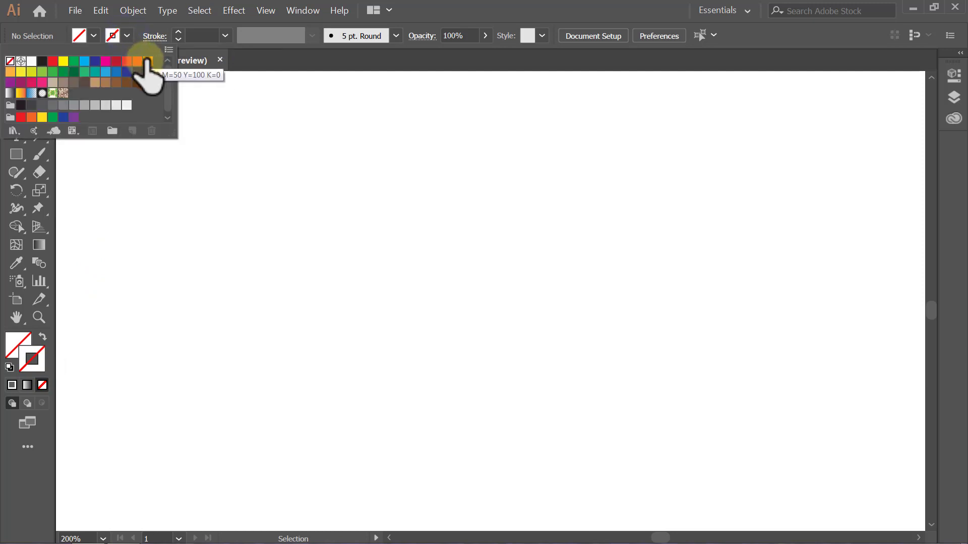
click(146, 60)
click(126, 36)
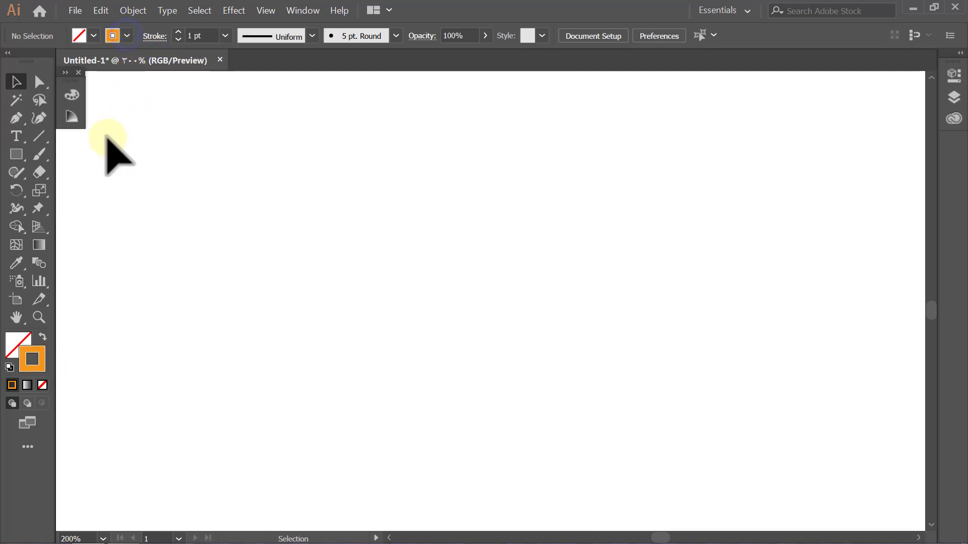
Step: Draw a straight horizontal line rightward from the artboard centre
click(38, 135)
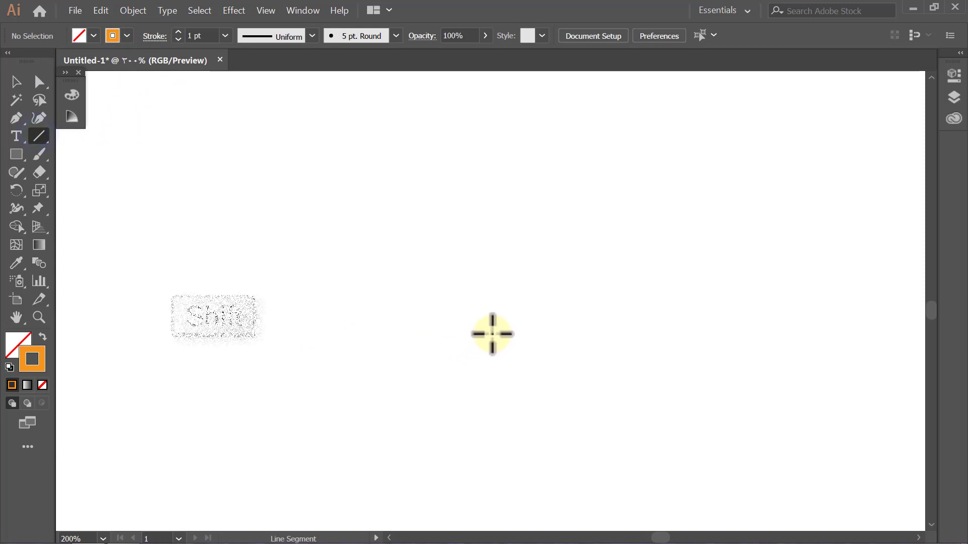
drag(492, 320, 783, 320)
key(v)
click(771, 356)
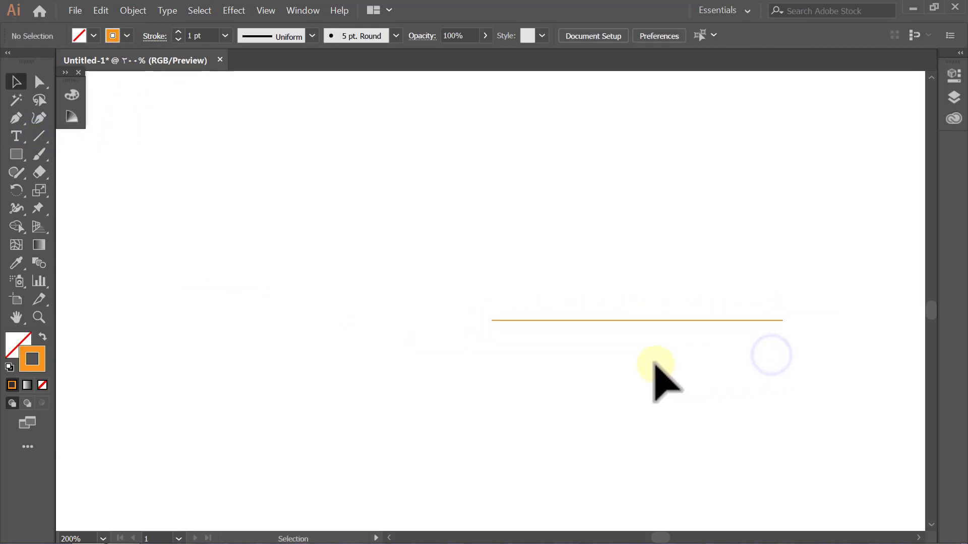
Step: Change the stroke colour to CMYK Cyan
click(126, 36)
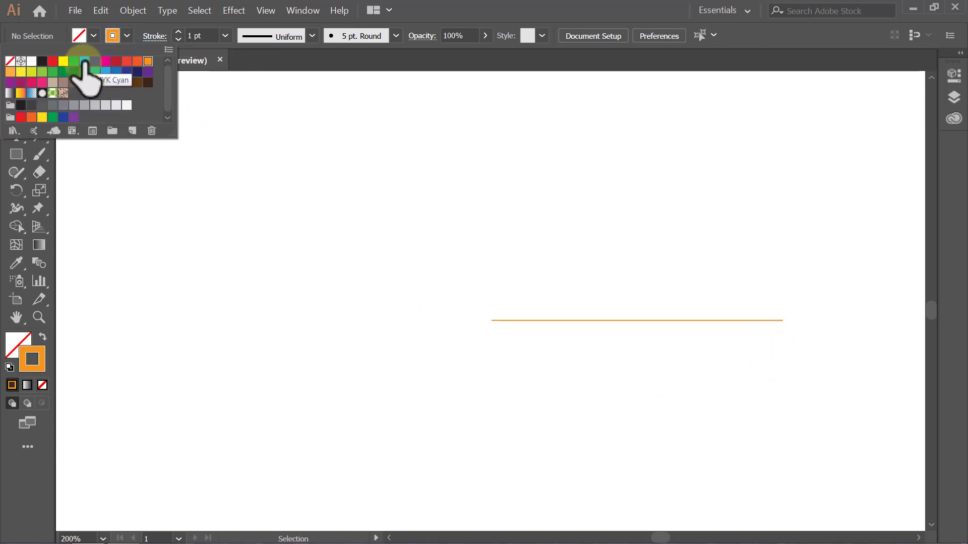
click(84, 61)
click(128, 36)
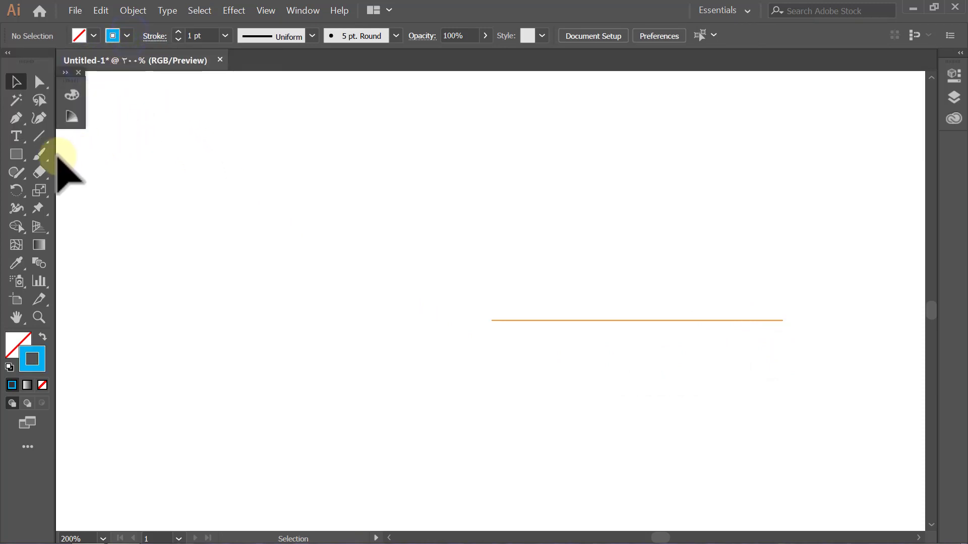
drag(19, 155, 86, 210)
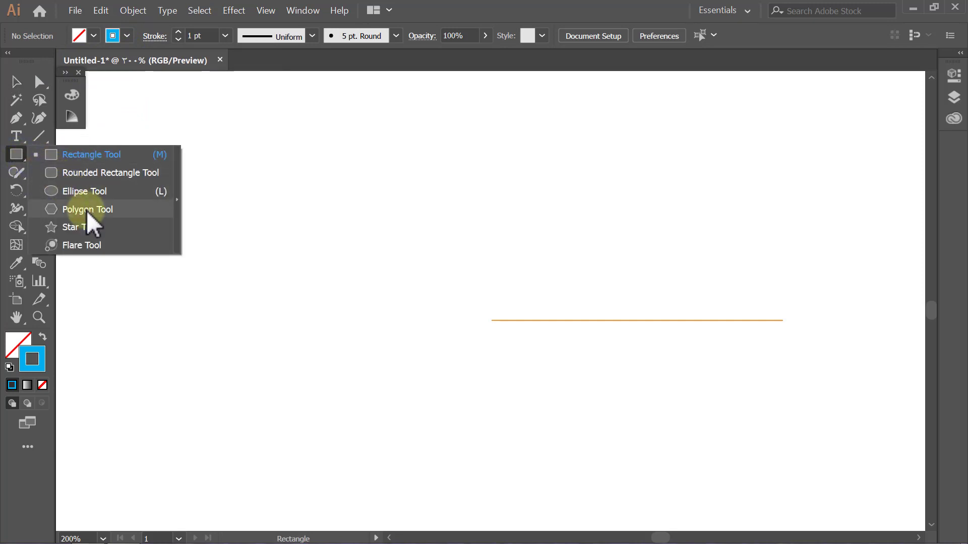
Step: Place a 3-sided polygon of radius 132 px at the line's left end
click(492, 321)
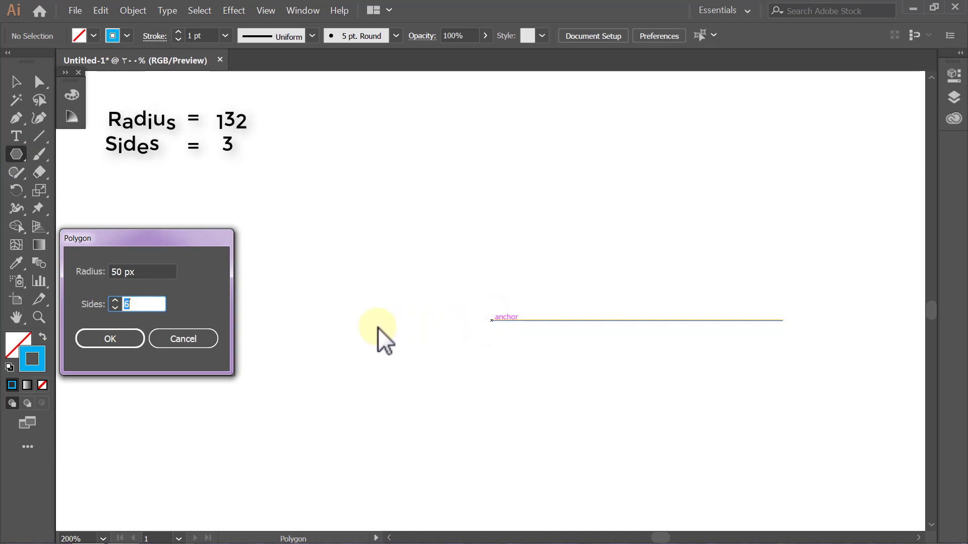
triple_click(162, 268)
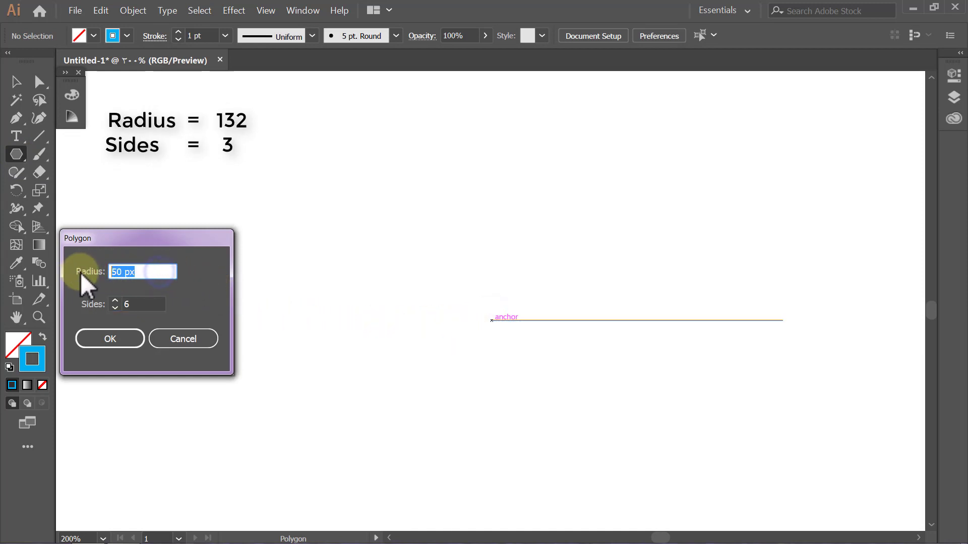
text(132)
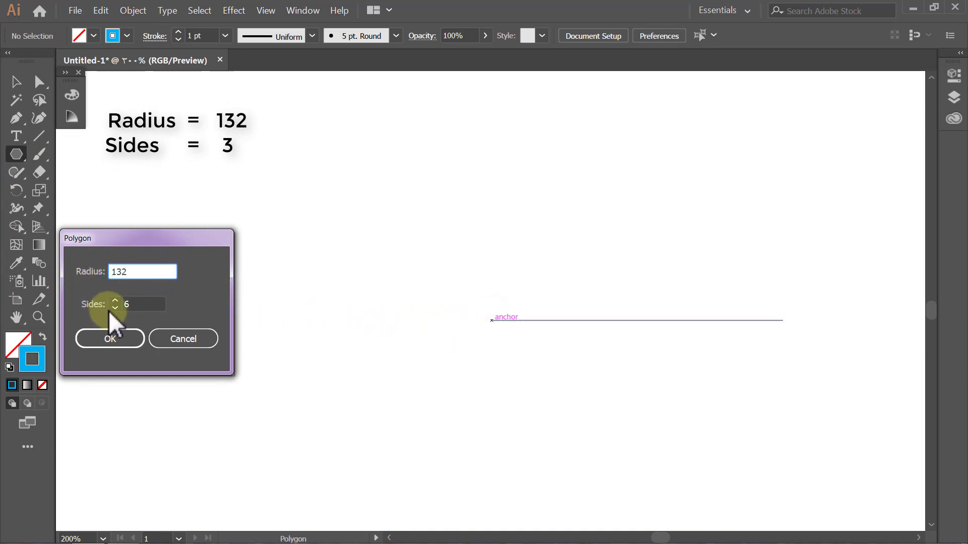
click(133, 304)
text(3)
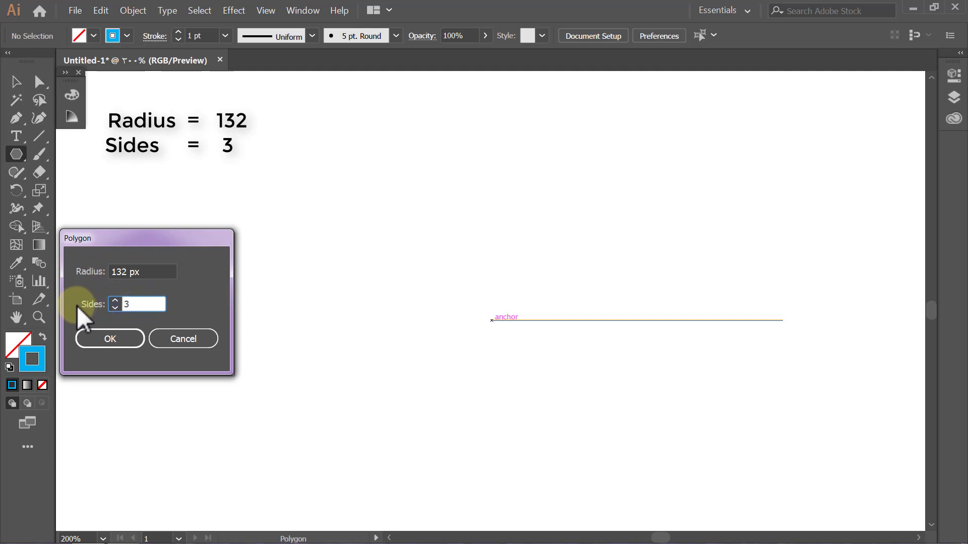
click(94, 334)
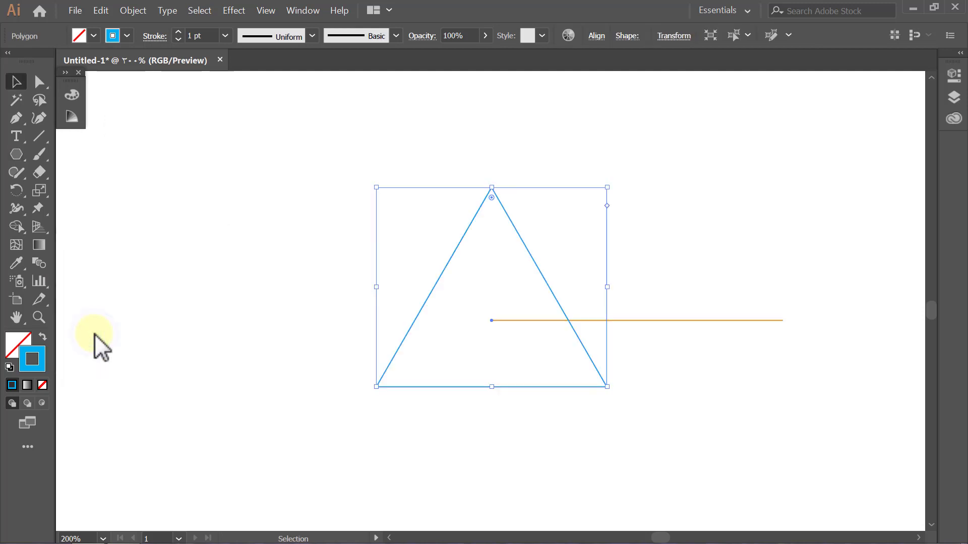
click(95, 334)
Step: Round the triangle's corners to a 28 px radius
click(500, 203)
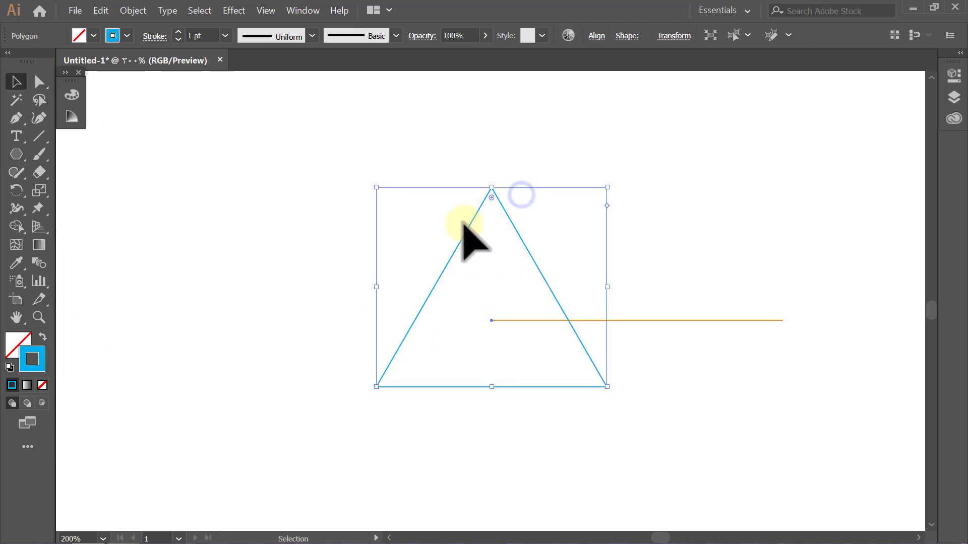
click(40, 83)
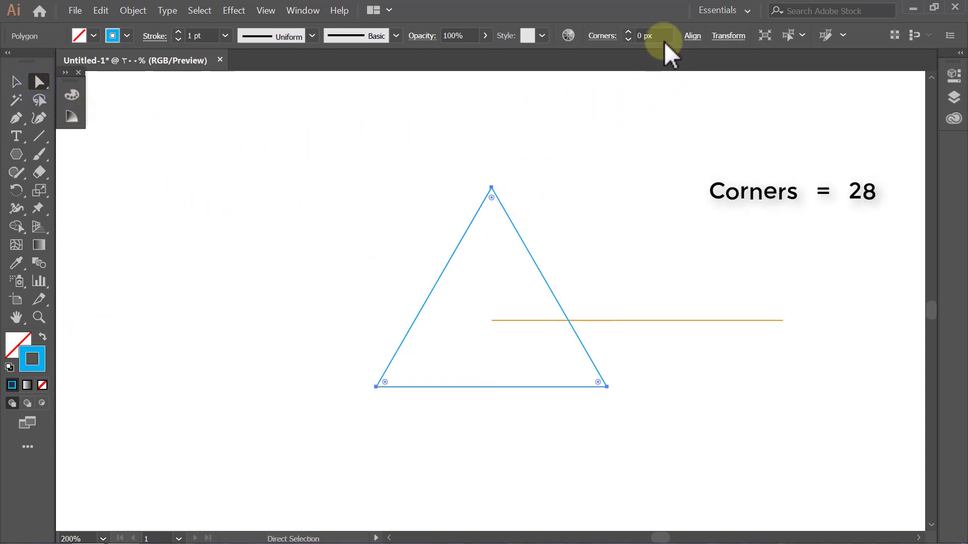
click(639, 35)
text(8)
key(Return)
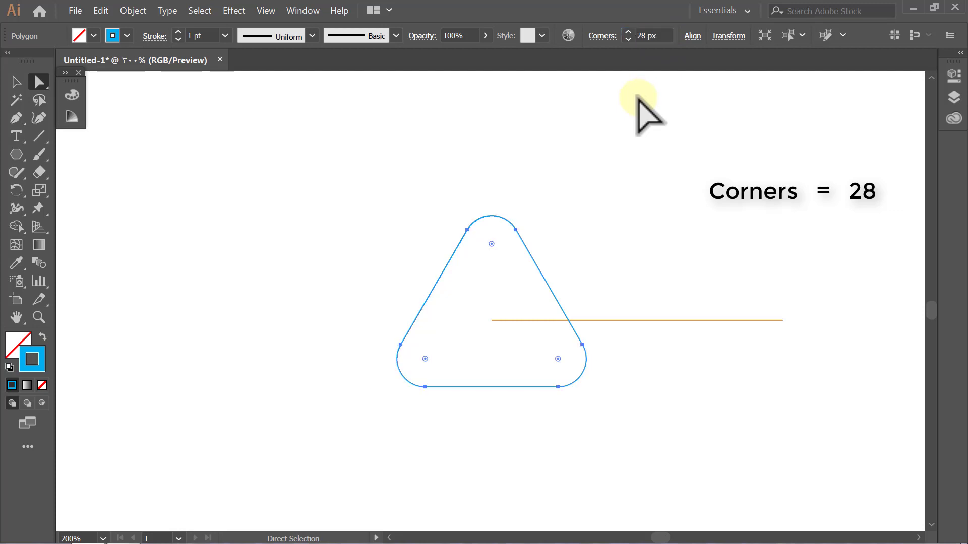
key(v)
click(638, 94)
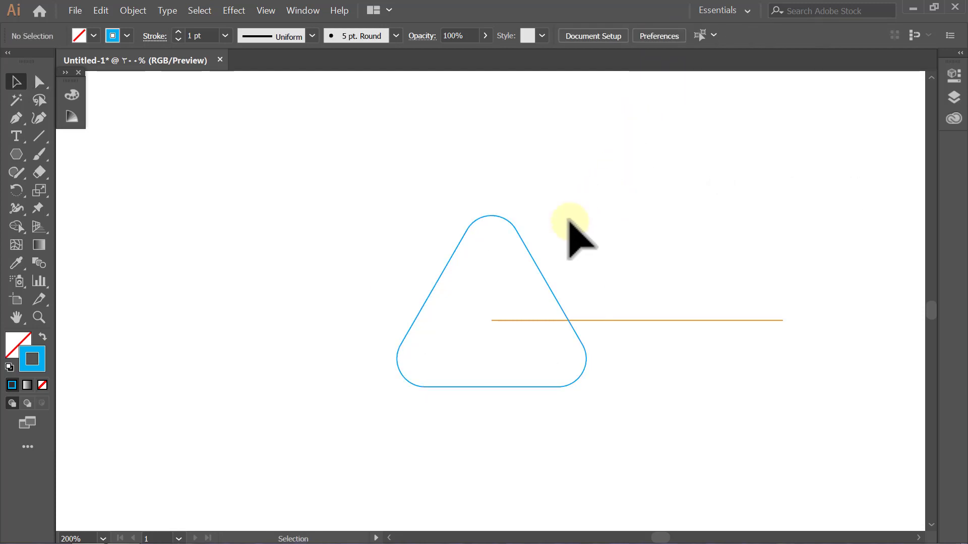
Step: Offset the rounded triangle's path outward by 60 px with Offset Path
click(551, 227)
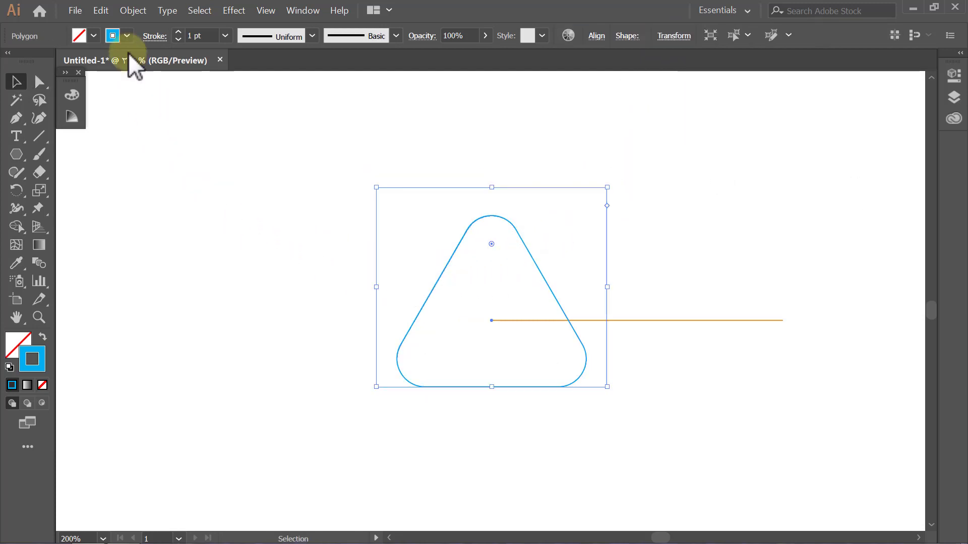
click(132, 11)
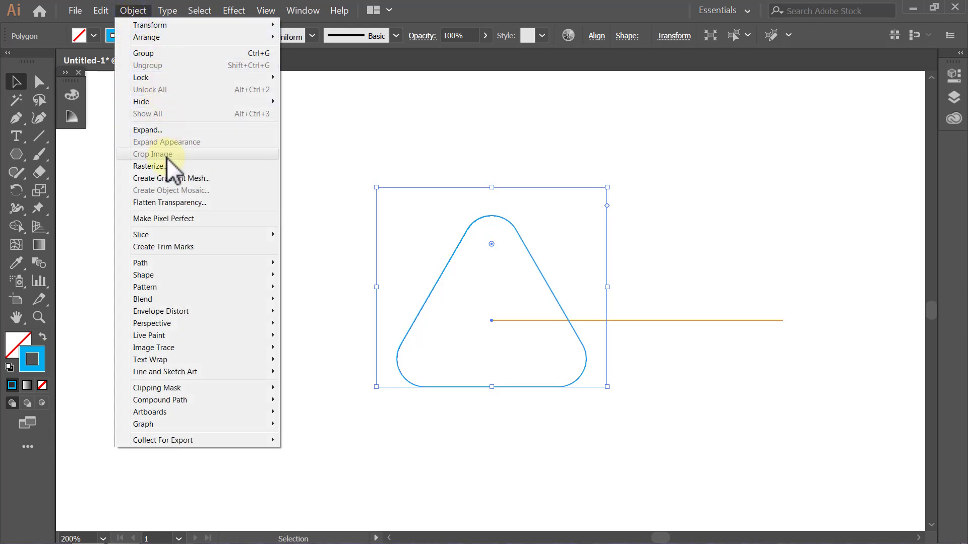
mouse_move(196, 262)
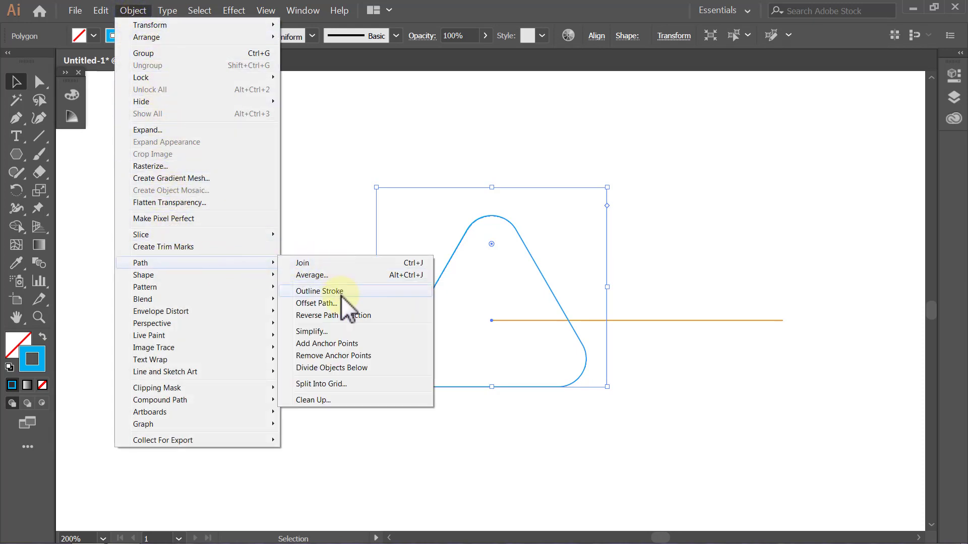
click(317, 303)
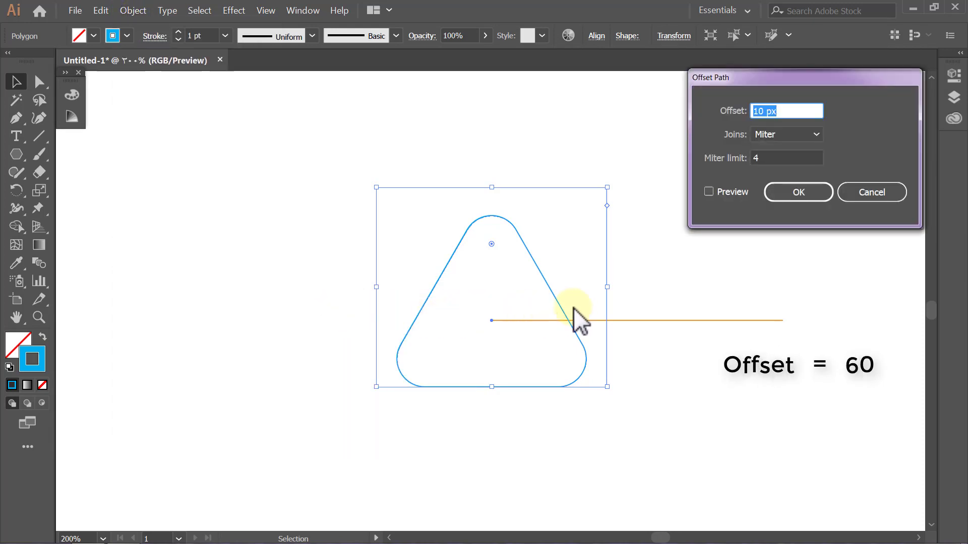
click(711, 191)
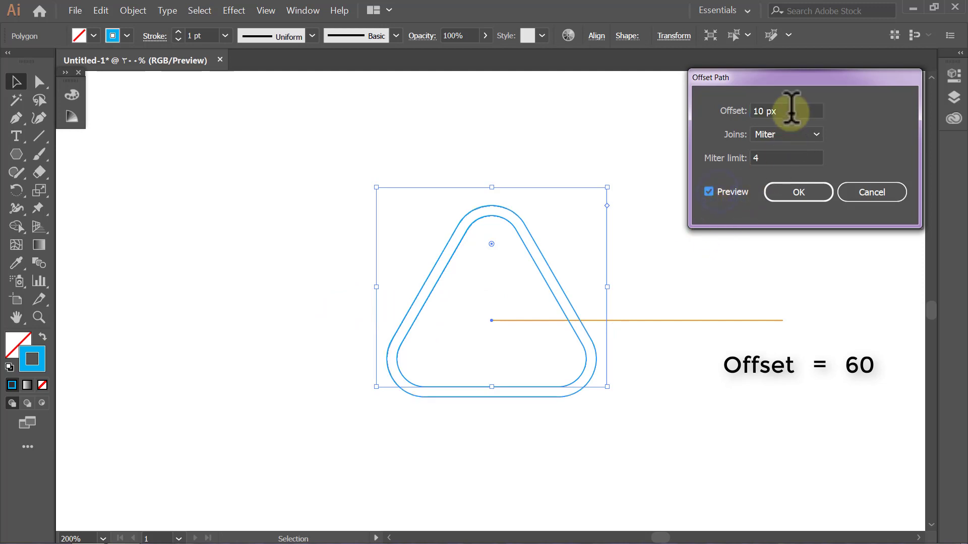
text(6)
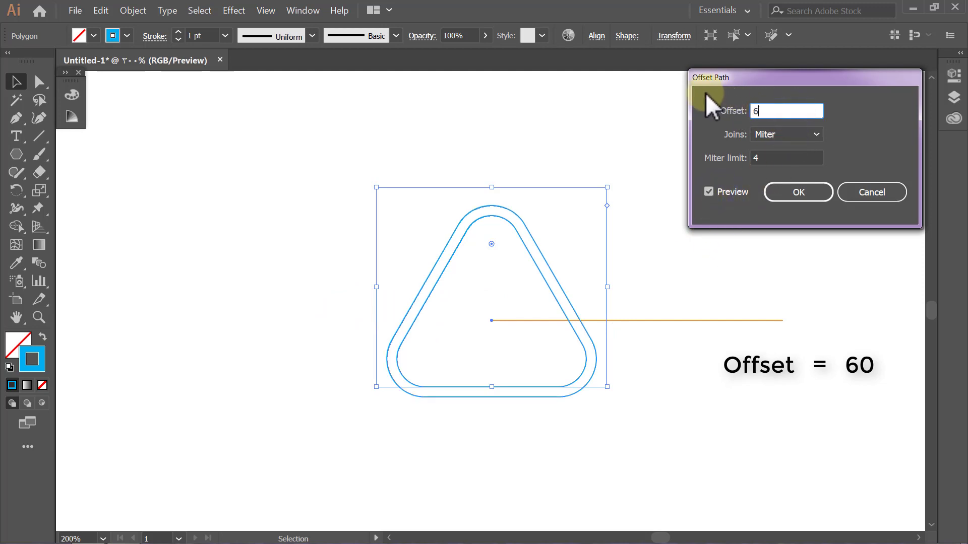
text(0)
click(798, 192)
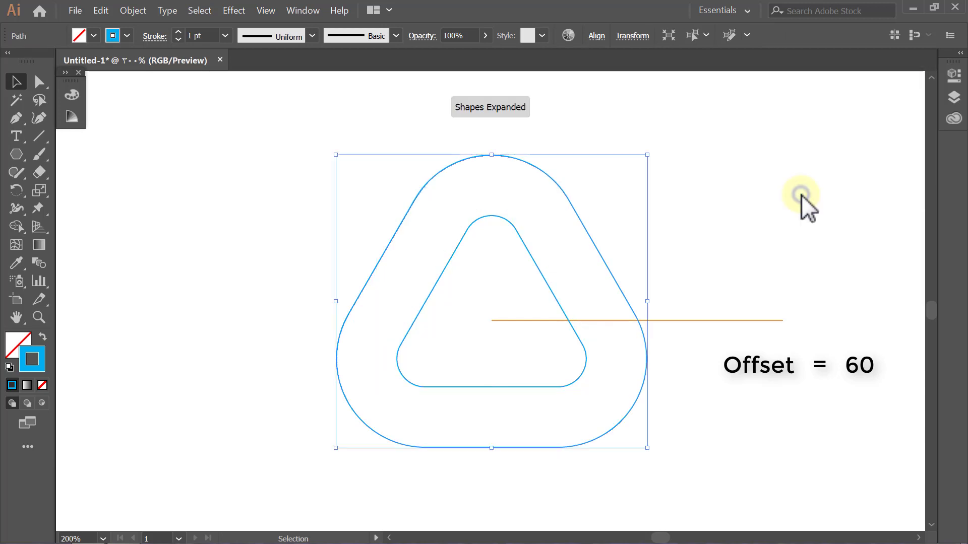
click(800, 194)
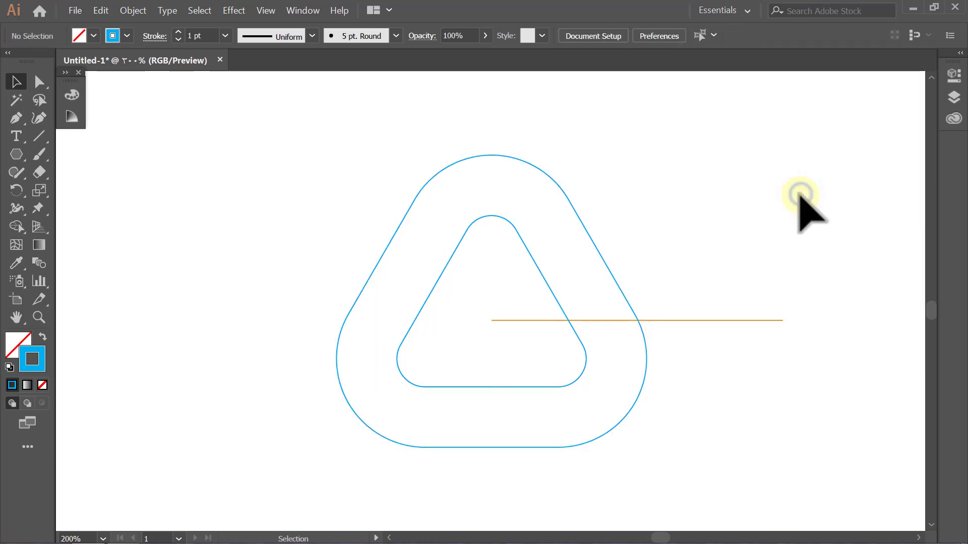
Step: Offset the outer triangle outline by another 60 px
click(567, 196)
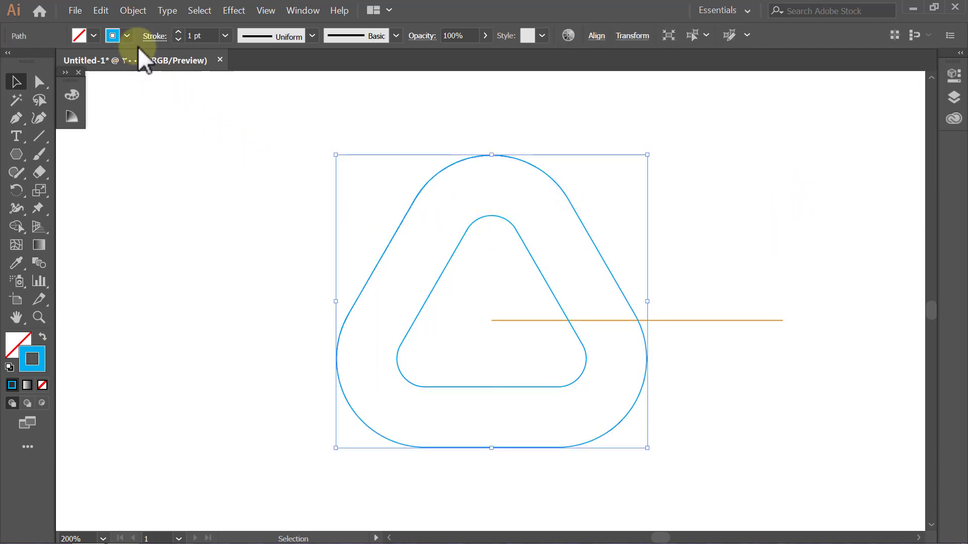
click(133, 10)
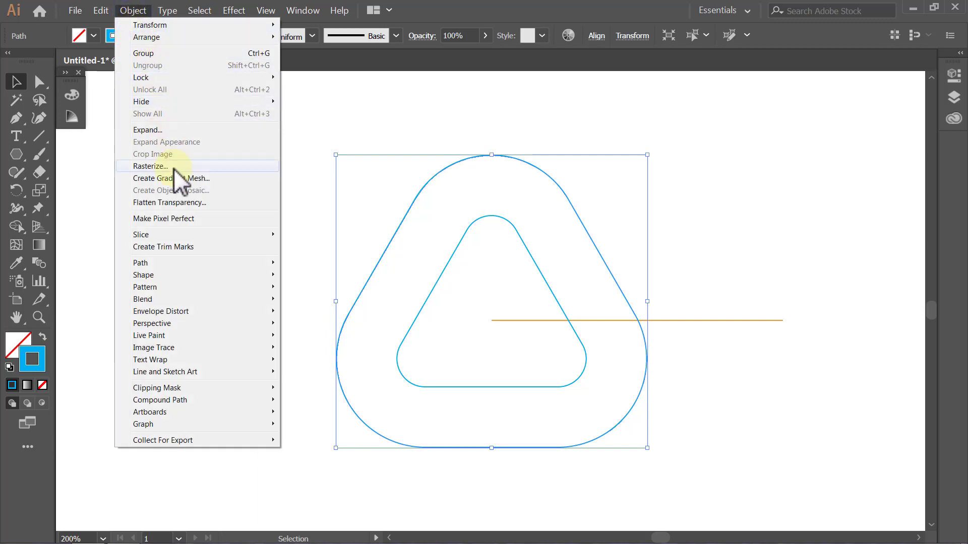
mouse_move(197, 262)
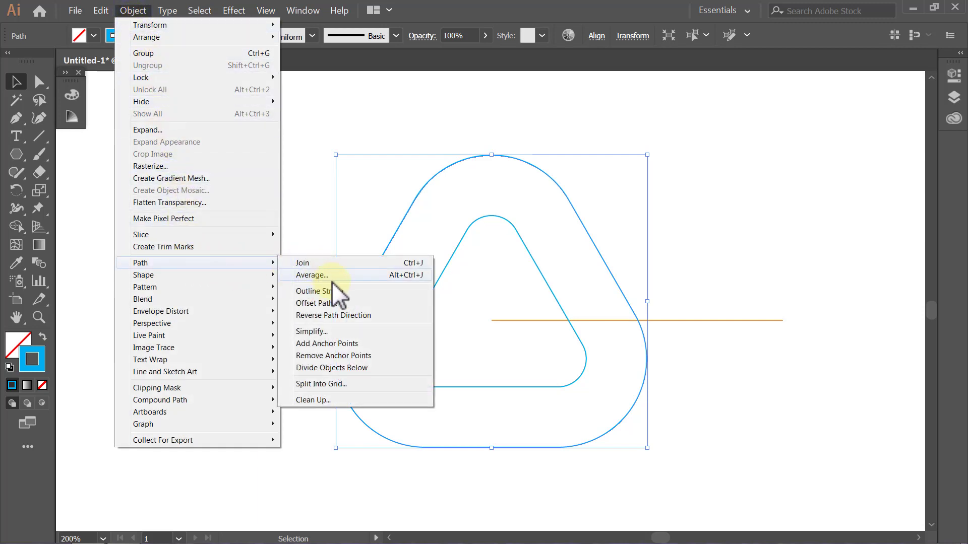
click(335, 303)
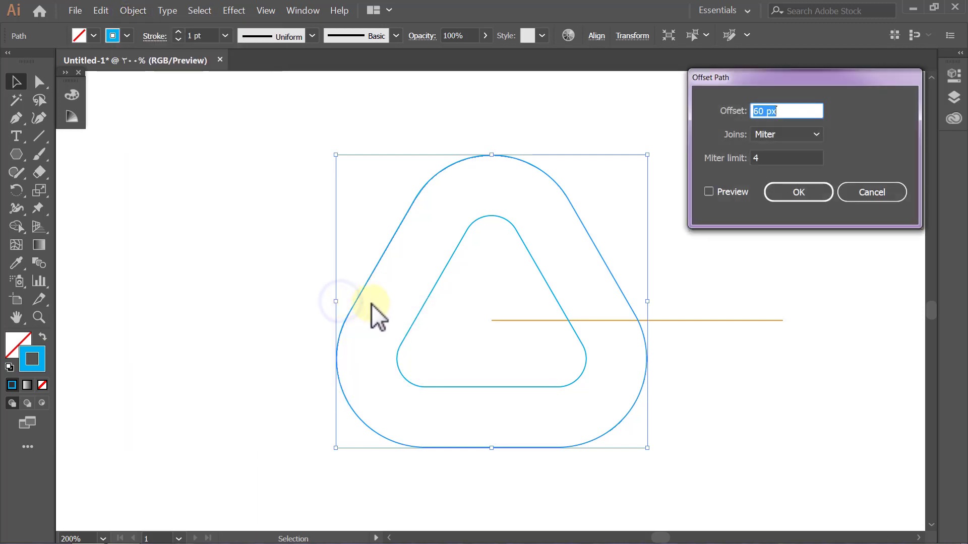
click(791, 192)
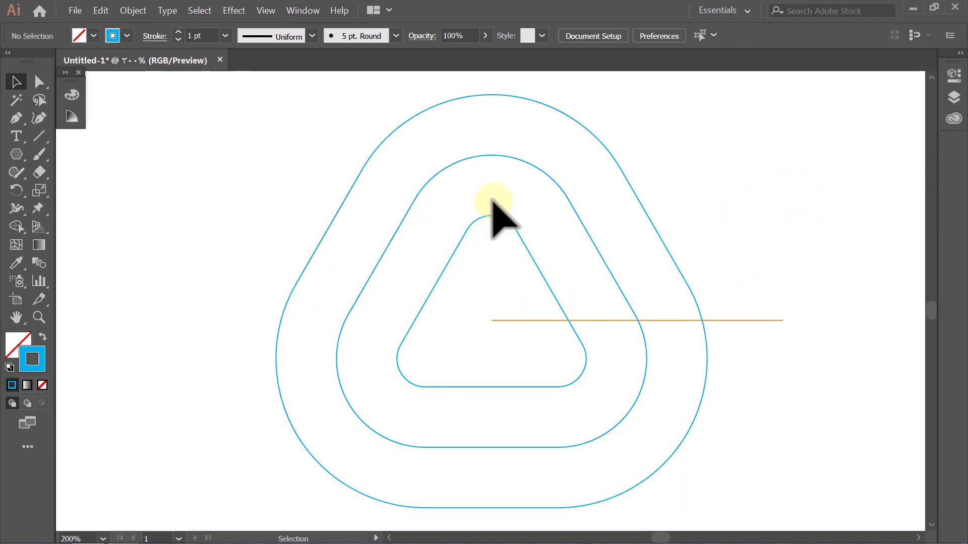
Step: Draw a red horizontal line along the inner triangle's base
click(127, 36)
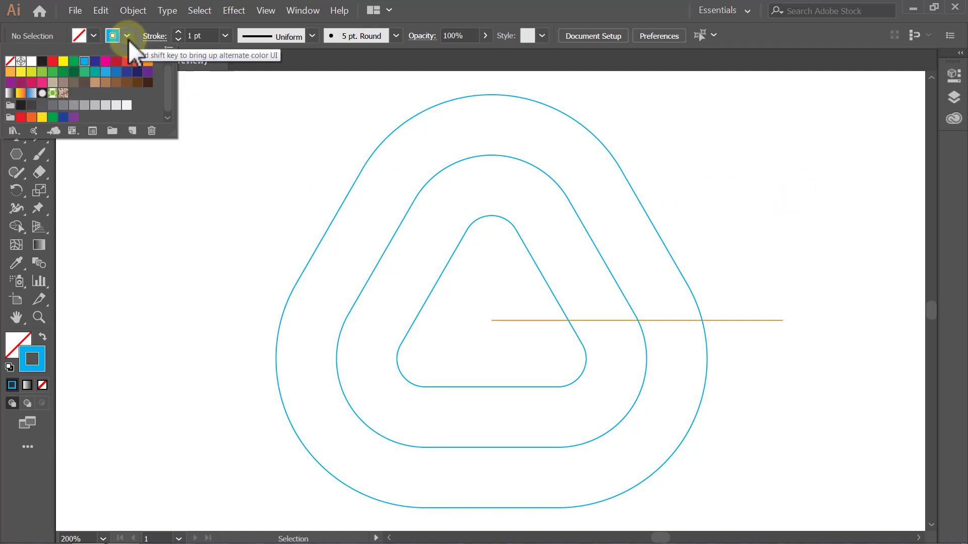
click(53, 61)
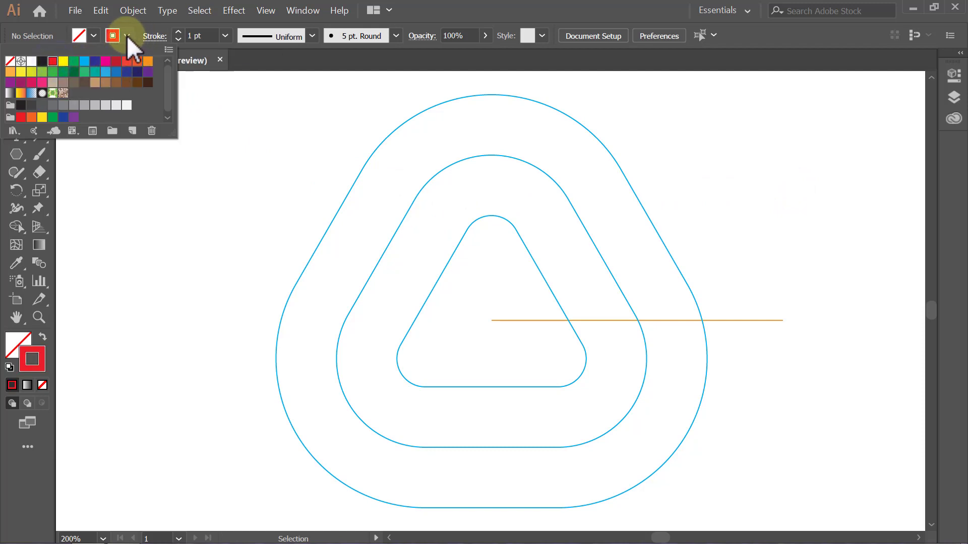
click(126, 36)
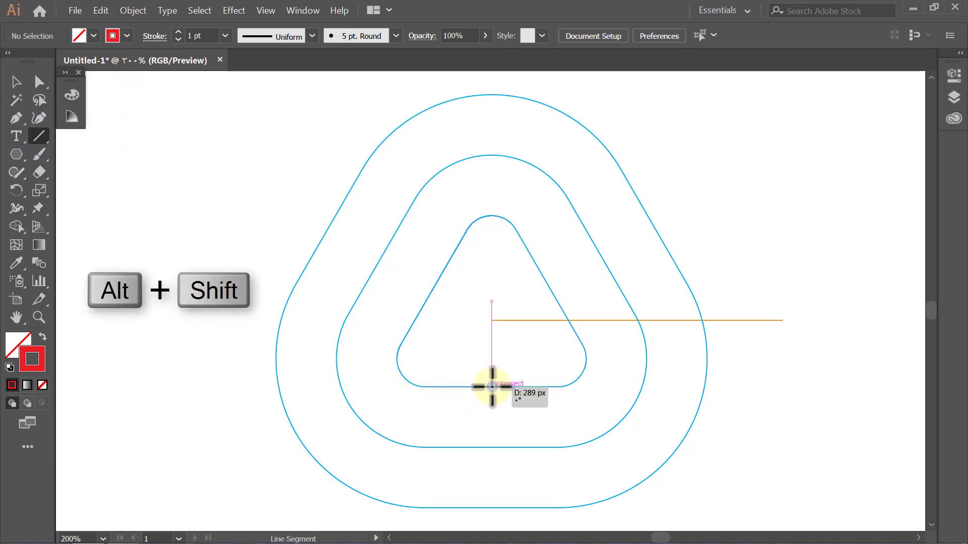
drag(492, 387, 754, 387)
key(v)
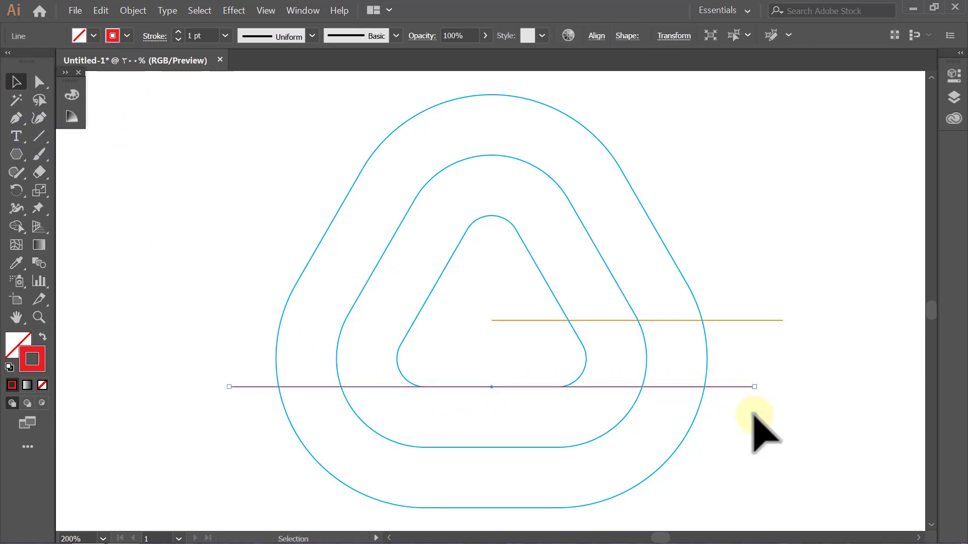
click(753, 414)
click(751, 387)
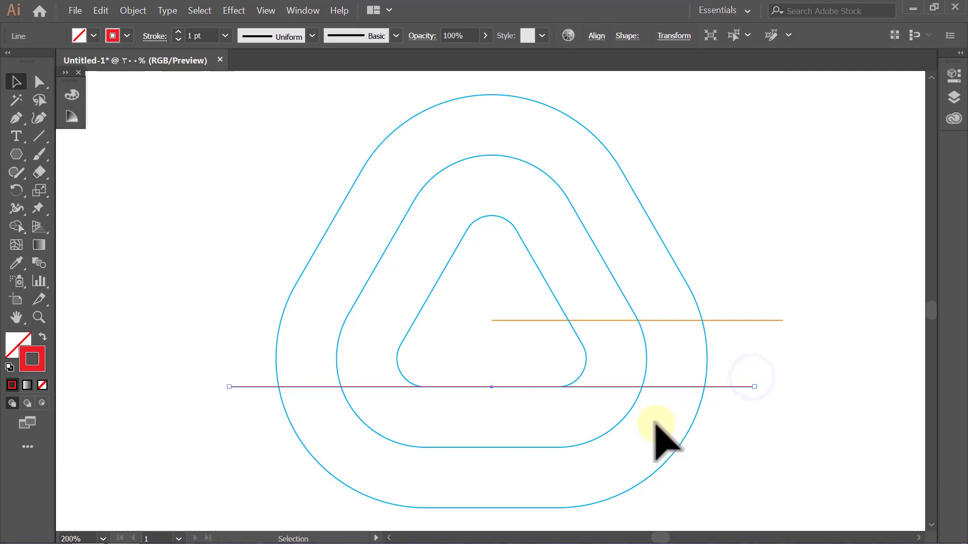
Step: Make two copies of the line rotated 120° around the triangles' centre
click(20, 189)
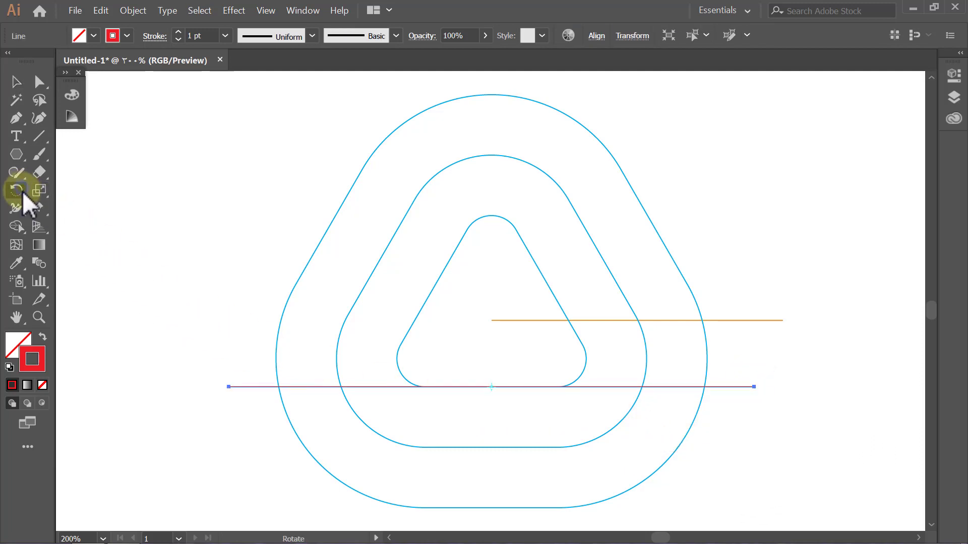
alt+click(489, 322)
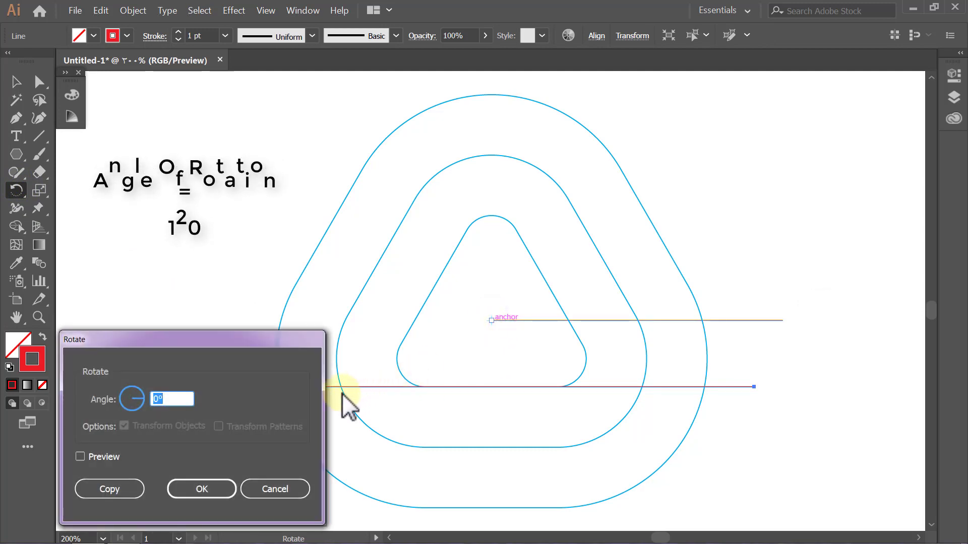
text(120)
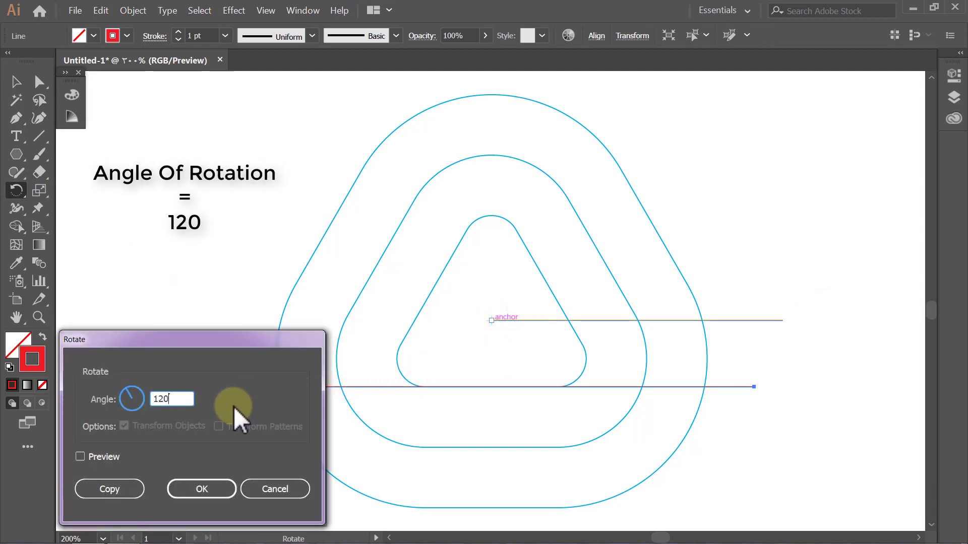
click(111, 455)
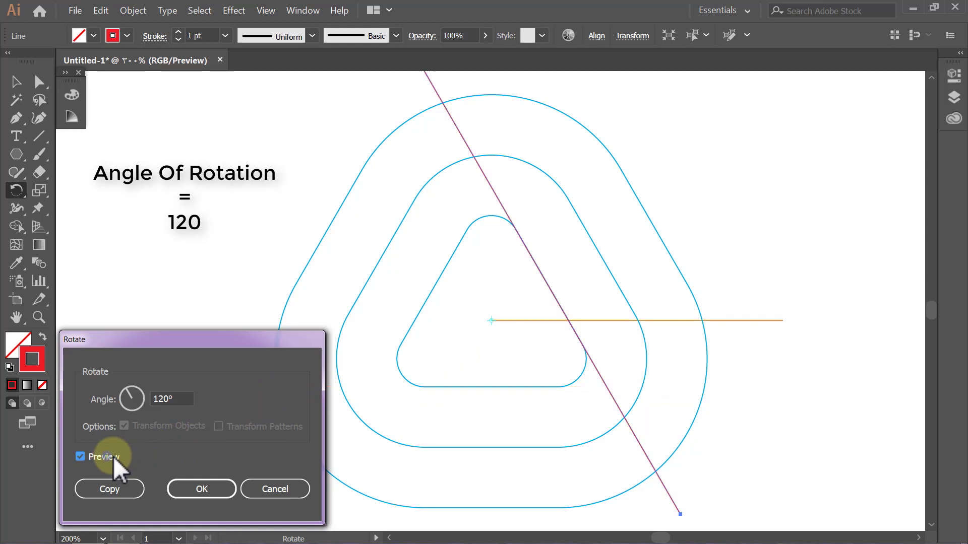
click(119, 486)
key(ctrl+d)
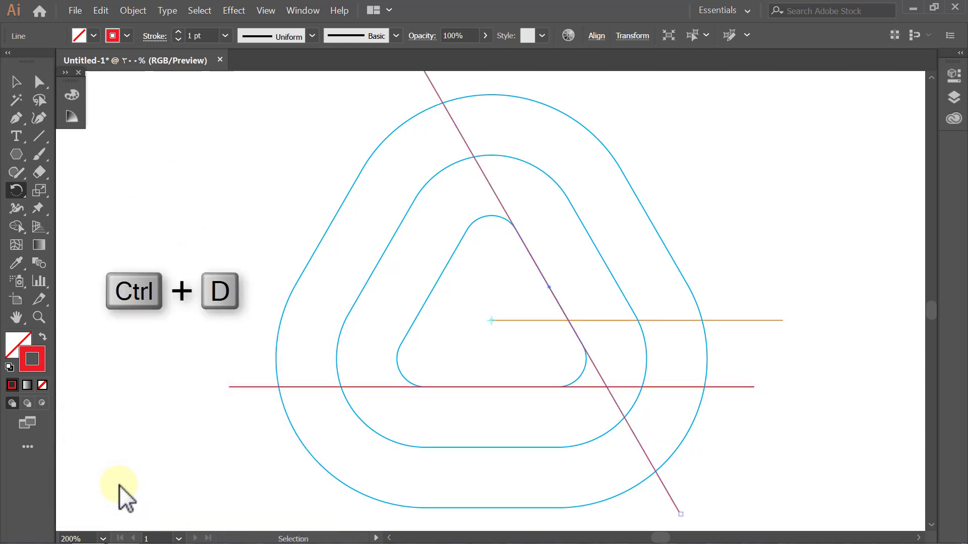
key(v)
click(119, 485)
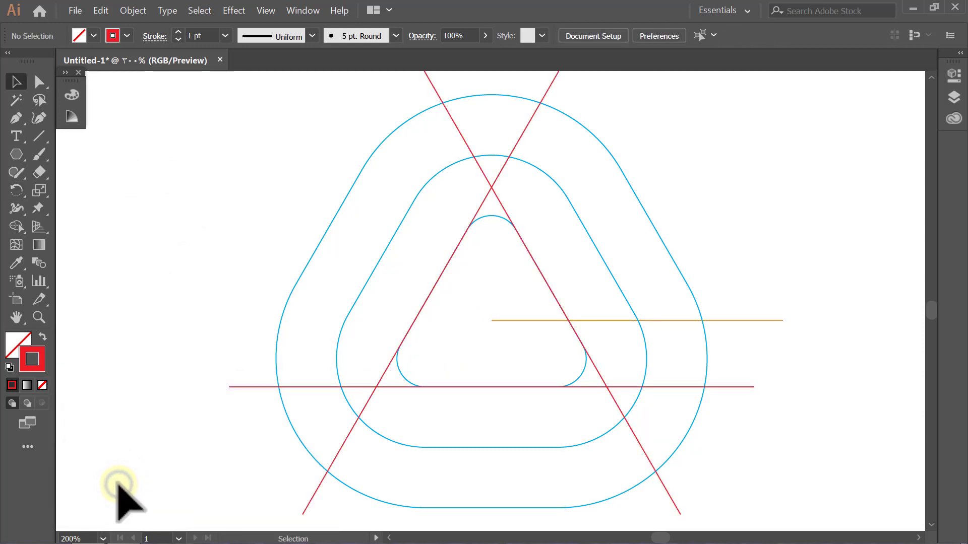
Step: Set the stroke to black and draw a 195 px circle centred on the anchor
click(127, 37)
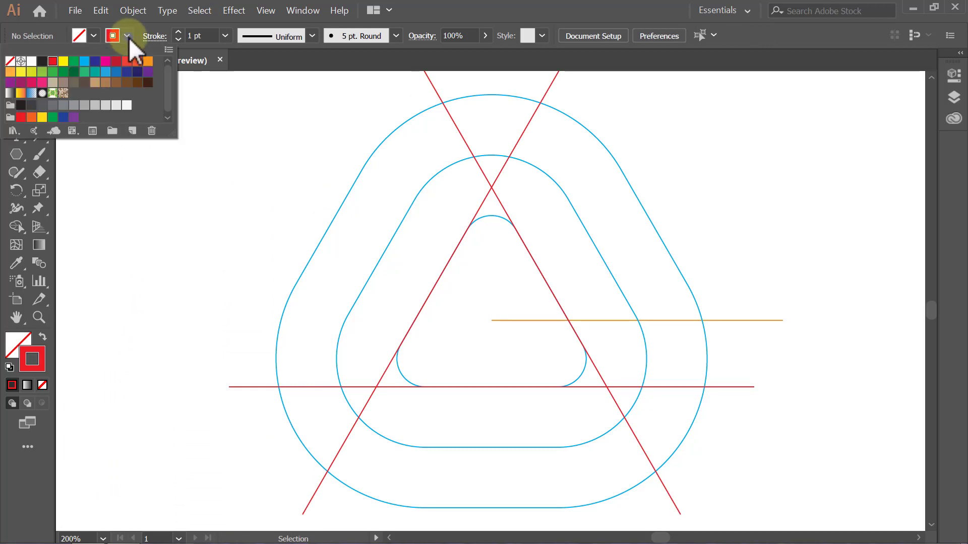
click(42, 61)
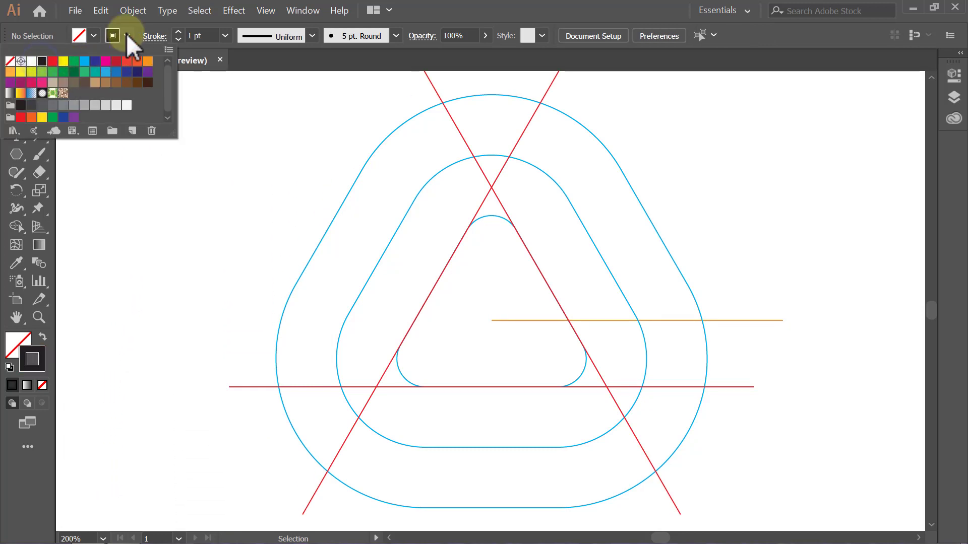
click(126, 33)
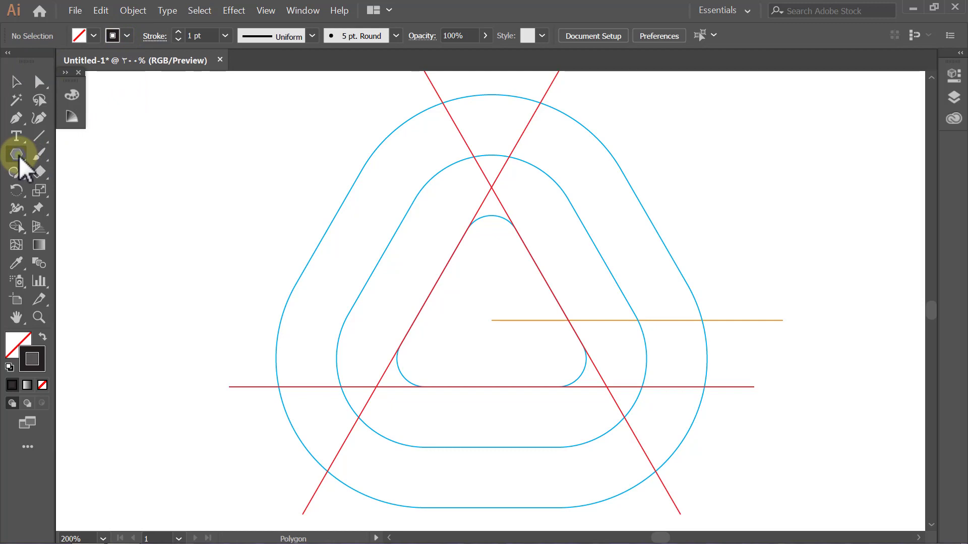
drag(20, 155, 59, 196)
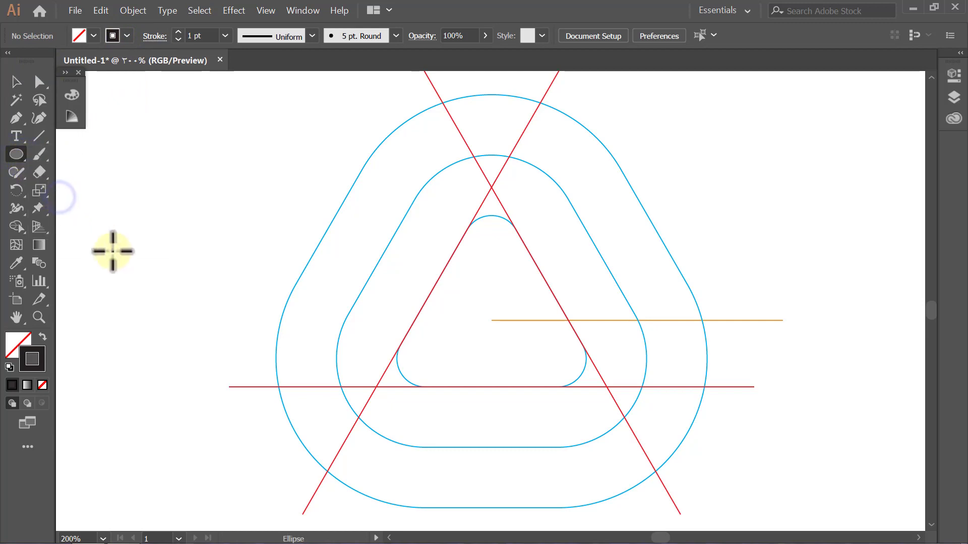
key(alt)
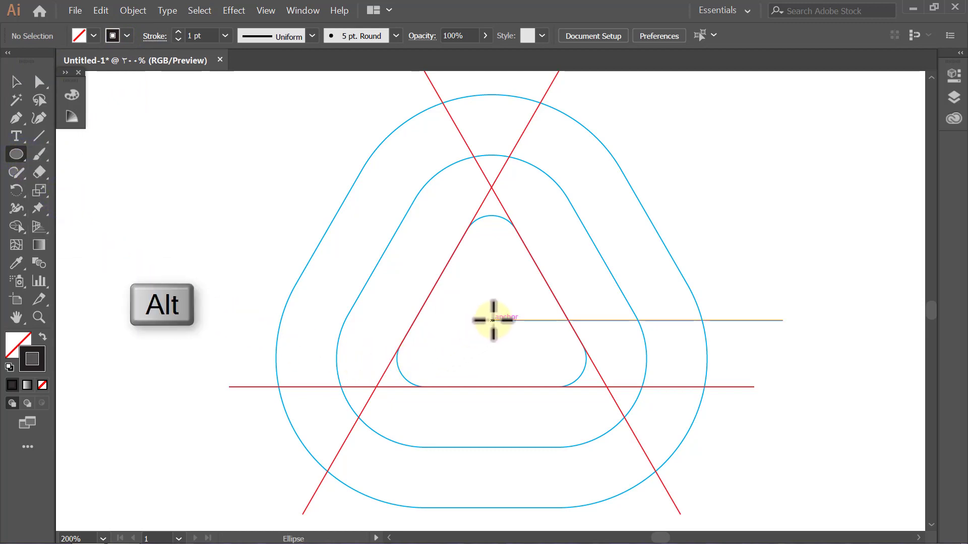
alt+click(492, 320)
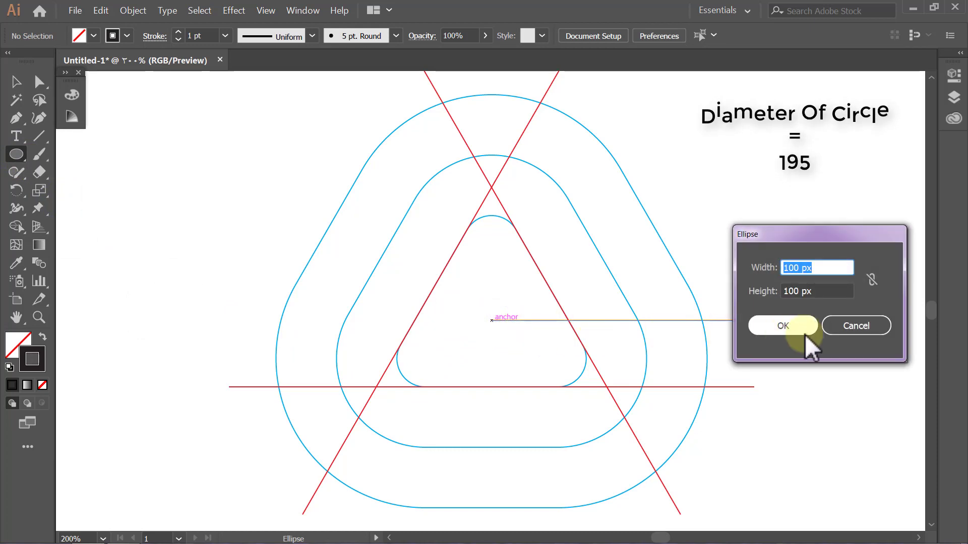
click(872, 280)
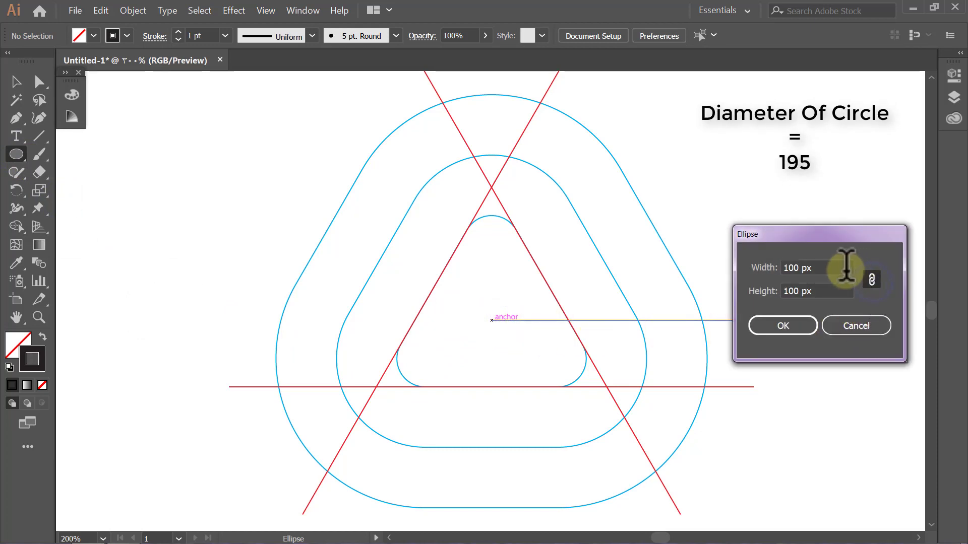
text(1)
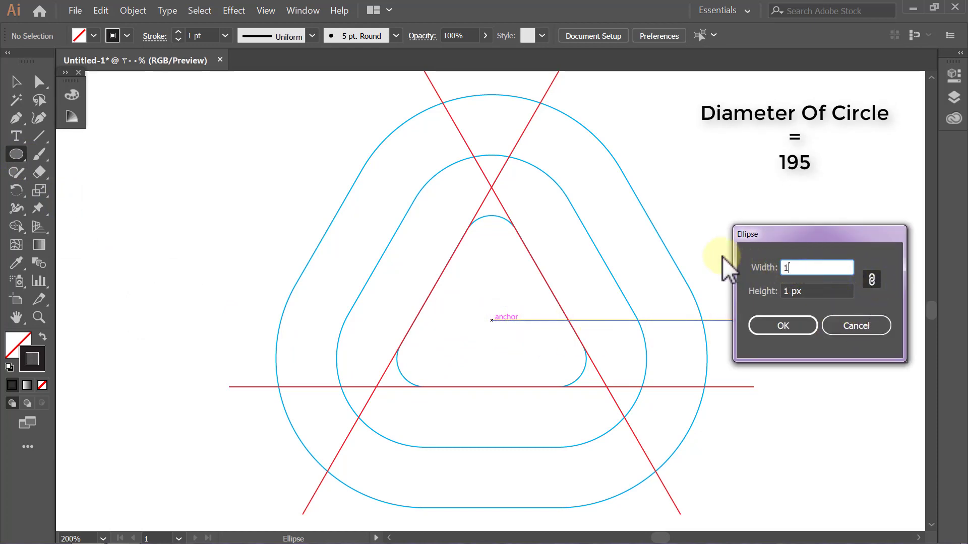
text(95)
click(781, 327)
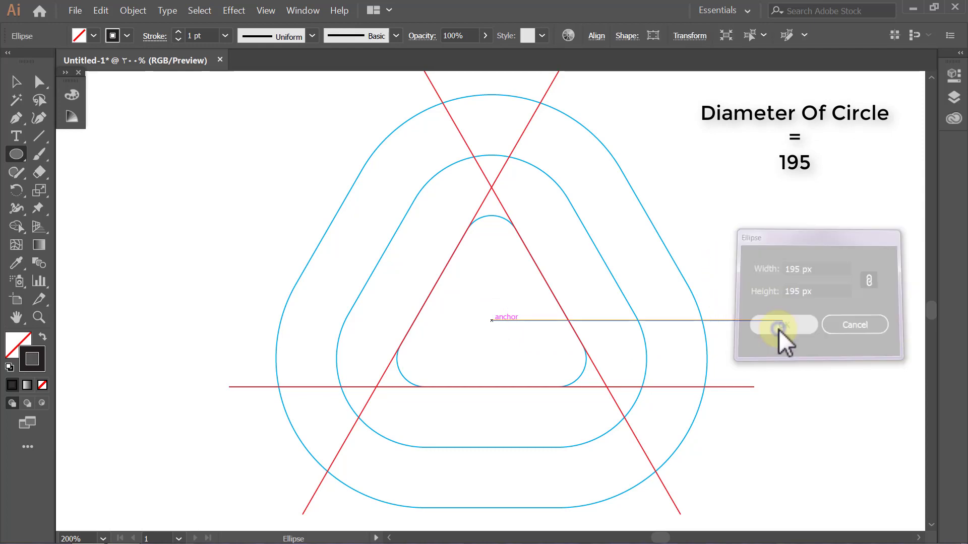
click(779, 344)
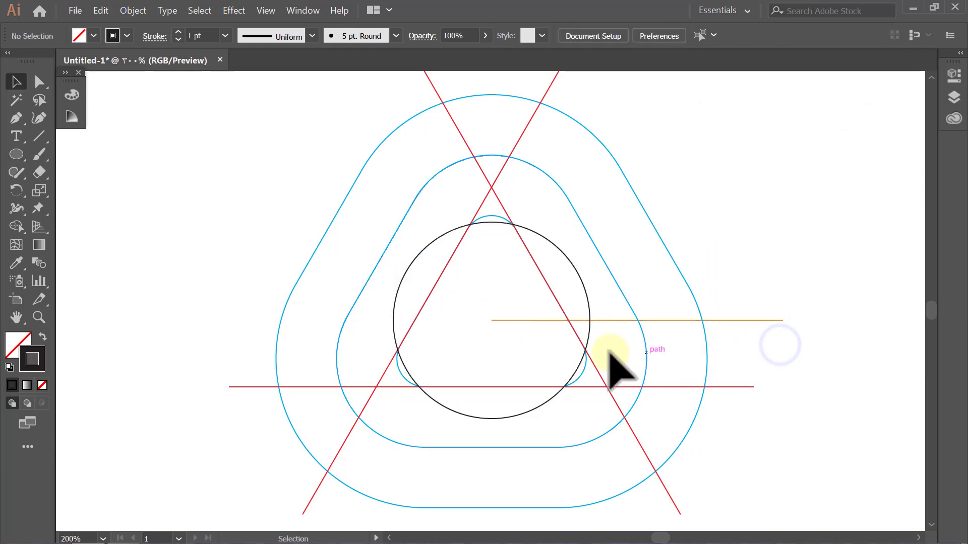
Step: Draw a concentric 135 px circle at the same centre point
click(19, 154)
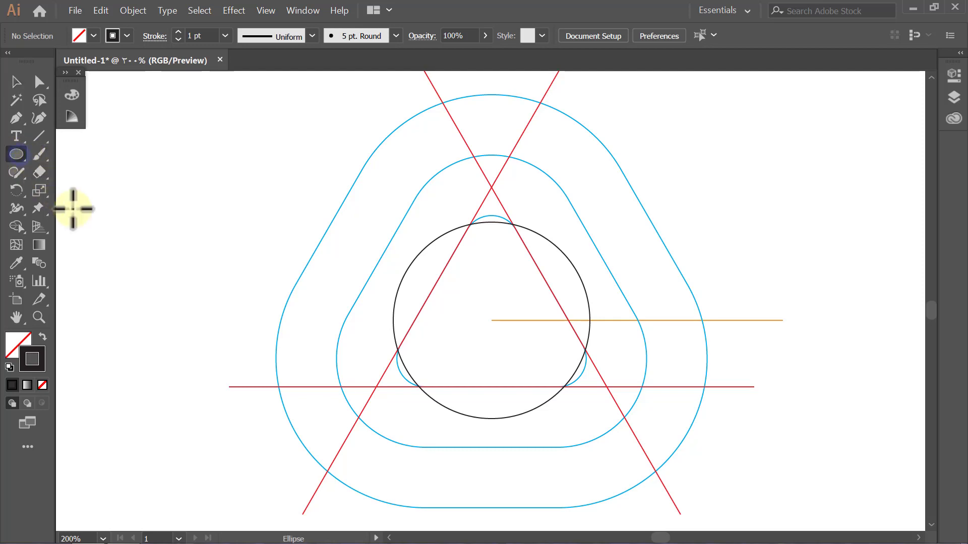
alt+click(492, 321)
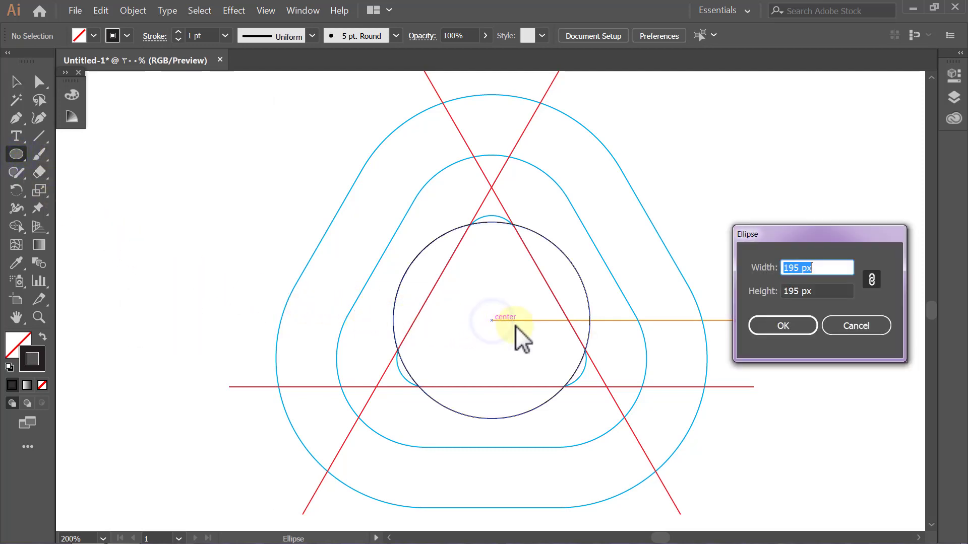
text(135)
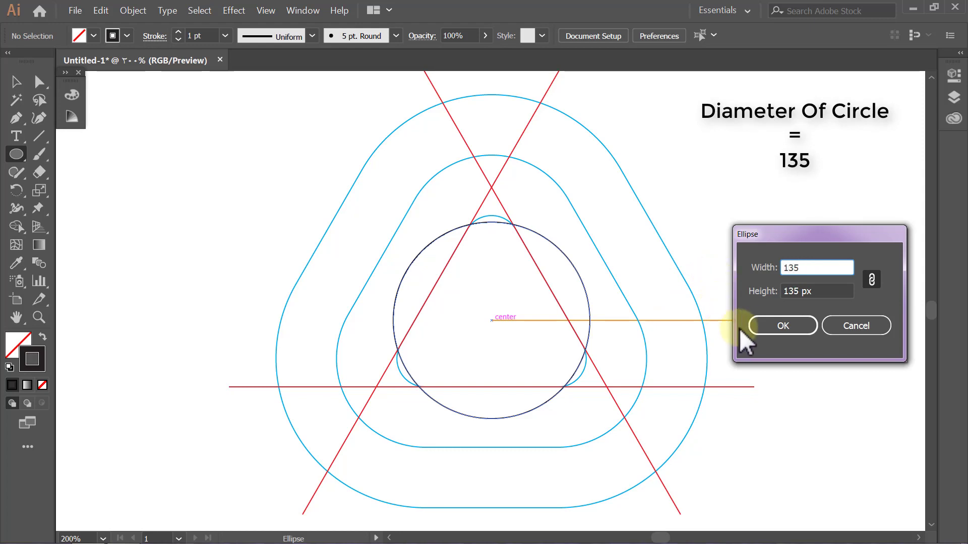
click(766, 326)
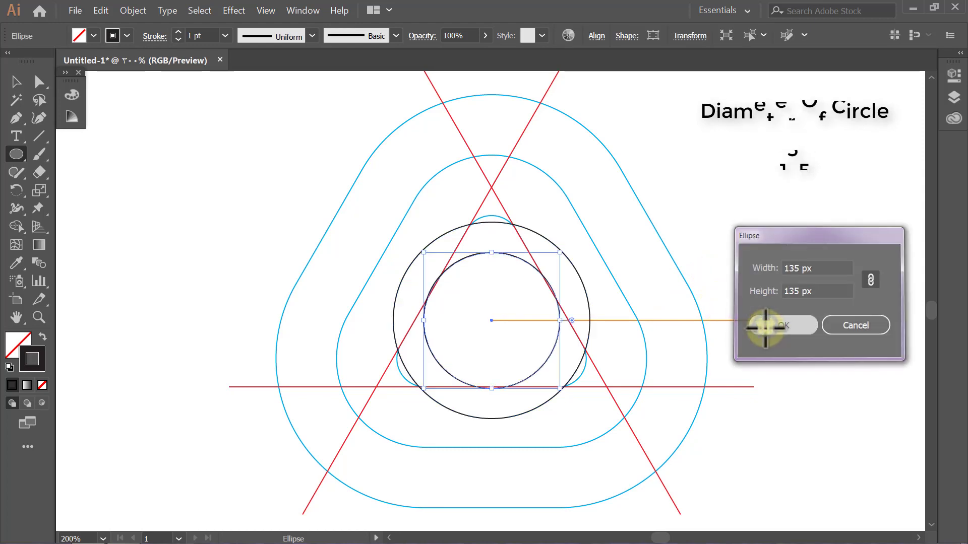
key(v)
click(764, 346)
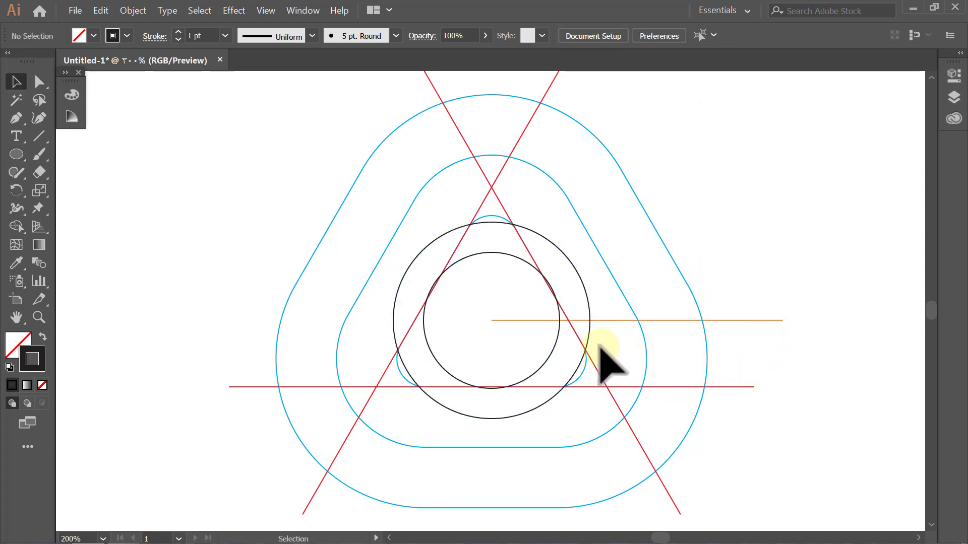
Step: Drag both circles straight down so the smaller sits in the larger's top
click(589, 325)
drag(587, 334, 588, 422)
click(739, 451)
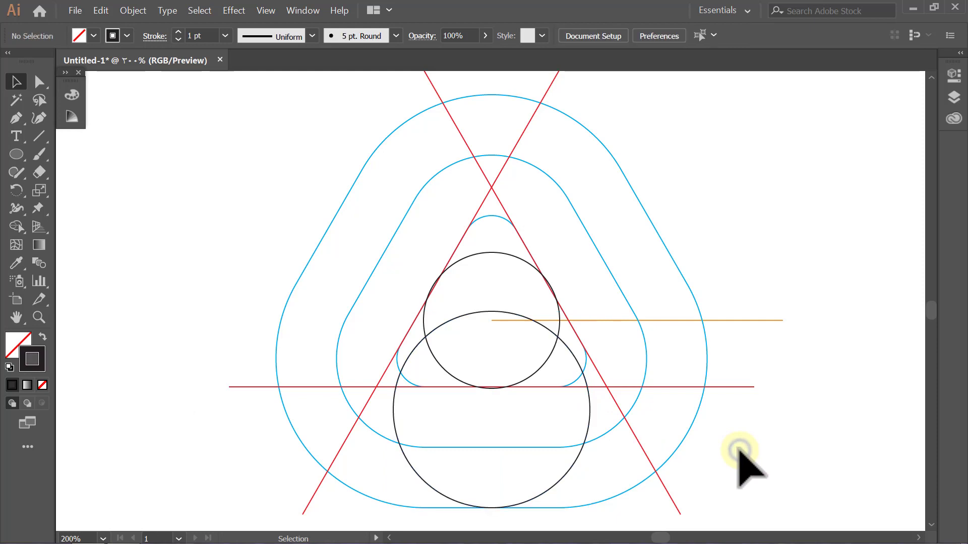
click(549, 360)
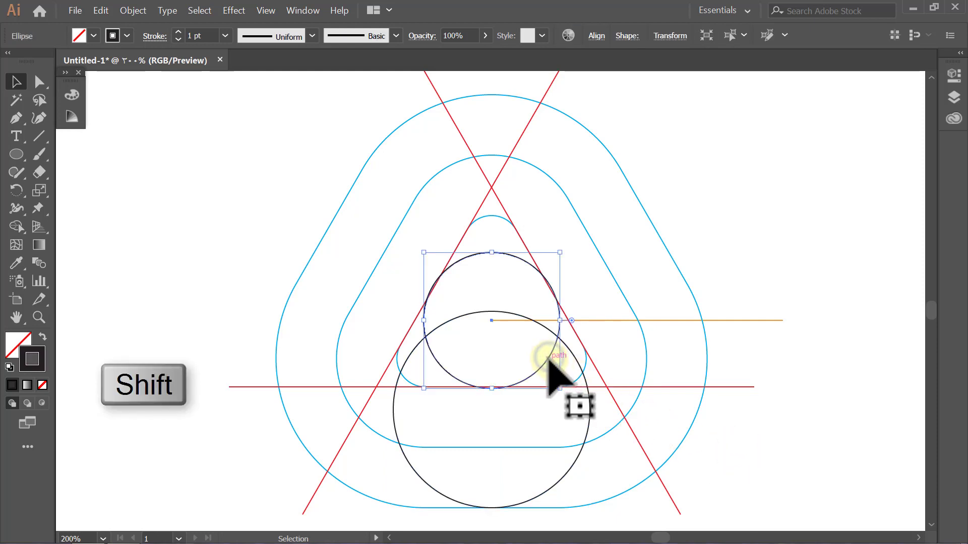
drag(548, 358, 550, 421)
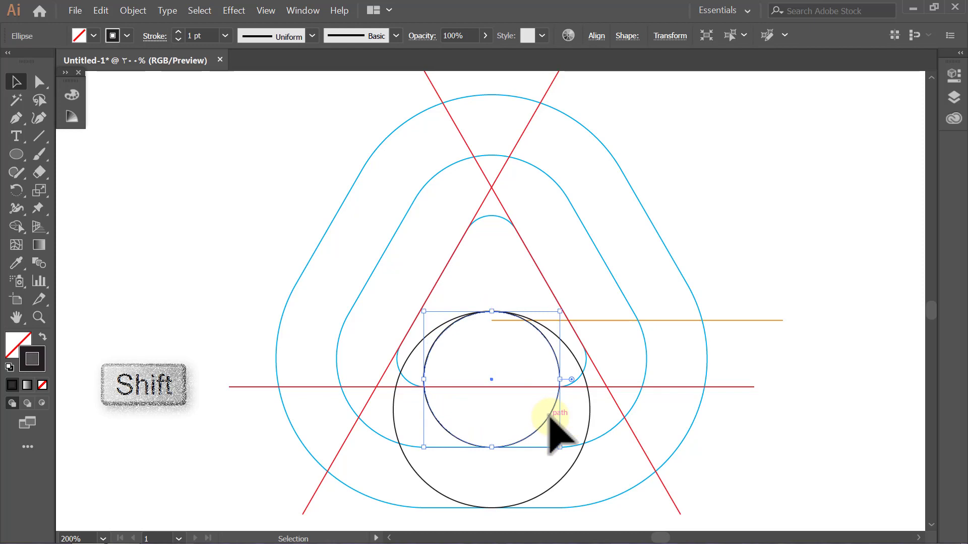
click(707, 463)
Step: Move the larger circle 14.85 px horizontally and 0 px vertically
click(579, 465)
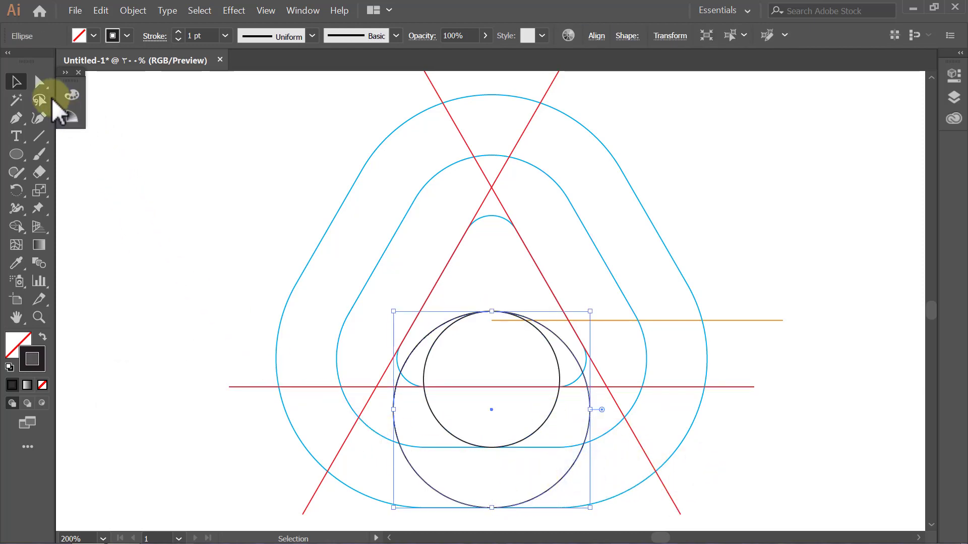
double_click(39, 82)
double_click(39, 79)
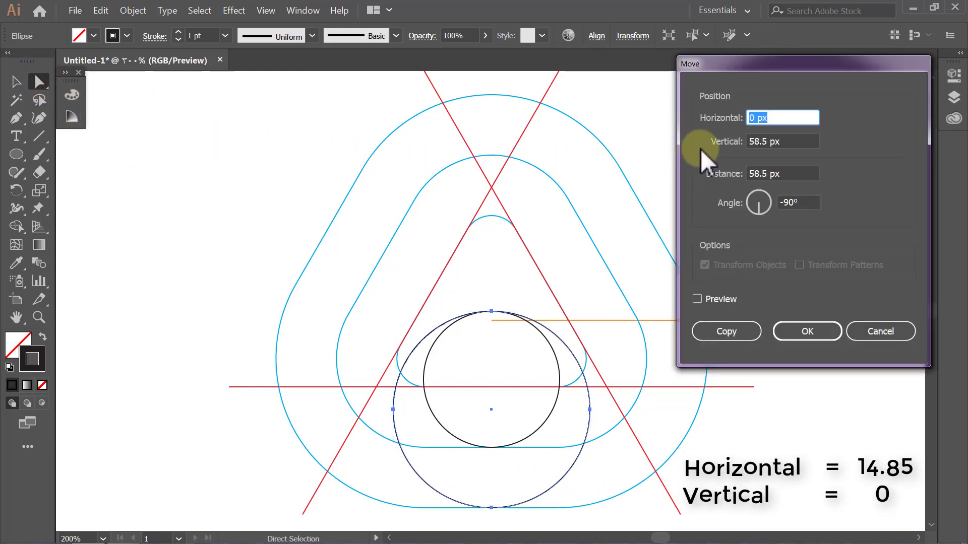
text(14.85)
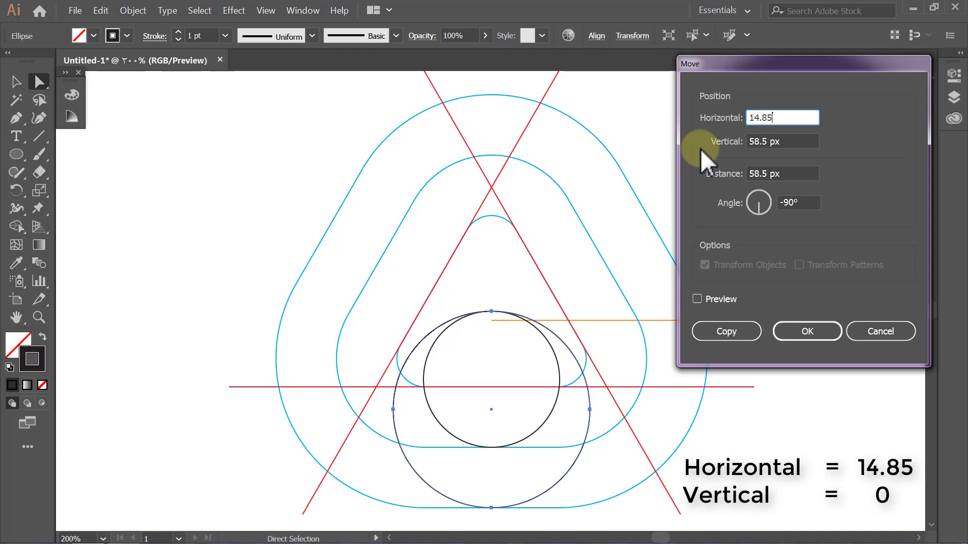
click(792, 141)
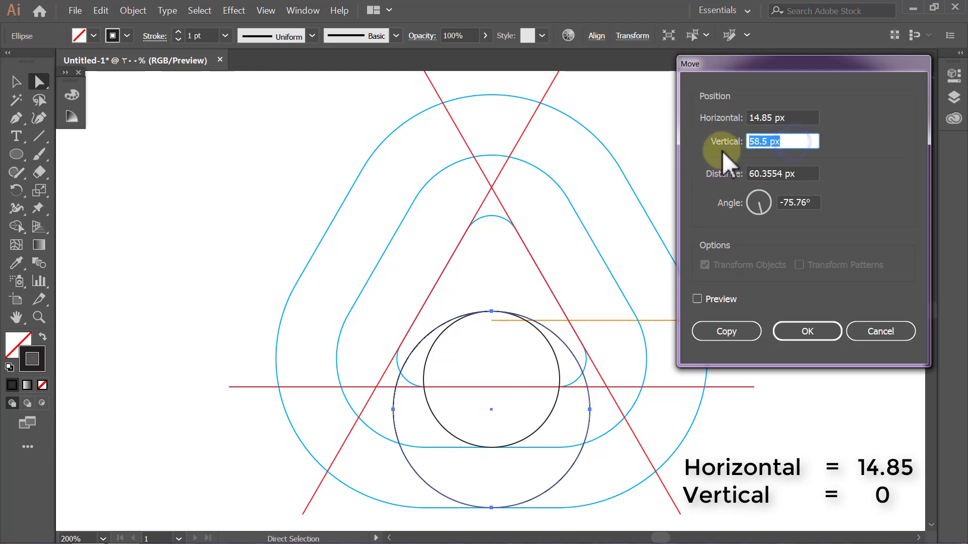
text(0)
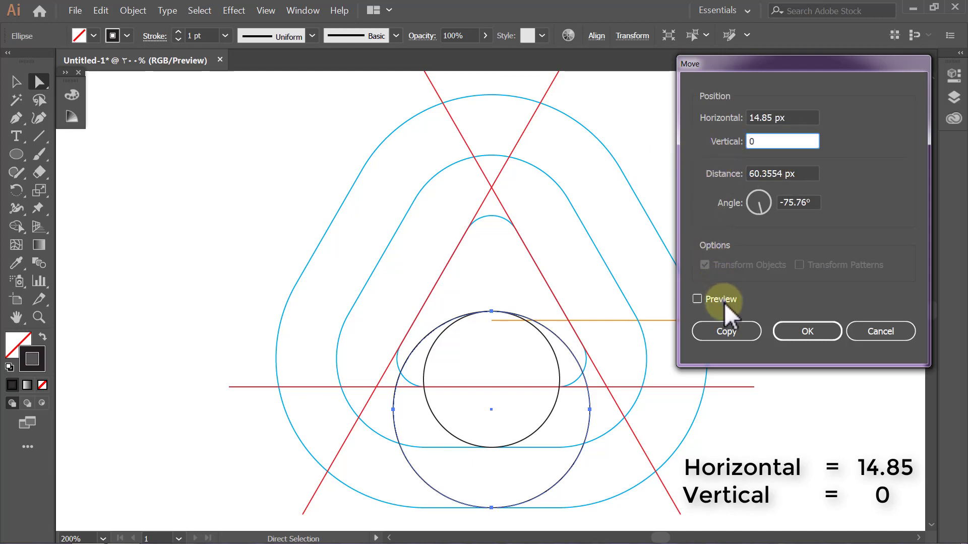
click(724, 298)
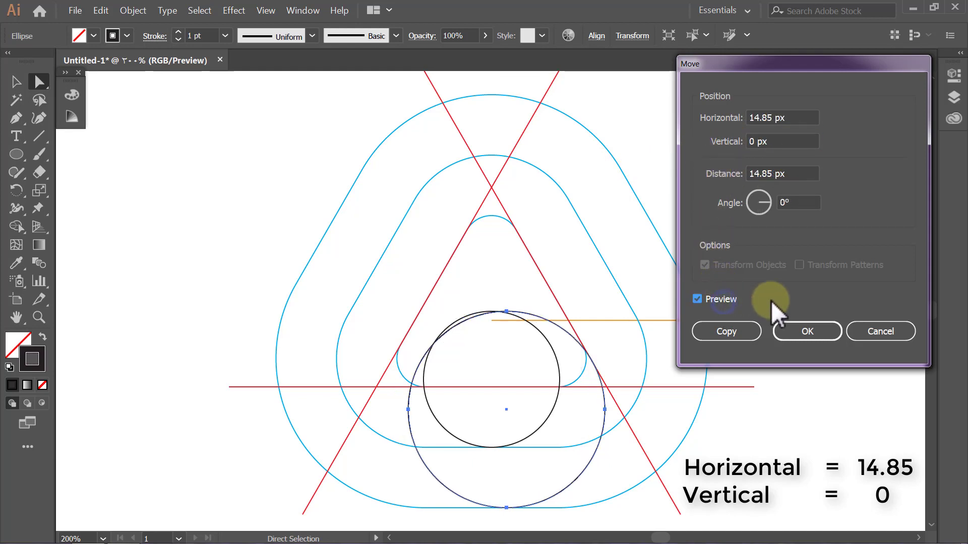
click(785, 329)
key(v)
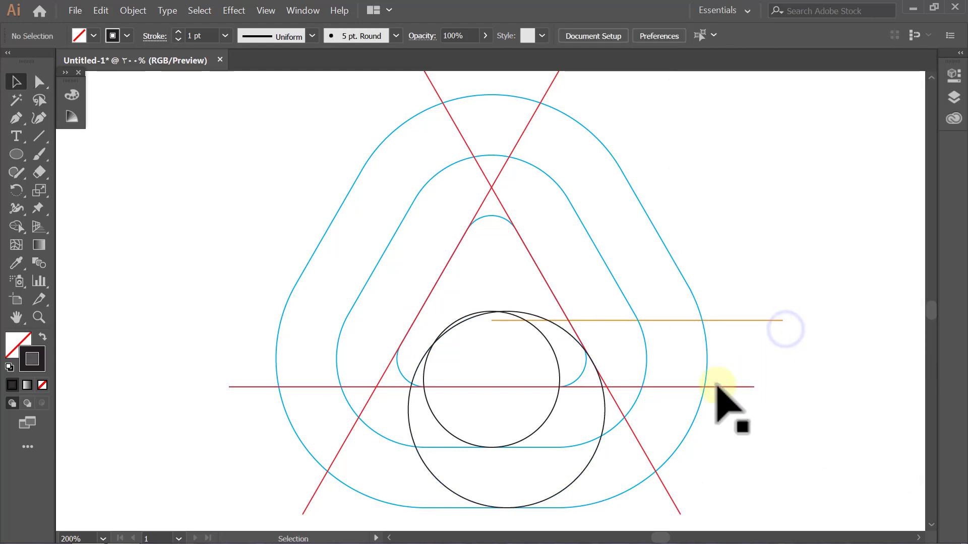
Step: Move the smaller 135 px circle 32 px right and 0 px vertically with the Move dialog
click(553, 403)
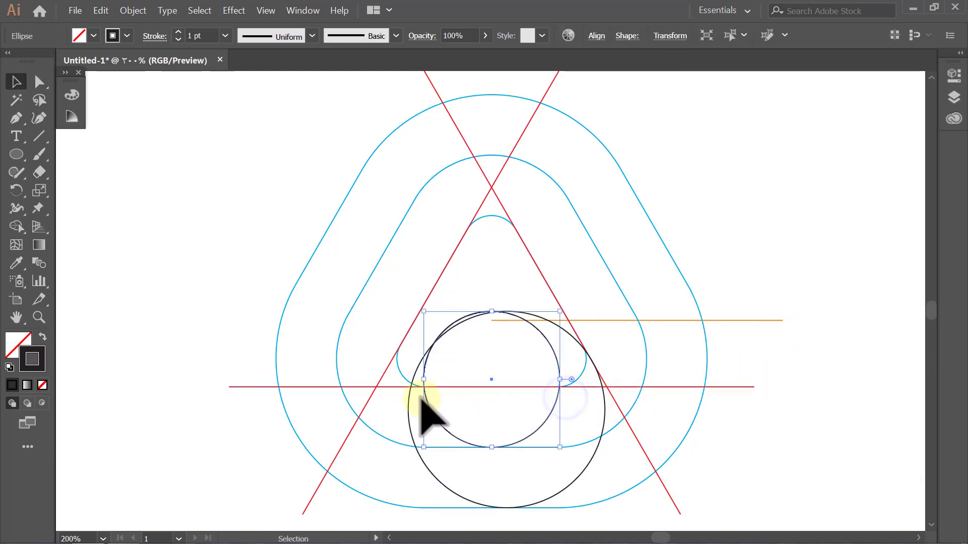
double_click(38, 83)
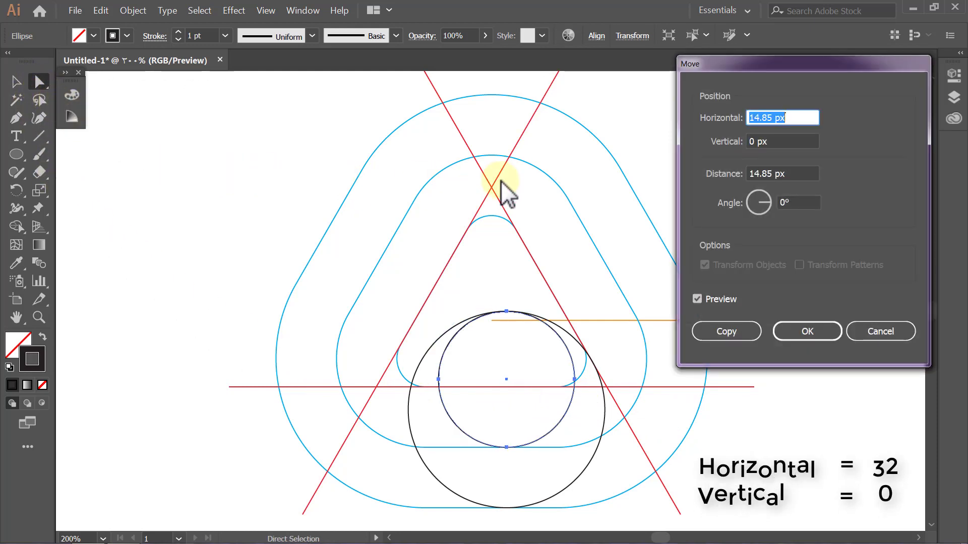
text(32)
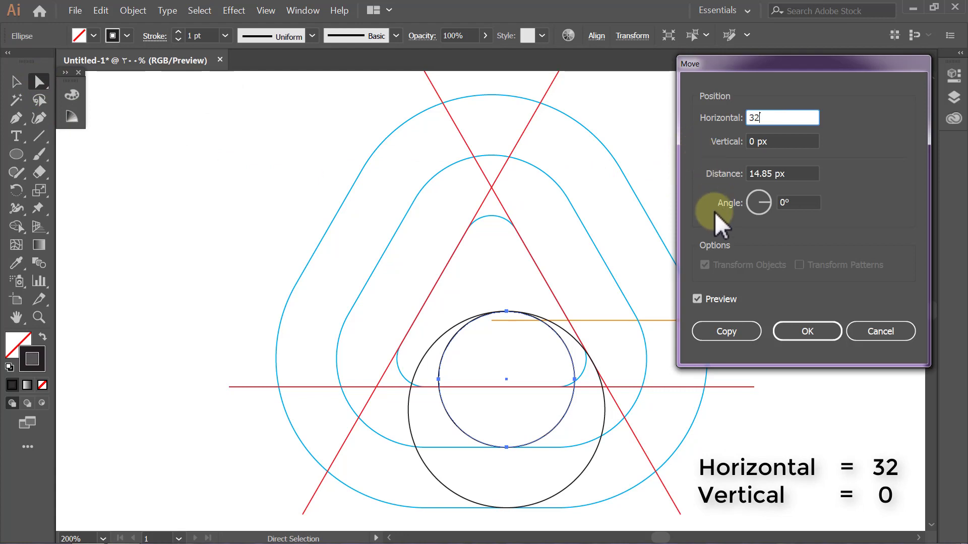
click(730, 298)
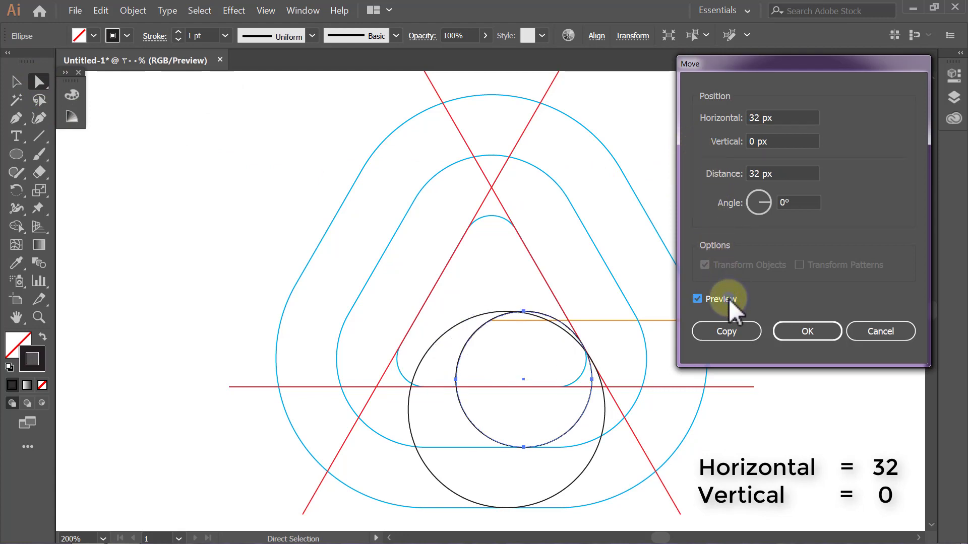
click(801, 332)
Step: Set every line, outline and circle to a 0.1 pt stroke weight, then deselect
key(v)
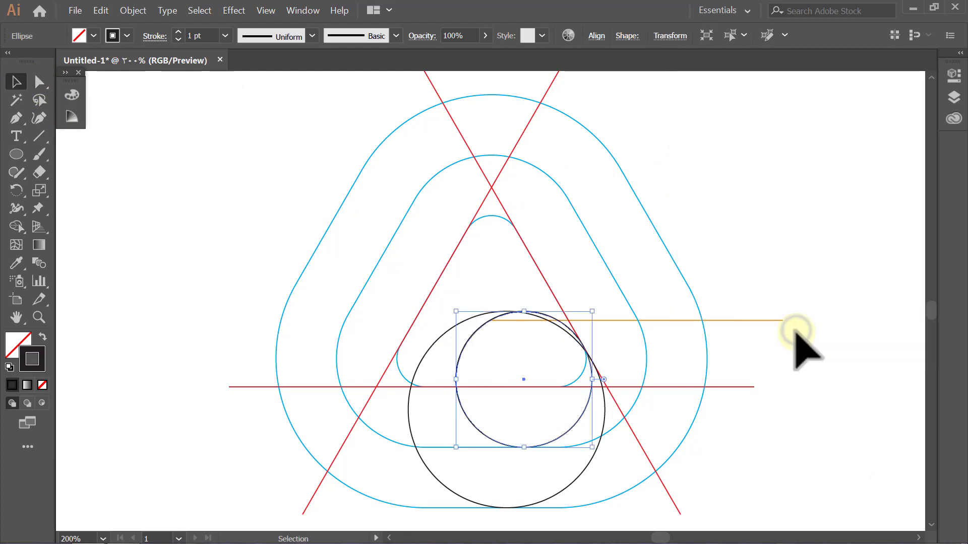
key(ctrl+a)
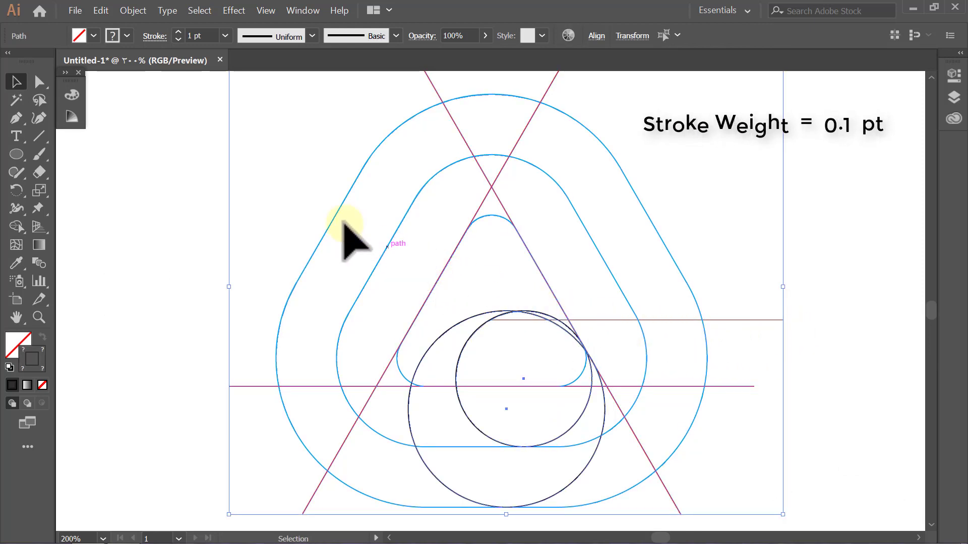
click(207, 35)
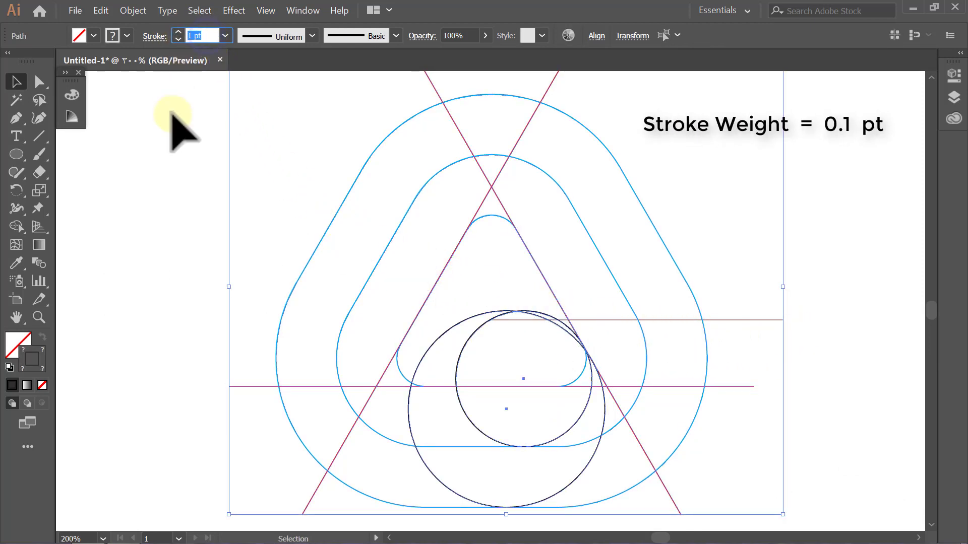
text(.1)
text(0.1)
key(Return)
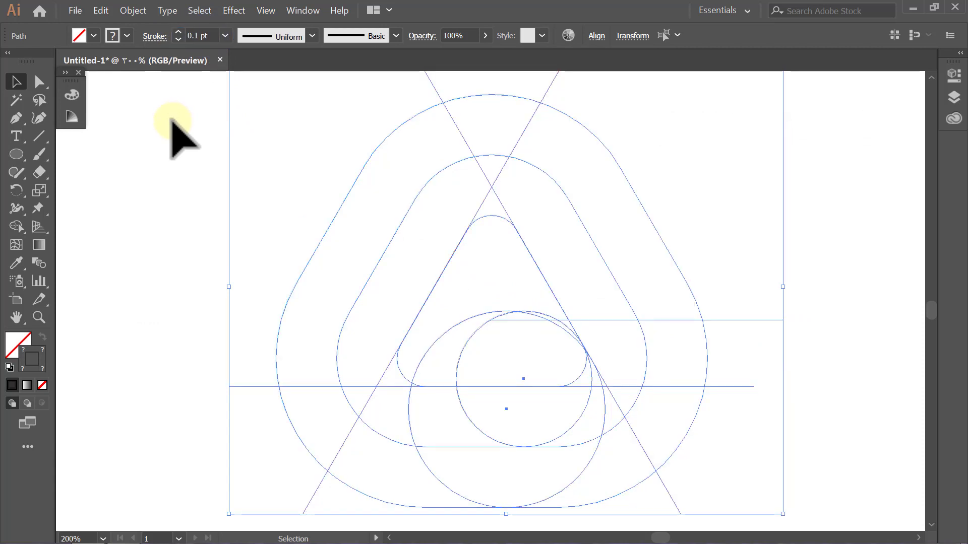
click(173, 121)
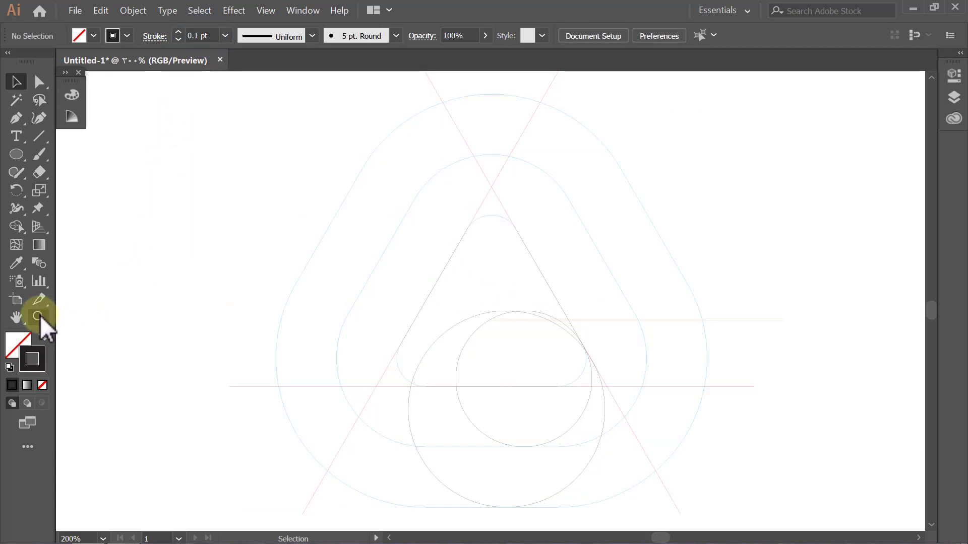
Step: Add a copy of the construction ellipse rotated 240° around the anchor point
click(38, 317)
mouse_move(601, 262)
mouse_down()
mouse_move(519, 336)
mouse_move(404, 396)
mouse_up()
key(v)
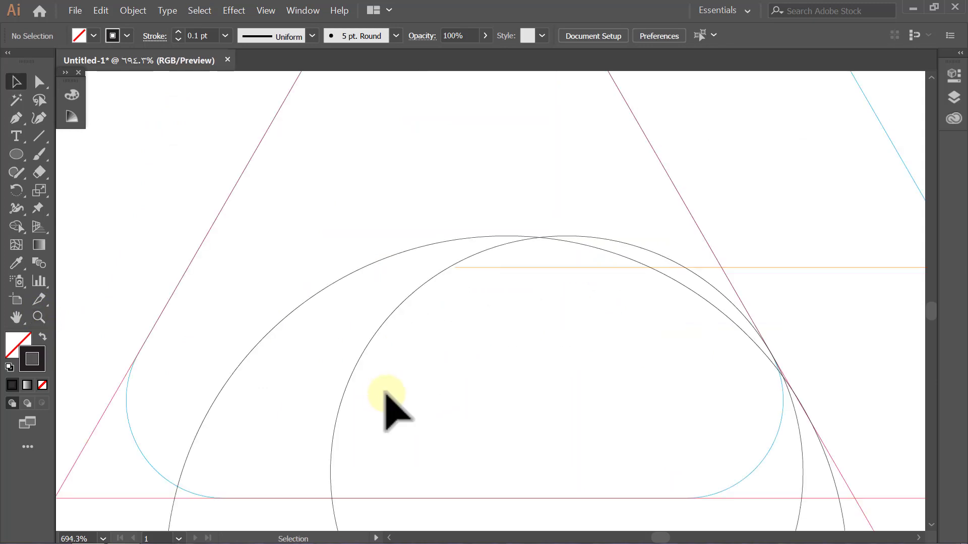
click(231, 382)
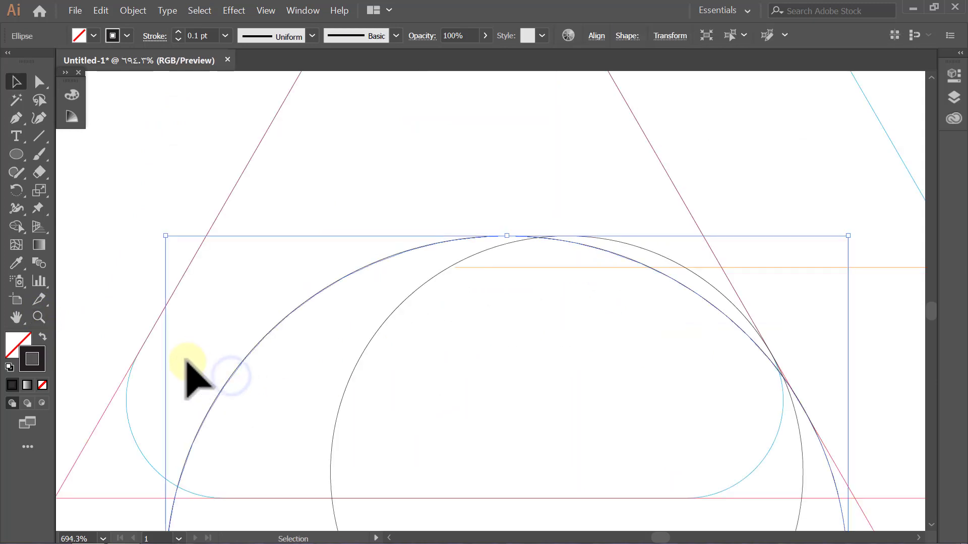
click(17, 190)
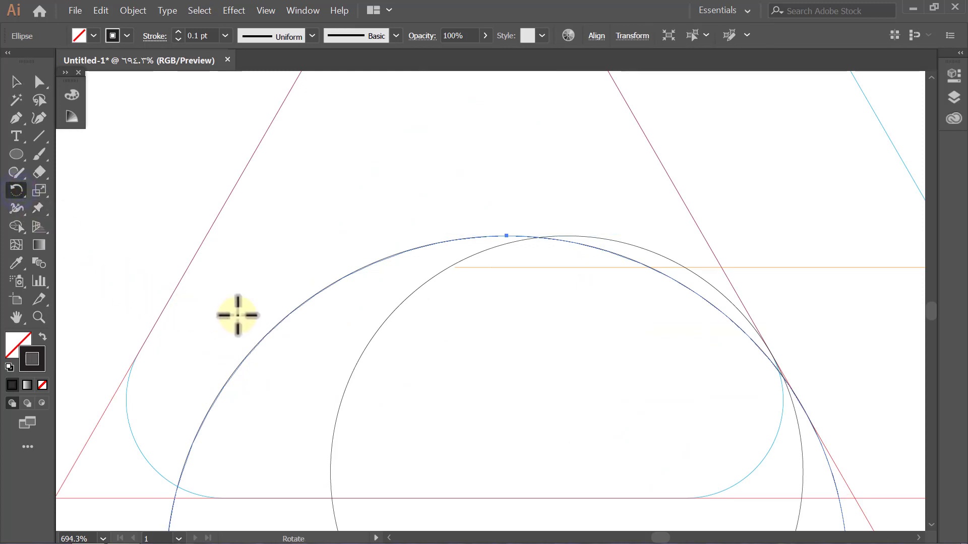
alt+click(453, 269)
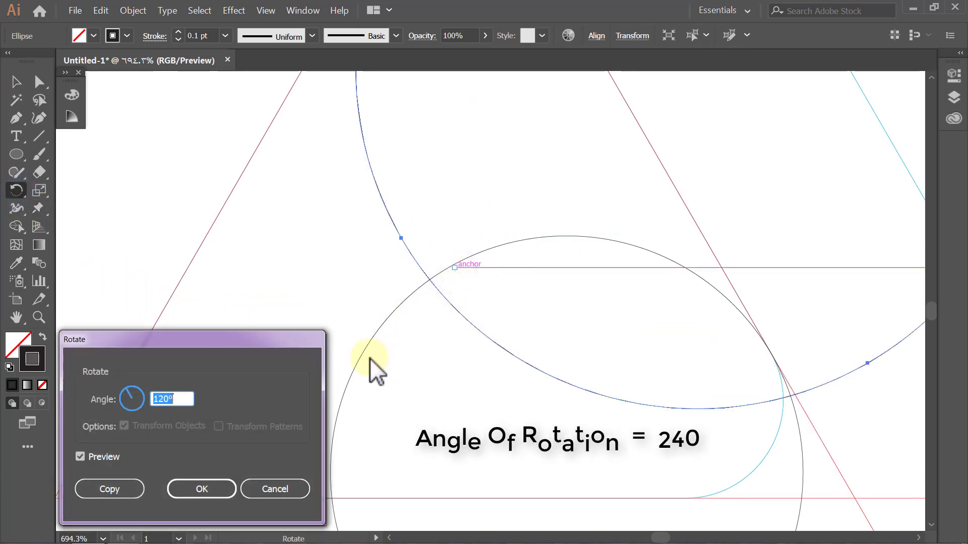
text(240)
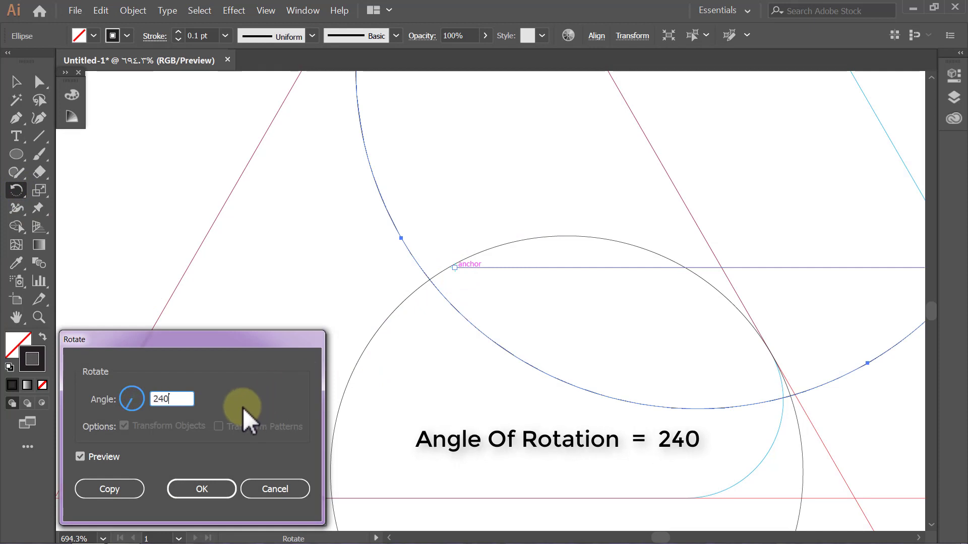
click(123, 489)
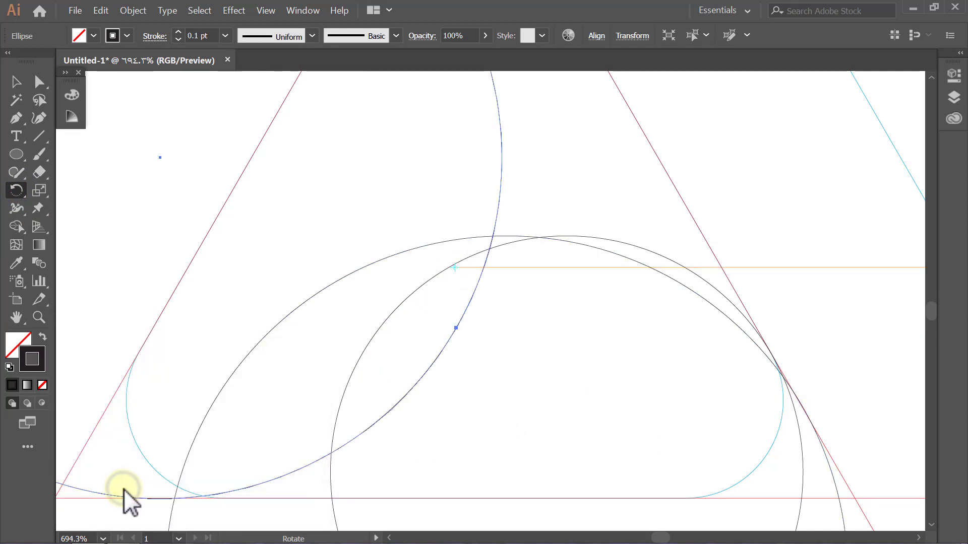
key(v)
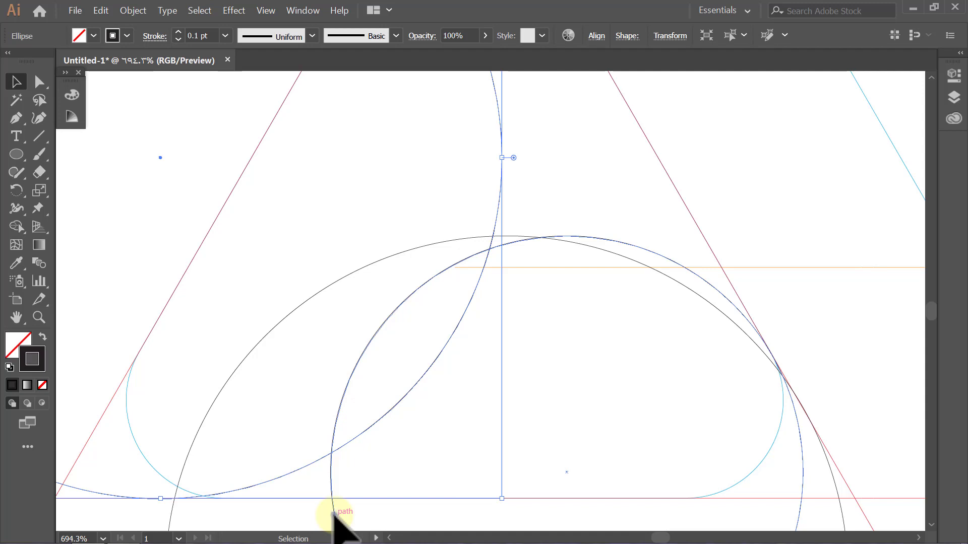
Step: Add a 240° rotated copy of the large circle around the same anchor point, then deselect
click(333, 514)
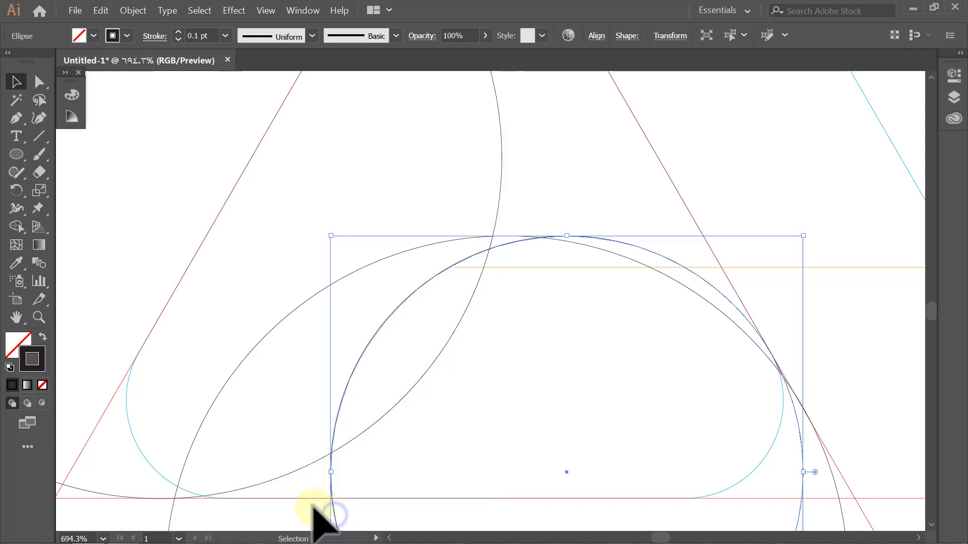
click(14, 194)
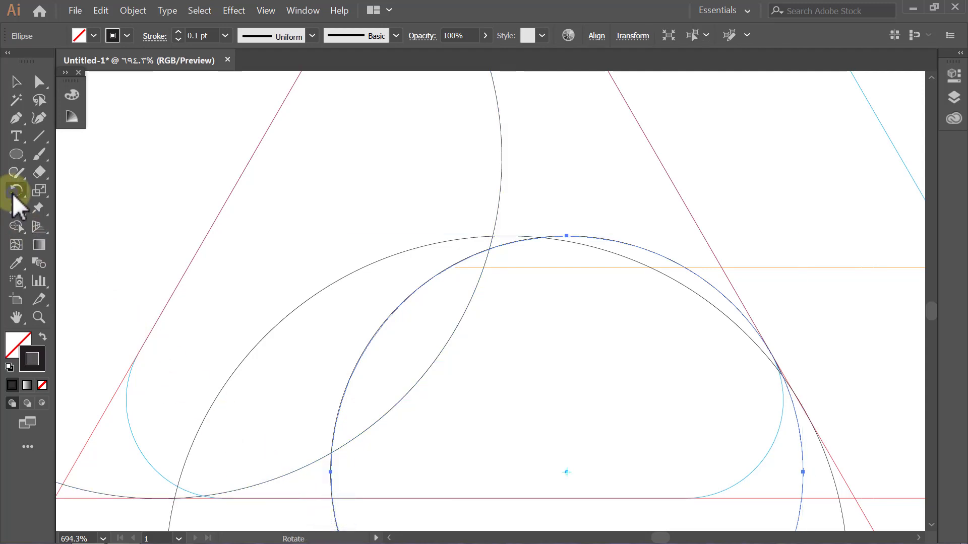
alt+click(456, 270)
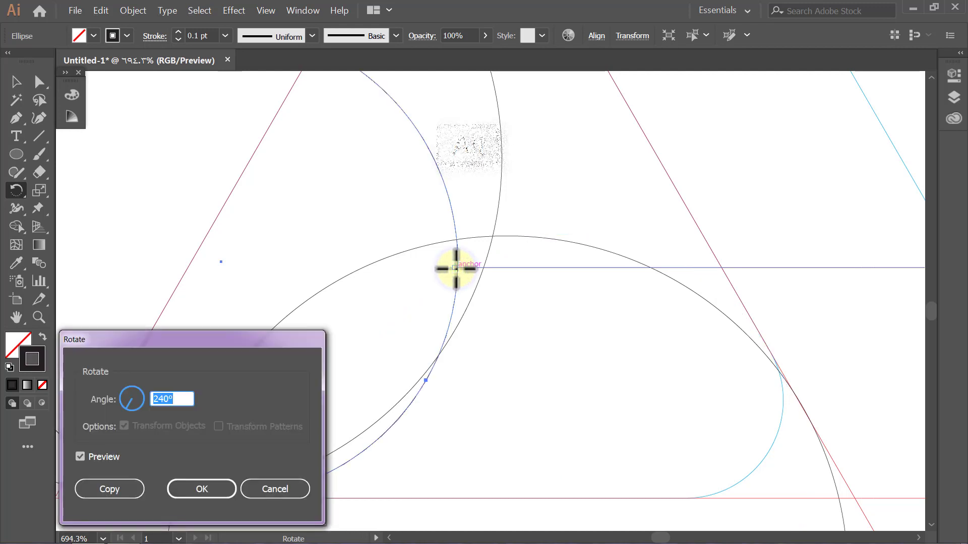
click(129, 490)
key(v)
click(115, 515)
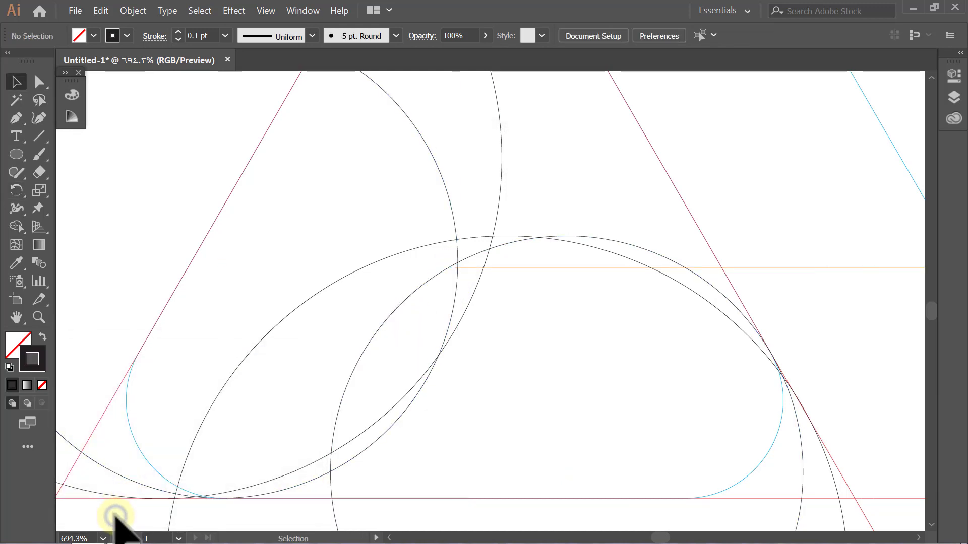
Step: Select all construction artwork and ready the Shape Builder with a yellow fill
key(ctrl+minus)
key(ctrl+minus)
key(ctrl+minus)
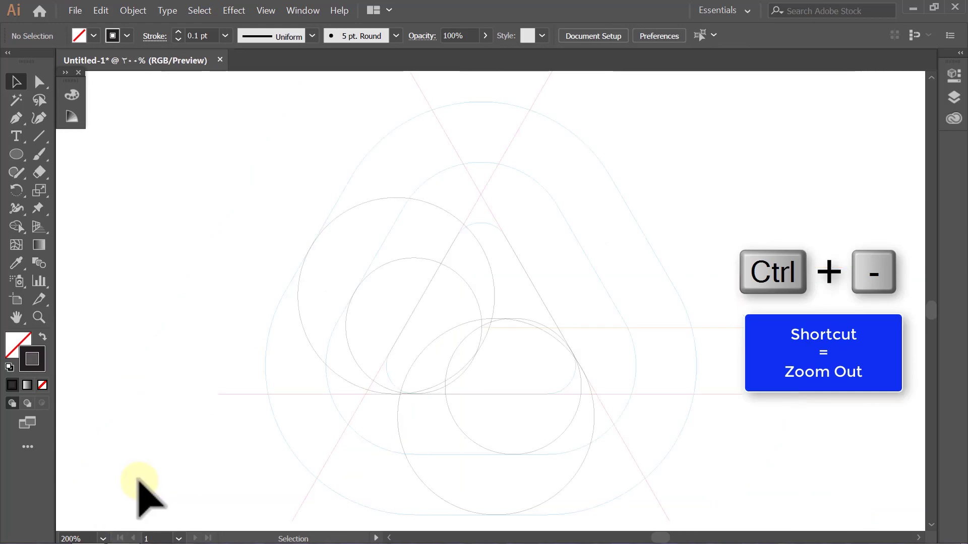
key(ctrl+a)
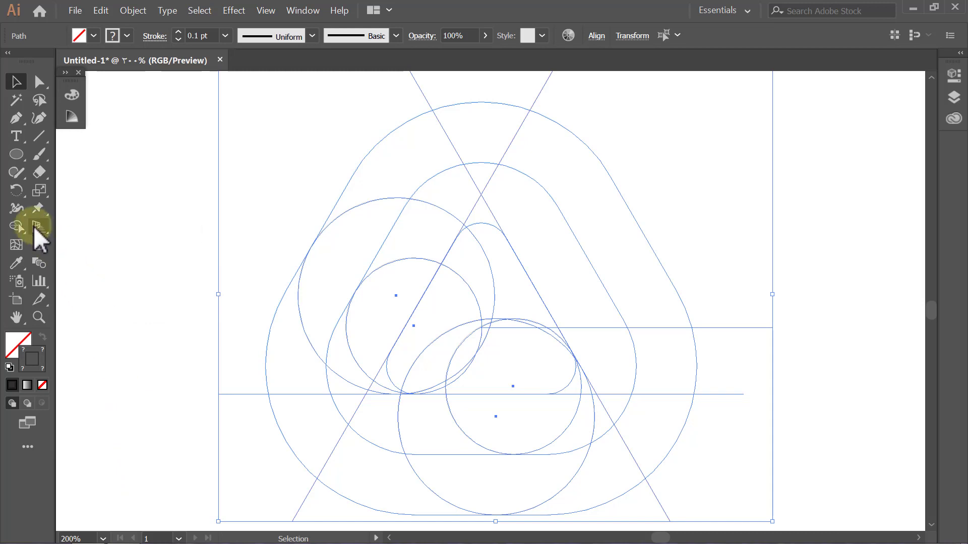
click(16, 227)
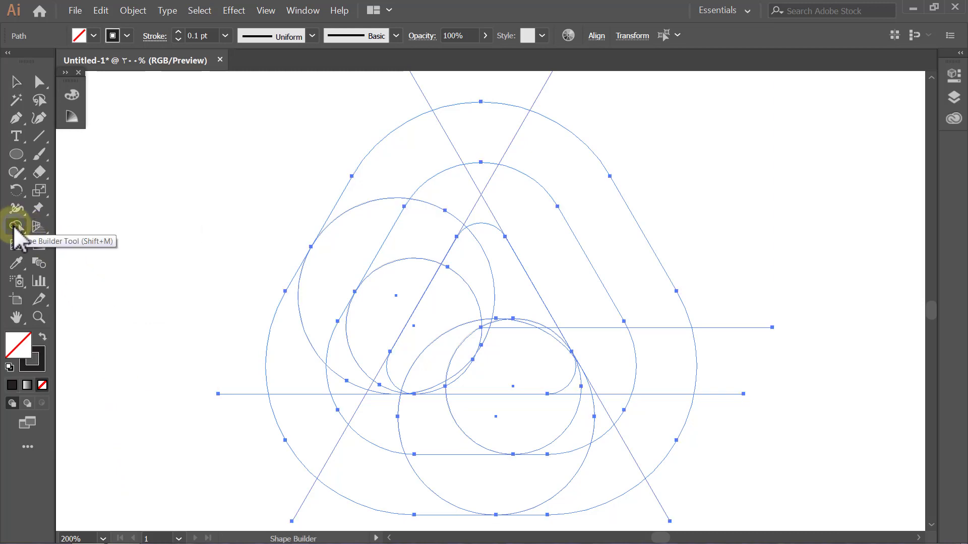
click(94, 36)
click(63, 61)
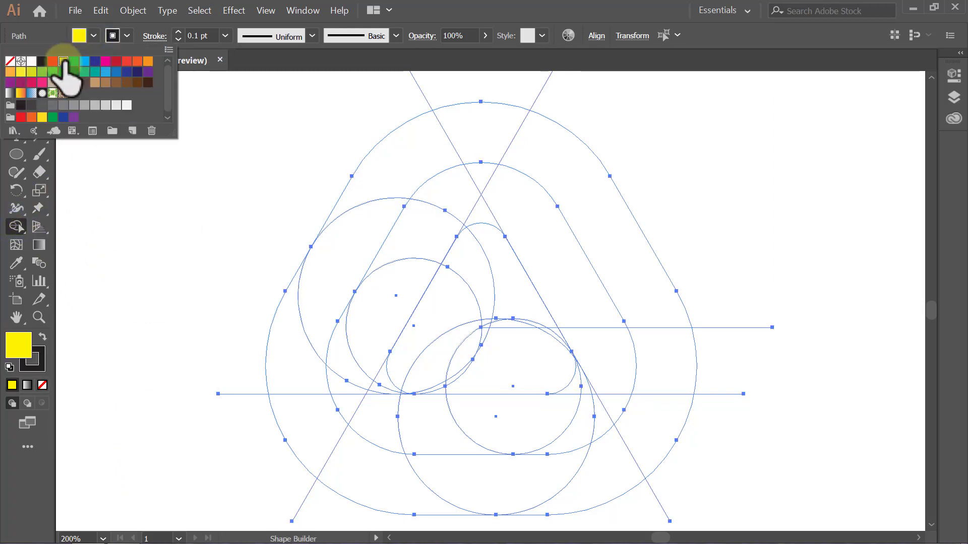
click(95, 37)
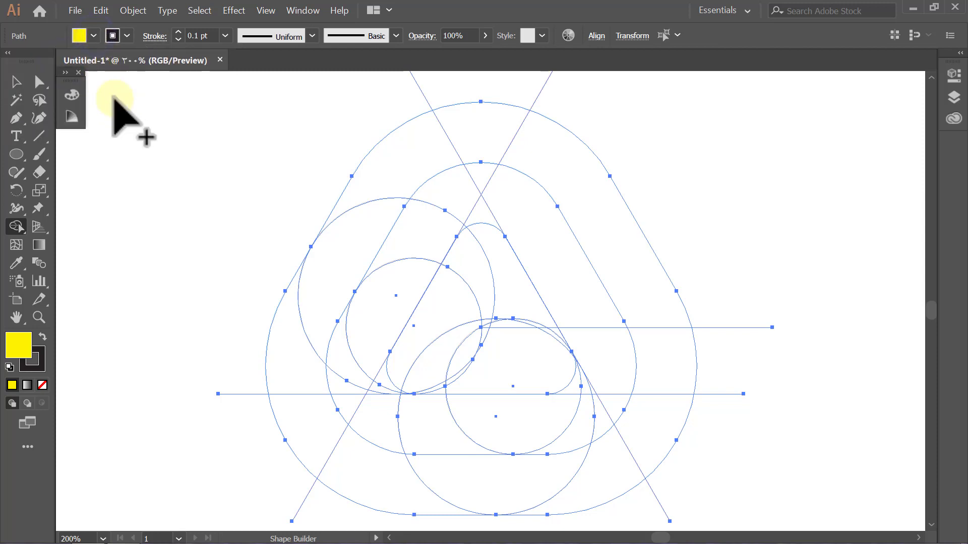
Step: Merge the thin sliver and the bottom overlapping regions into one yellow curved band
scroll(602, 372, up, 2)
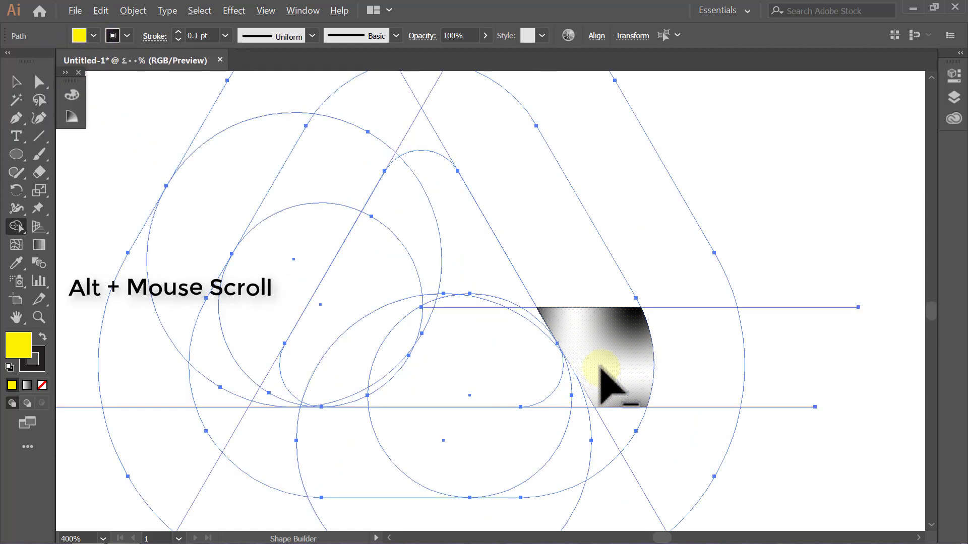
scroll(601, 371, up, 3)
scroll(602, 372, up, 3)
scroll(601, 372, down, 1)
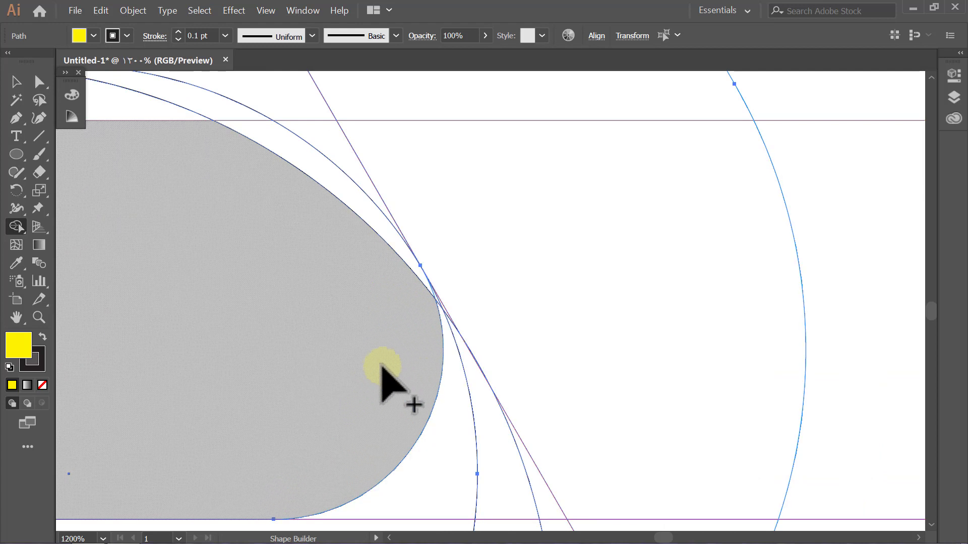
scroll(437, 304, up, 3)
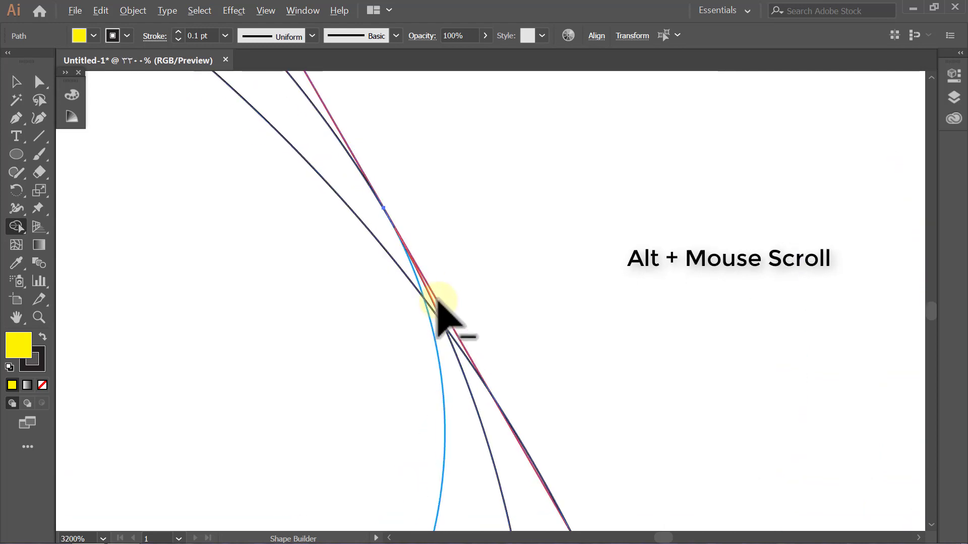
scroll(437, 303, up, 1)
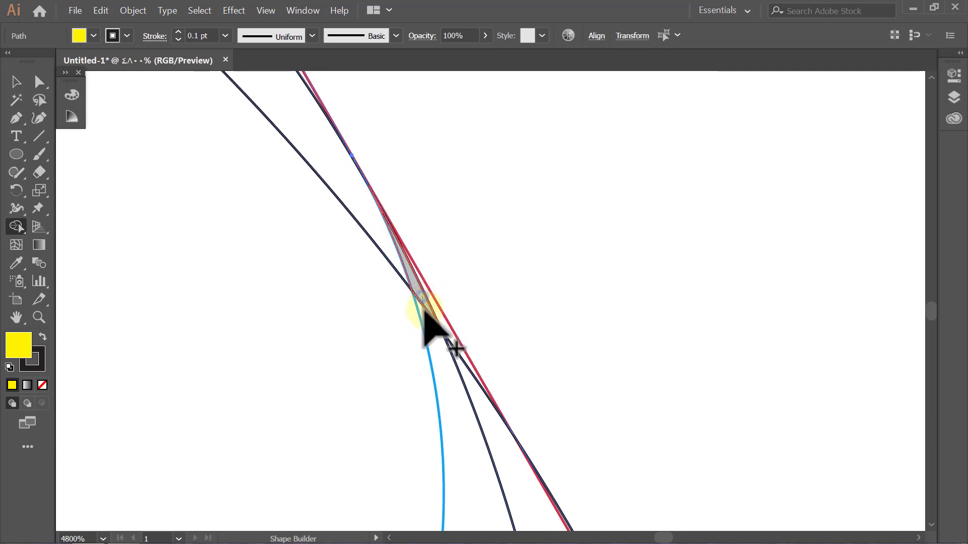
drag(425, 313, 483, 402)
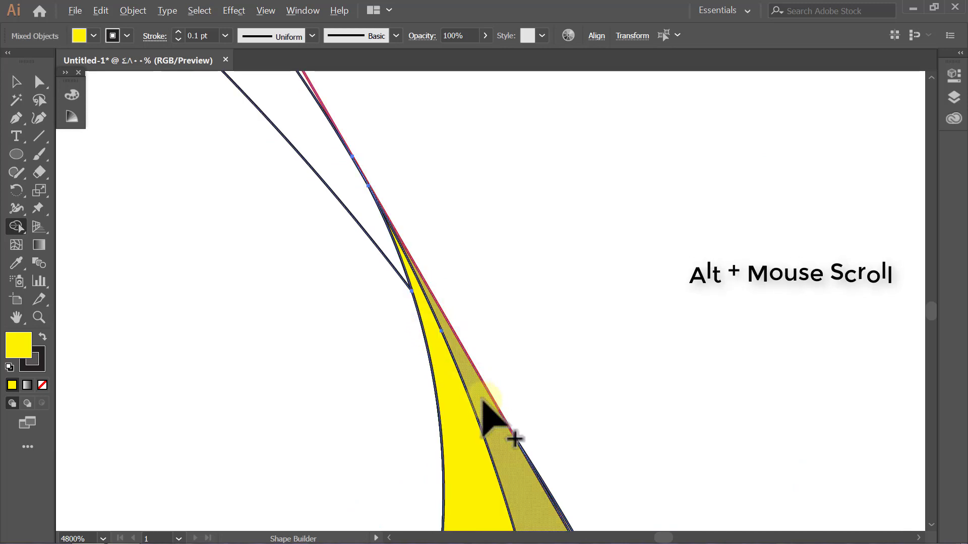
scroll(483, 403, down, 3)
scroll(483, 404, down, 2)
scroll(483, 403, down, 3)
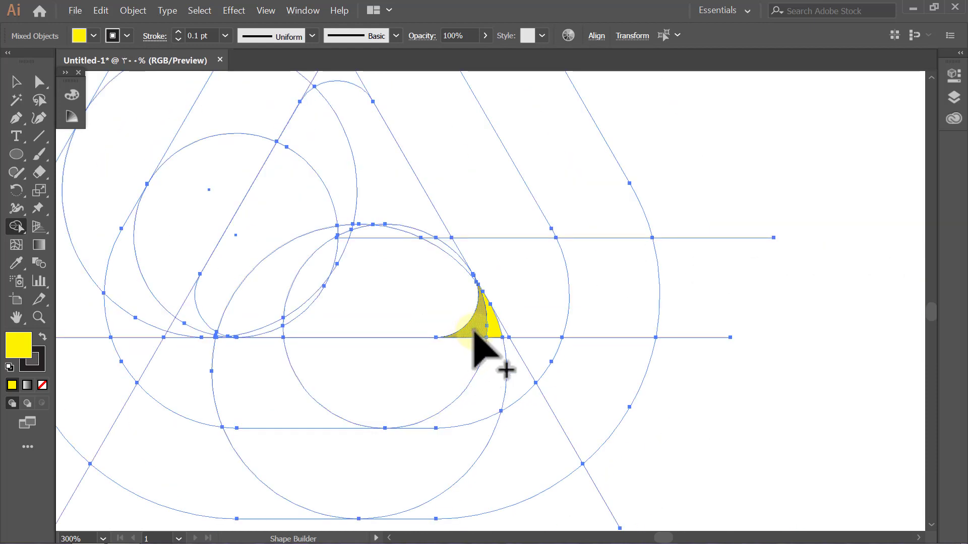
drag(473, 333, 171, 337)
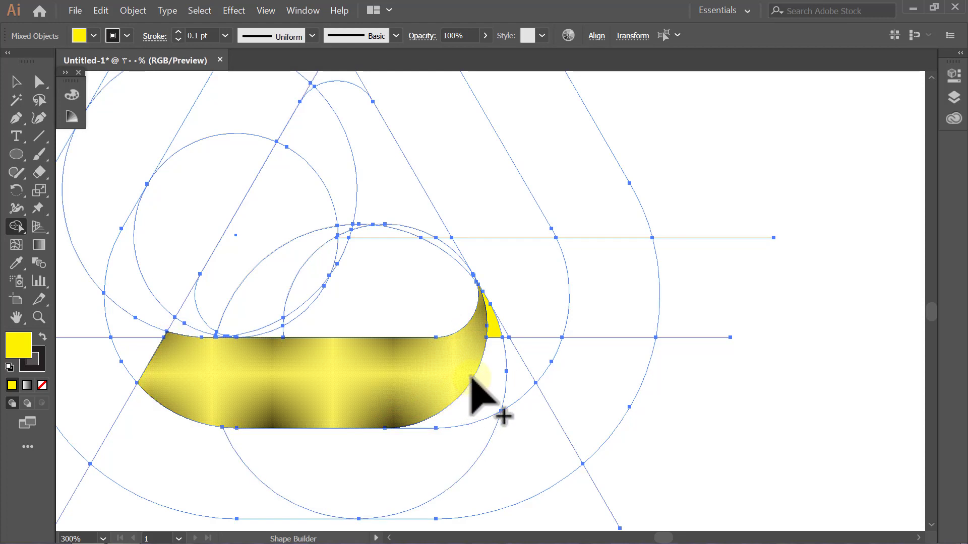
mouse_move(497, 346)
mouse_down()
mouse_move(262, 477)
mouse_move(209, 485)
mouse_up()
Step: Copy the inner and outer yellow shapes with Edit > Copy, then deselect
key(v)
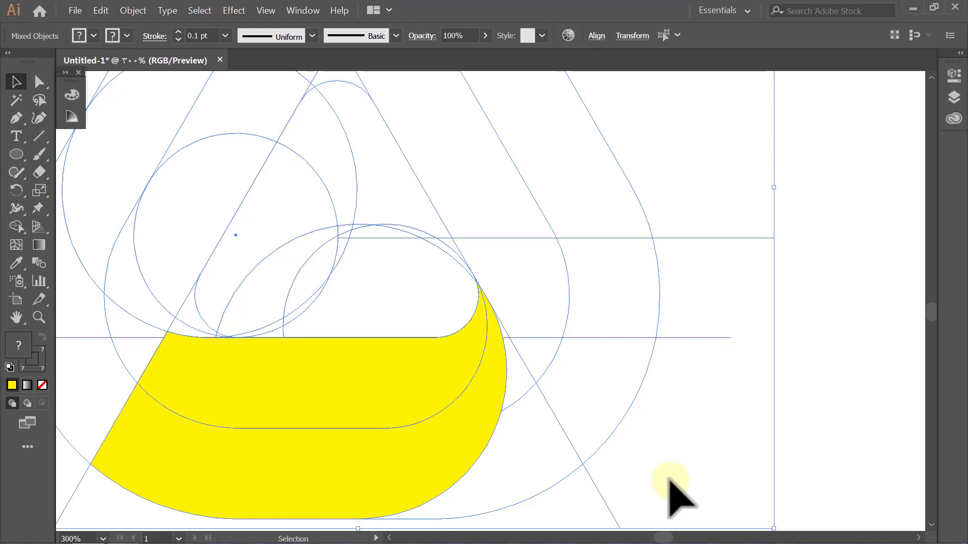
click(832, 450)
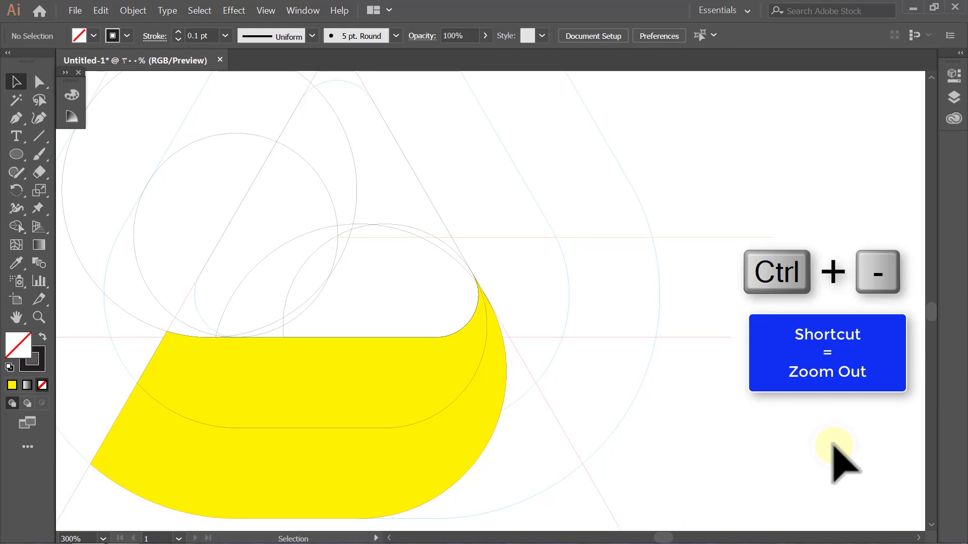
key(ctrl+minus)
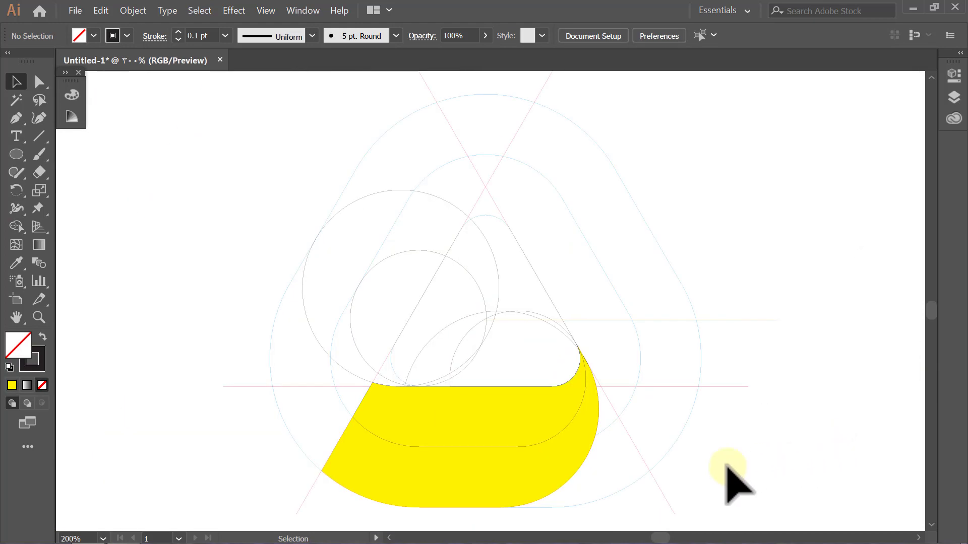
click(426, 406)
key(shift)
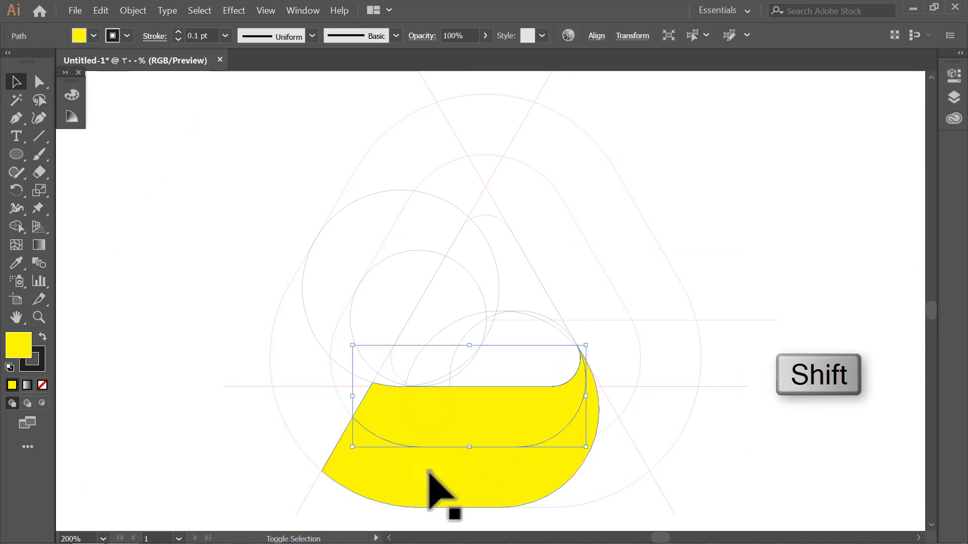
shift+click(429, 475)
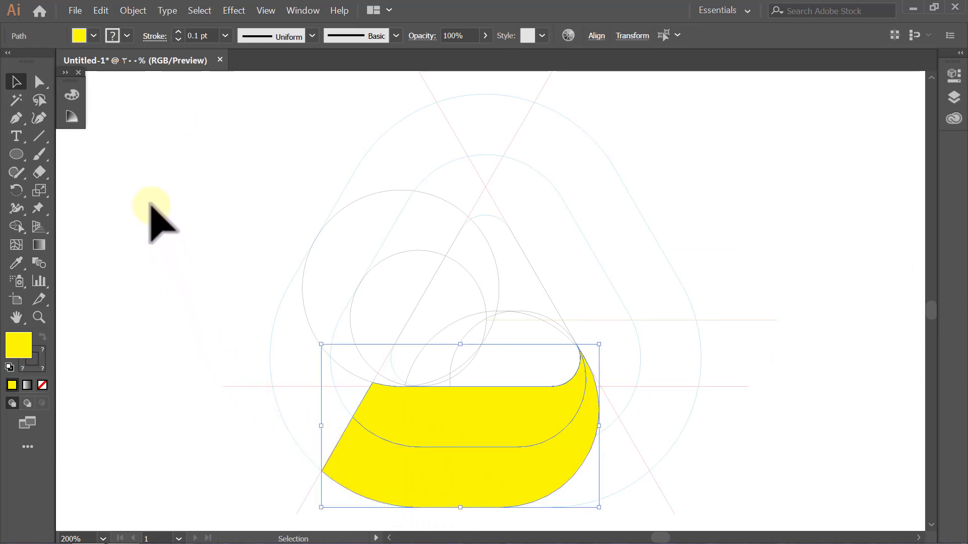
click(102, 14)
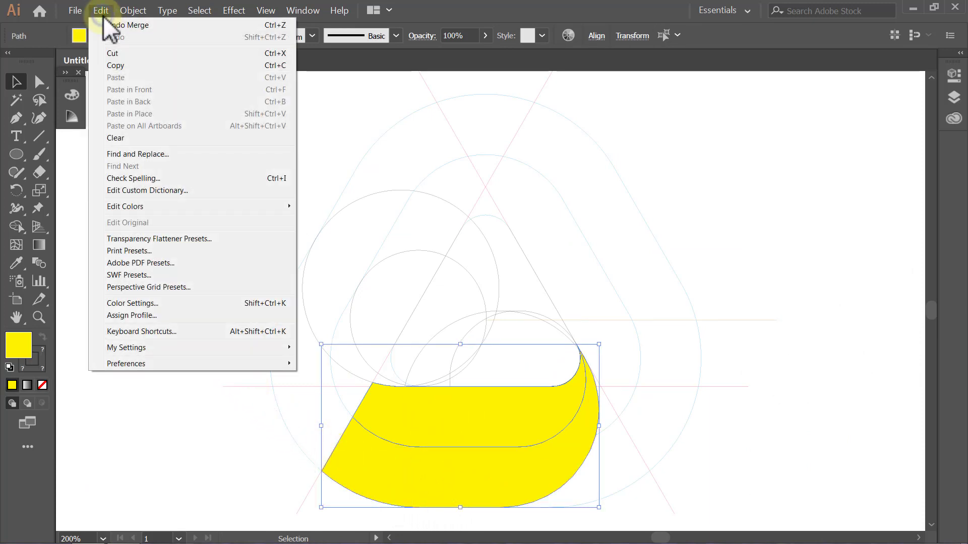
click(123, 63)
click(138, 106)
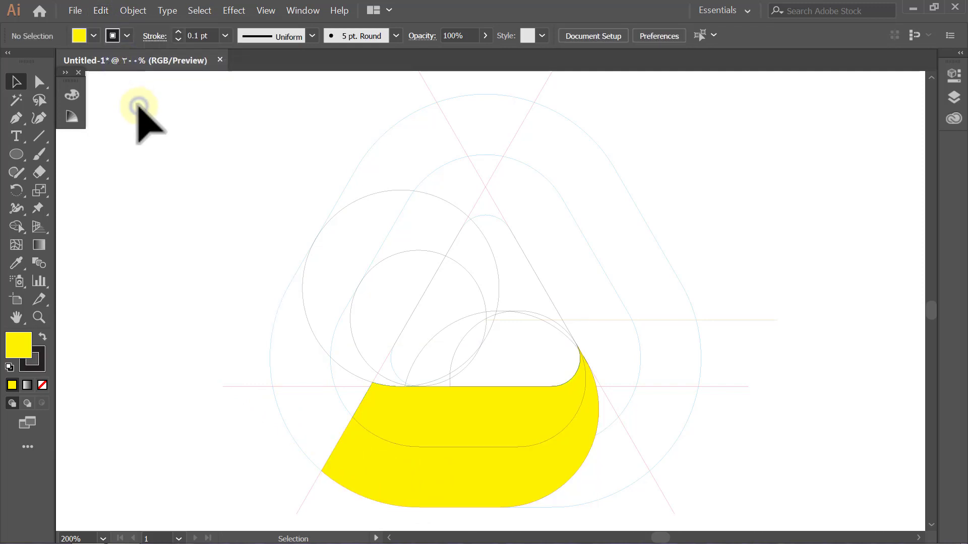
Step: Merge the lower-left regions into the yellow segment with the Shape Builder
key(ctrl+a)
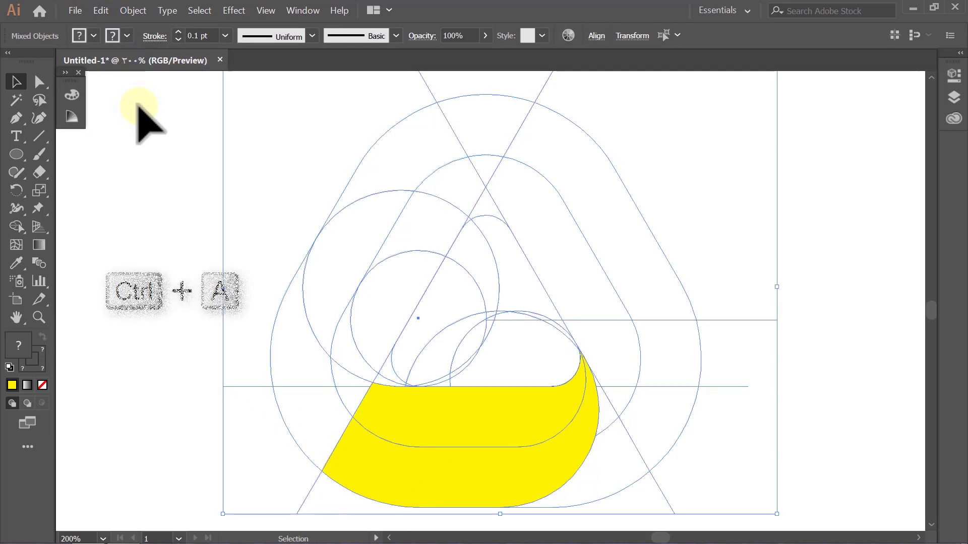
click(19, 227)
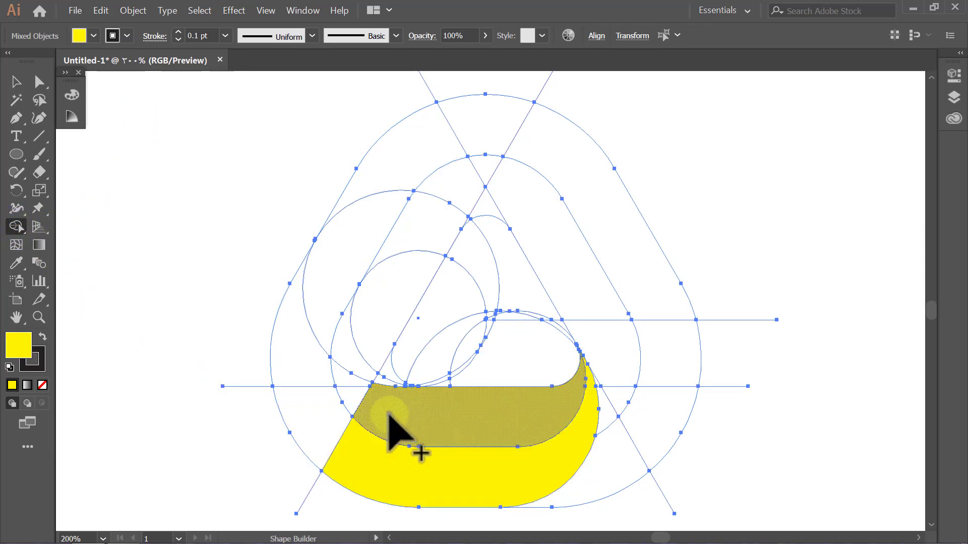
mouse_move(388, 415)
mouse_down()
mouse_move(347, 392)
mouse_move(383, 465)
mouse_up()
key(v)
click(156, 412)
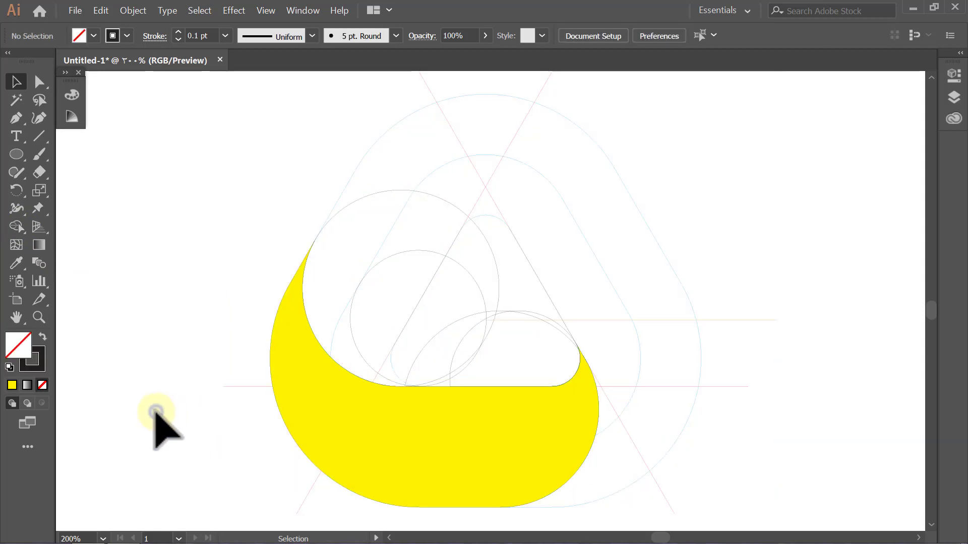
key(ctrl+a)
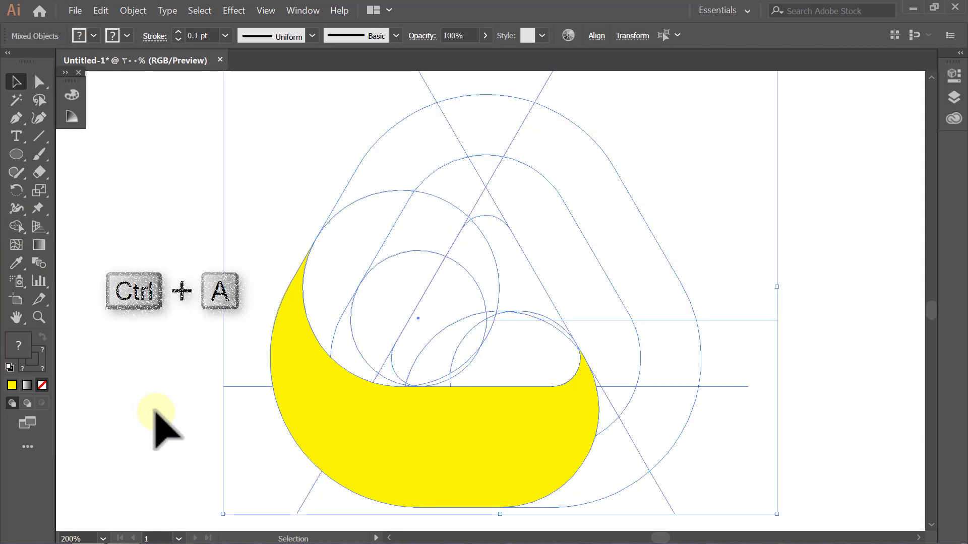
Step: Set all strokes to 1 pt, then hide the yellow shape and the horizontal line
click(225, 36)
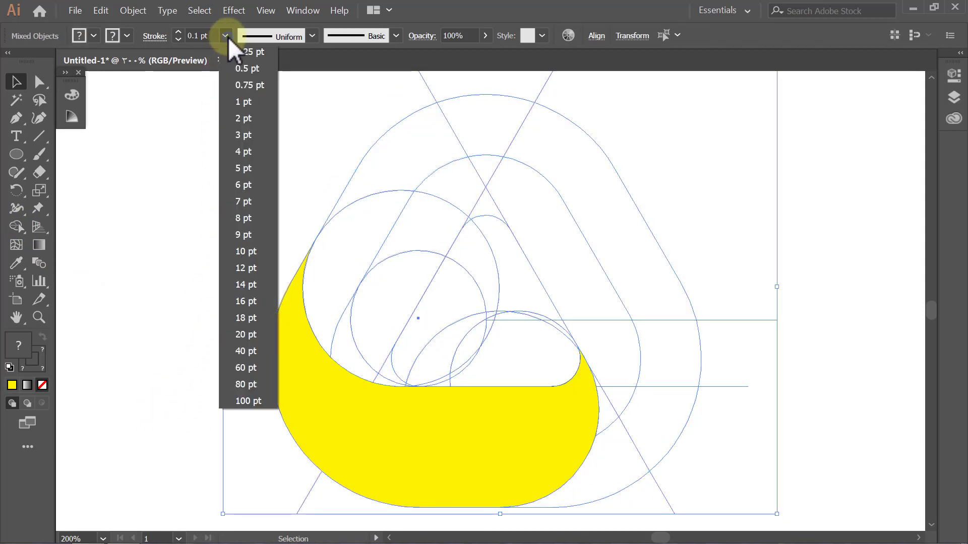
click(251, 102)
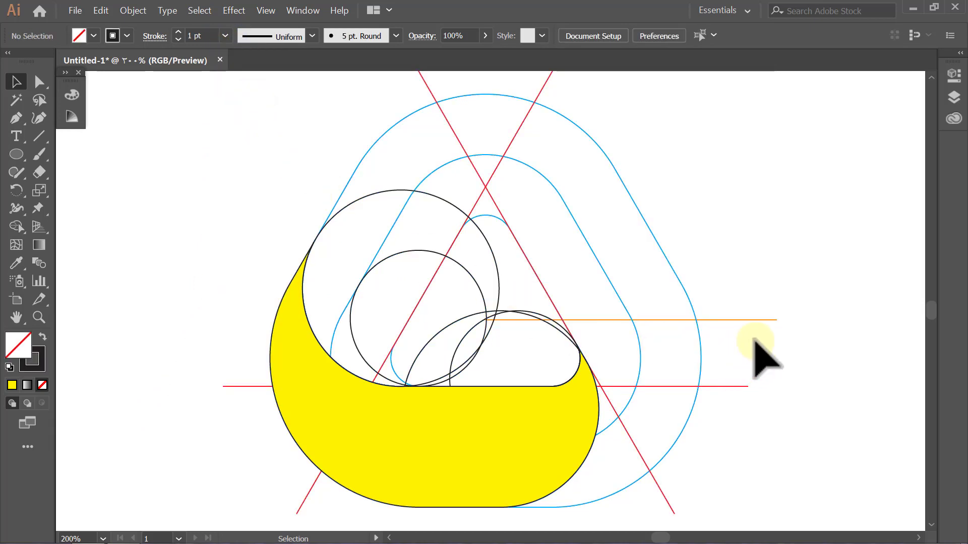
click(758, 320)
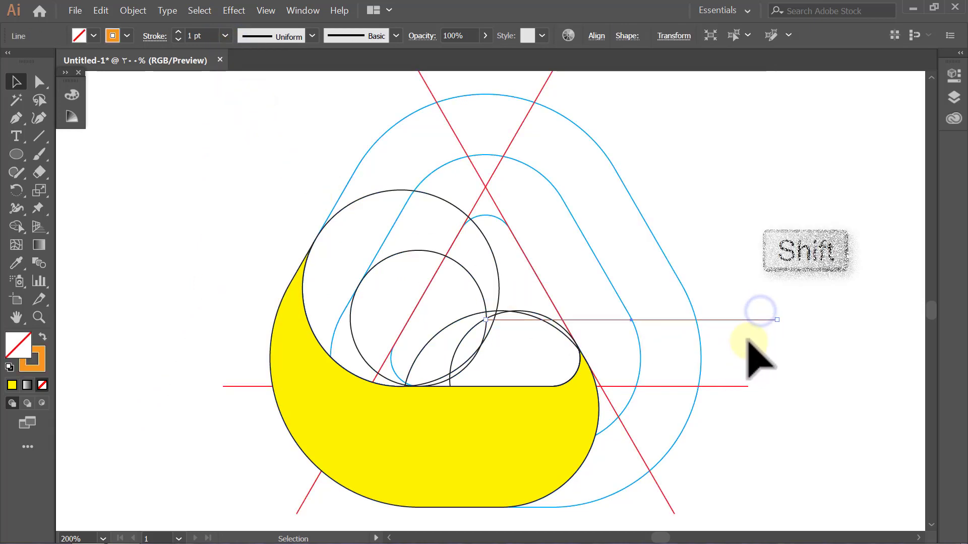
shift+click(574, 430)
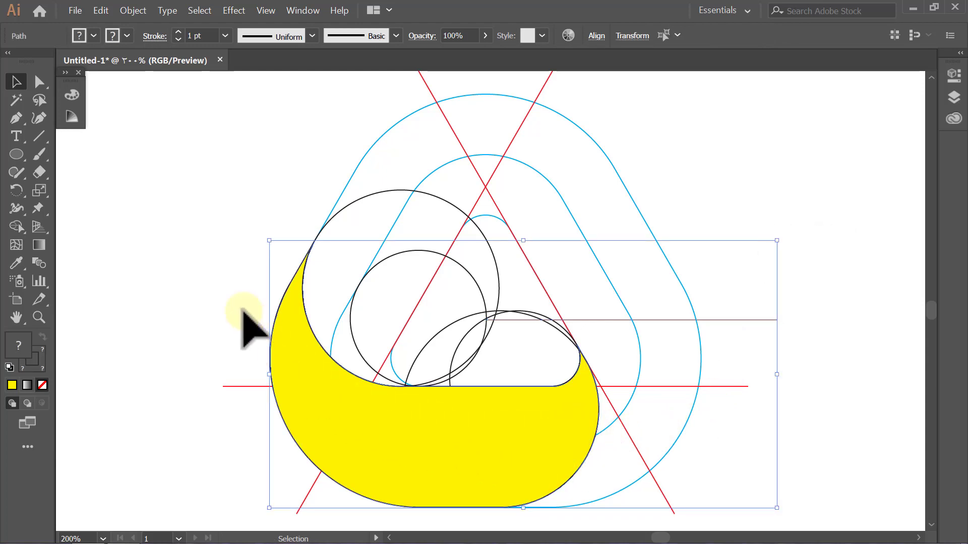
click(132, 15)
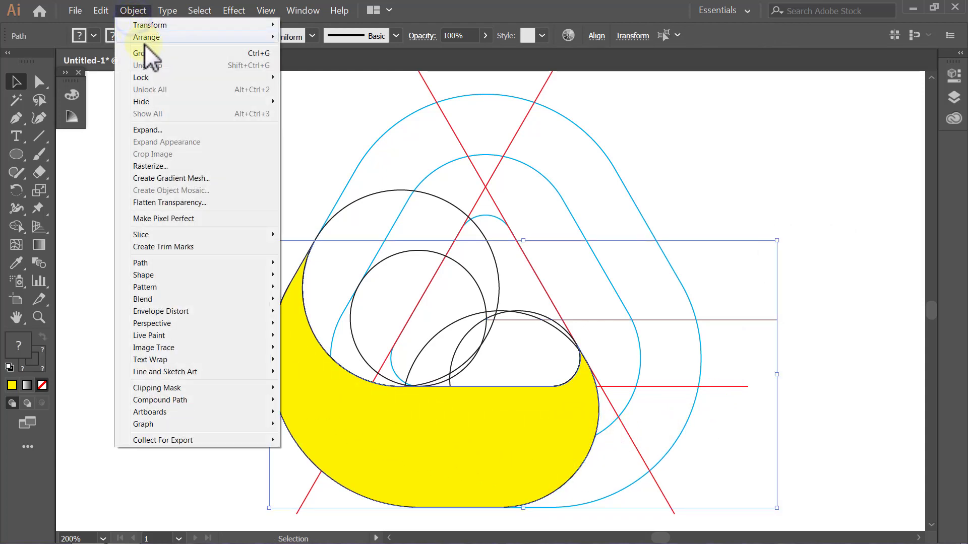
mouse_move(141, 102)
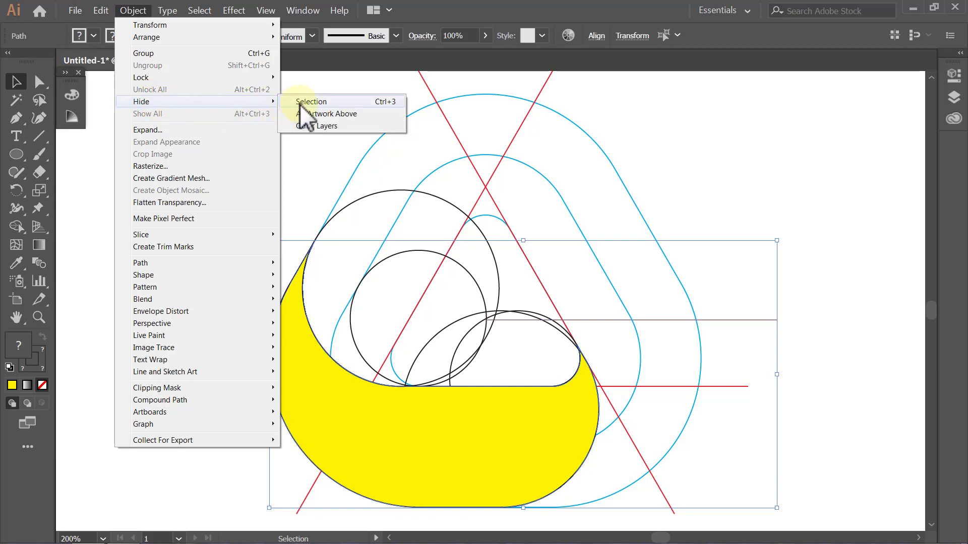
click(299, 104)
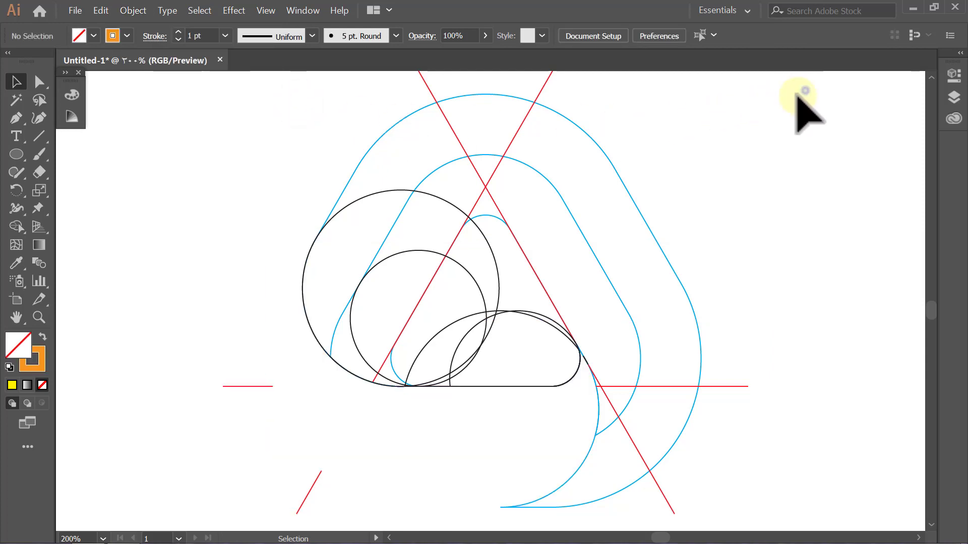
Step: Delete the remaining construction circles and guides, then show all hidden objects and deselect
drag(805, 91, 204, 512)
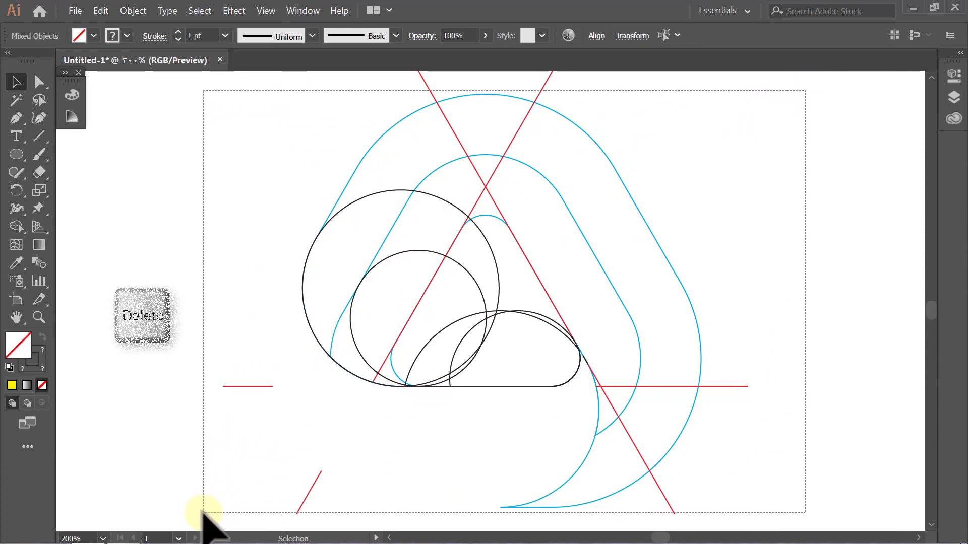
key(Delete)
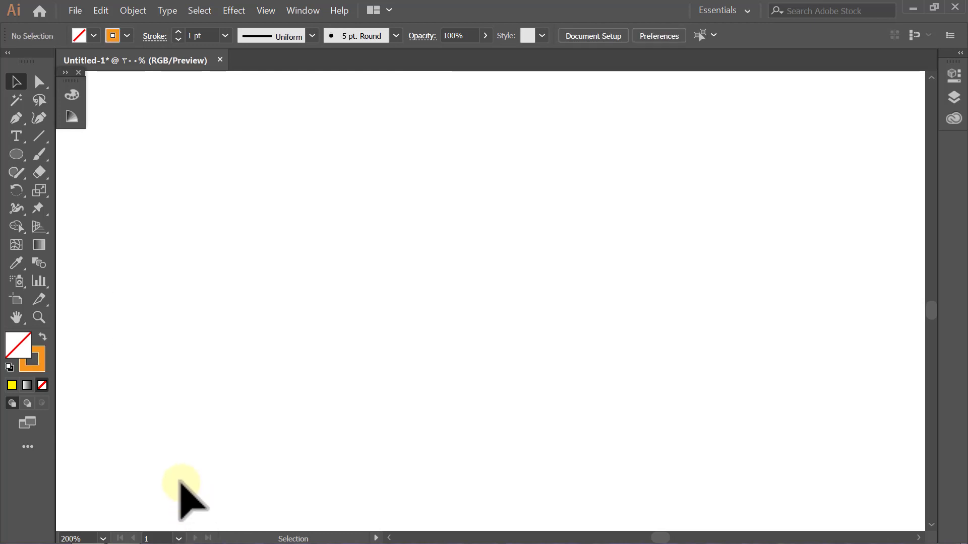
click(134, 11)
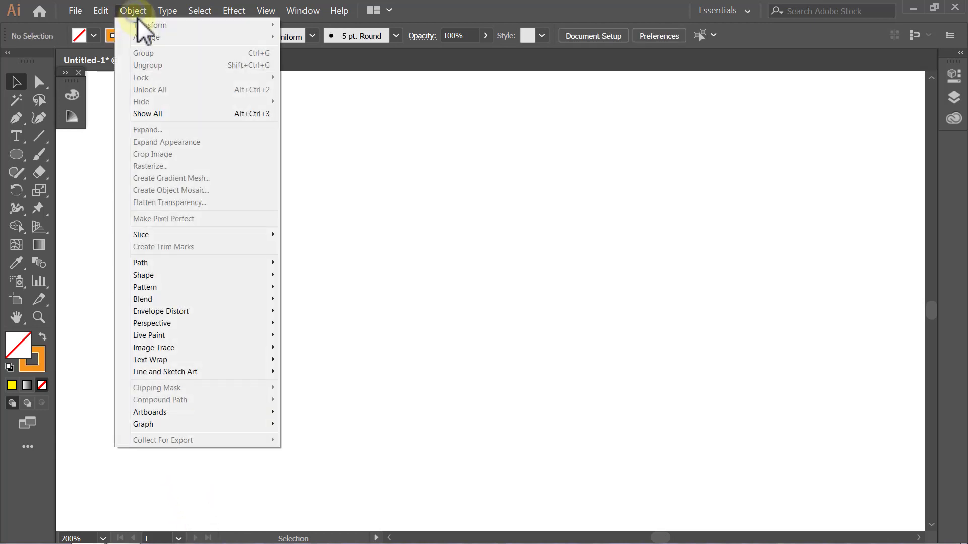
click(164, 111)
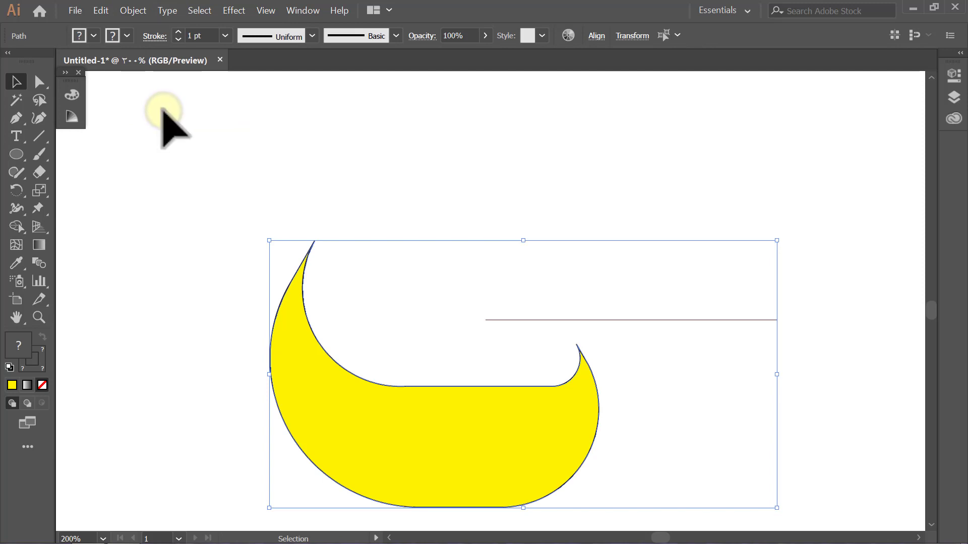
click(163, 110)
Step: Draw a tan-filled rectangle with no stroke near the page's top left
drag(17, 159, 67, 158)
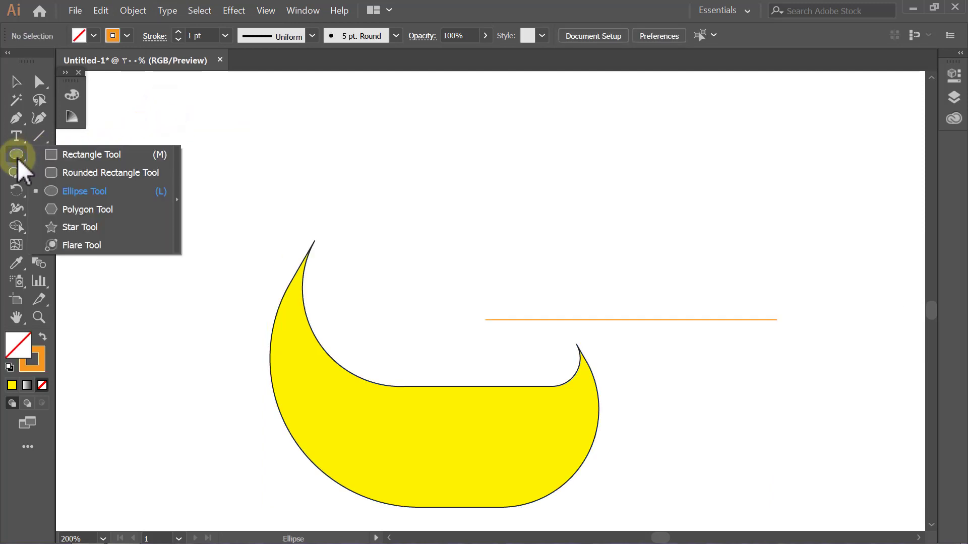
click(94, 35)
click(94, 82)
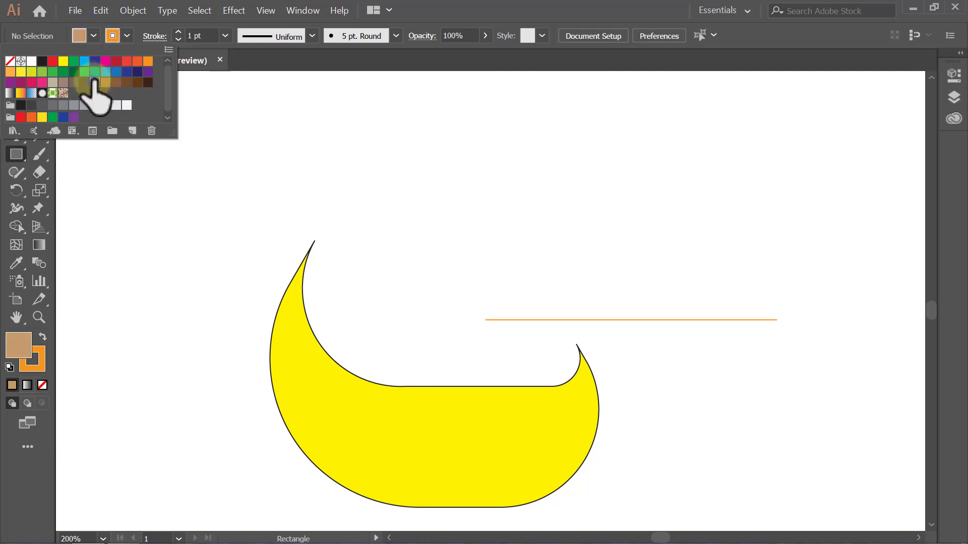
click(95, 35)
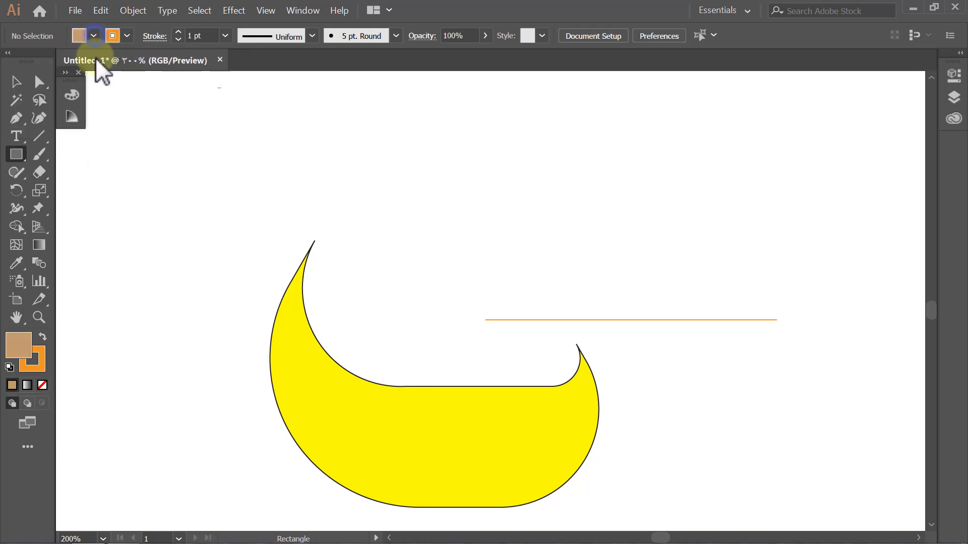
click(128, 36)
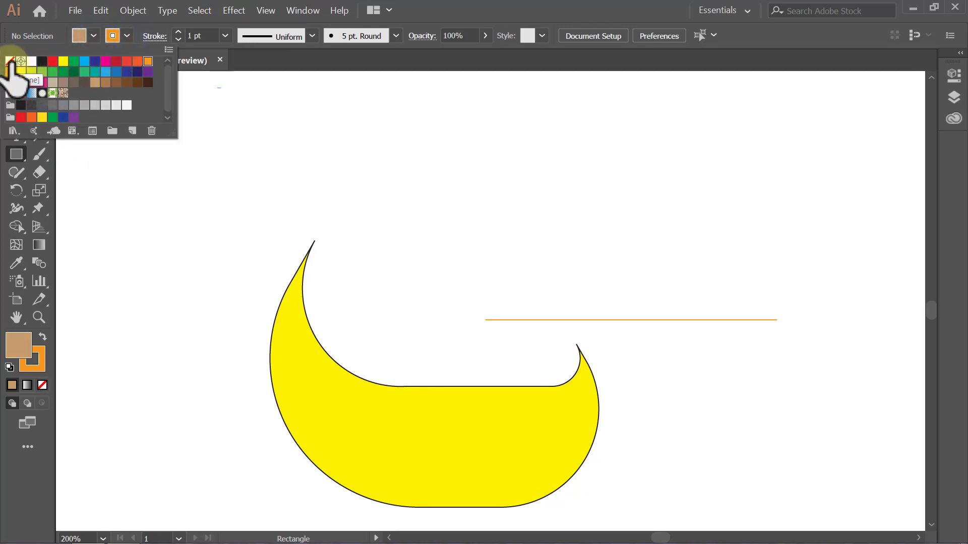
click(10, 61)
click(130, 34)
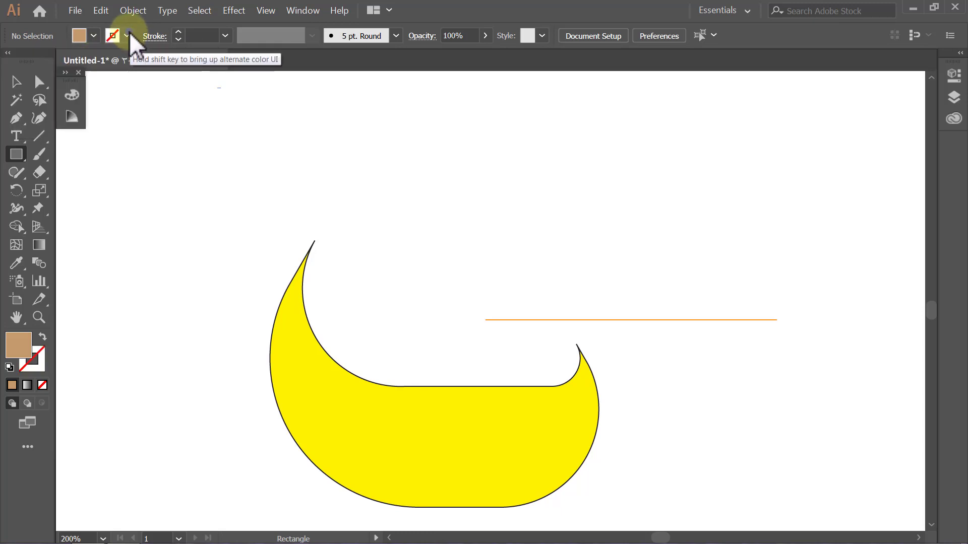
mouse_move(143, 90)
mouse_down()
mouse_move(222, 124)
mouse_move(211, 145)
mouse_up()
Step: Repeat the rectangle copy with Ctrl+D to build a column of ten evenly spaced rectangles
key(v)
click(236, 141)
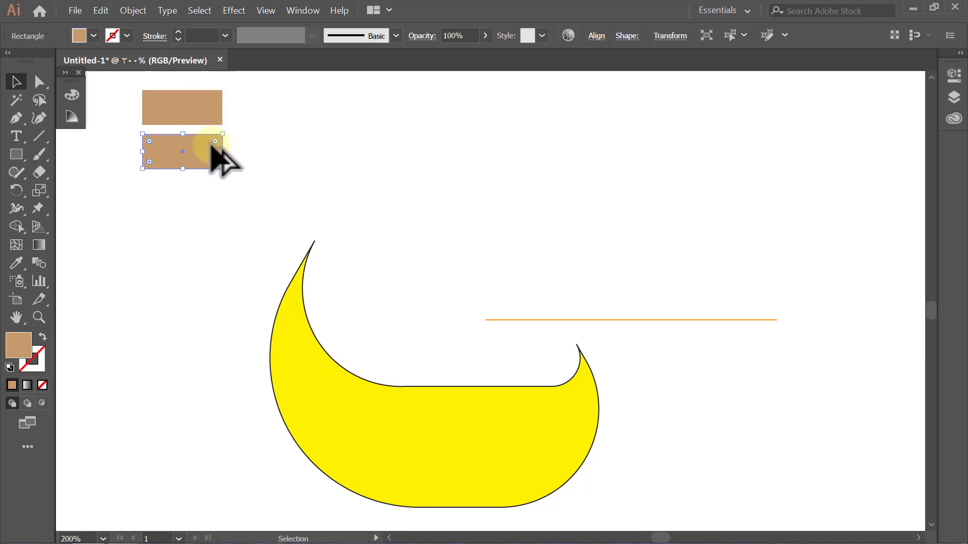
key(ctrl+d)
key(ctrl+d)
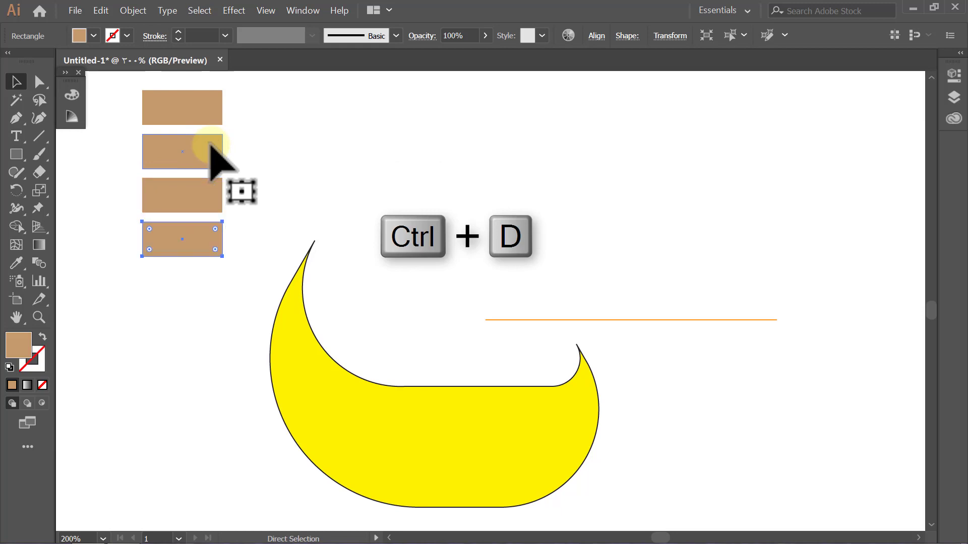
key(ctrl+d)
key(ctrl+d)
key(ctrl+d)
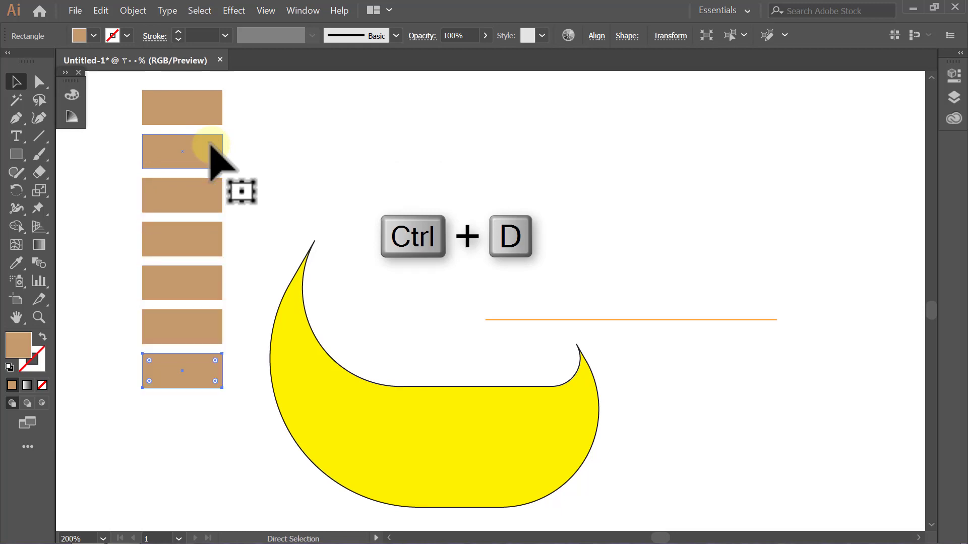
key(ctrl+d)
key(ctrl+d)
key(ctrl+d)
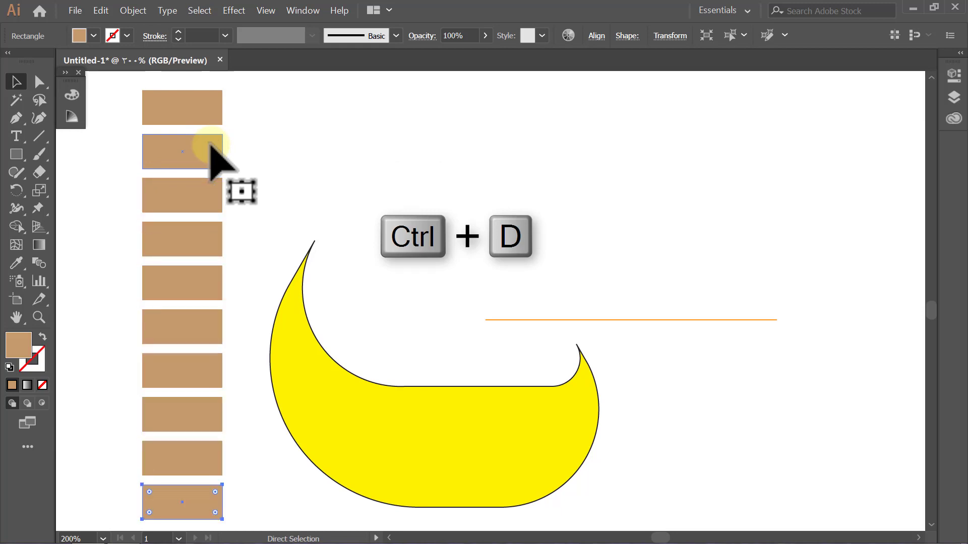
click(259, 147)
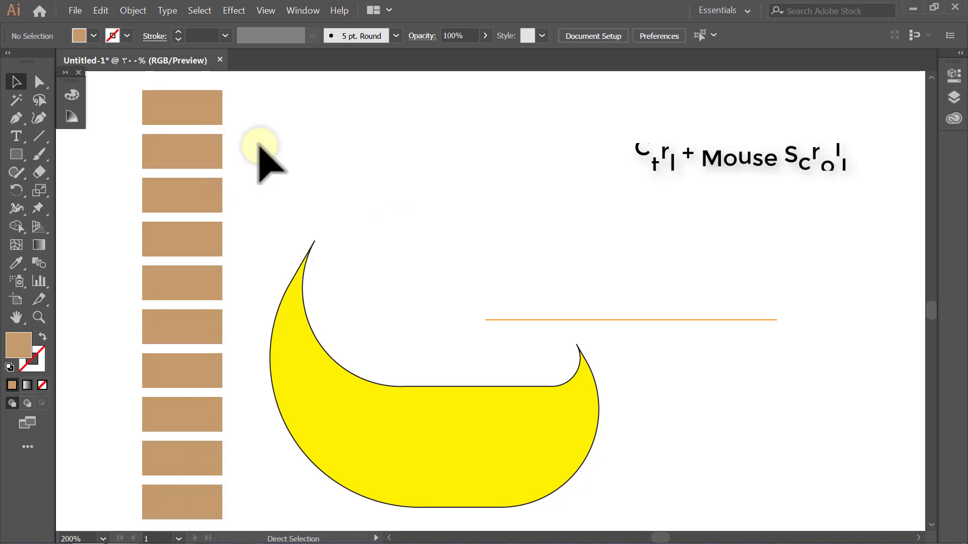
scroll(259, 147, left, 1)
scroll(259, 147, left, 2)
scroll(259, 147, left, 2)
scroll(259, 147, left, 3)
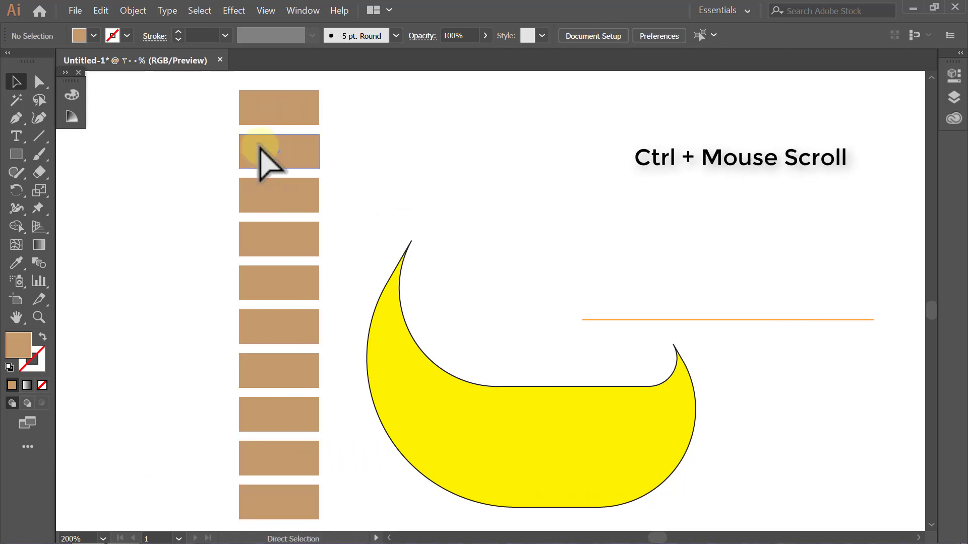
scroll(259, 148, left, 4)
scroll(259, 147, left, 3)
scroll(259, 147, left, 1)
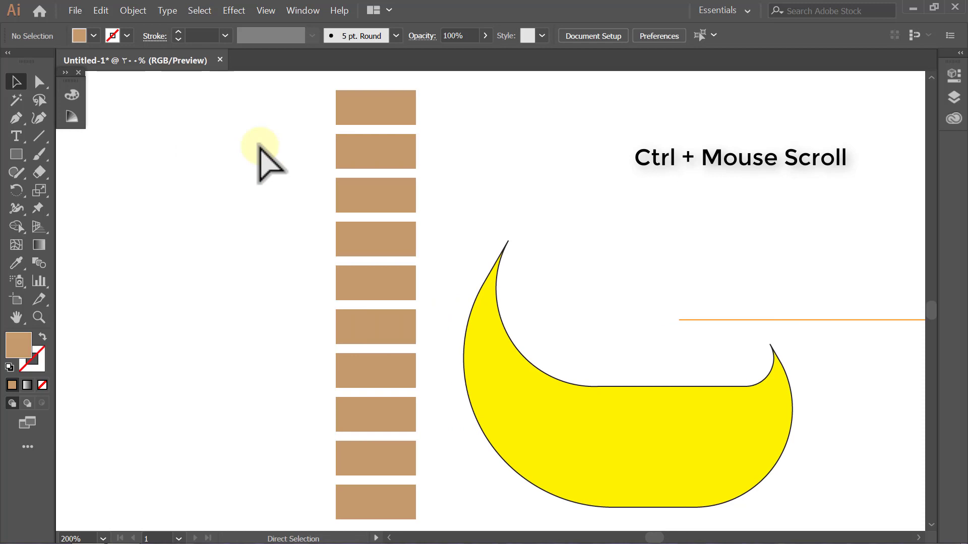
scroll(259, 147, left, 3)
scroll(259, 147, left, 2)
scroll(259, 147, left, 2)
scroll(259, 147, left, 1)
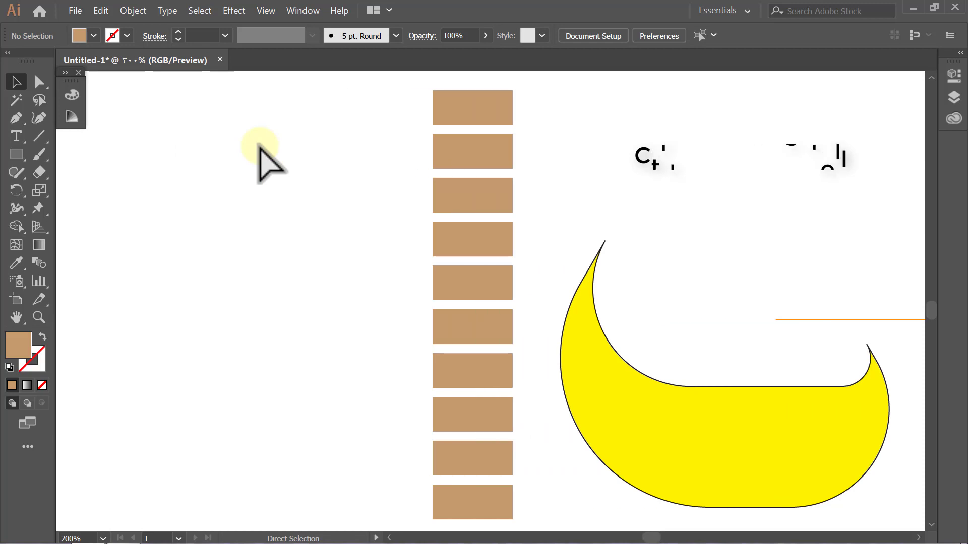
Step: Fill the top rectangle navy blue with RGB 0, 51, 153
click(436, 104)
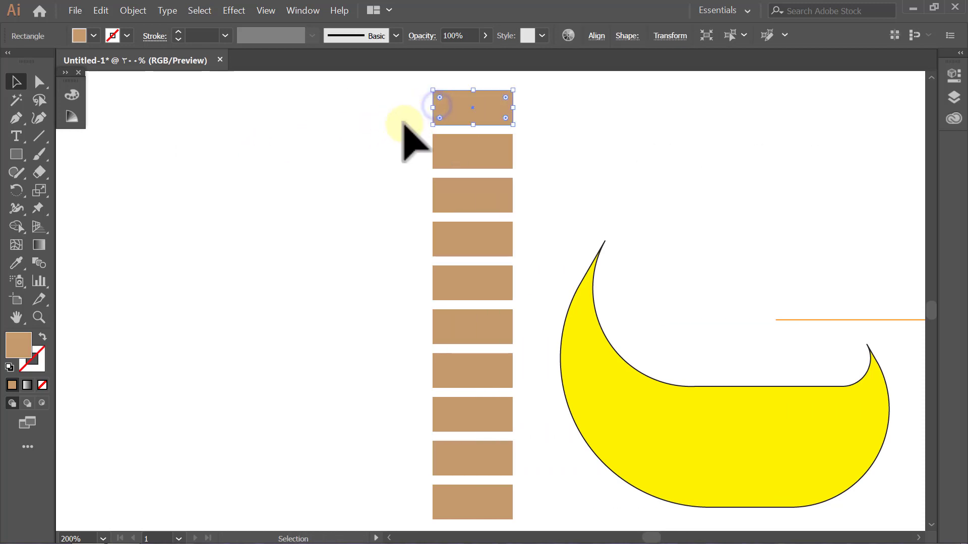
click(69, 85)
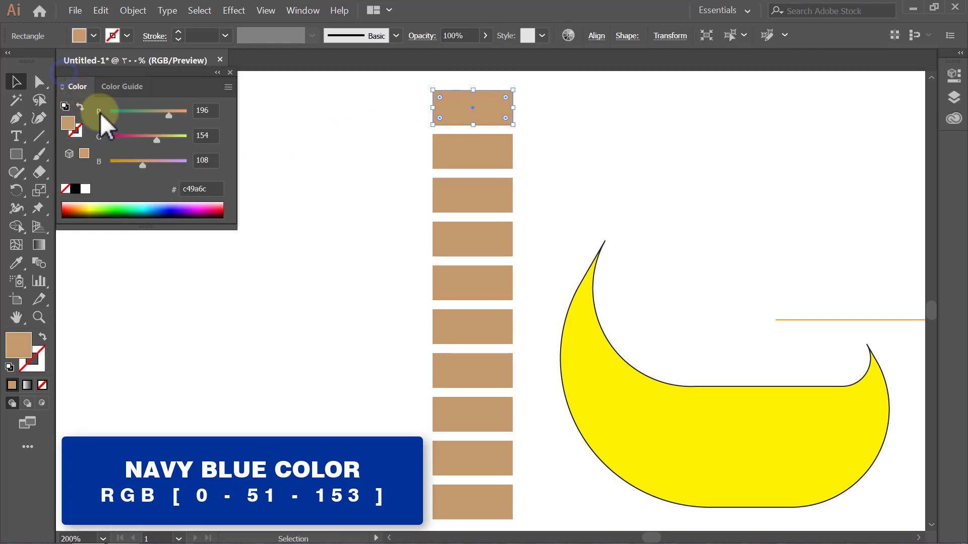
double_click(211, 110)
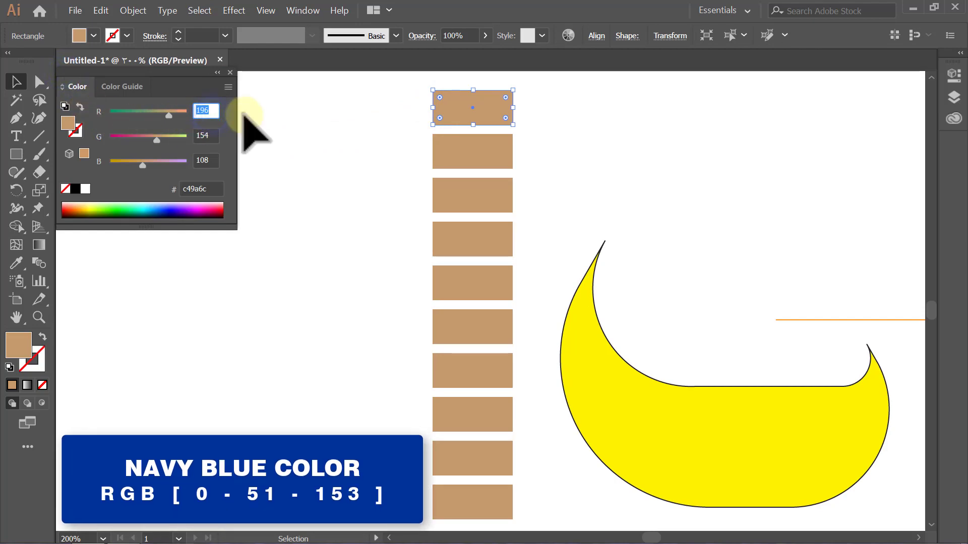
text(0)
key(Return)
double_click(211, 136)
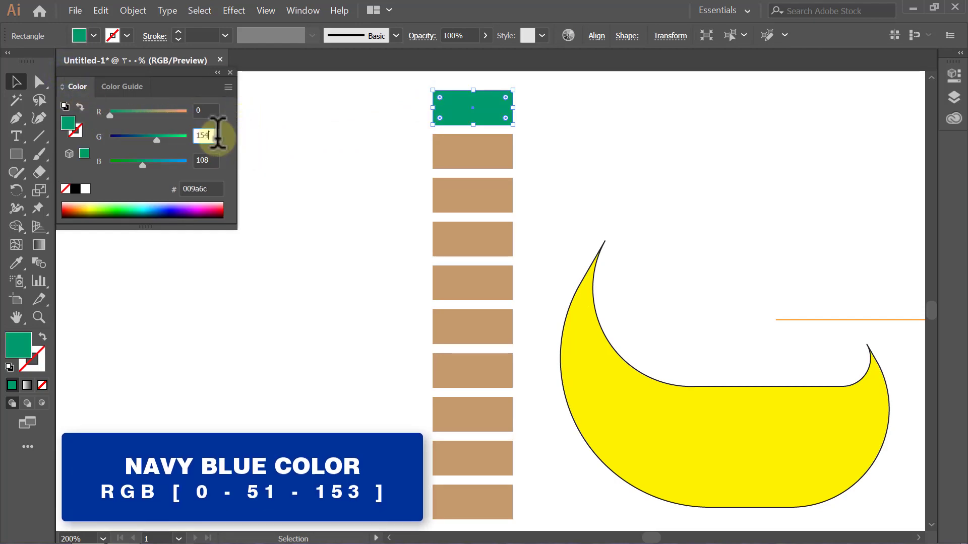
text(51)
key(Return)
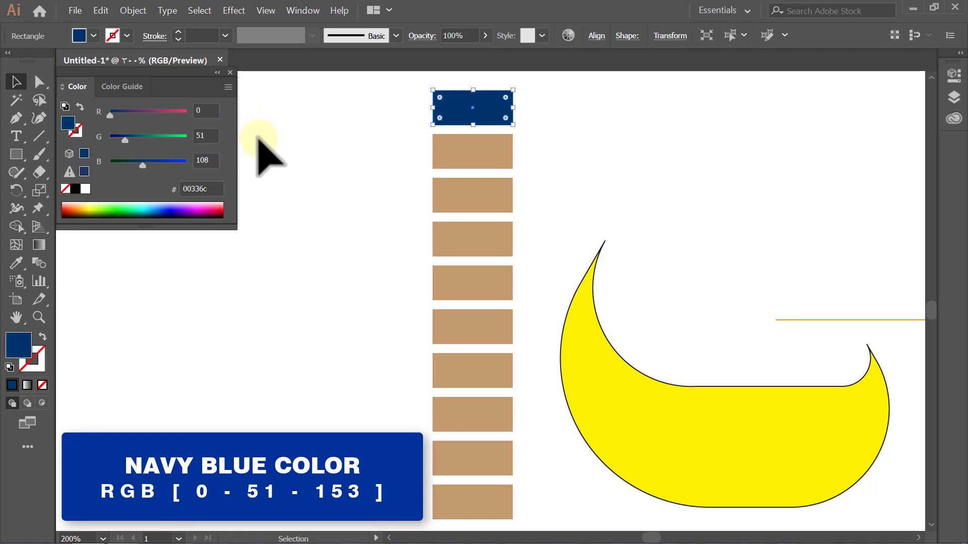
double_click(213, 160)
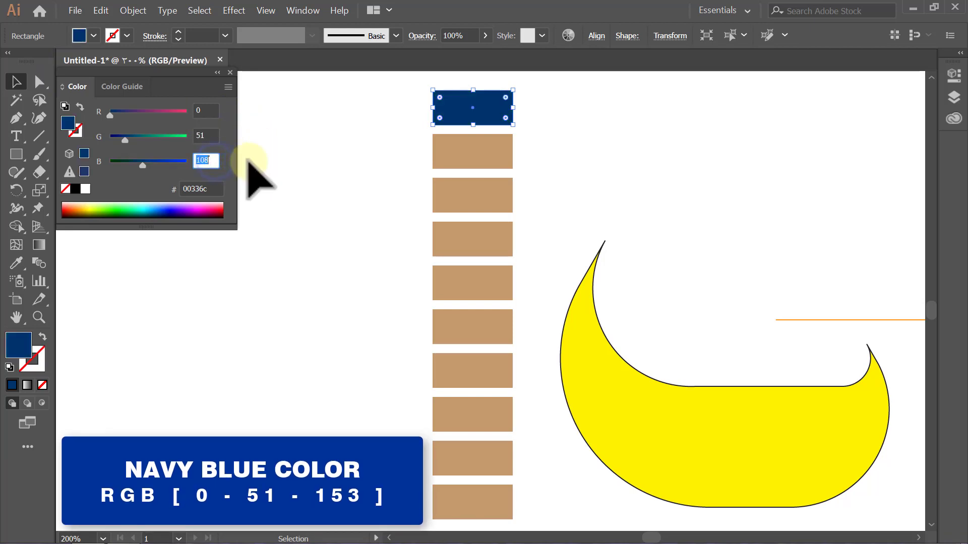
text(153)
key(Return)
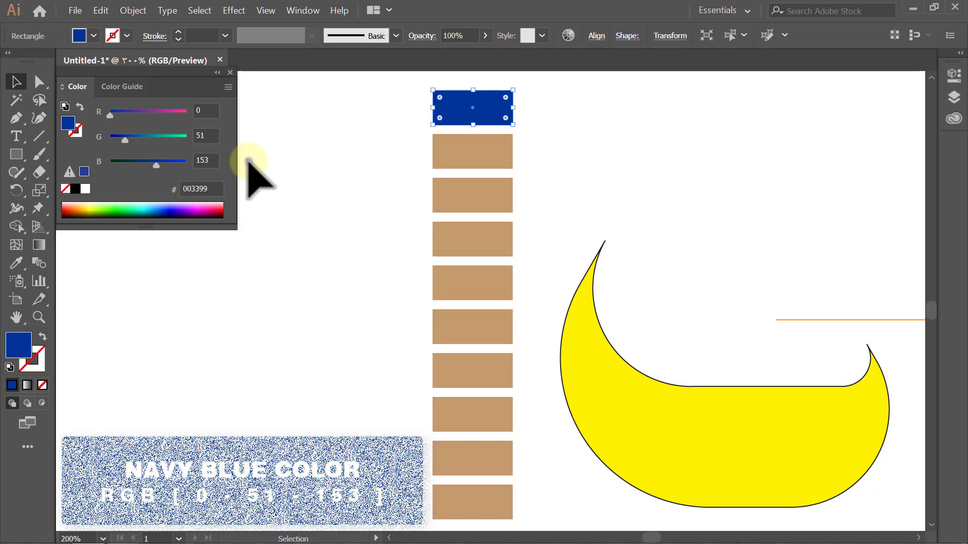
Step: Fill the second rectangle twilight blue with RGB 102, 102, 204
click(446, 156)
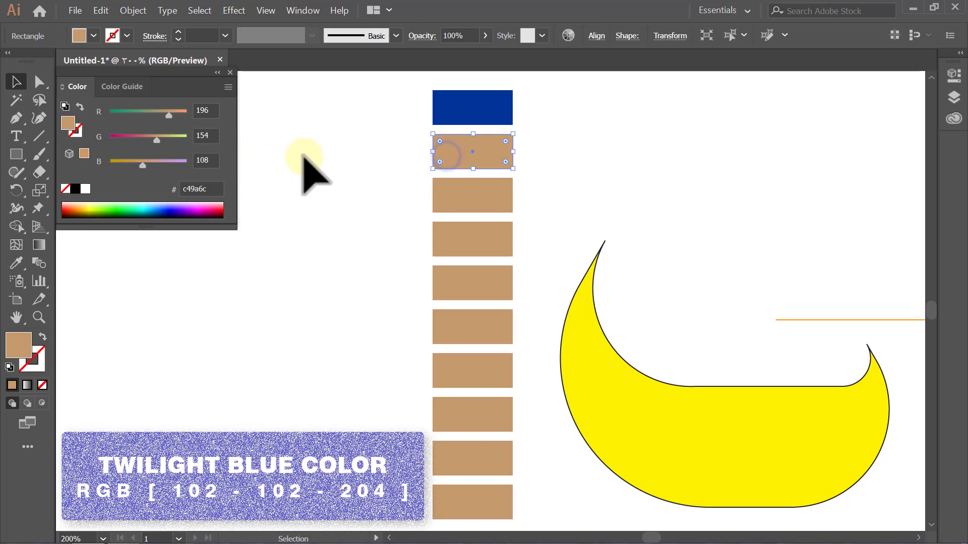
text(102)
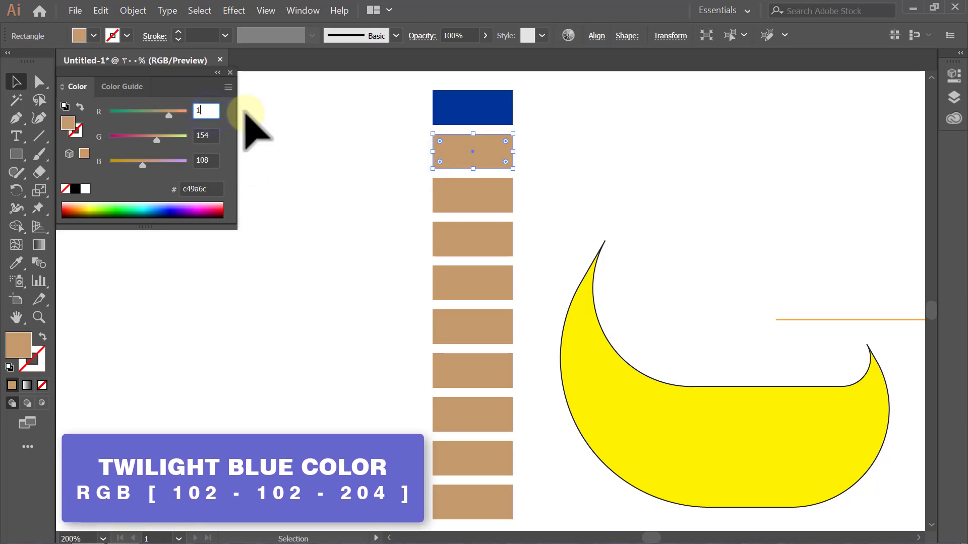
key(Return)
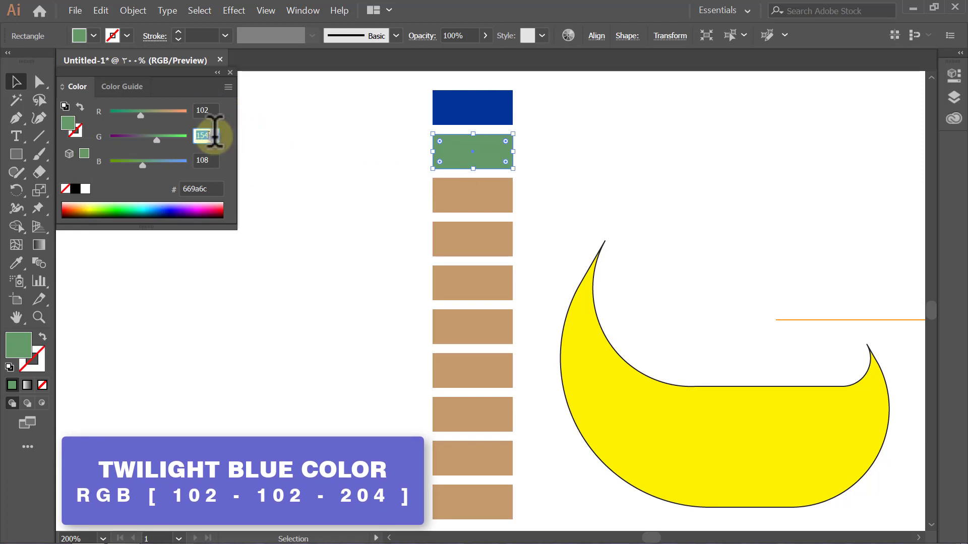
text(102)
key(Return)
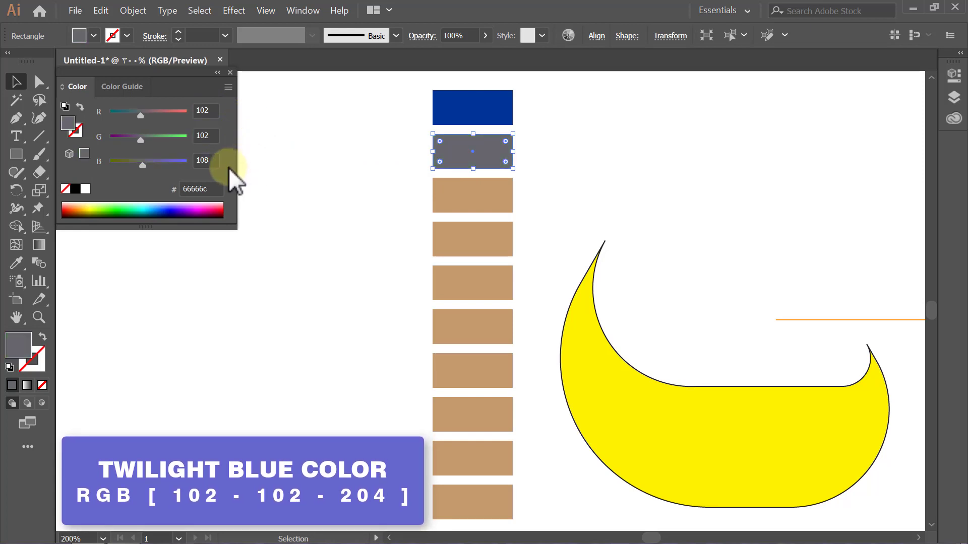
click(217, 161)
text(2)
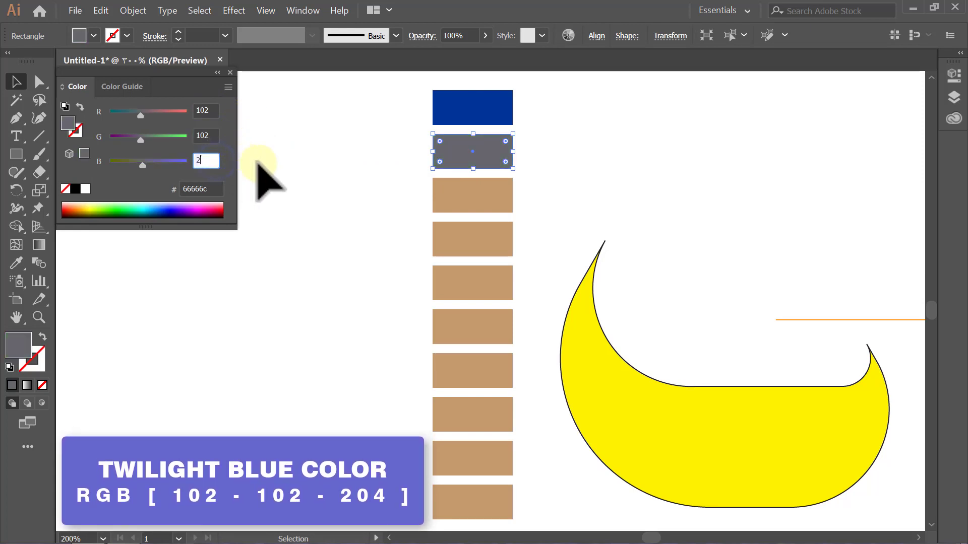
text(04)
key(Return)
click(258, 164)
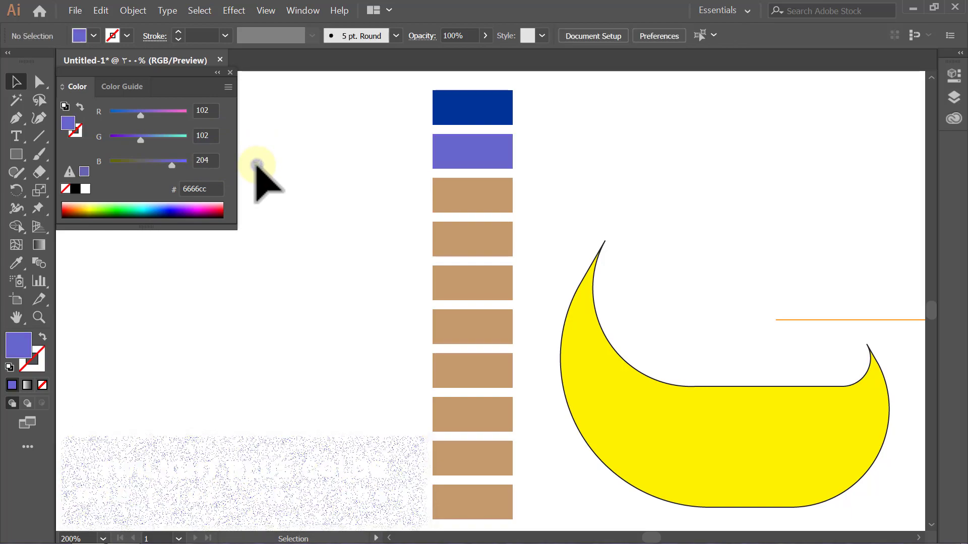
click(447, 197)
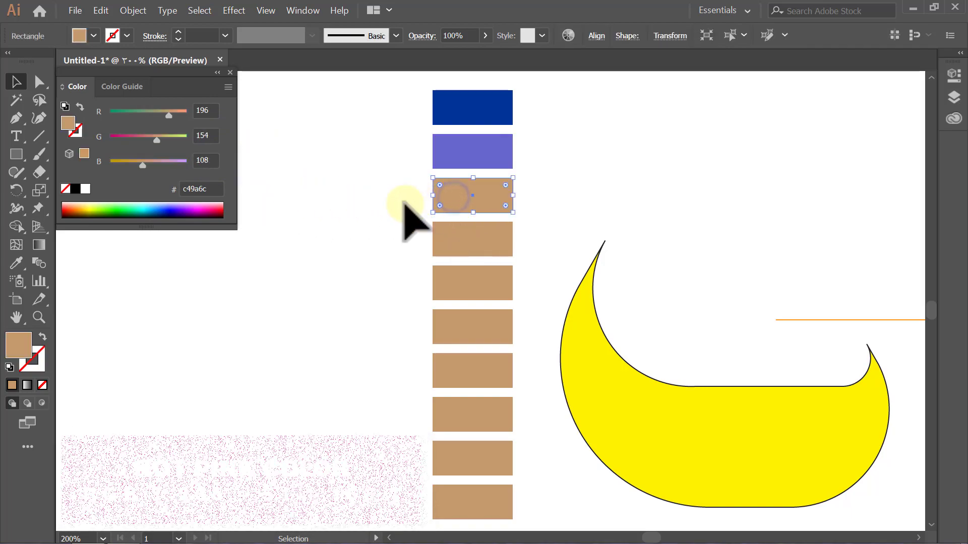
Step: Make the third rectangle hot pink with red 255 and green 51
click(217, 109)
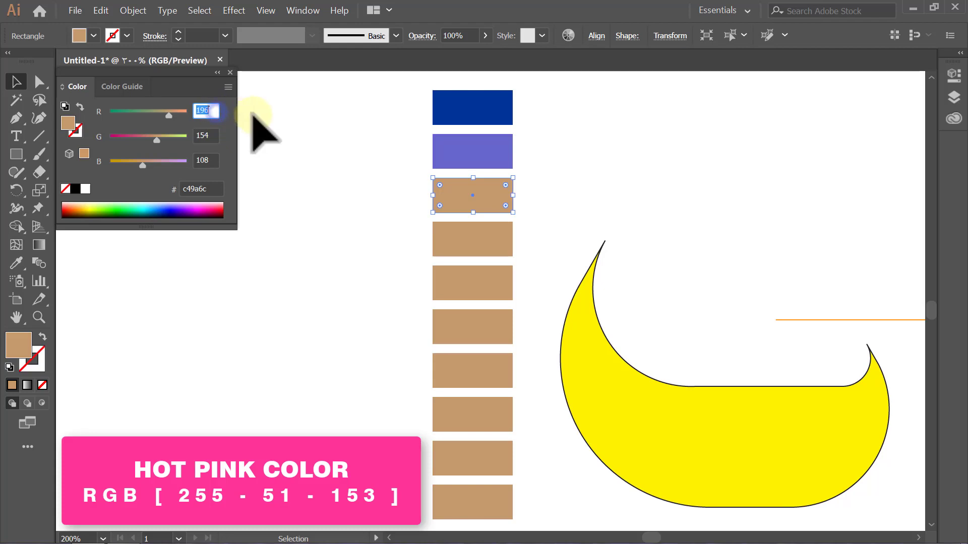
text(255)
key(Return)
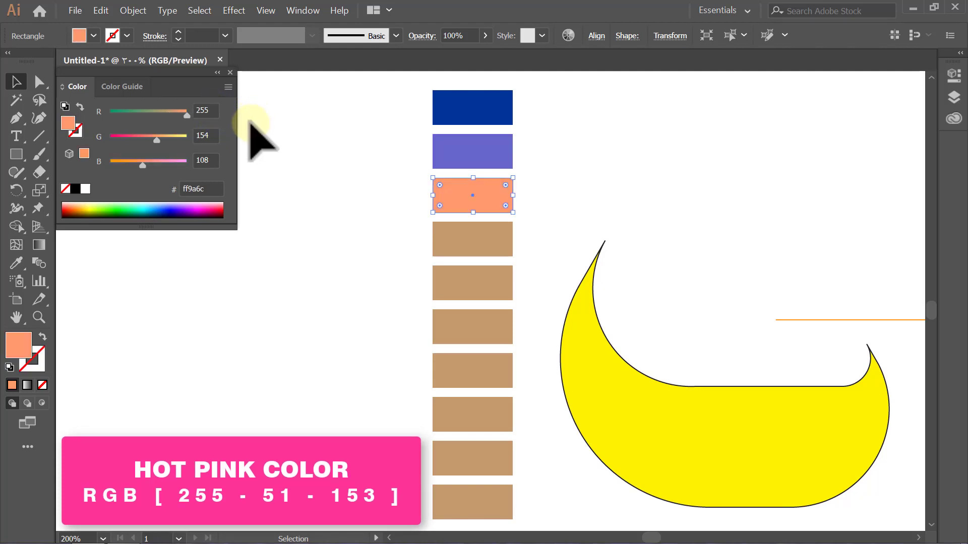
click(214, 135)
text(51)
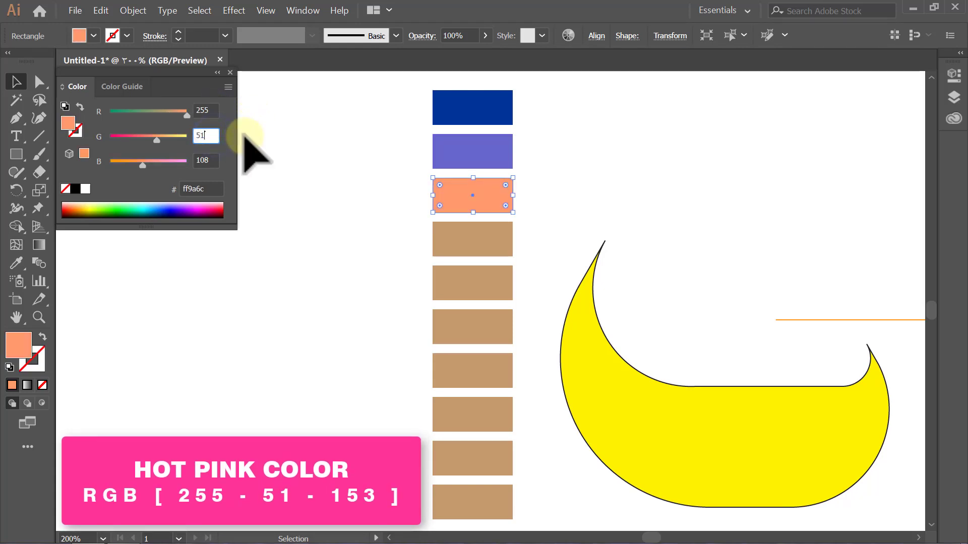
text(153)
key(Return)
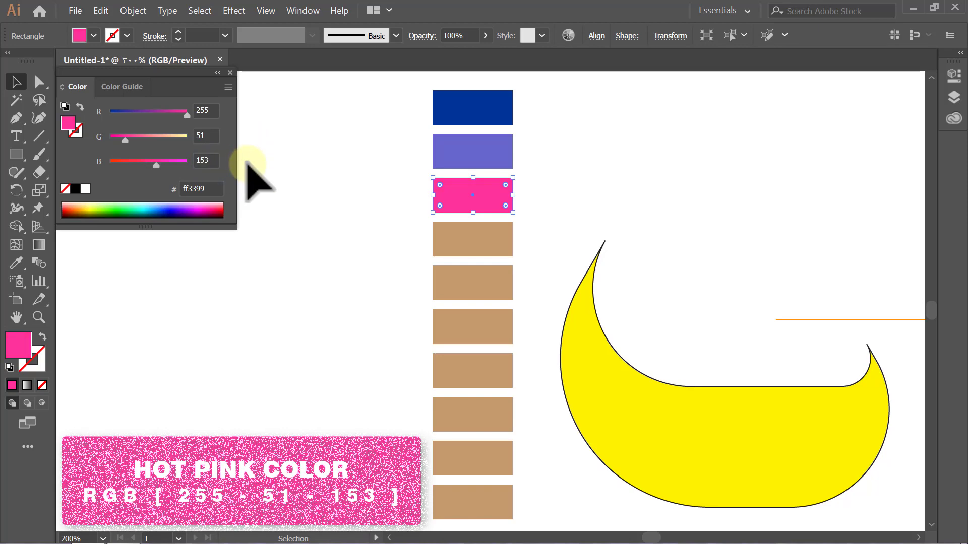
click(246, 164)
Step: Recolour the fourth tan rectangle crimson with red 153 and green 51
click(454, 239)
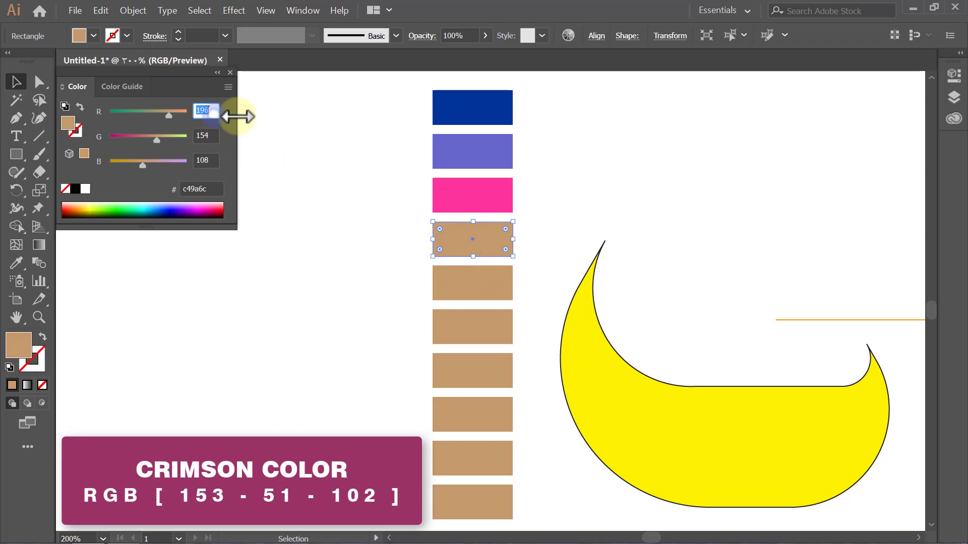
text(153)
key(Return)
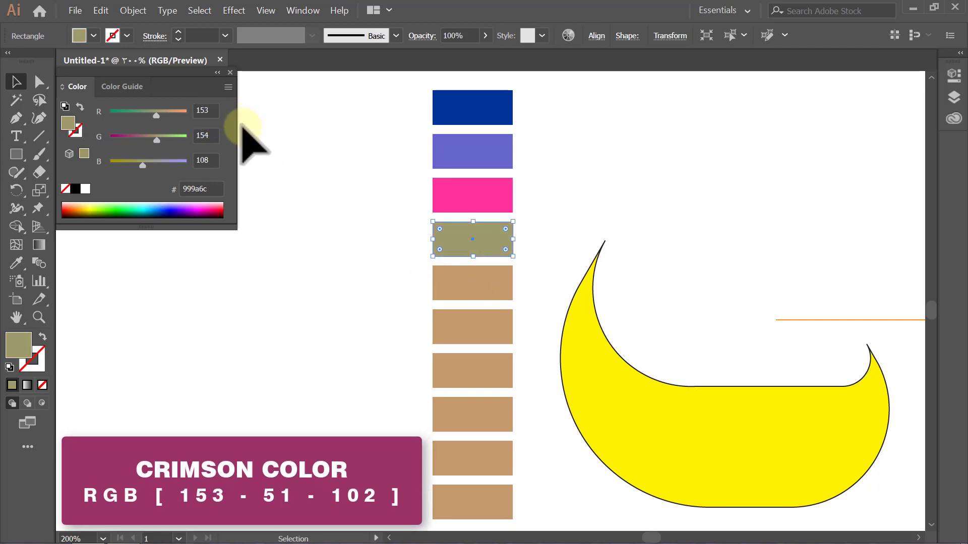
click(212, 135)
text(51)
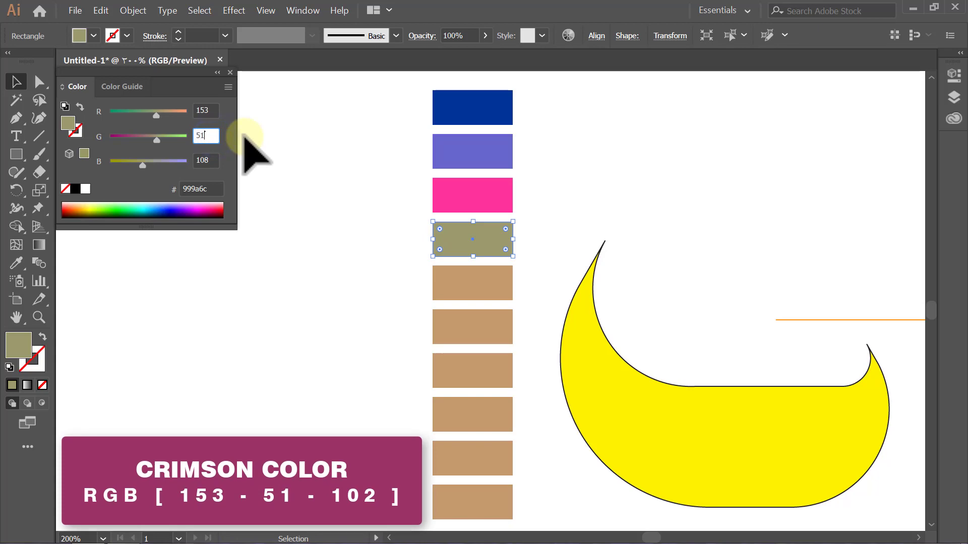
key(Return)
click(207, 161)
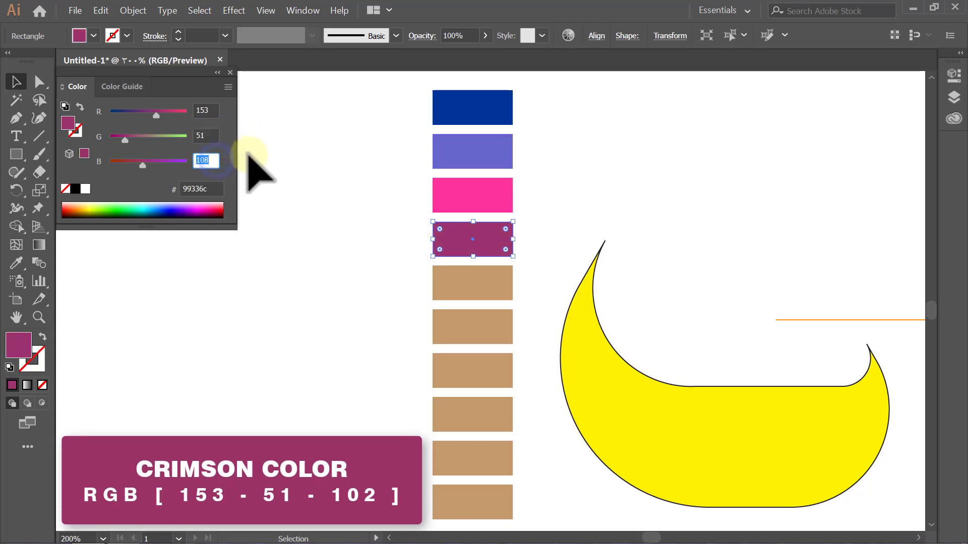
text(102)
click(255, 165)
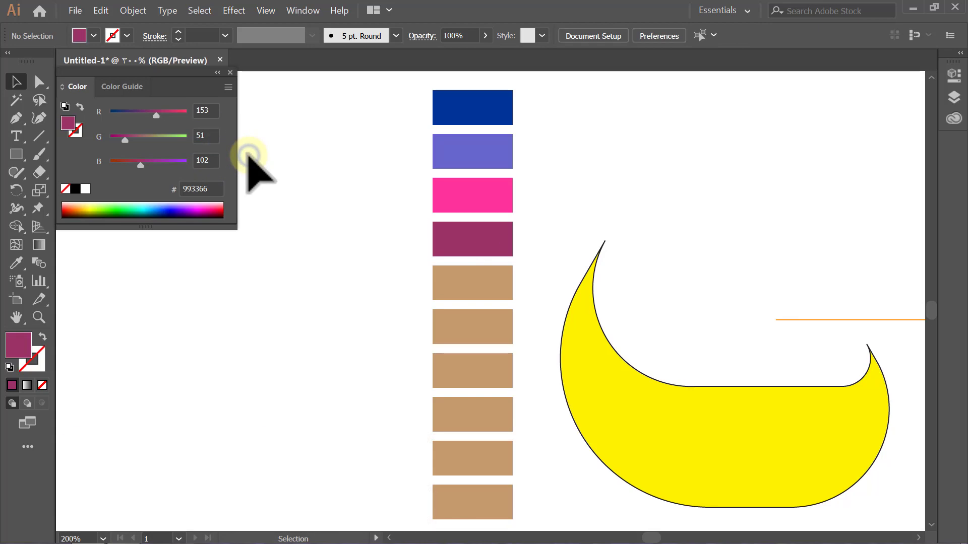
Step: Recolour the fifth tan rectangle tropical pink with red 255 and green 102
click(453, 281)
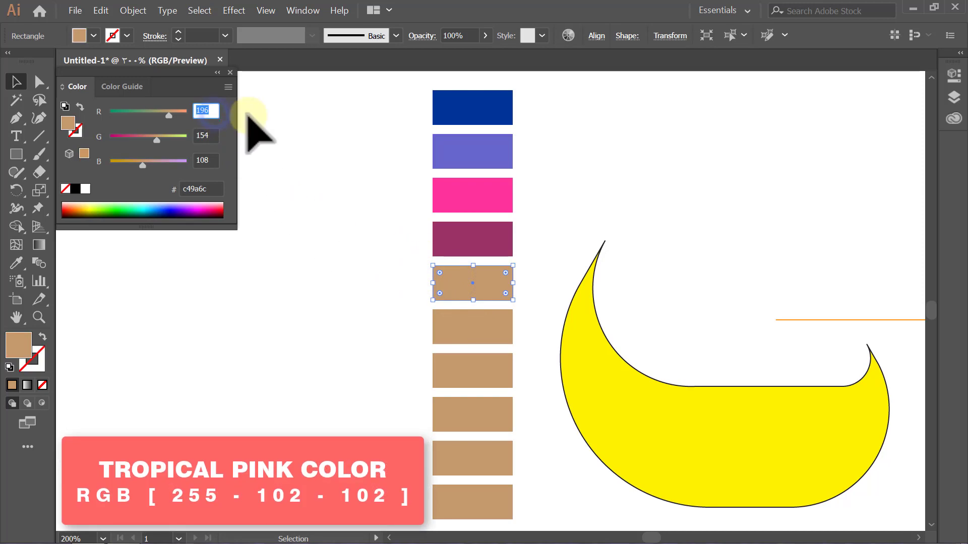
text(255)
key(Return)
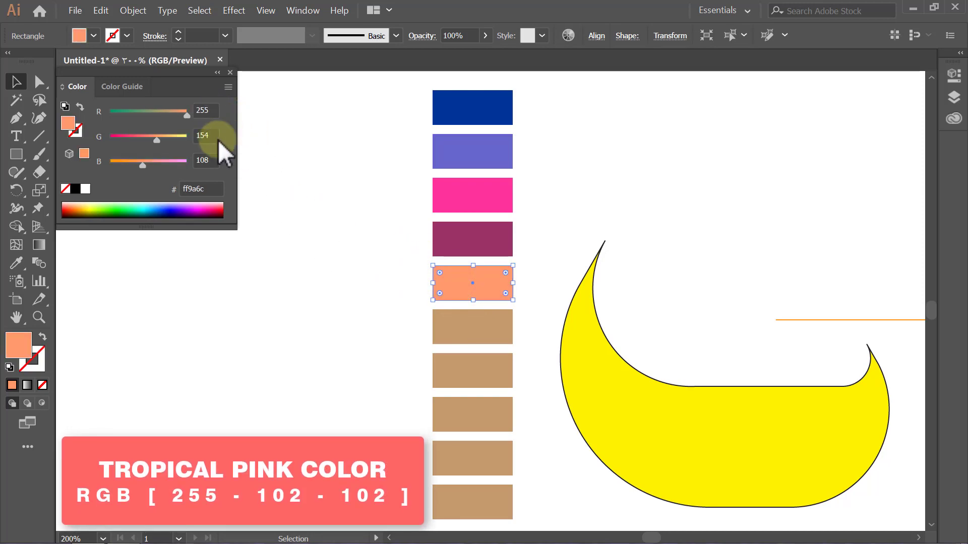
double_click(217, 135)
text(102)
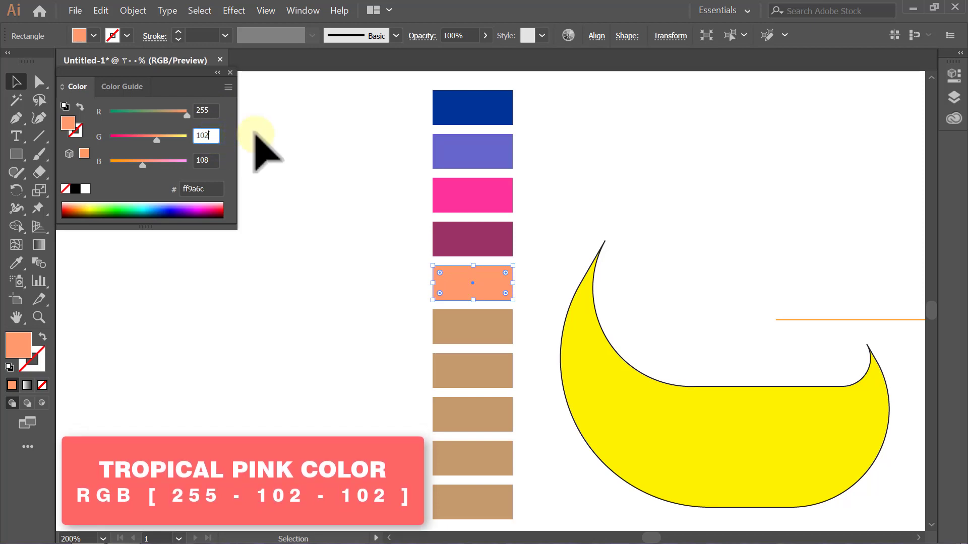
key(Return)
double_click(206, 160)
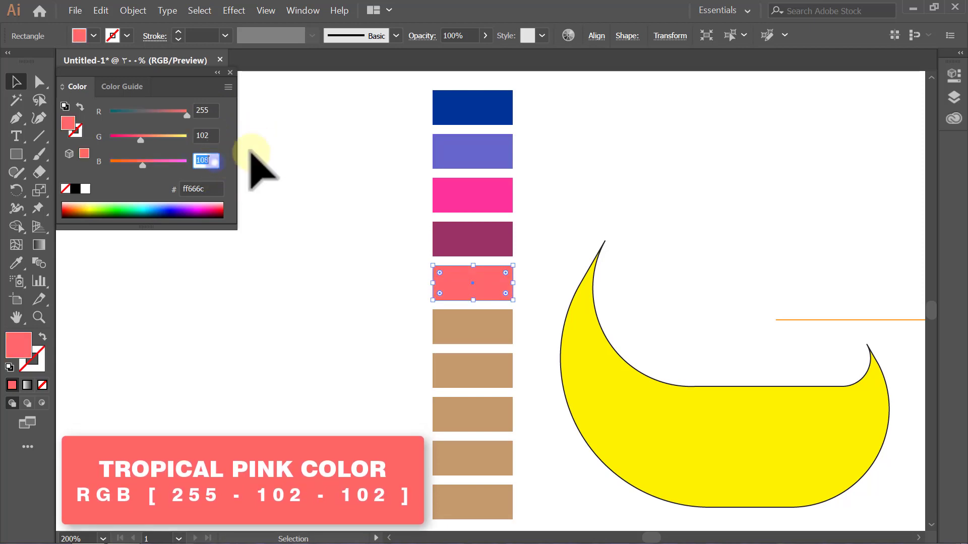
text(102)
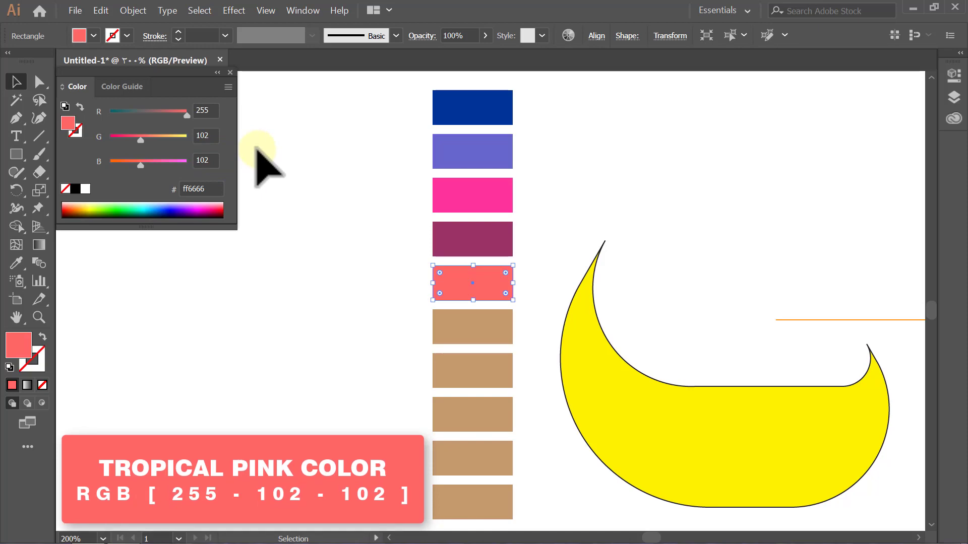
click(256, 149)
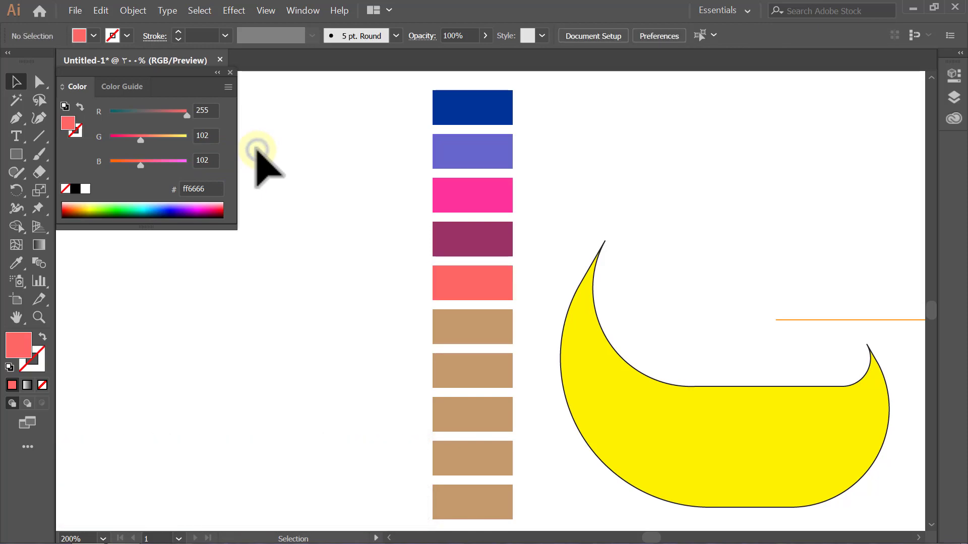
Step: Recolour the sixth tan rectangle pure yellow, RGB 255/255/0
click(461, 328)
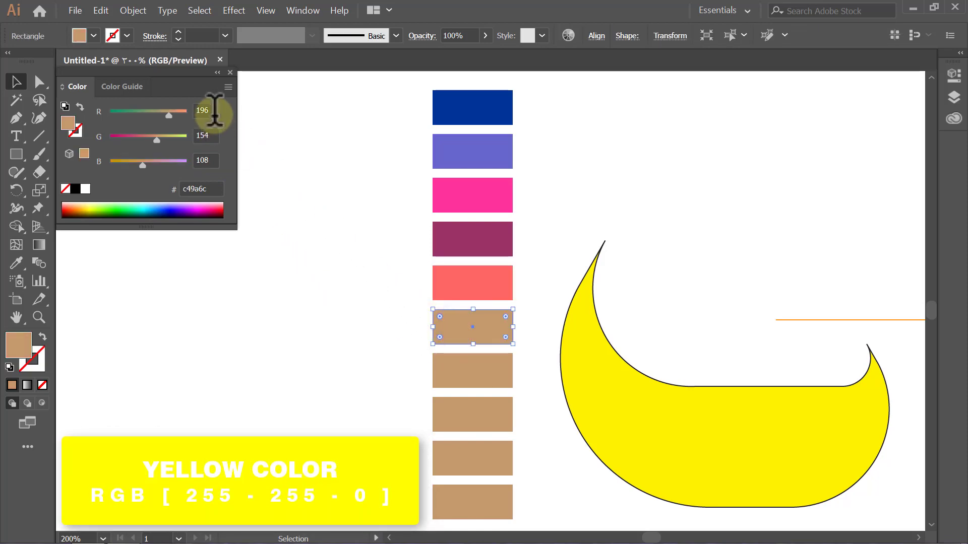
text(255)
key(Return)
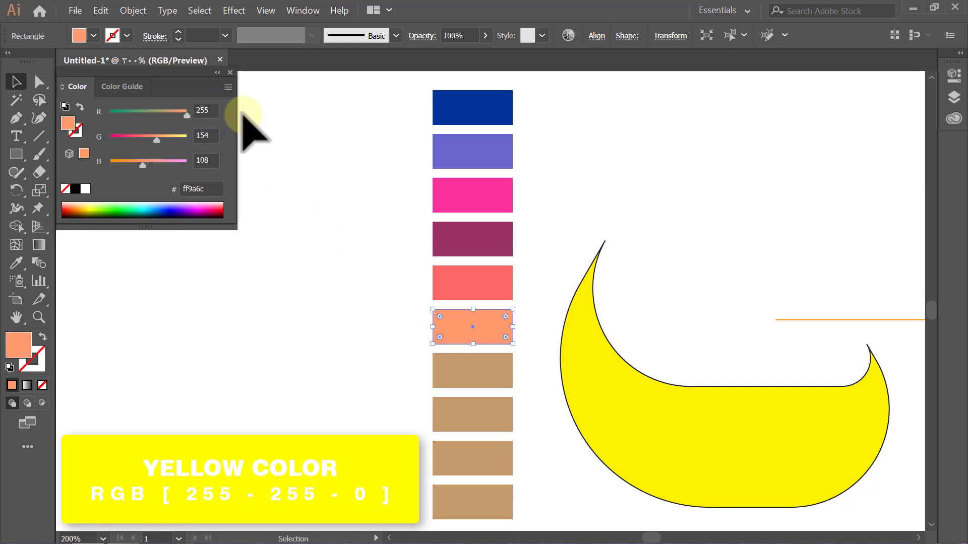
click(216, 134)
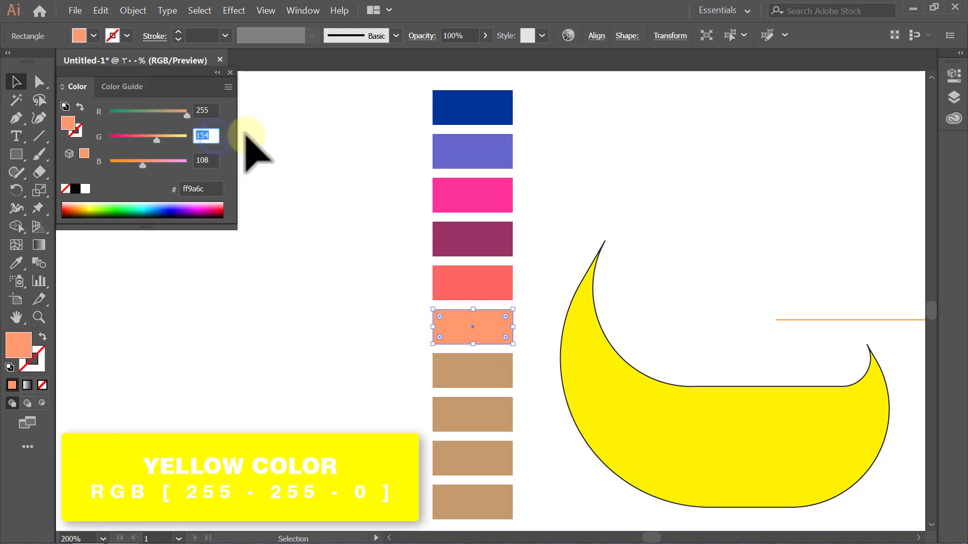
text(25)
key(Return)
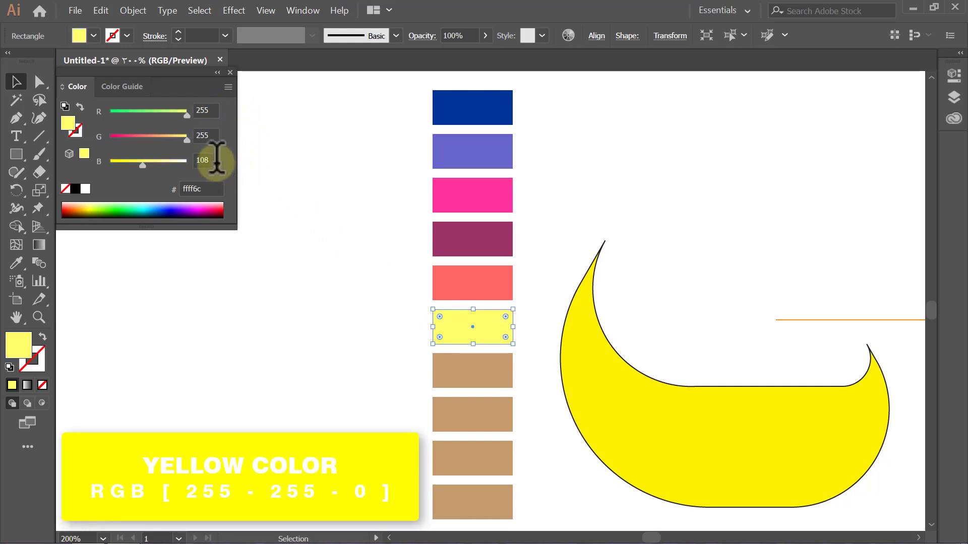
click(214, 160)
text(0)
key(Return)
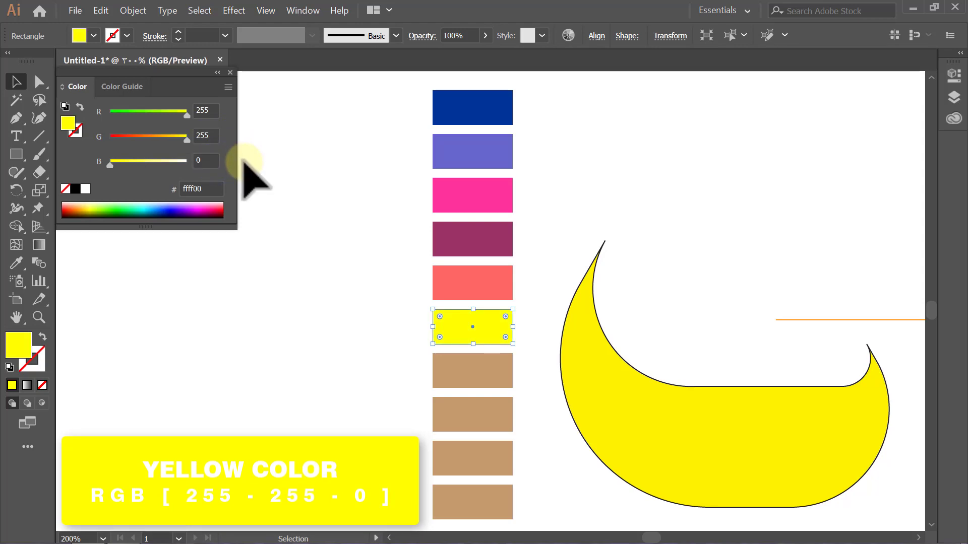
click(244, 161)
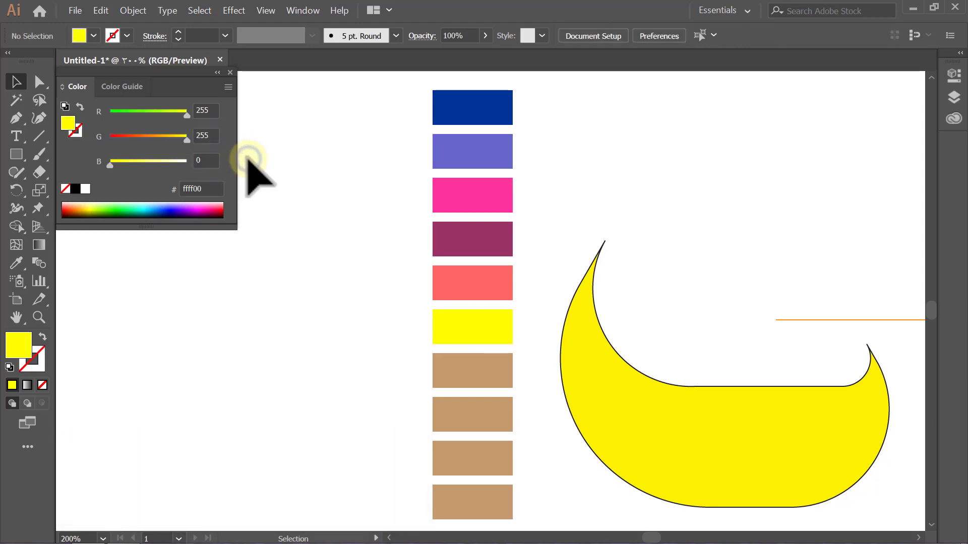
Step: Recolour the seventh rectangle olive, RGB 153/153/51
click(462, 365)
click(206, 110)
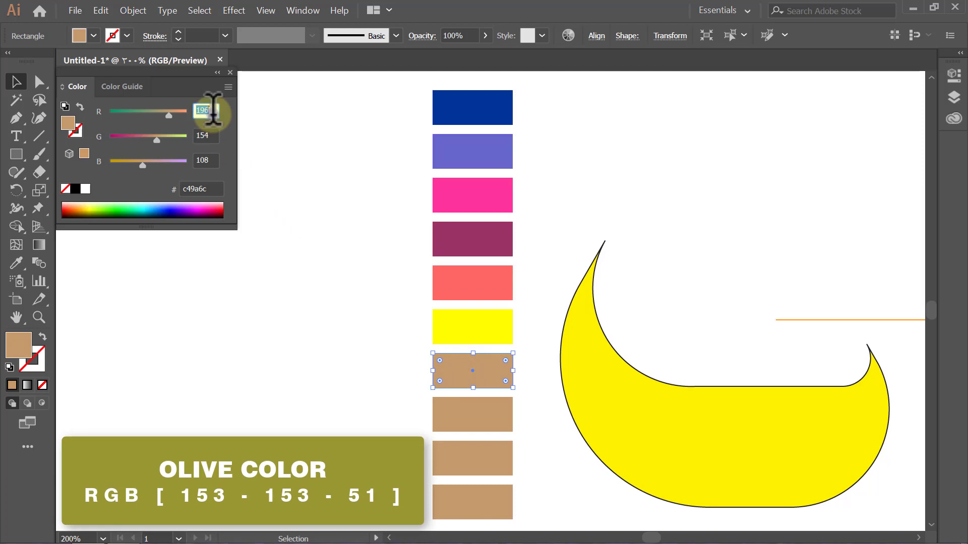
text(153)
key(Return)
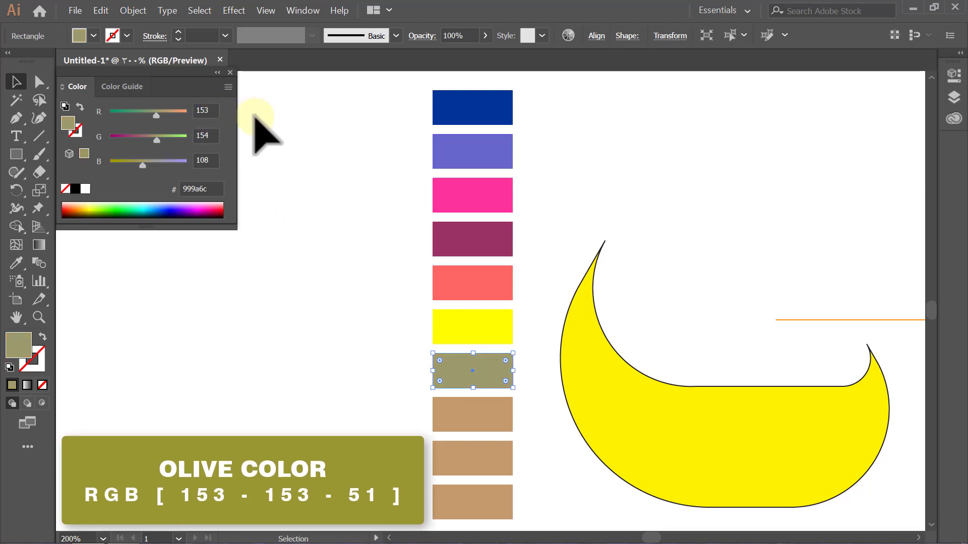
double_click(207, 135)
text(153)
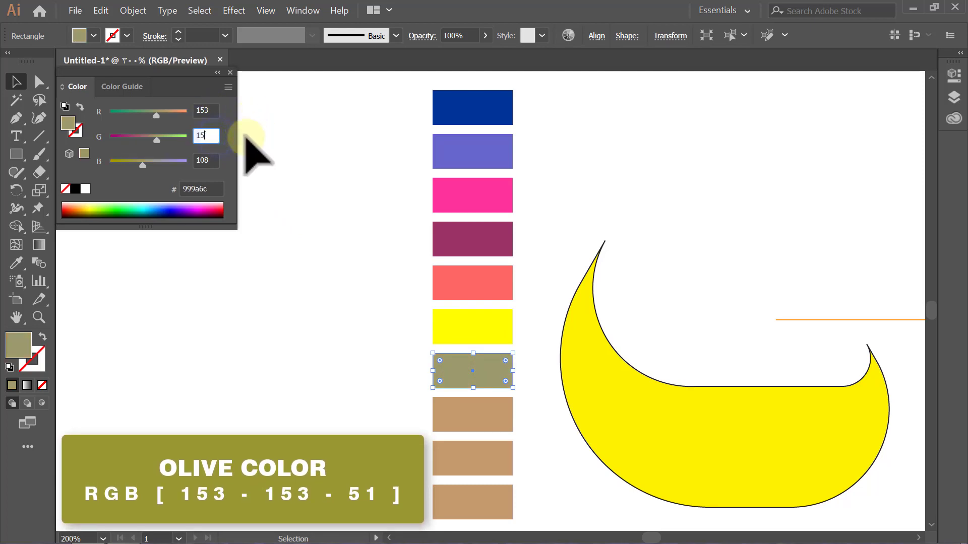
key(Return)
double_click(206, 159)
text(51)
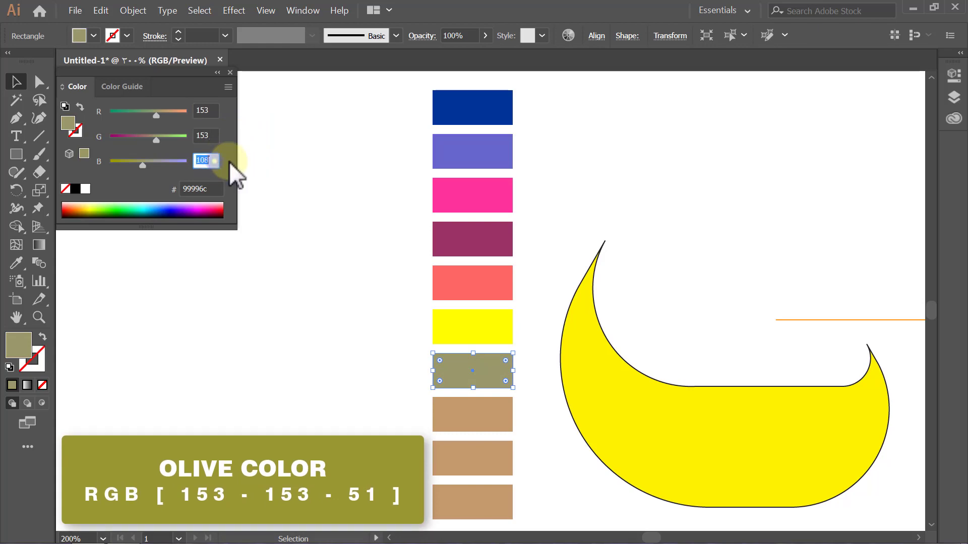
click(255, 162)
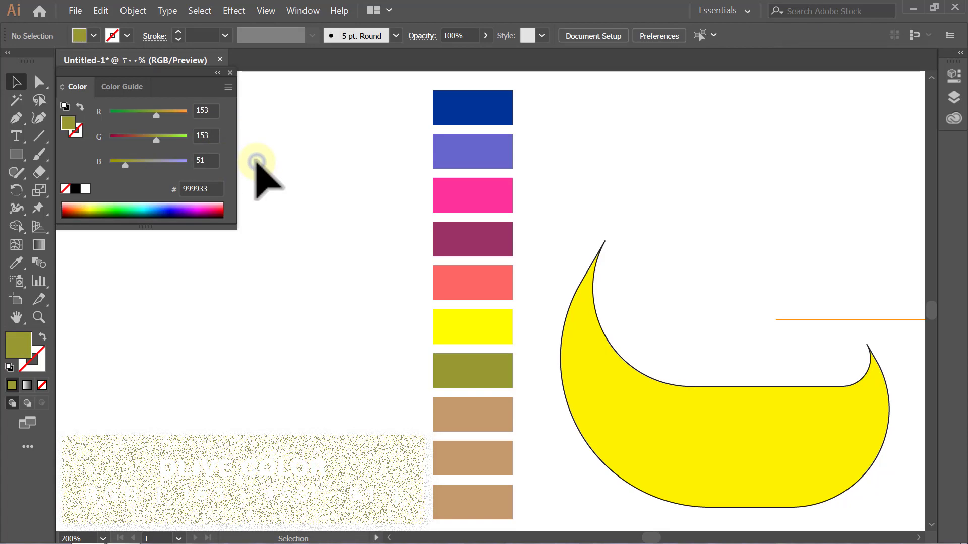
Step: Recolour the eighth rectangle deep yellow, RGB 255/204/0
click(459, 412)
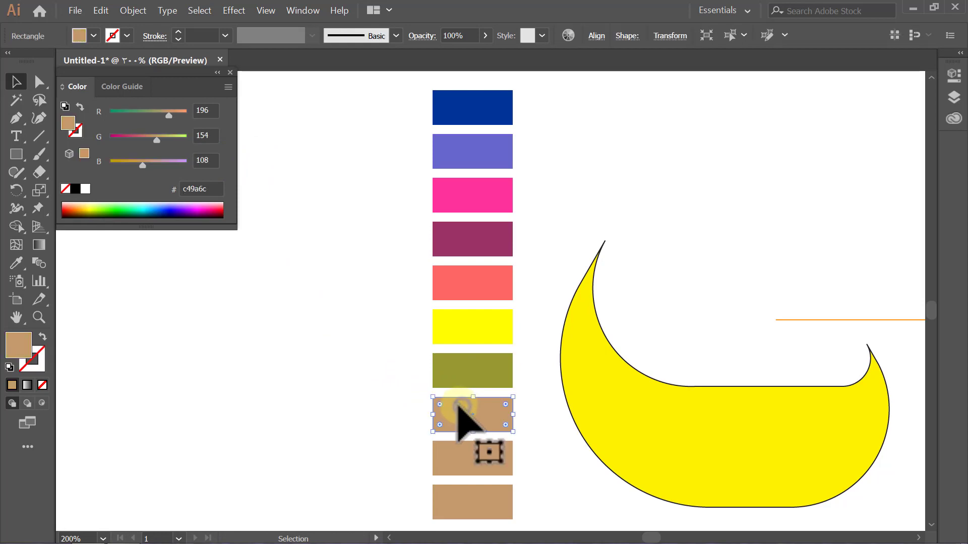
double_click(207, 110)
text(255)
key(Return)
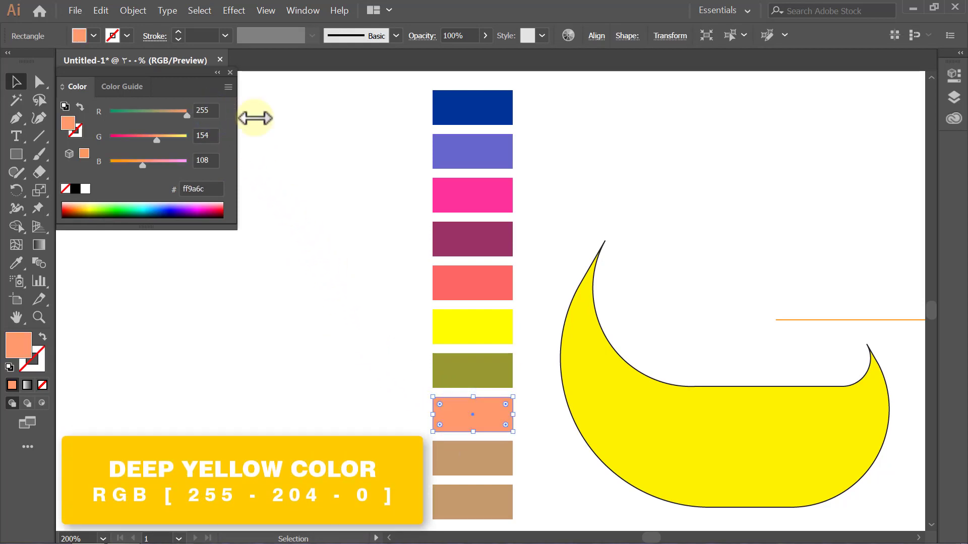
double_click(206, 135)
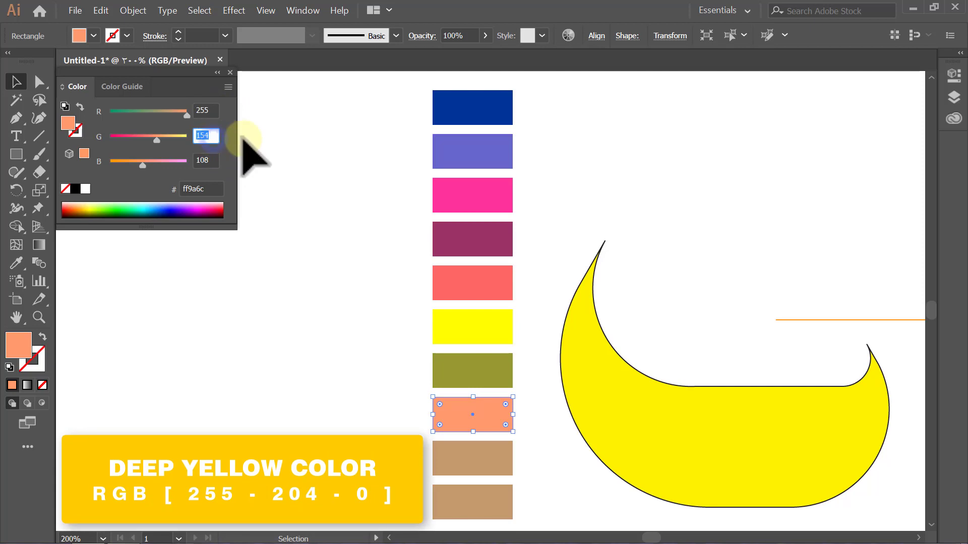
text(204)
key(Return)
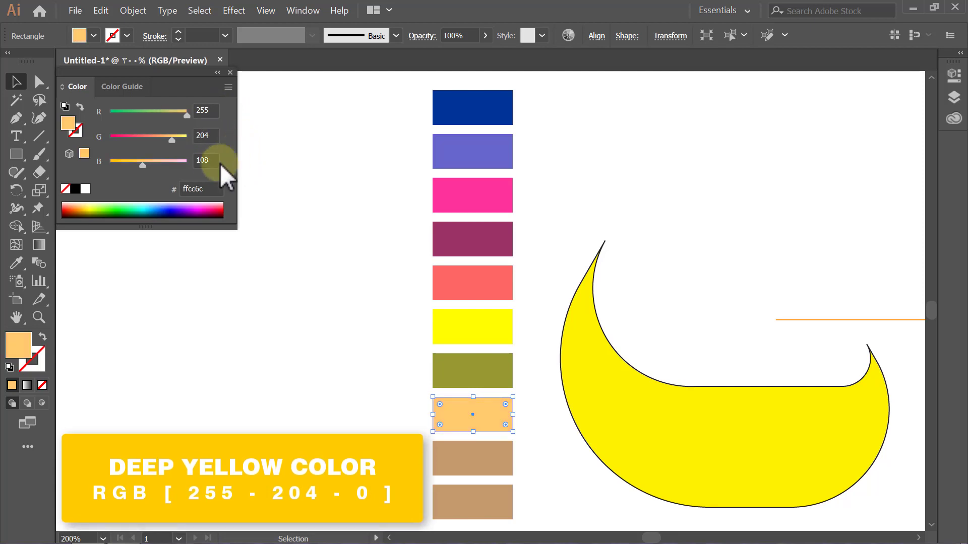
text(0)
key(Return)
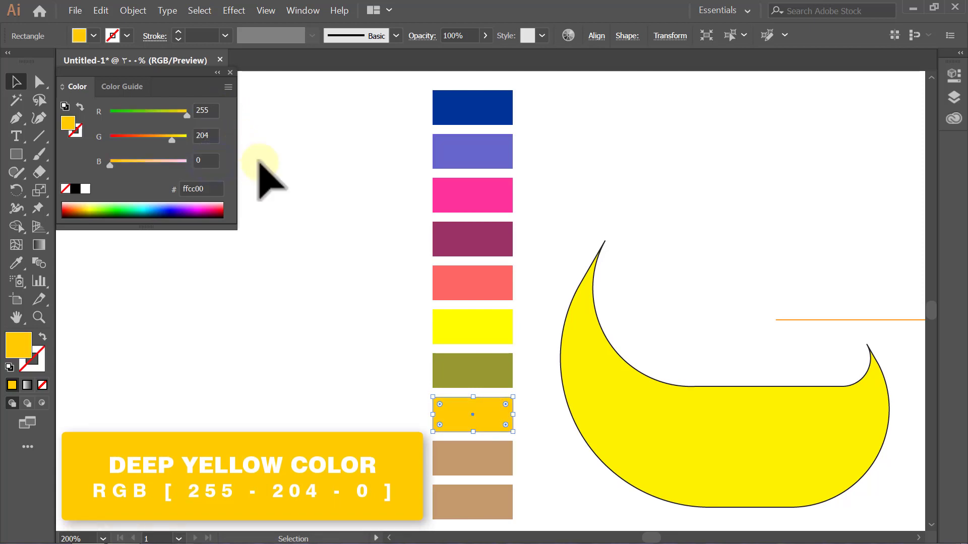
click(260, 162)
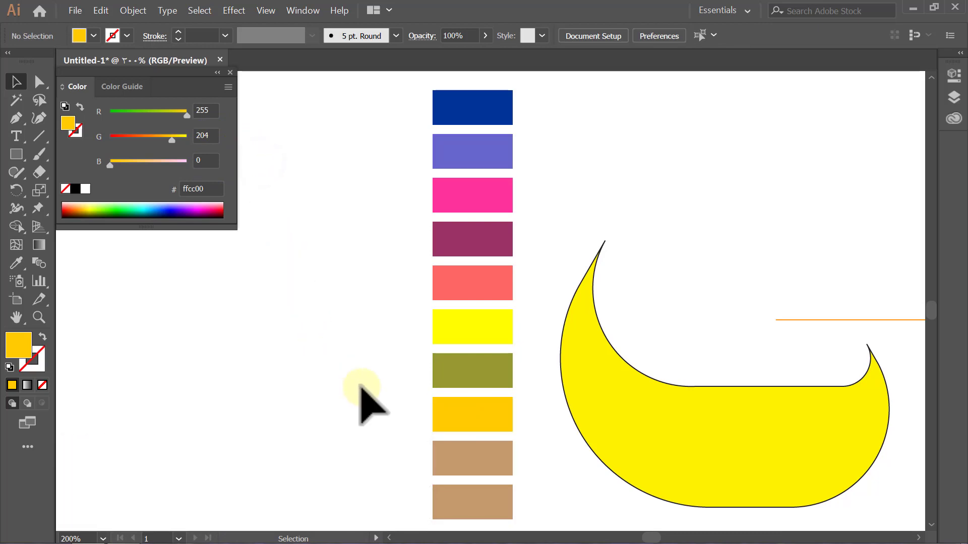
Step: Recolour the ninth rectangle baby blue, RGB 102/153/255
click(452, 458)
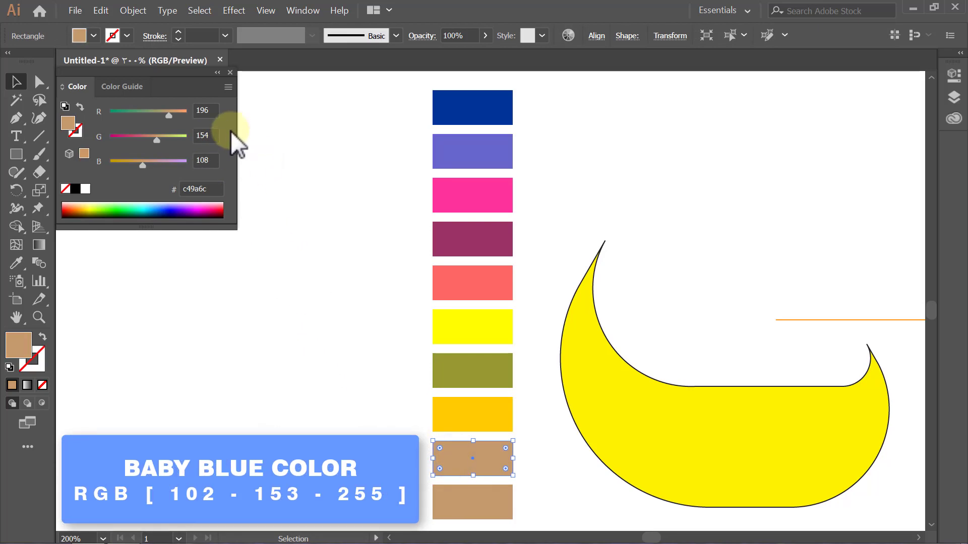
text(102)
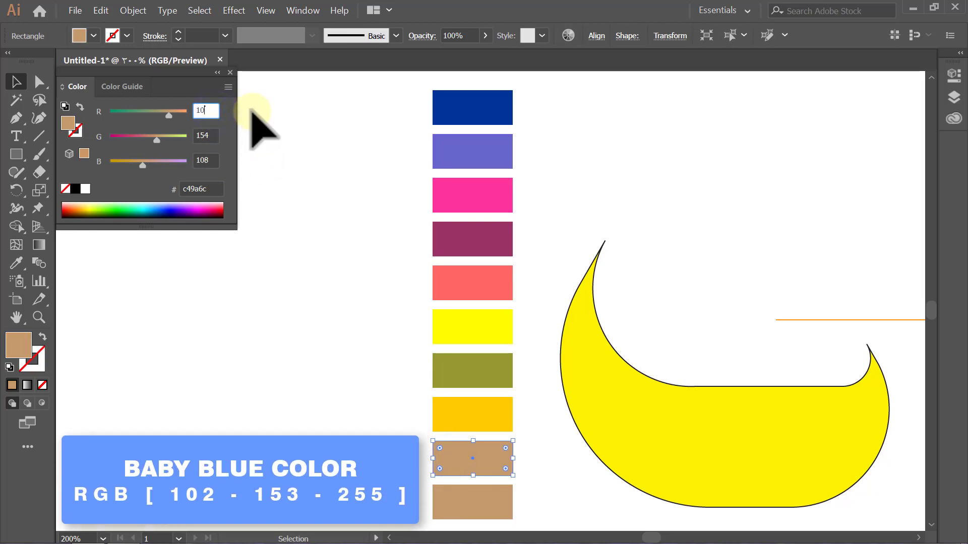
key(Return)
click(215, 135)
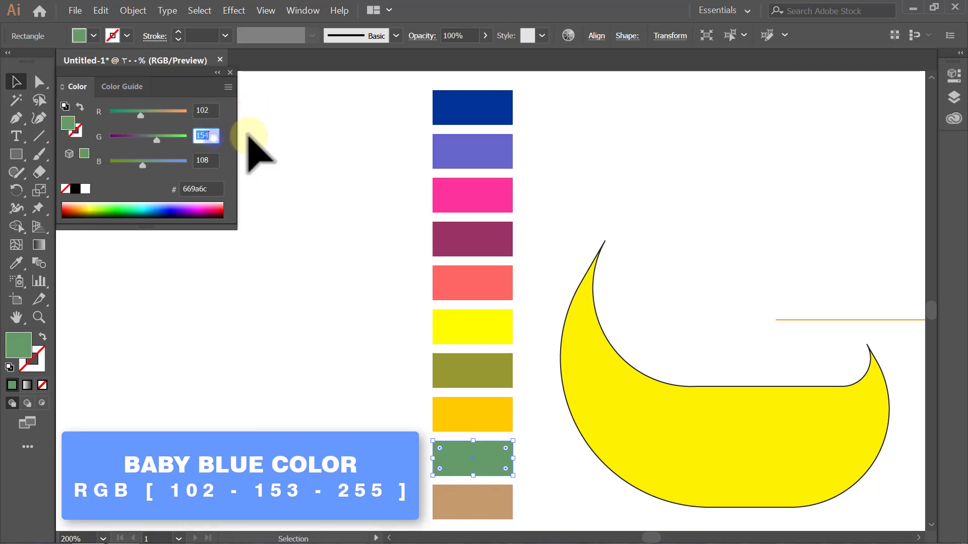
text(15)
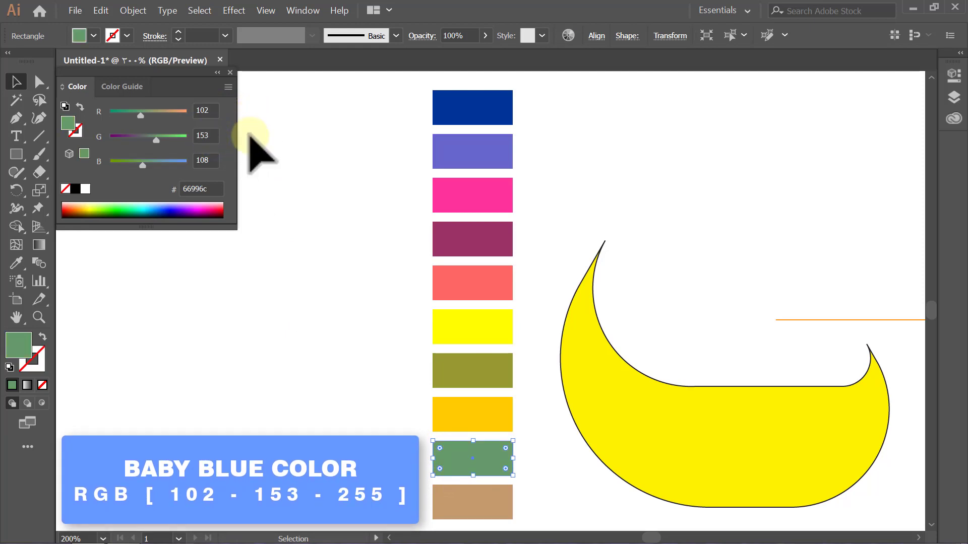
click(206, 160)
text(2)
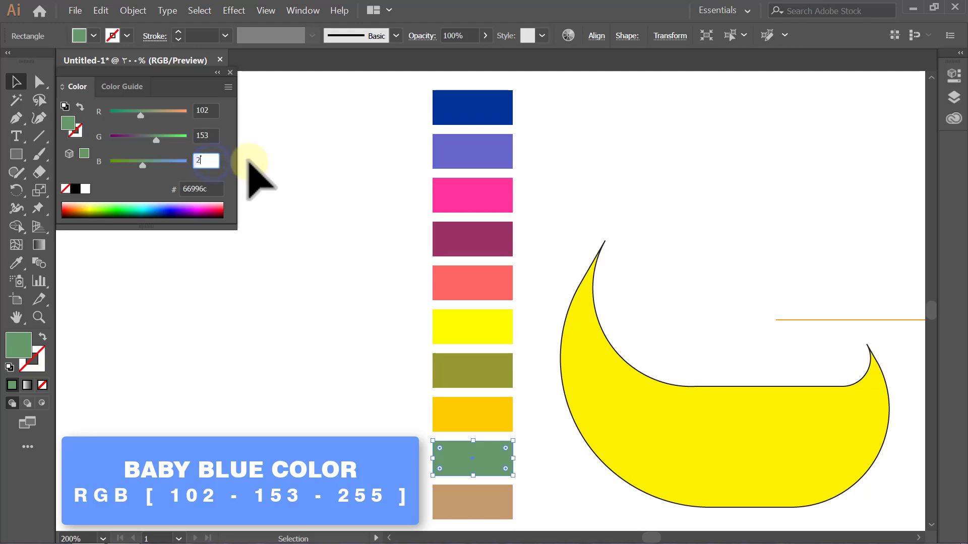
text(55)
key(Return)
click(259, 164)
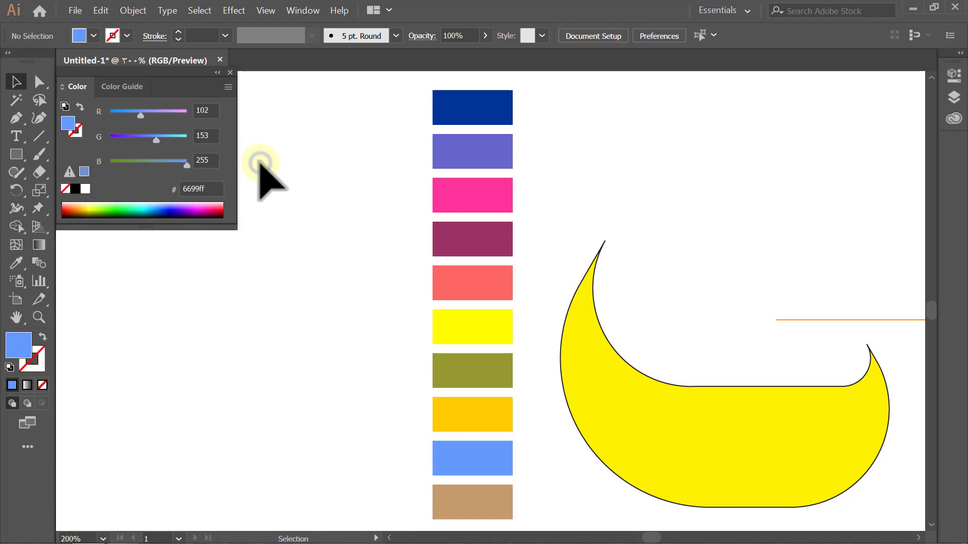
Step: Recolour the bottom rectangle sky blue, RGB 0/204/255
click(447, 504)
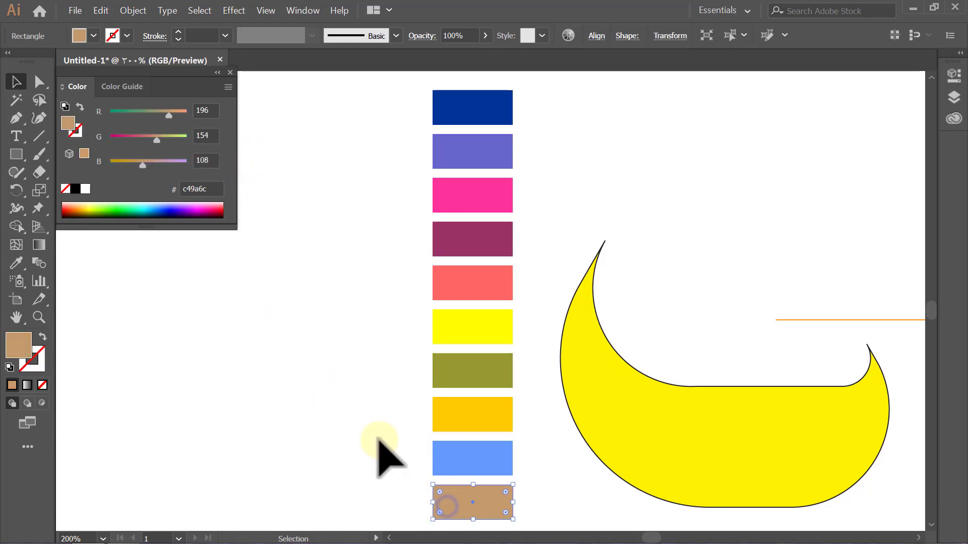
text(0)
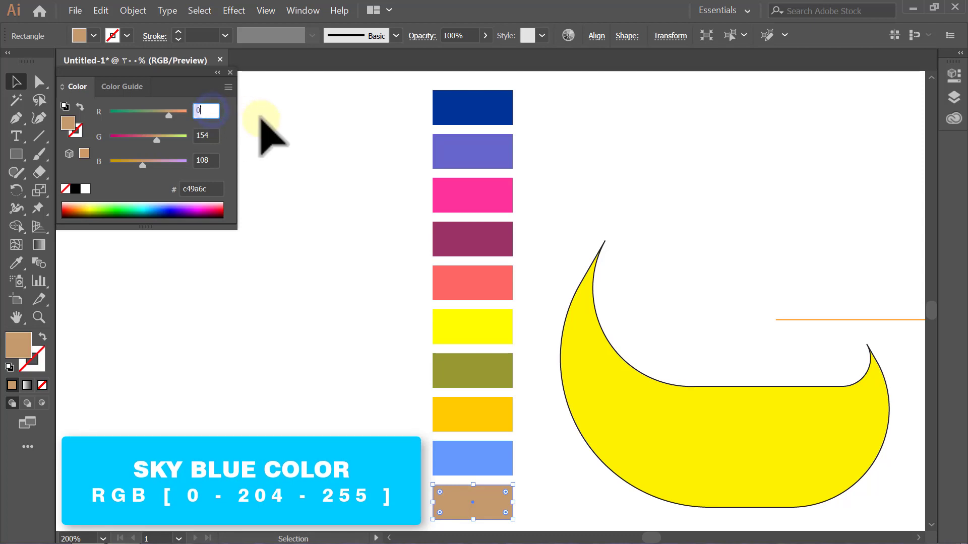
key(Return)
click(218, 135)
double_click(218, 135)
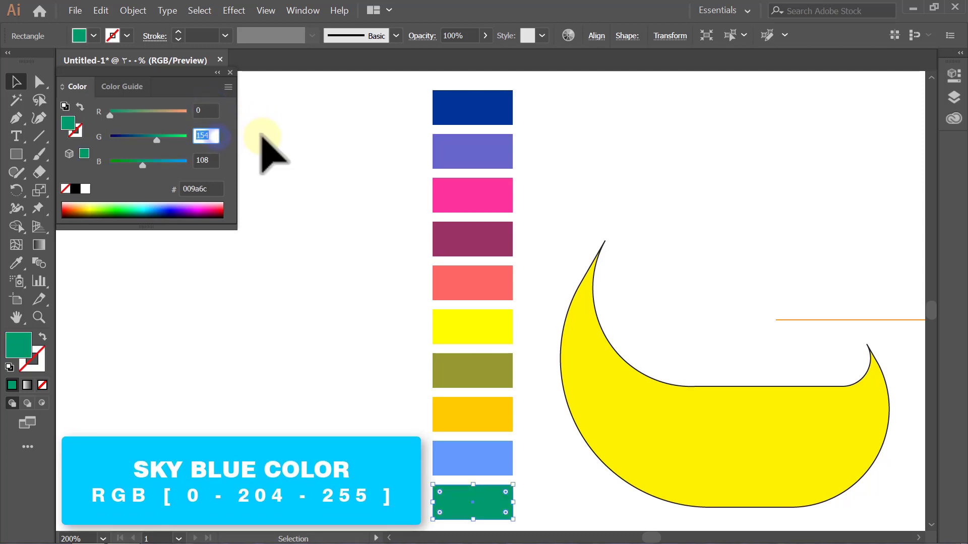
text(204)
key(Return)
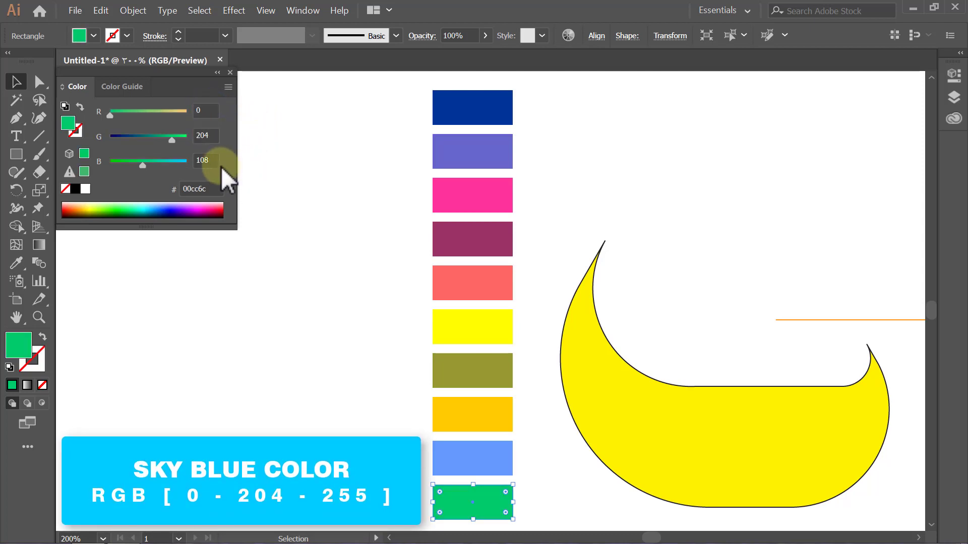
double_click(215, 160)
text(255)
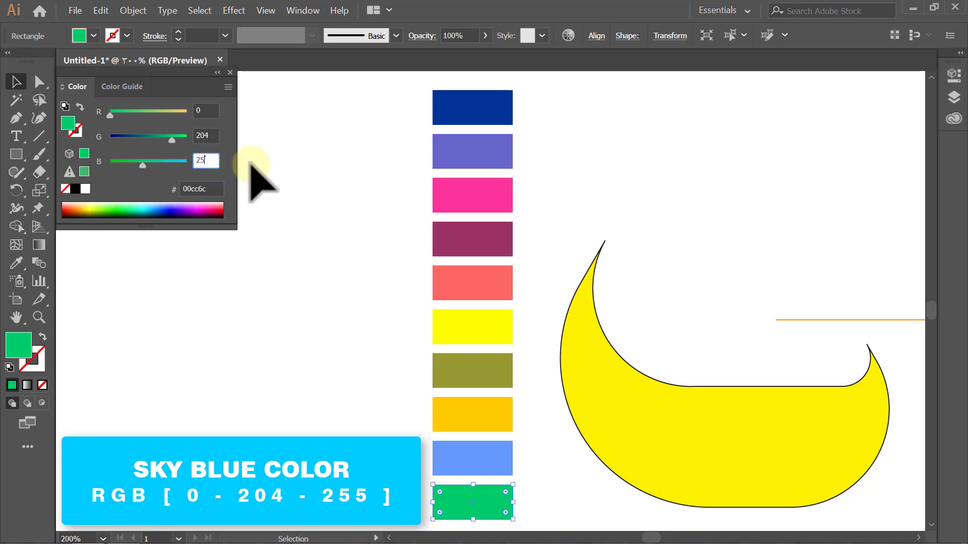
key(Return)
click(251, 163)
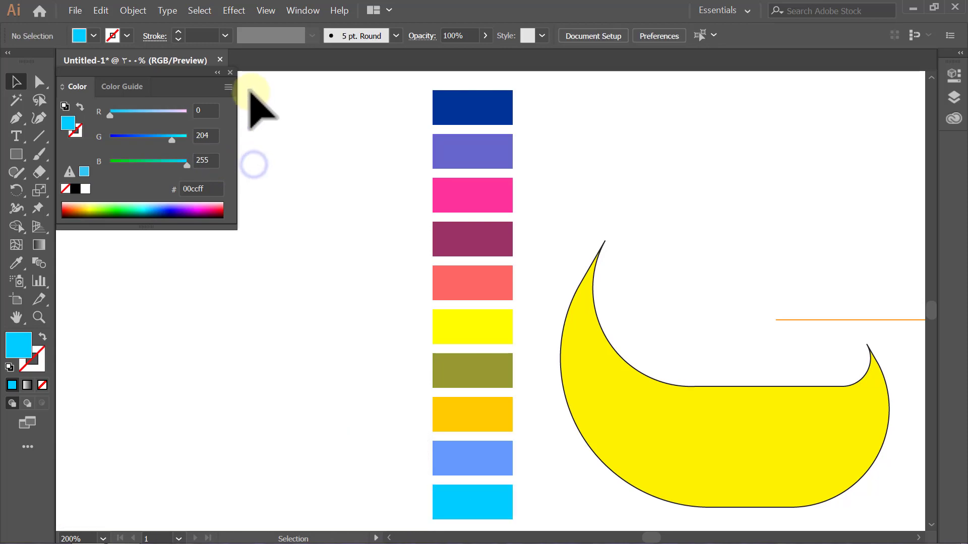
Step: Close the Color panel and pan the canvas over to the yellow crescent
click(231, 71)
scroll(247, 105, right, 3)
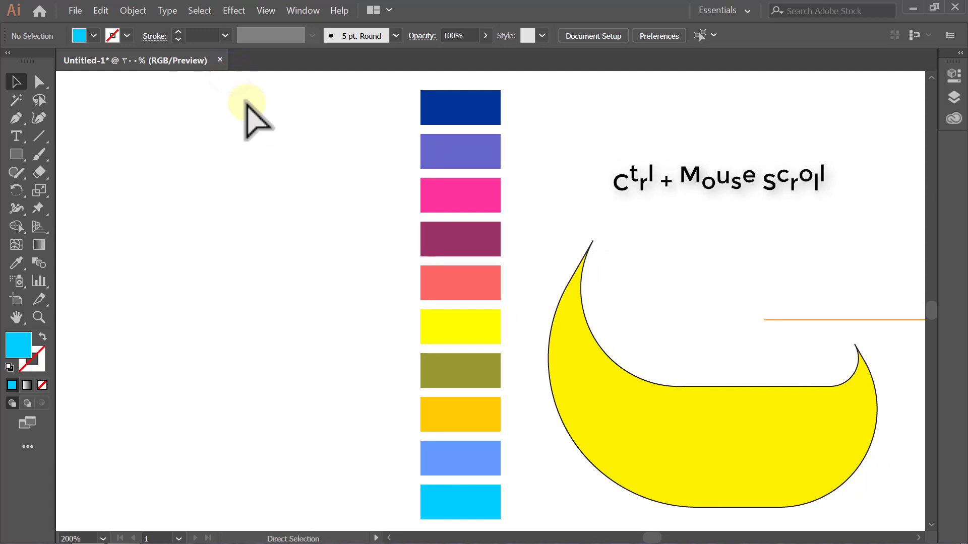
scroll(247, 106, right, 3)
scroll(246, 106, right, 3)
scroll(246, 106, right, 3)
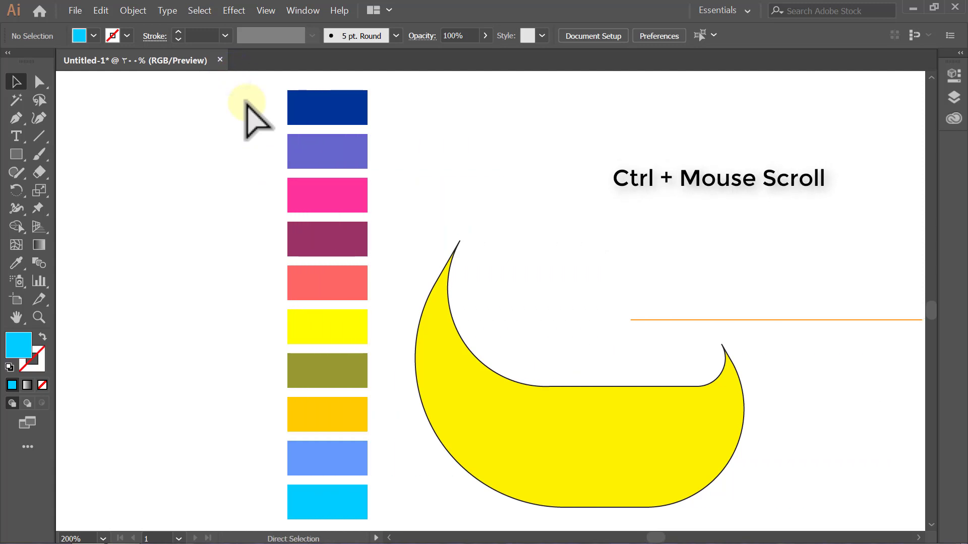
scroll(246, 106, right, 5)
scroll(246, 104, right, 2)
scroll(246, 105, right, 2)
scroll(247, 104, right, 2)
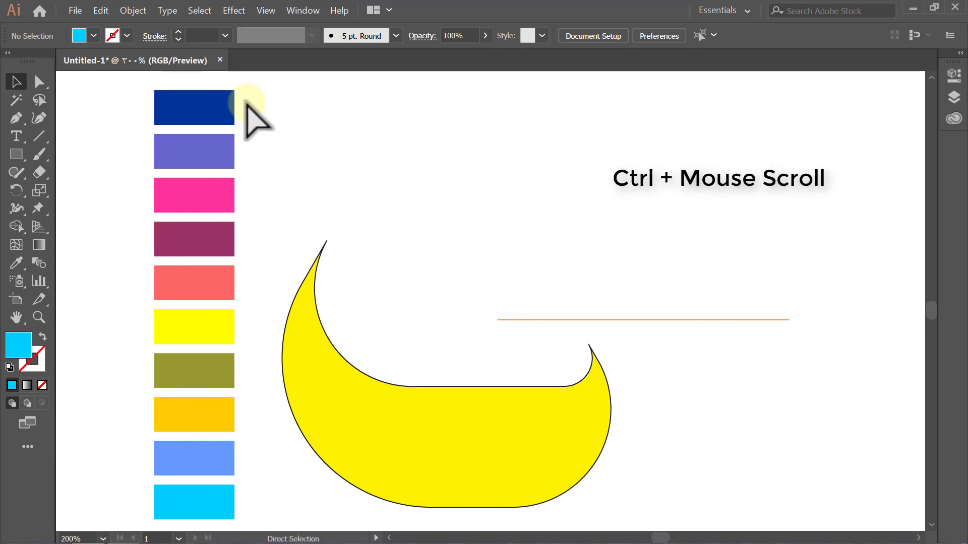
scroll(246, 104, right, 1)
Step: Set the yellow crescent's stroke to None
click(292, 325)
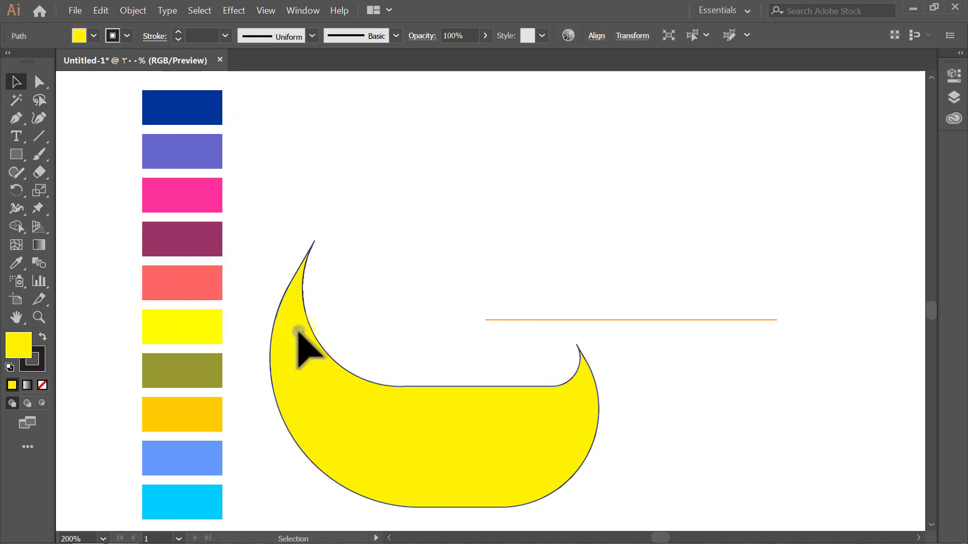
click(127, 35)
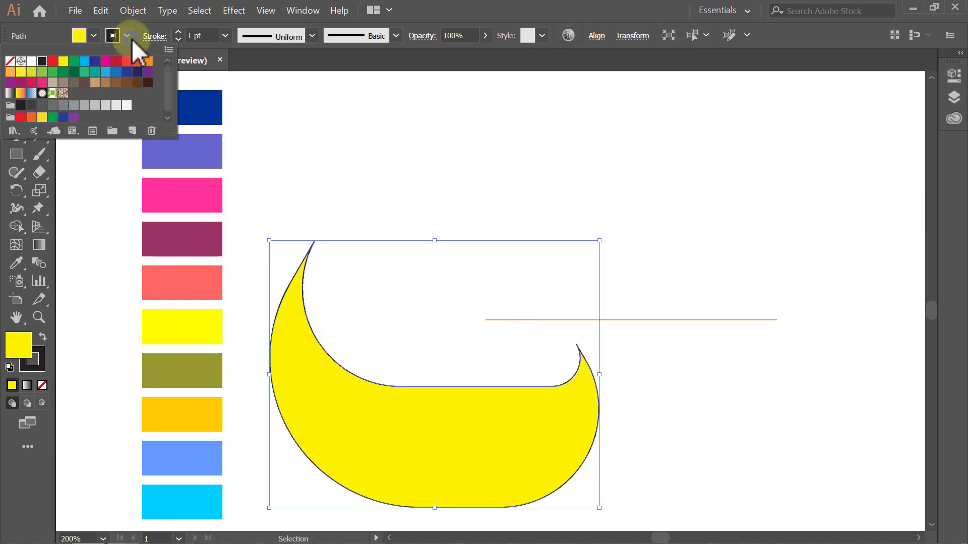
click(10, 61)
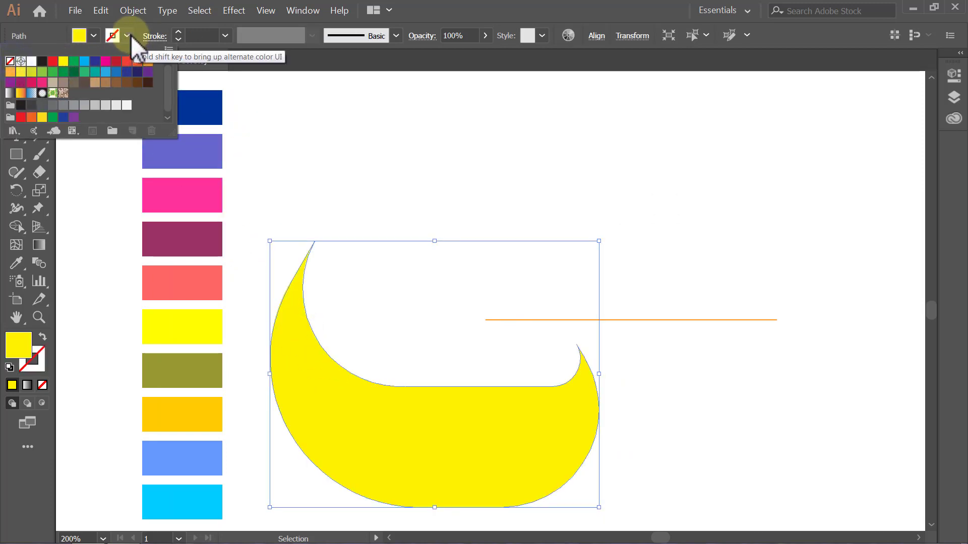
Step: Fill the crescent with a linear gradient angled diagonally across it
double_click(47, 246)
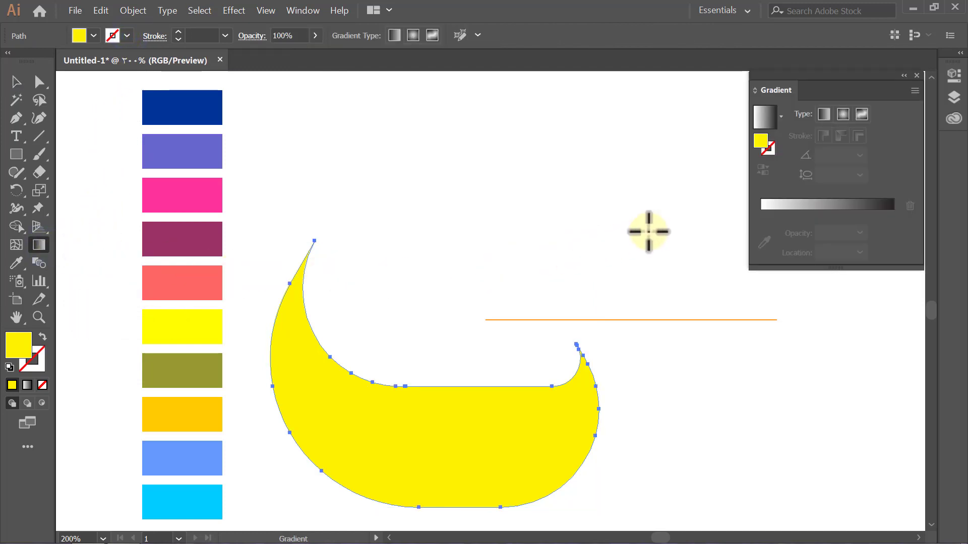
click(824, 115)
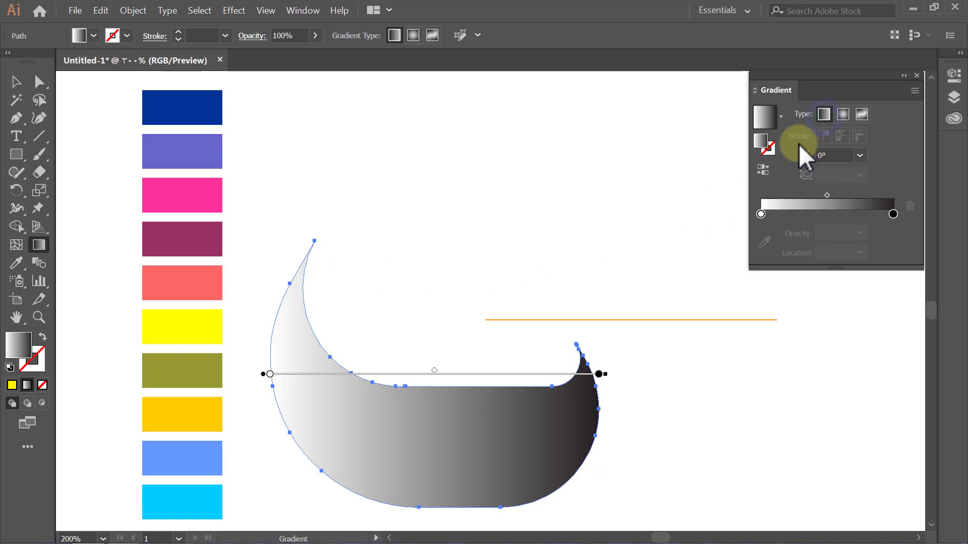
mouse_move(593, 444)
mouse_down()
mouse_move(382, 320)
mouse_move(274, 212)
mouse_up()
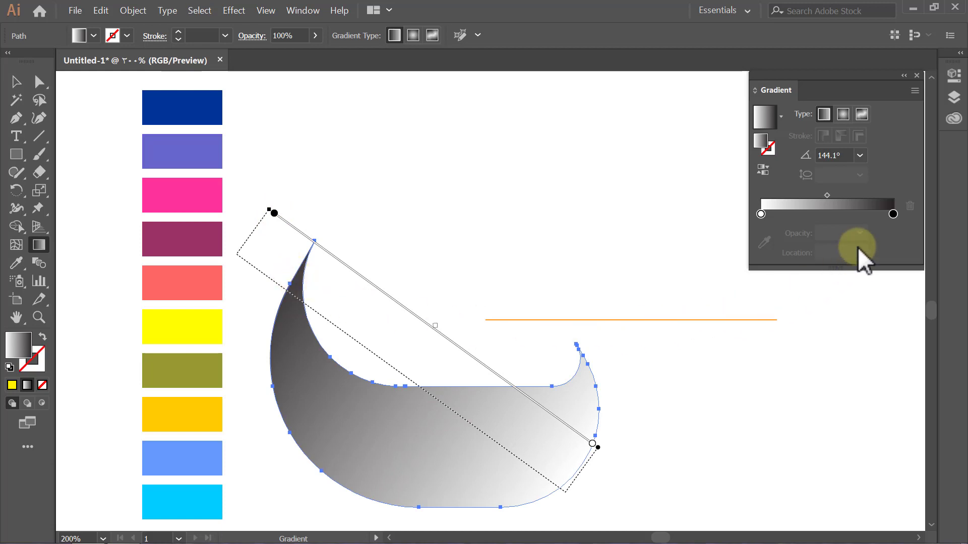
Step: Add two gradient stops and position them at about 38% and 74%
click(852, 214)
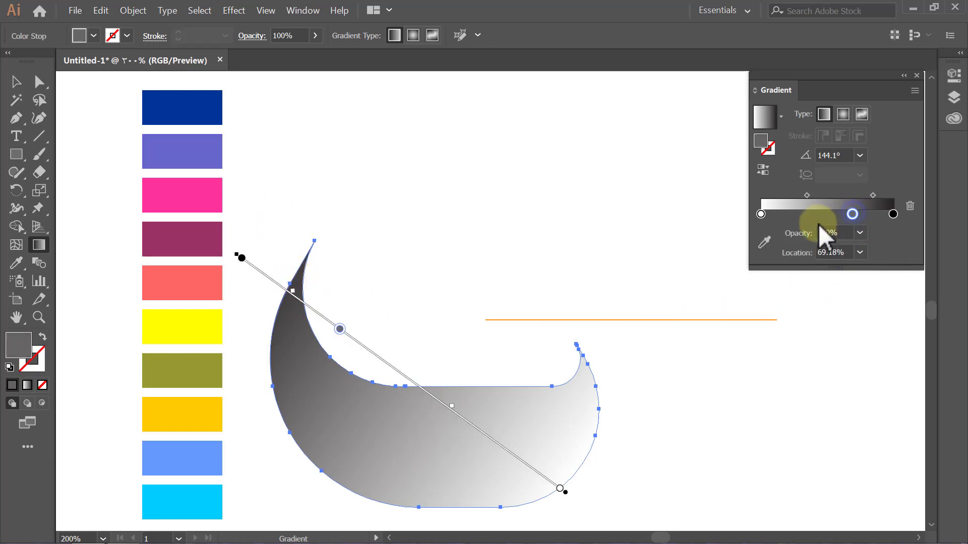
click(793, 214)
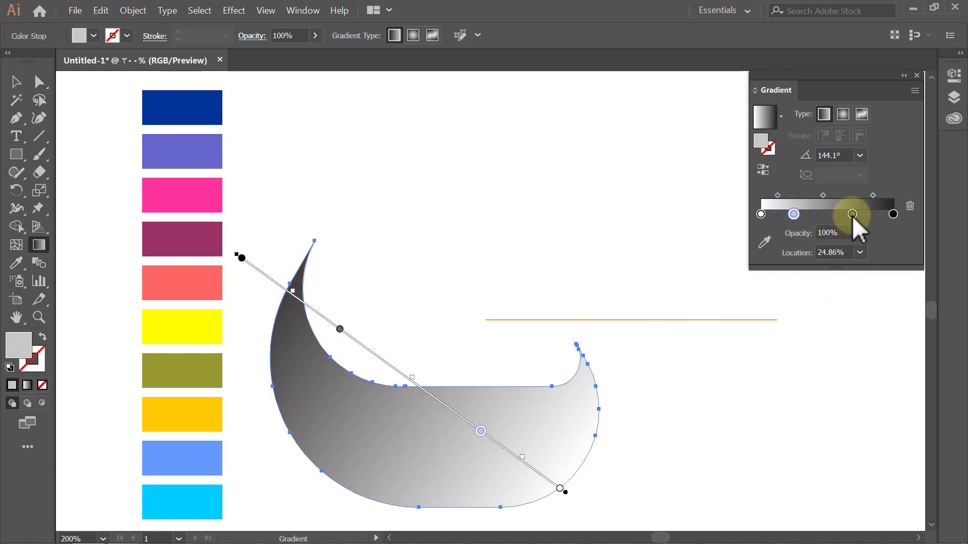
drag(852, 214, 858, 213)
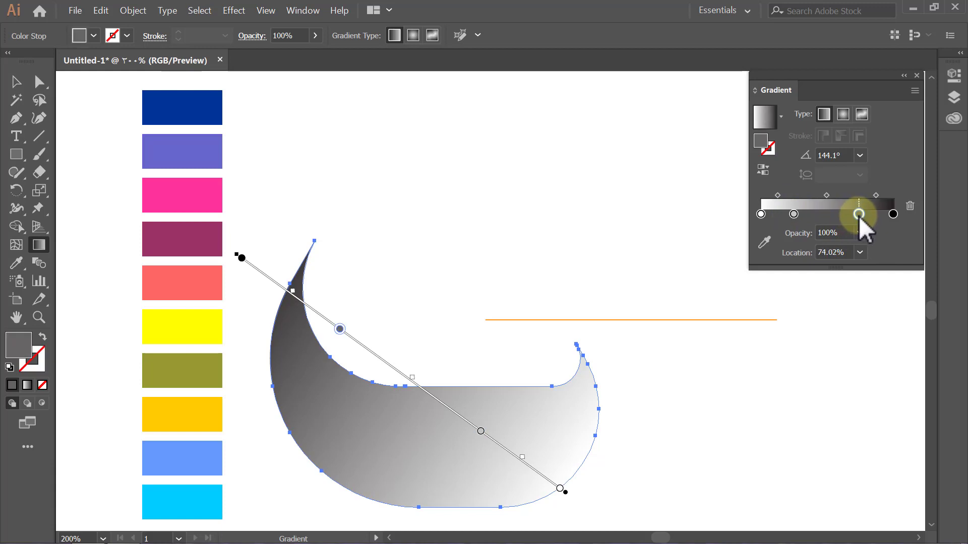
click(794, 214)
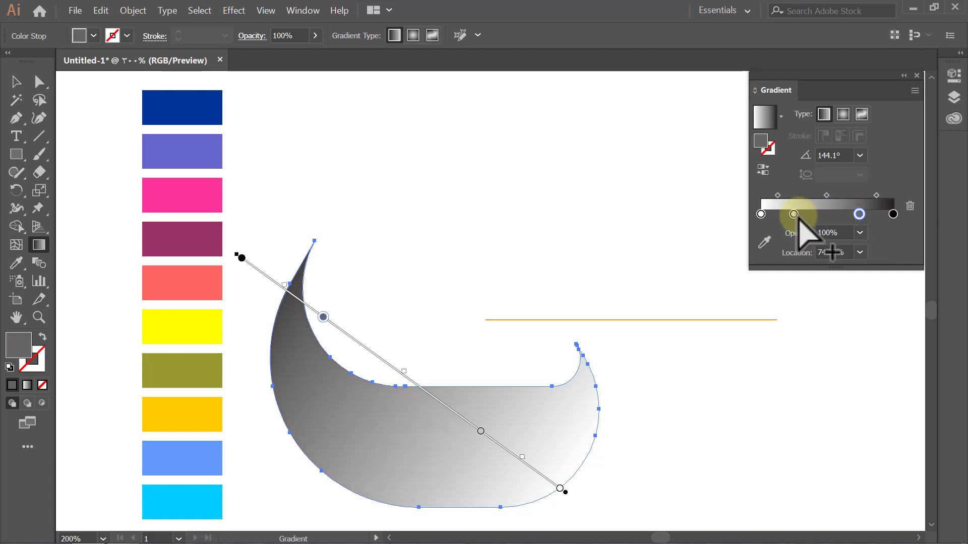
drag(797, 217, 805, 217)
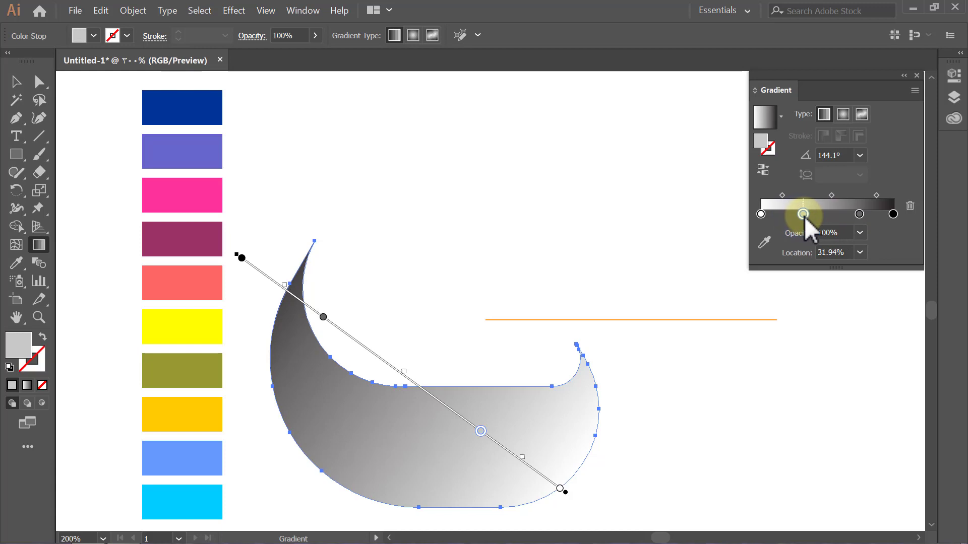
drag(804, 218, 813, 220)
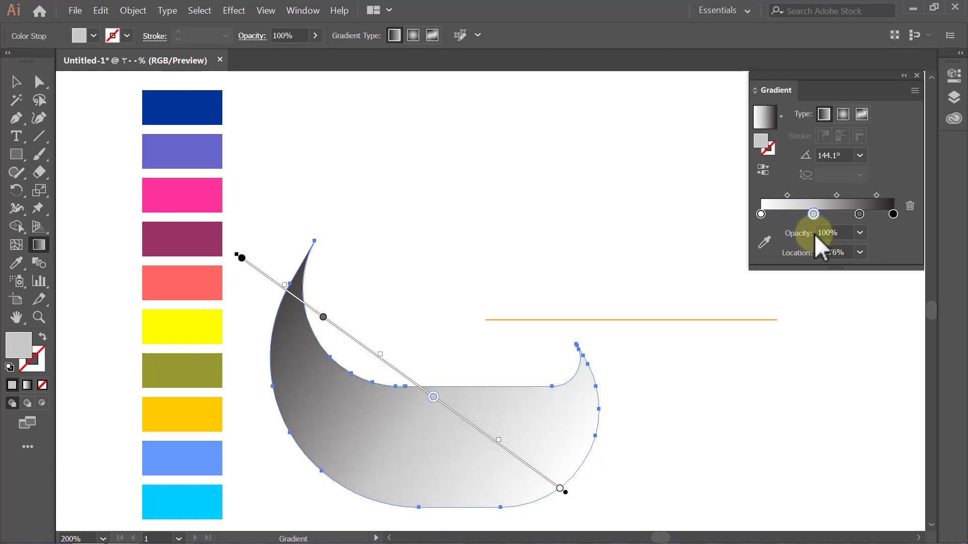
Step: Colour the first gradient stop dark blue and the middle stop lavender from the swatches
click(760, 213)
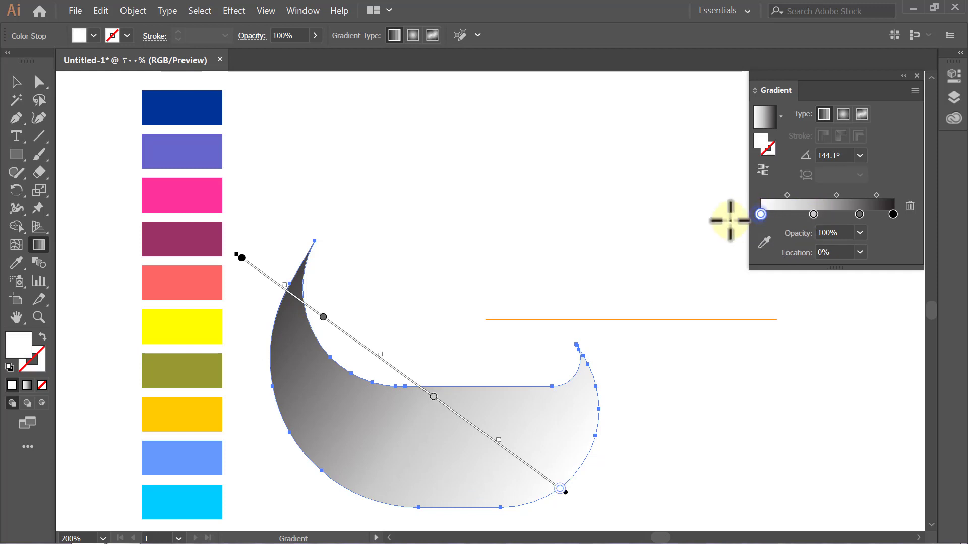
click(765, 242)
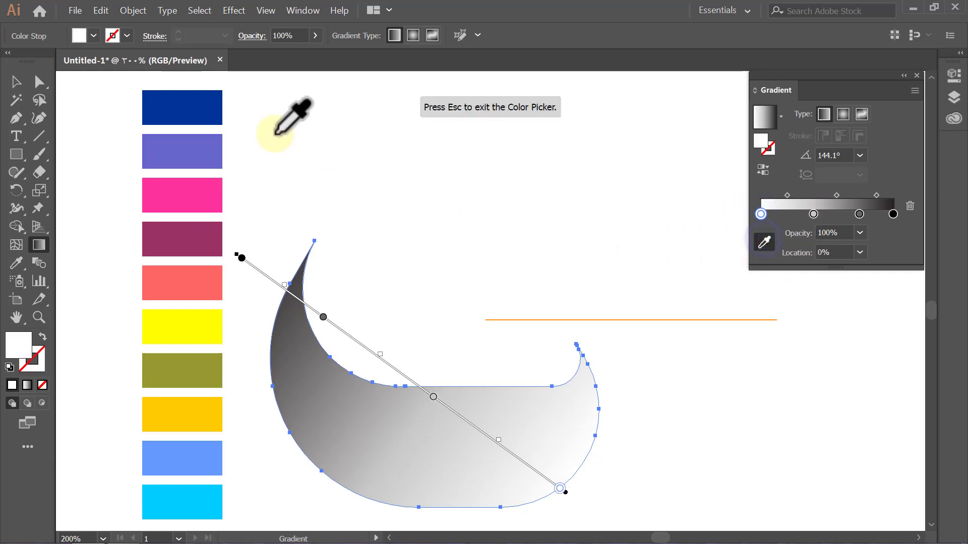
click(190, 106)
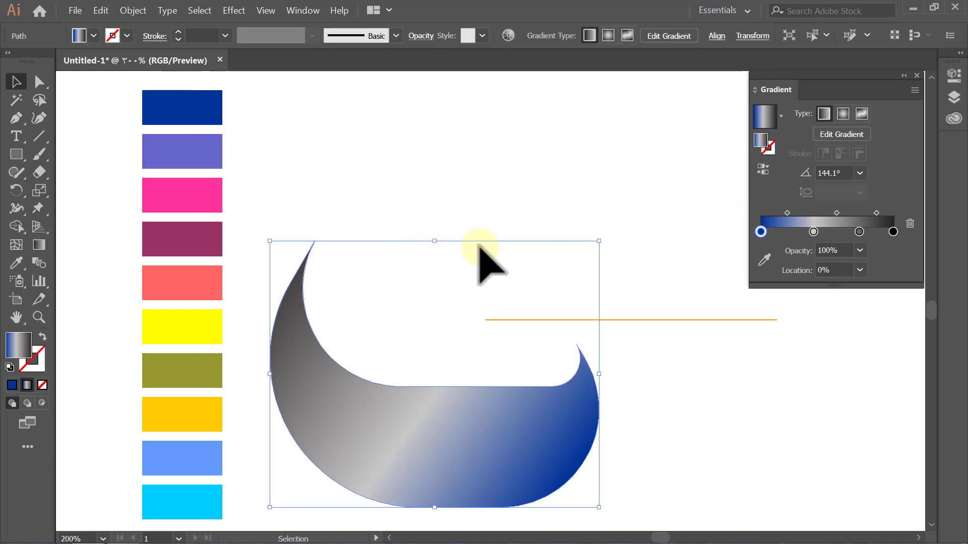
click(814, 234)
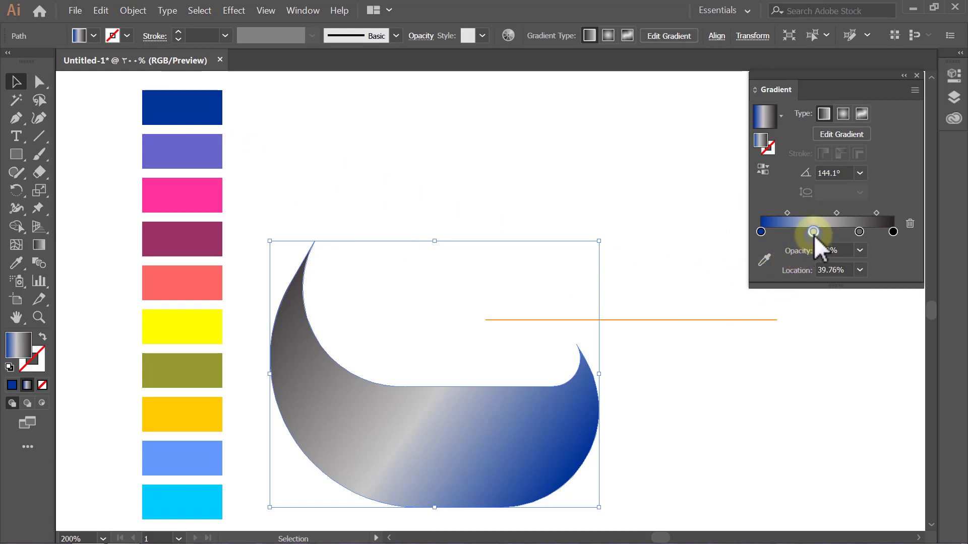
click(764, 261)
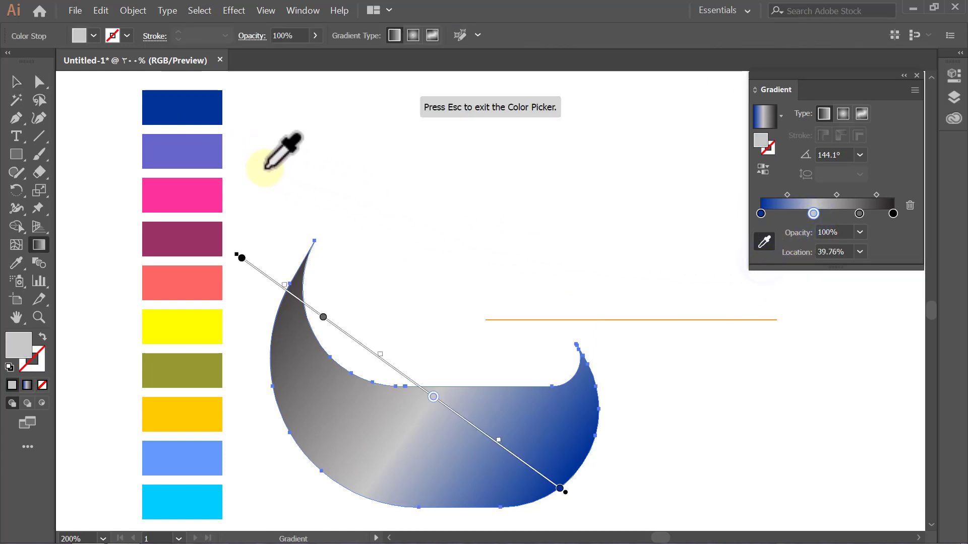
click(194, 155)
key(Escape)
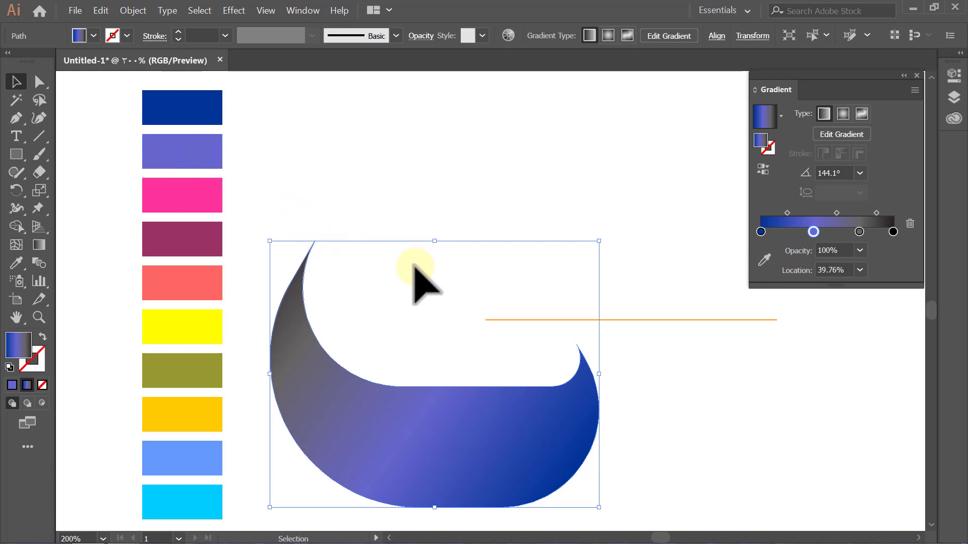
Step: Colour the third gradient stop bright pink and the last stop dark magenta
click(859, 232)
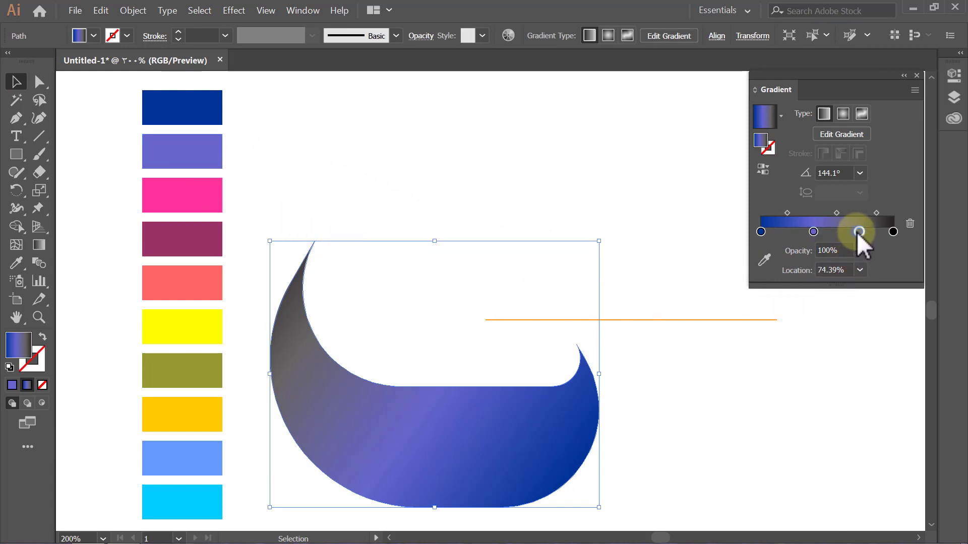
click(764, 260)
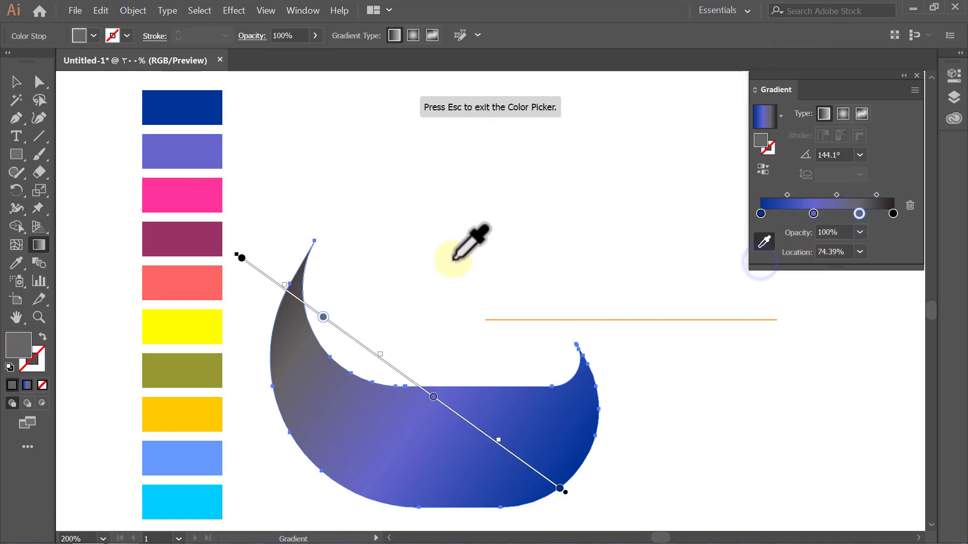
click(188, 195)
key(Escape)
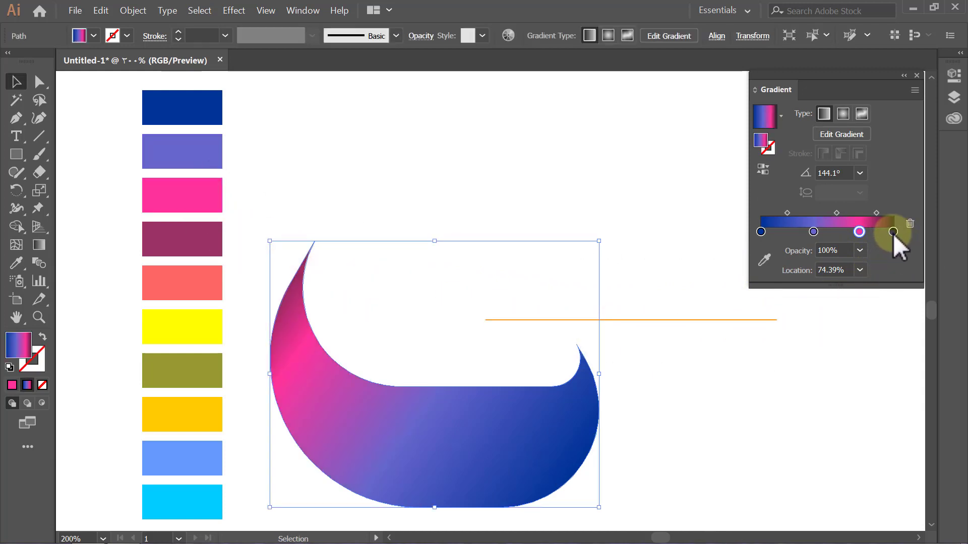
click(762, 261)
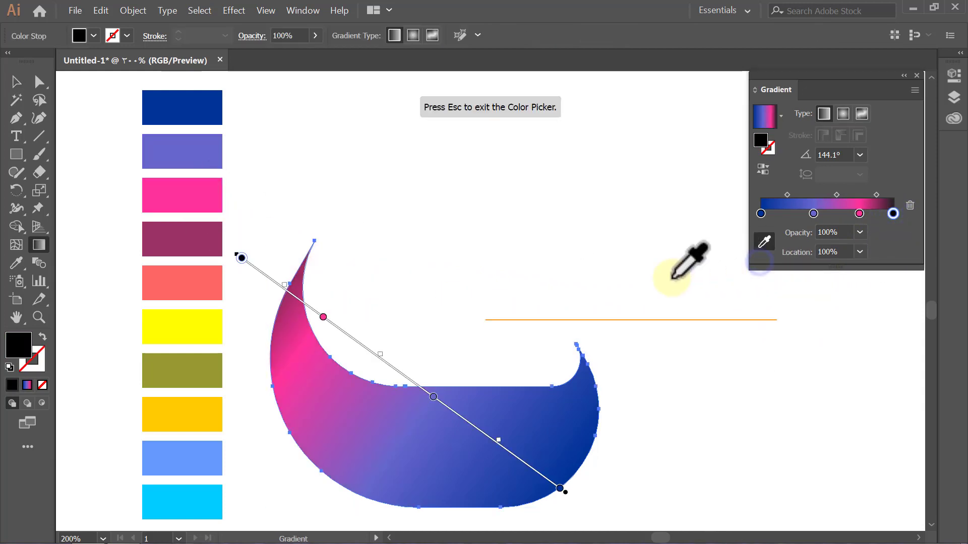
click(200, 235)
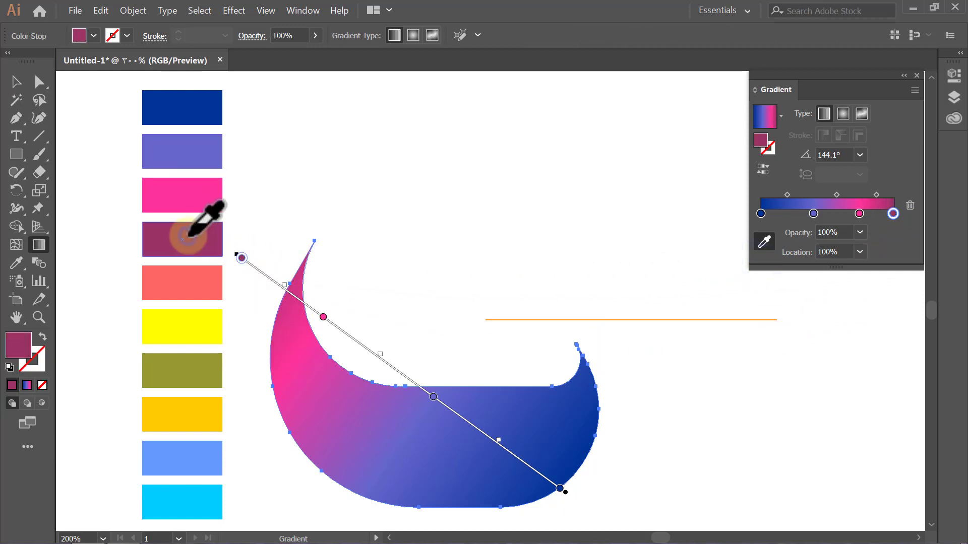
key(Escape)
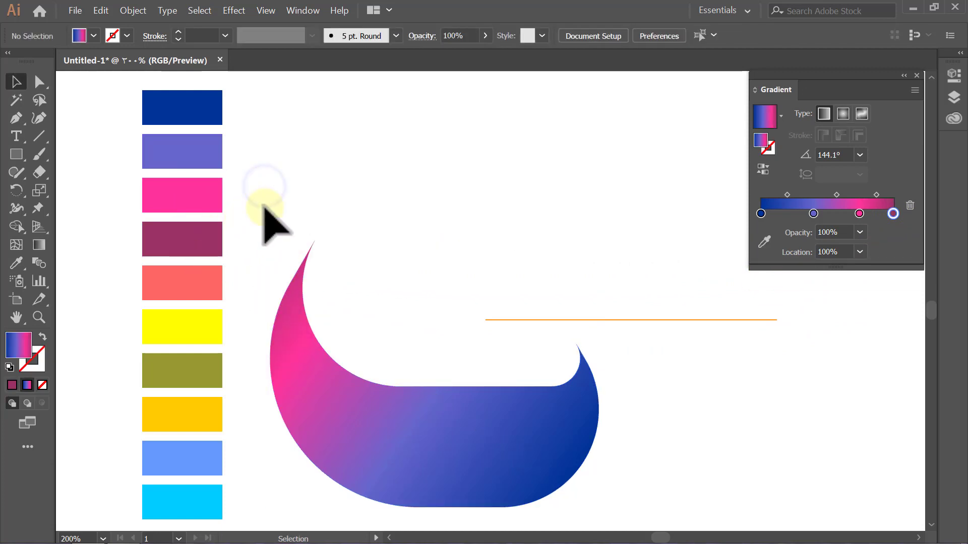
click(307, 359)
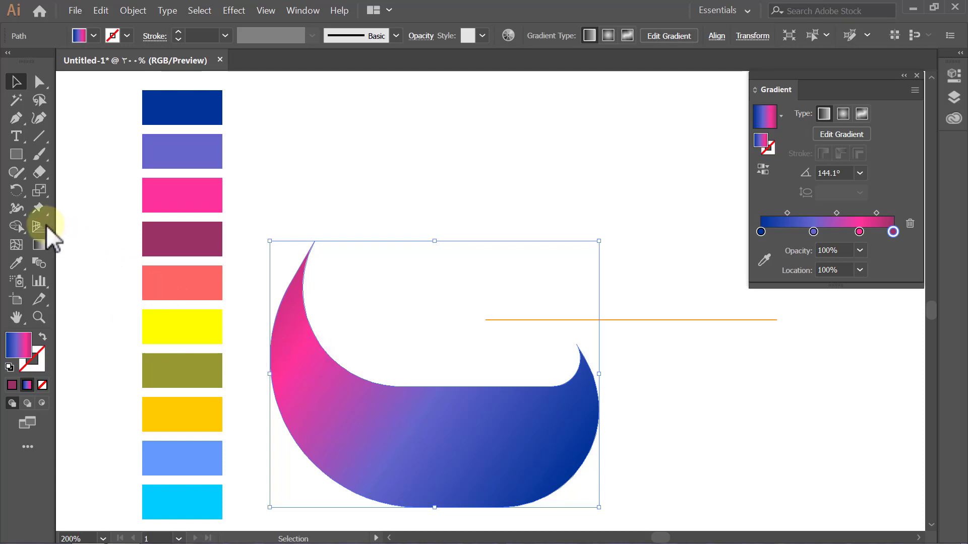
Step: Rotate-copy the crescent 120° around the orange line's start point, then repeat for a second copy
click(17, 193)
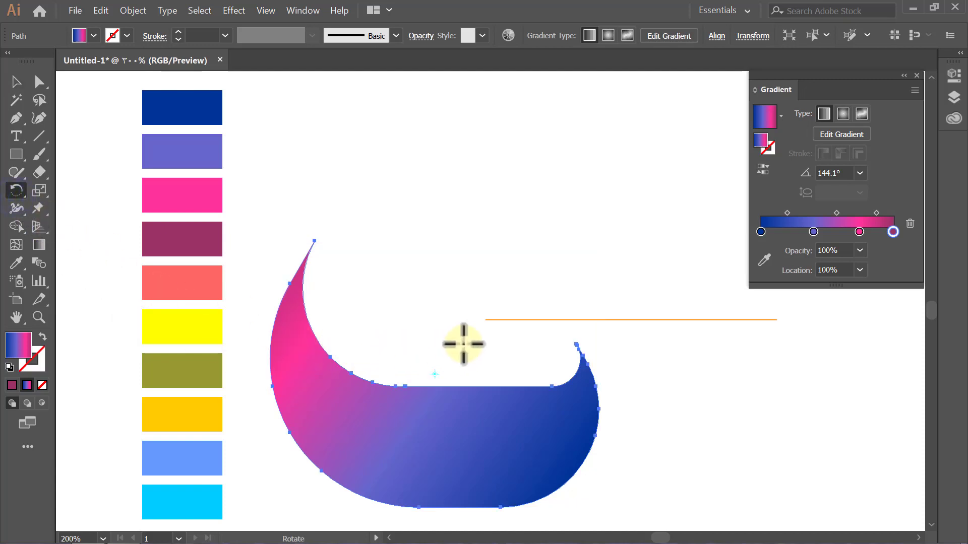
key(alt)
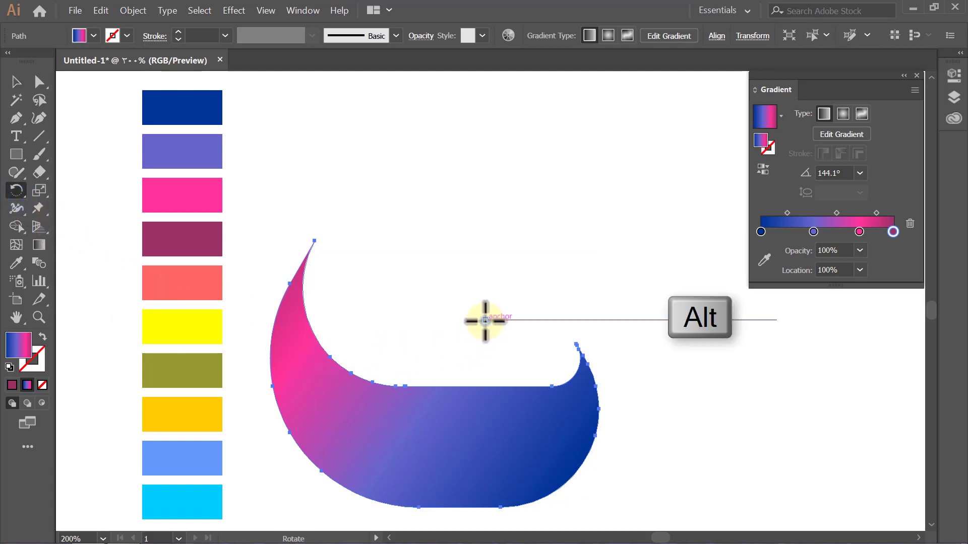
alt+click(485, 320)
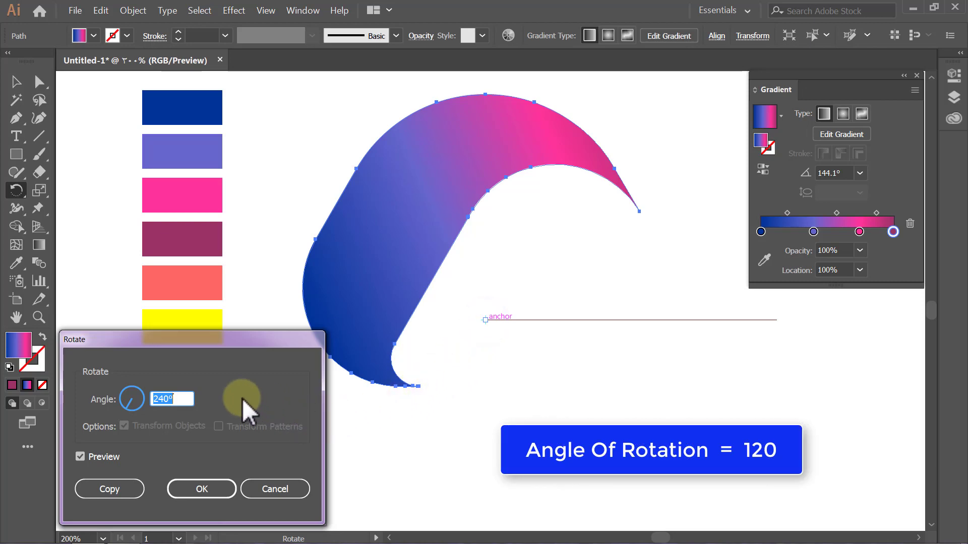
text(120)
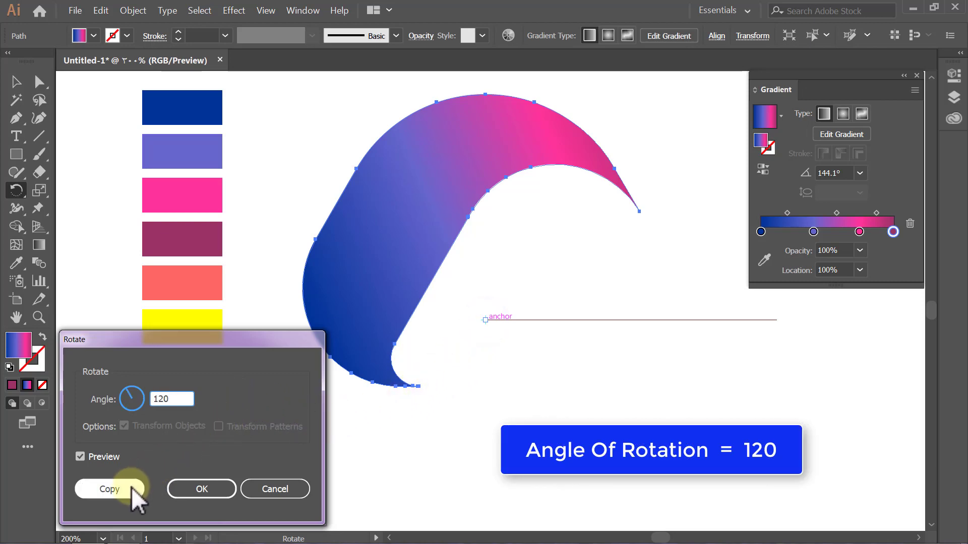
click(109, 489)
key(ctrl+d)
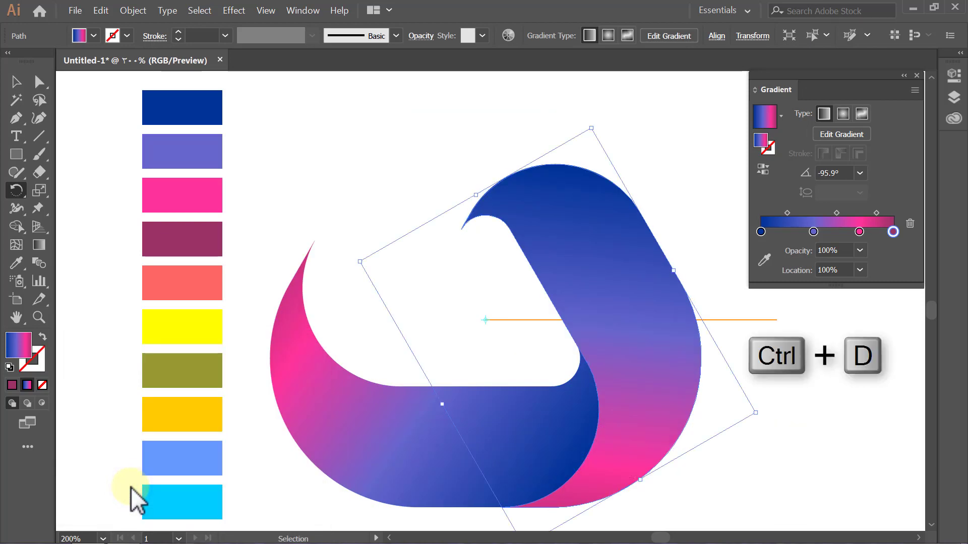
Step: Give the upper-left ribbon's first two gradient stops the bright pink and coral swatch colours
key(v)
click(117, 484)
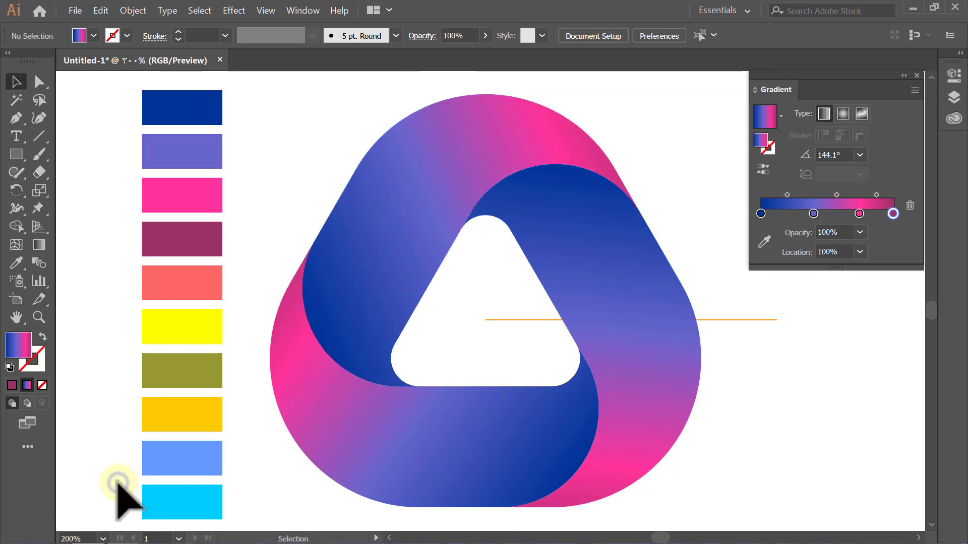
click(348, 329)
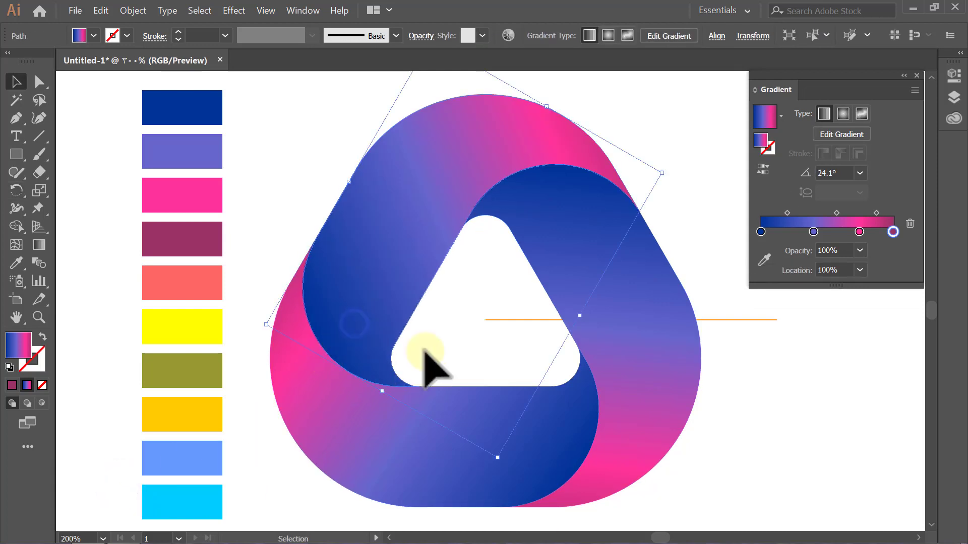
click(760, 232)
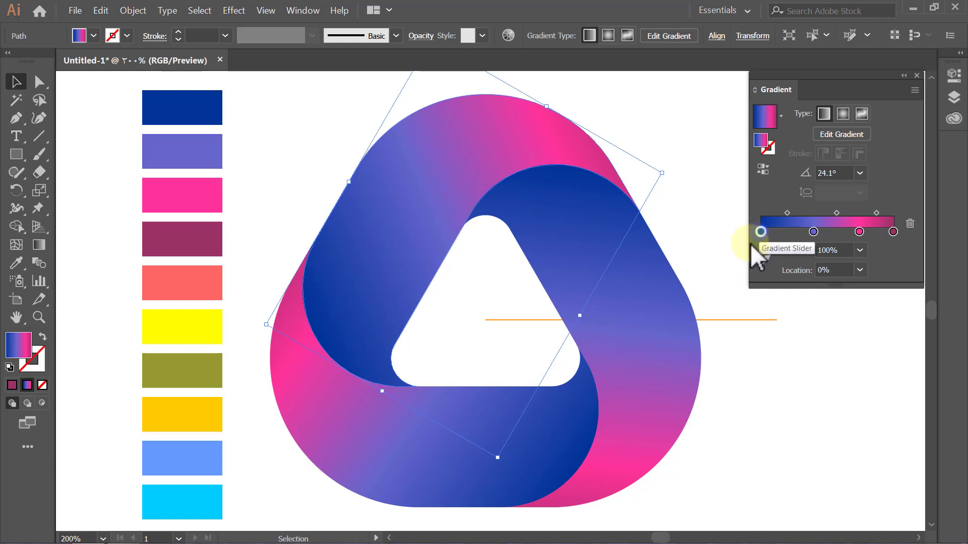
click(763, 259)
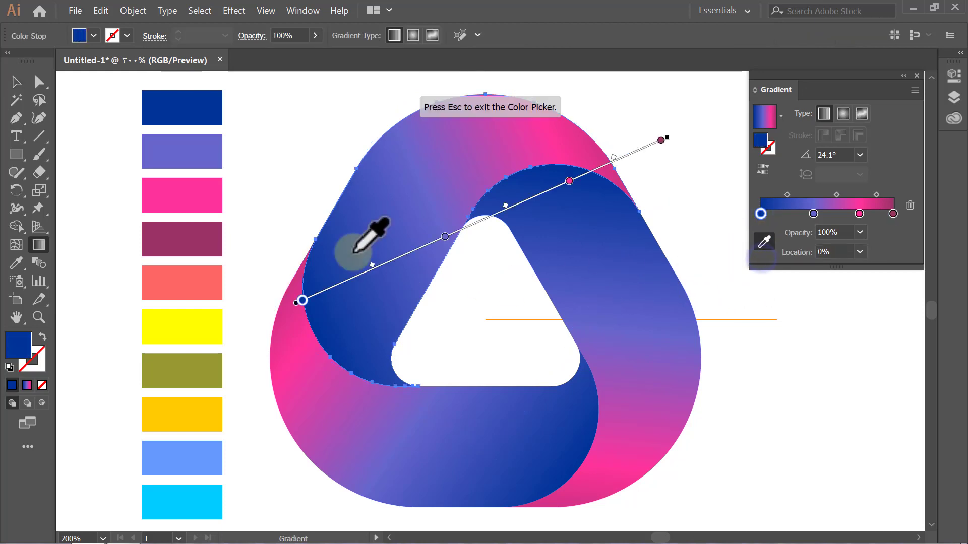
click(200, 196)
key(v)
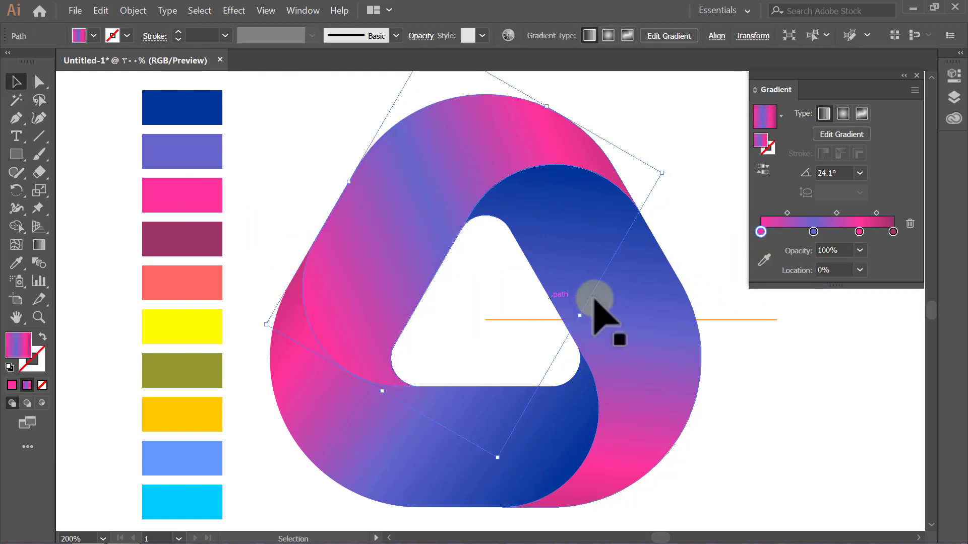
click(763, 261)
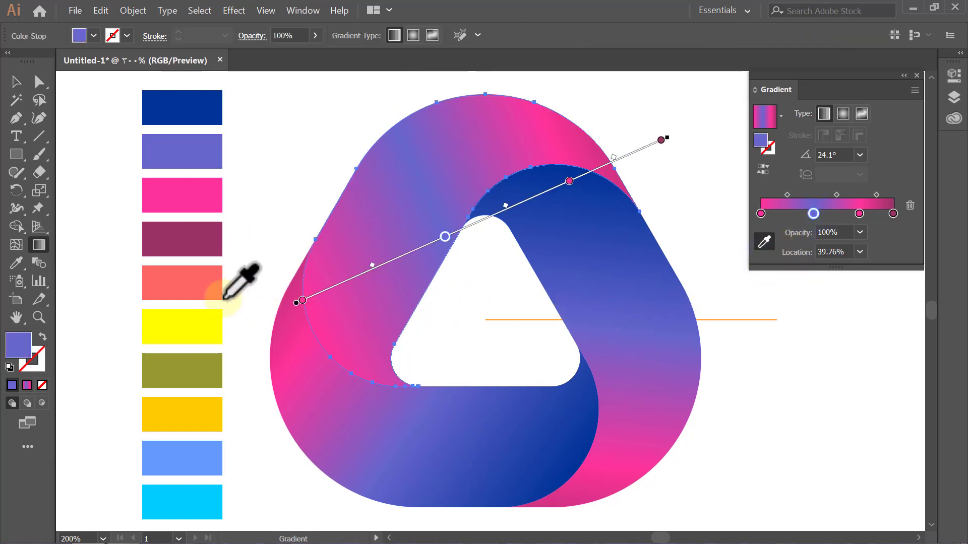
click(205, 282)
key(v)
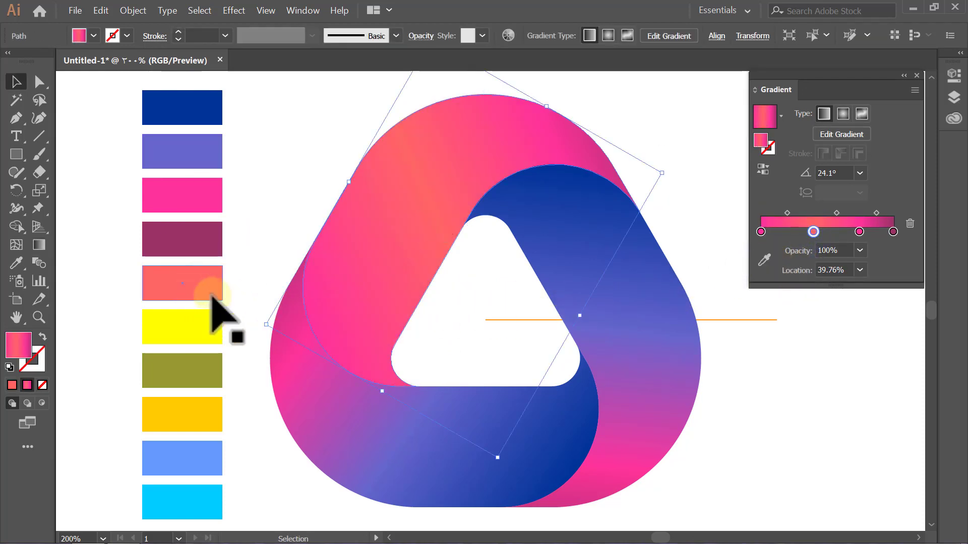
Step: Sample the yellow and olive swatches into the ribbon's third and last gradient stops
click(858, 231)
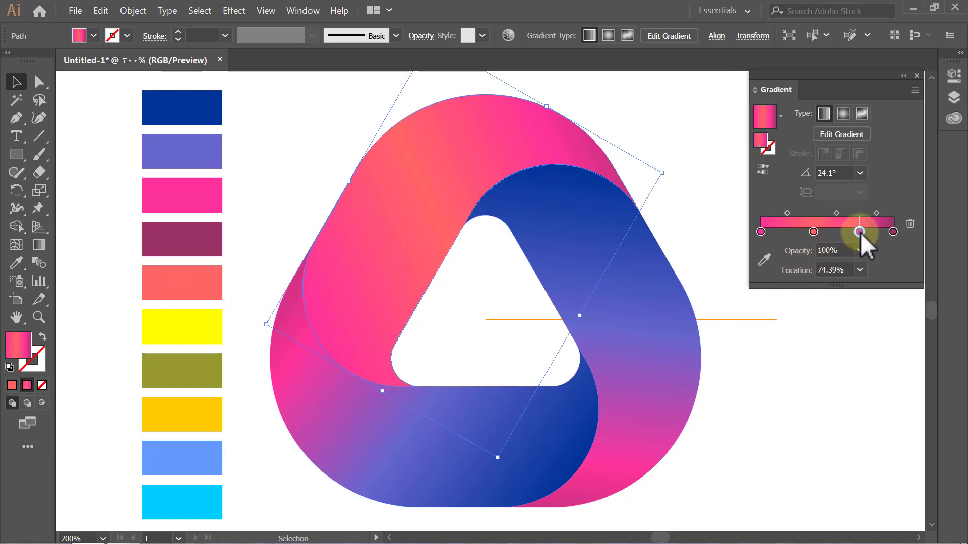
click(764, 261)
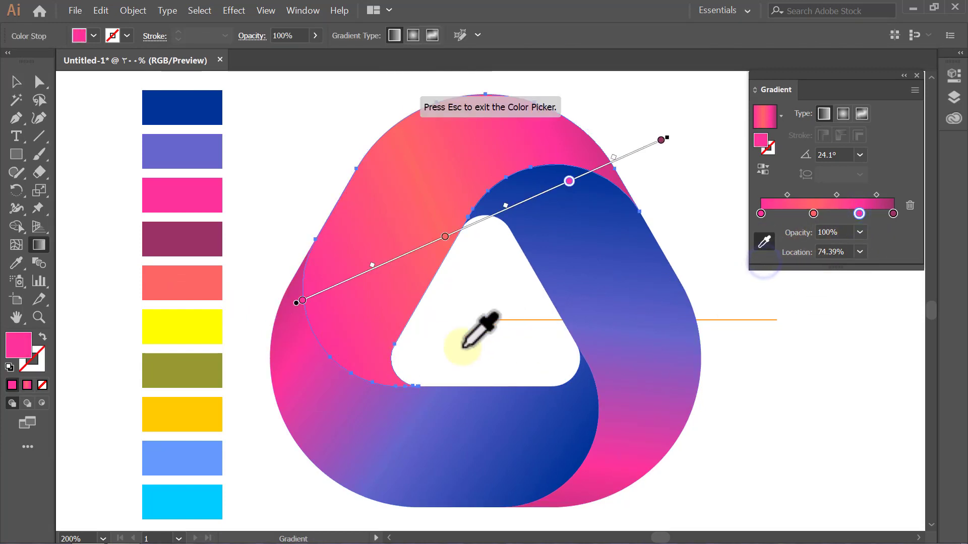
click(187, 330)
key(v)
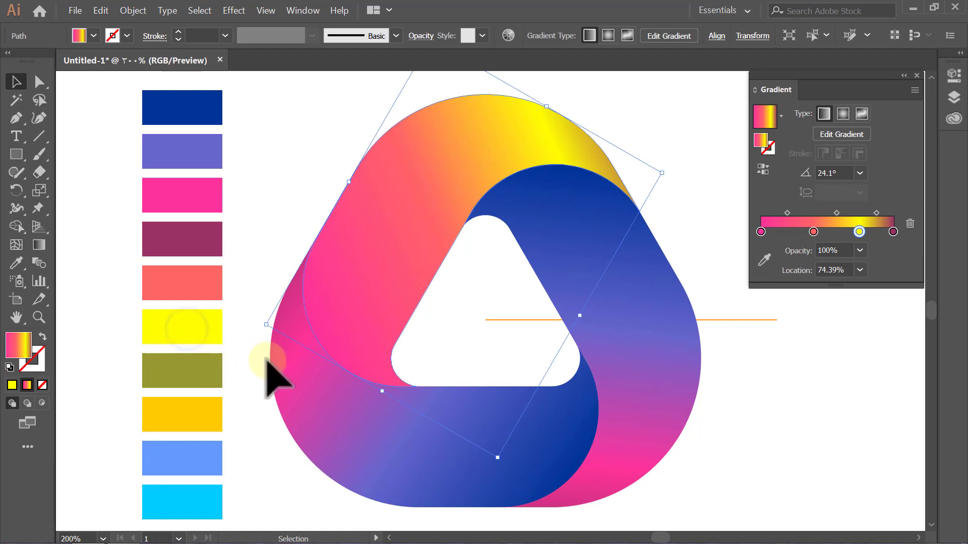
click(895, 232)
click(763, 260)
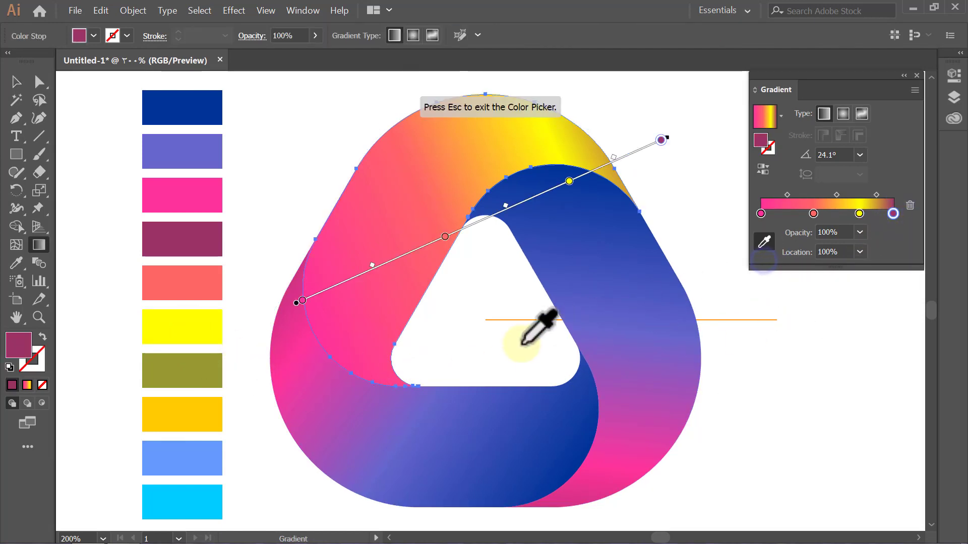
click(190, 369)
key(Escape)
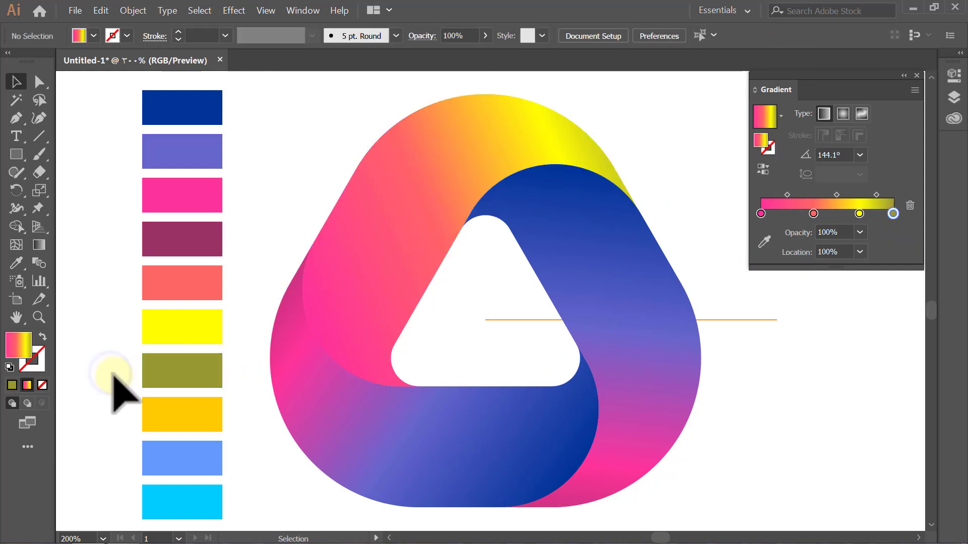
Step: On the right ribbon, sample orange-yellow and light blue swatches into the first two gradient stops
click(622, 296)
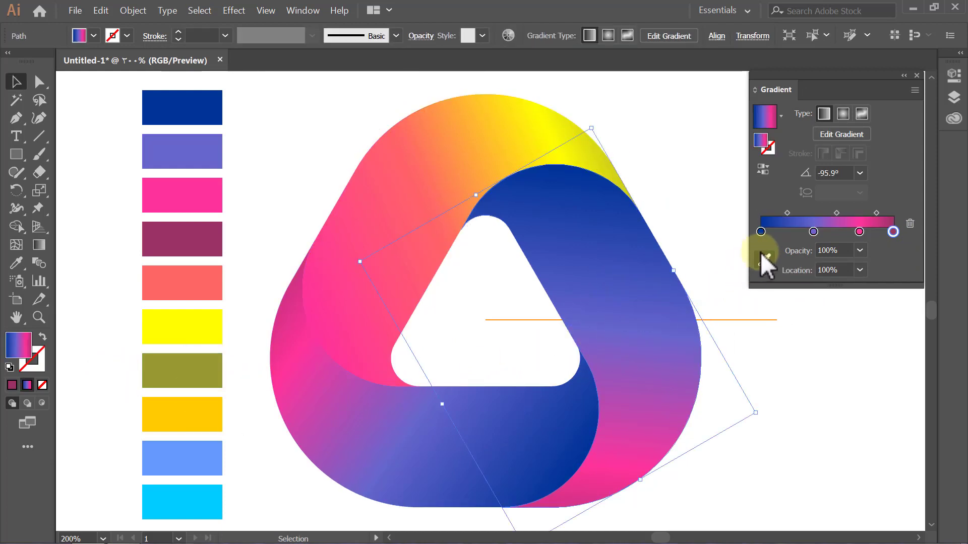
click(761, 232)
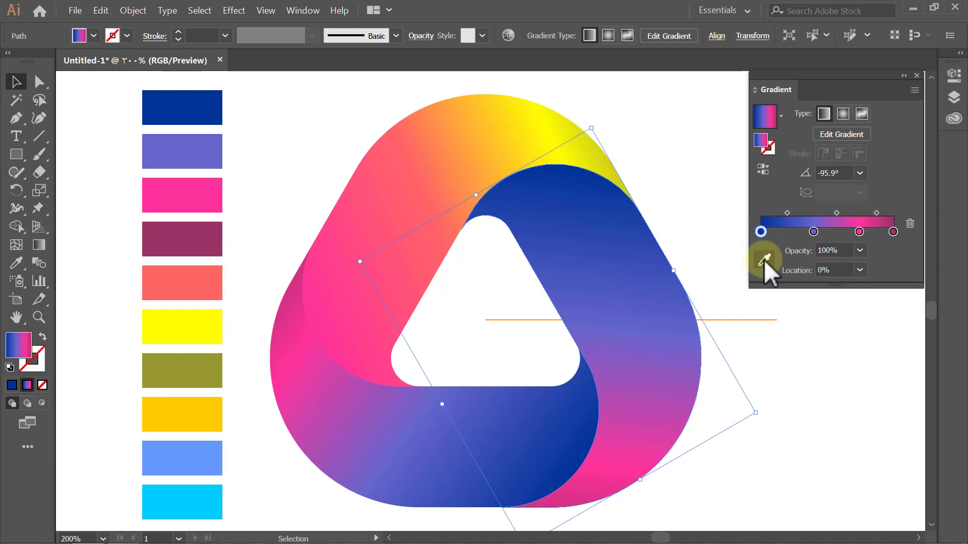
click(764, 259)
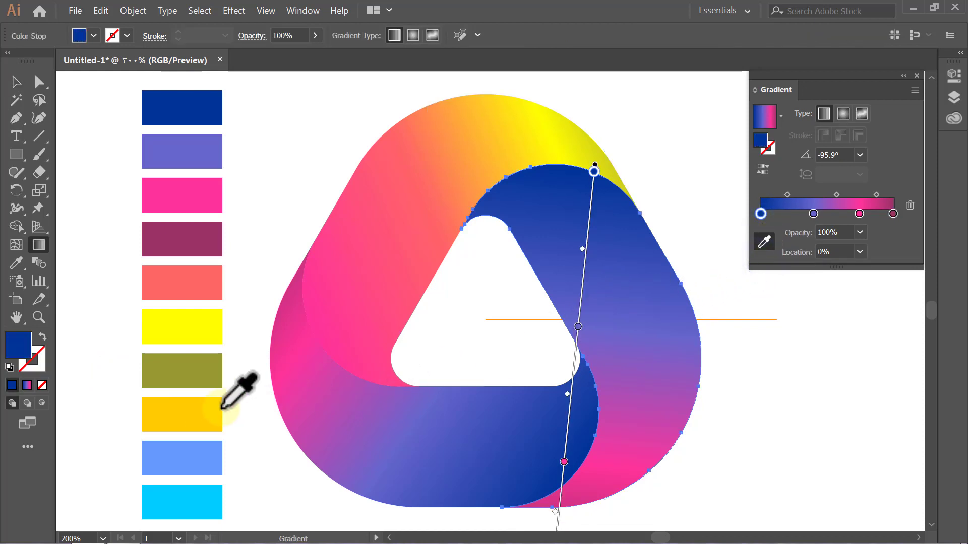
click(207, 412)
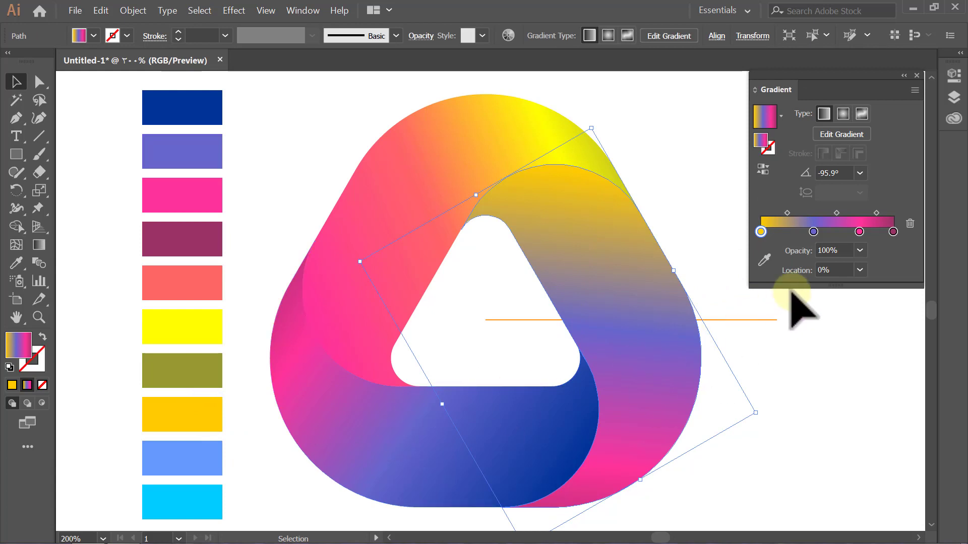
click(812, 233)
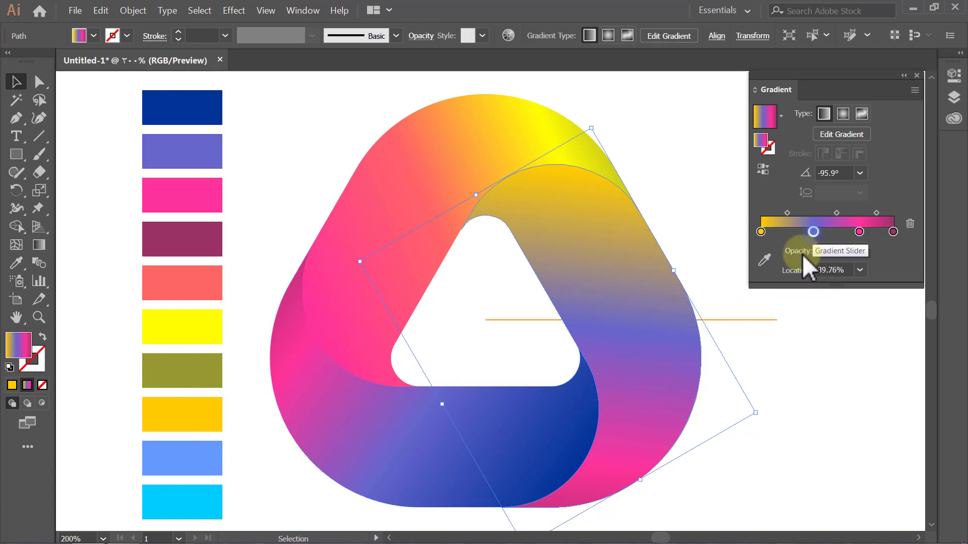
click(764, 260)
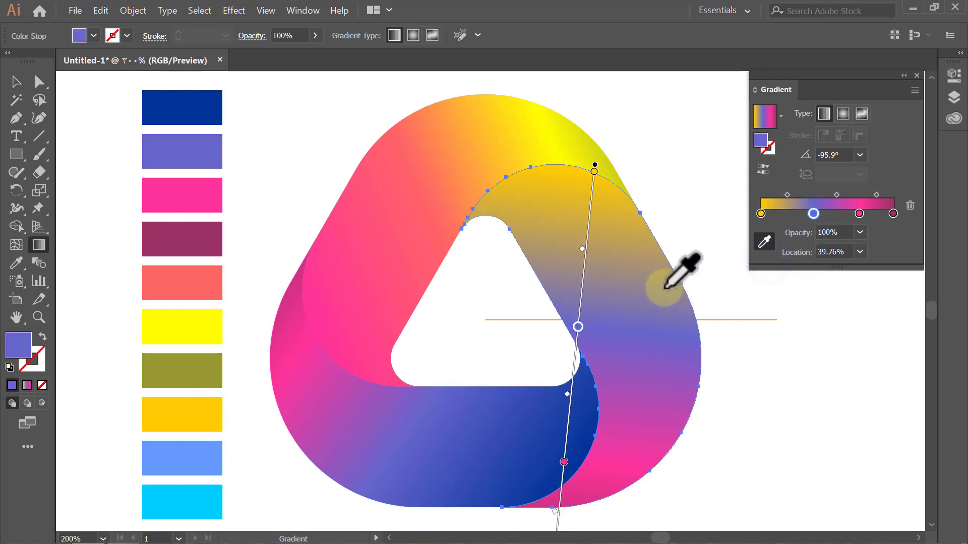
click(206, 461)
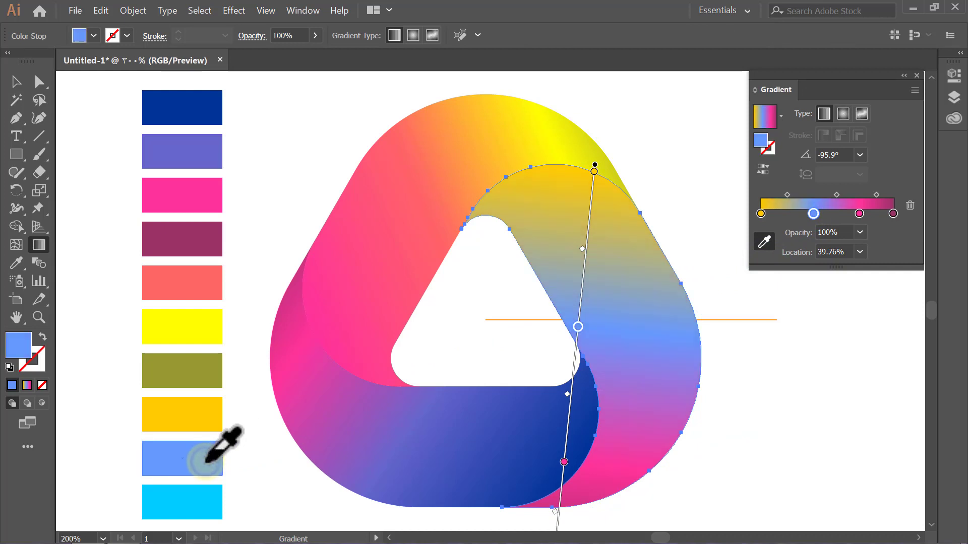
key(v)
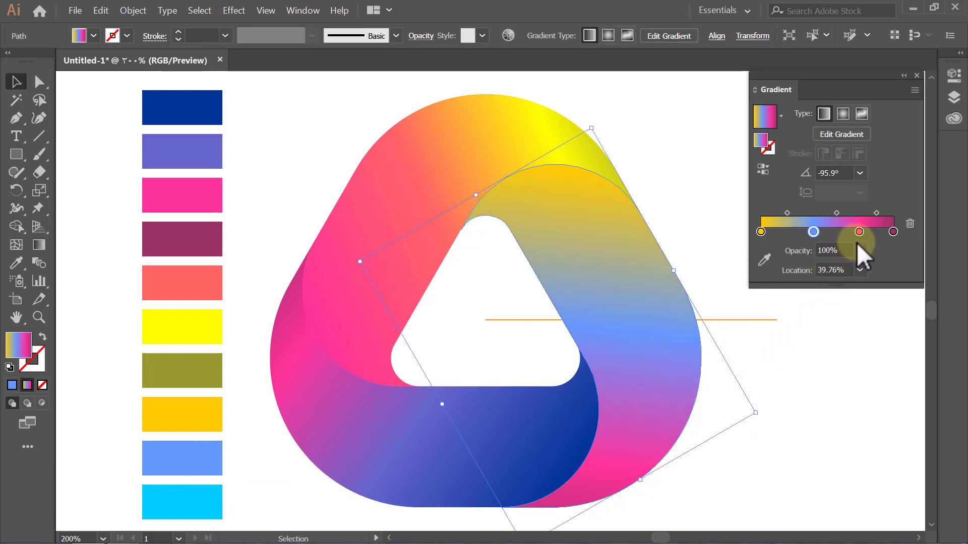
Step: Sample cyan into the third gradient stop and dark blue into the last stop
click(859, 232)
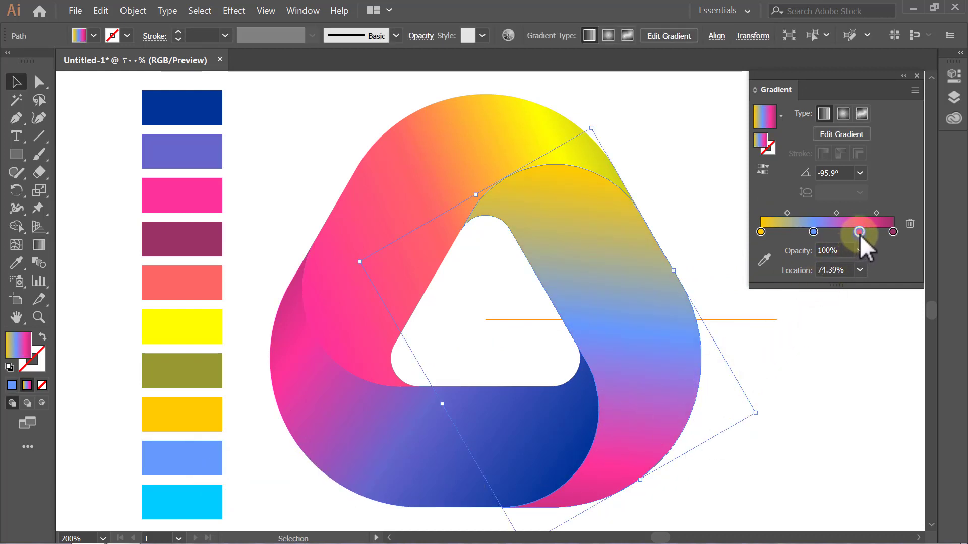
click(764, 261)
click(190, 504)
key(v)
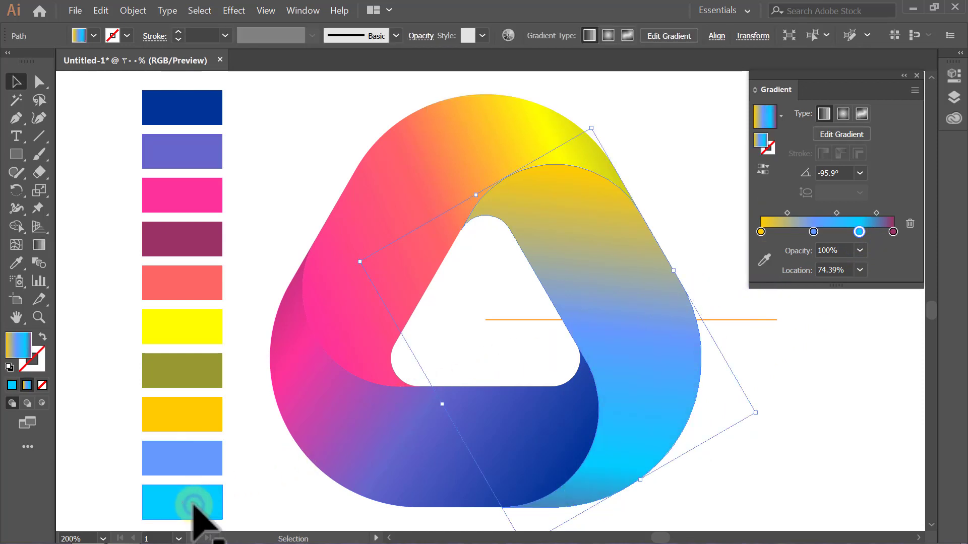
click(892, 232)
click(763, 260)
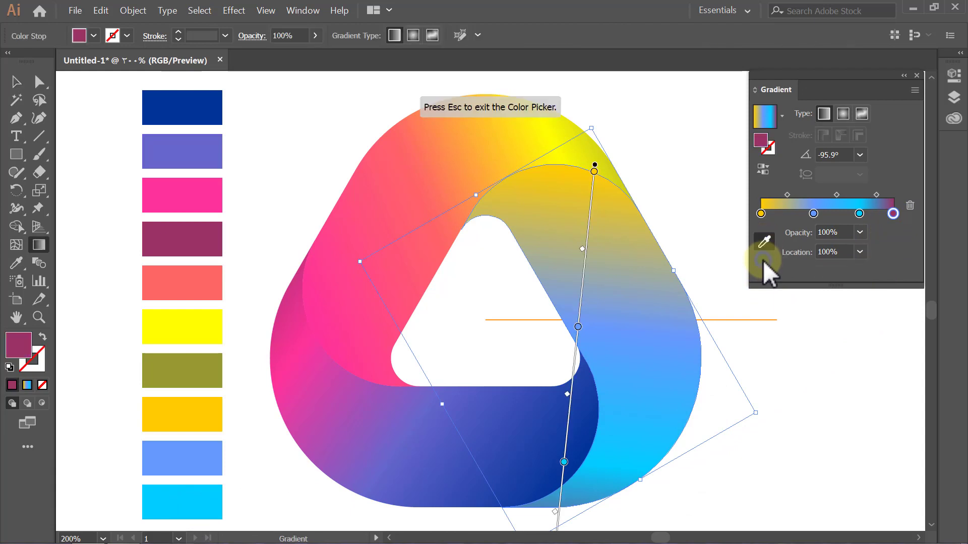
click(206, 115)
key(v)
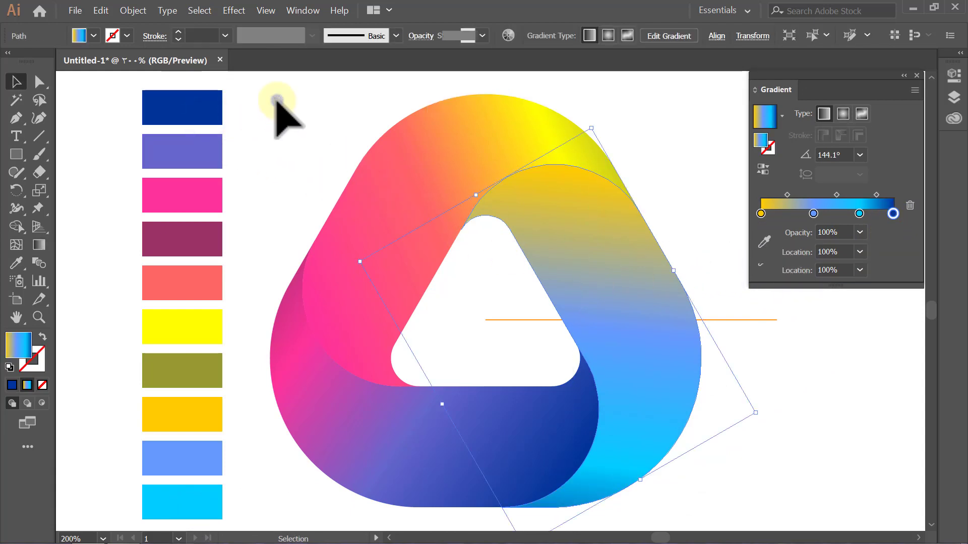
Step: Delete the column of colour swatch rectangles beside the logo
click(277, 101)
mouse_move(207, 80)
mouse_down()
mouse_move(125, 471)
mouse_move(126, 515)
mouse_up()
key(Delete)
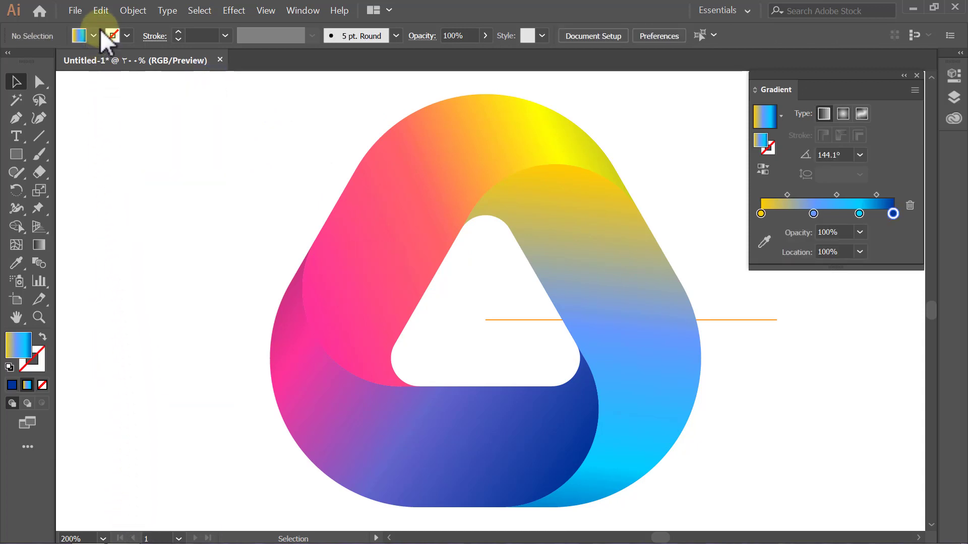
Step: Paste the copied yellow shapes back in place over the bottom band with Paste in Place
click(111, 12)
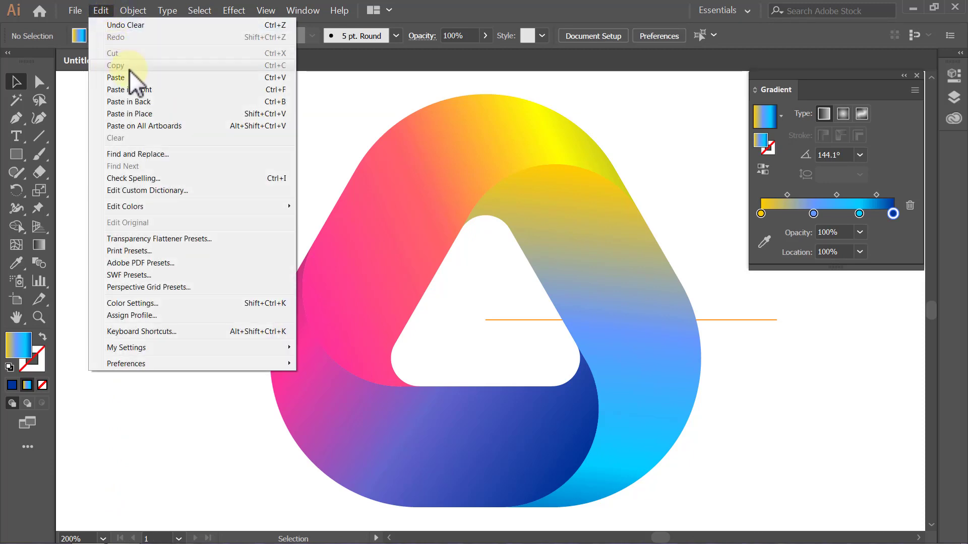
click(136, 112)
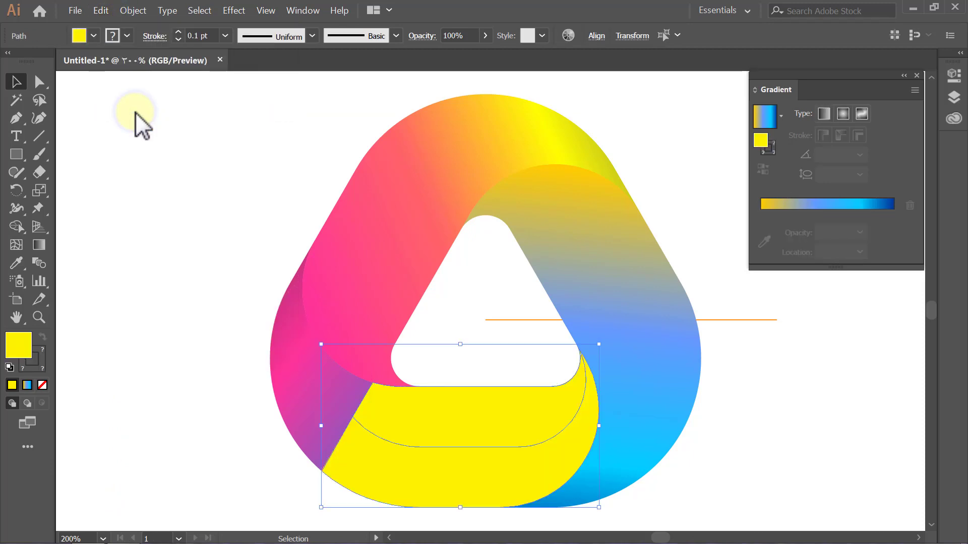
click(134, 116)
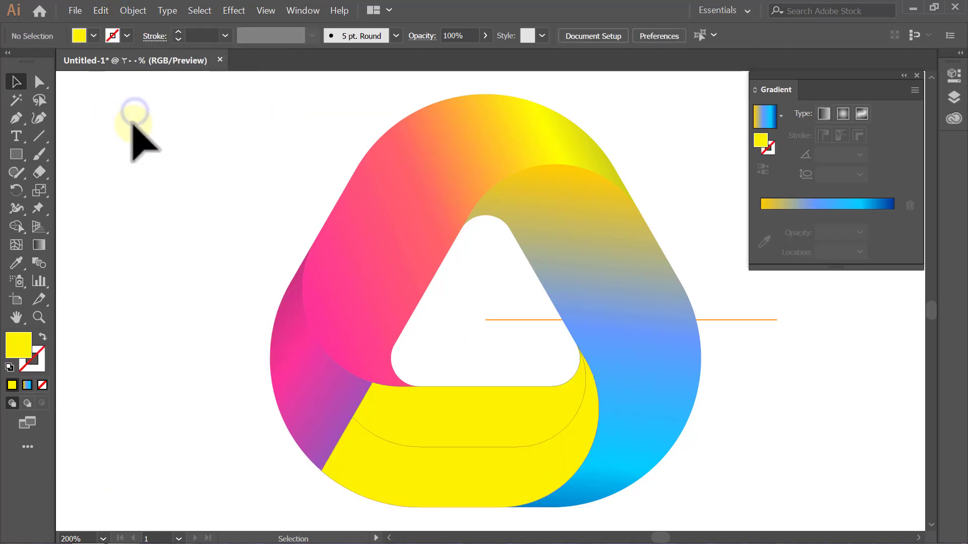
Step: Set the stroke of the inner yellow shape in the bottom band to None
click(412, 405)
click(126, 35)
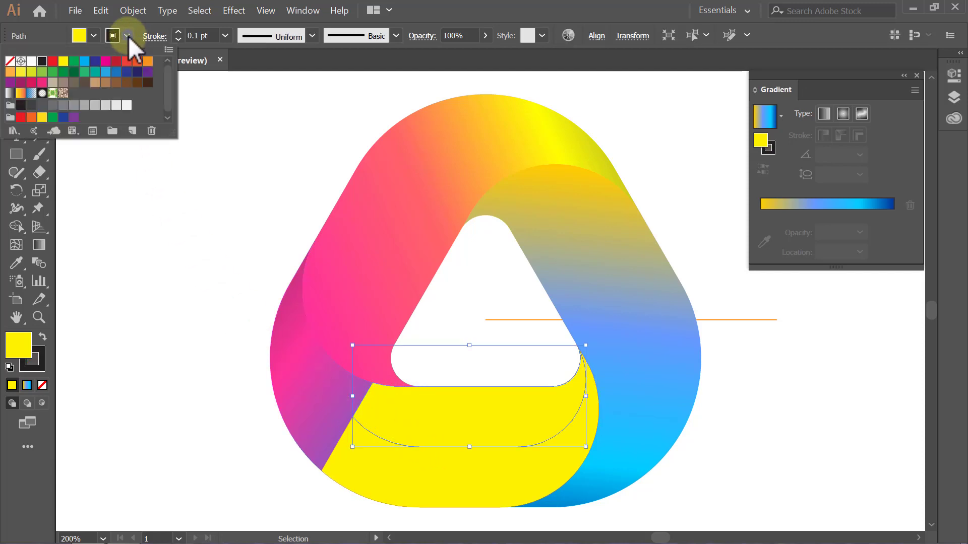
click(10, 61)
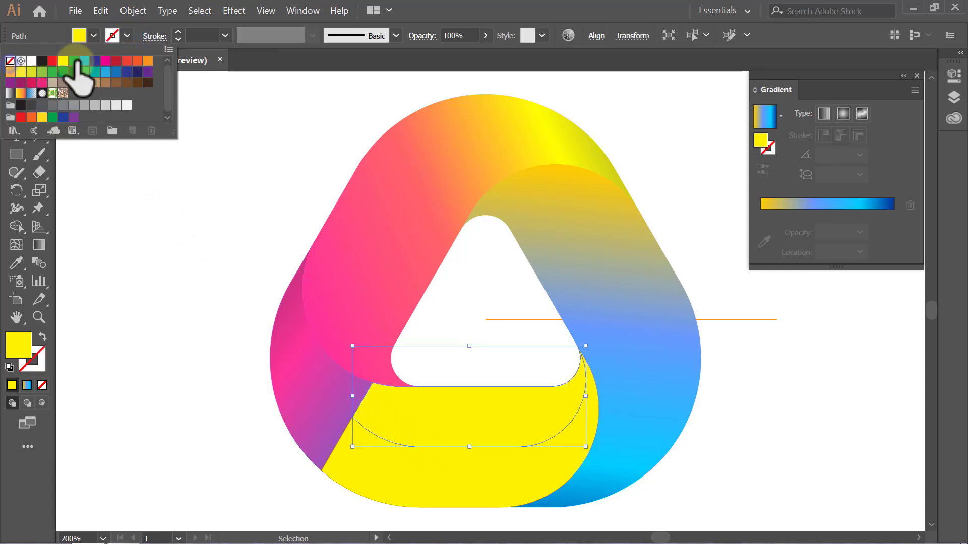
click(130, 38)
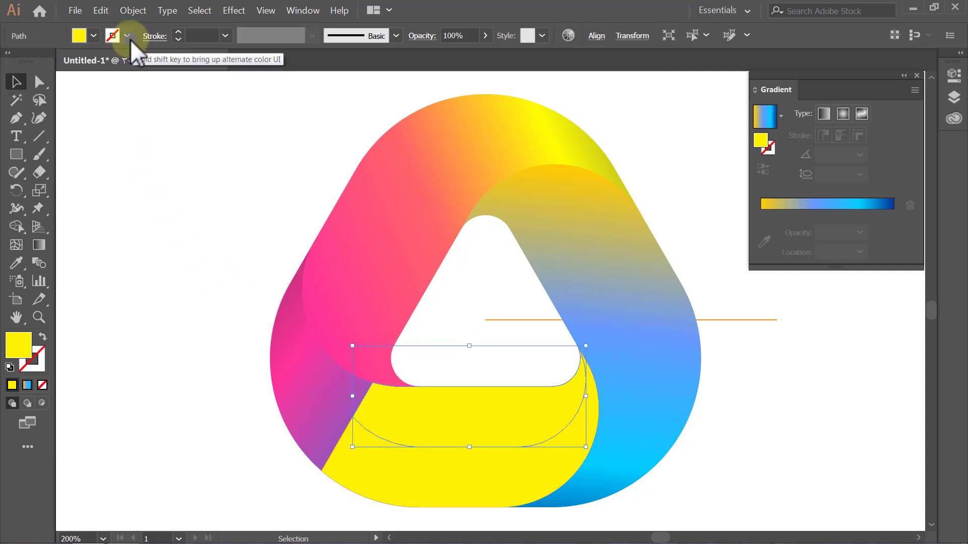
click(39, 246)
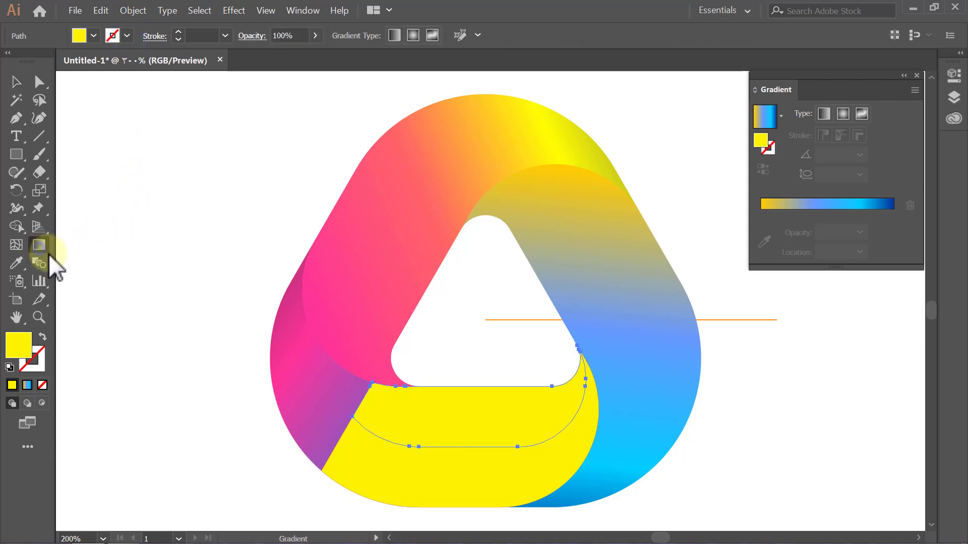
Step: Apply a diagonal linear gradient to the inner band and delete its two middle stops
click(824, 113)
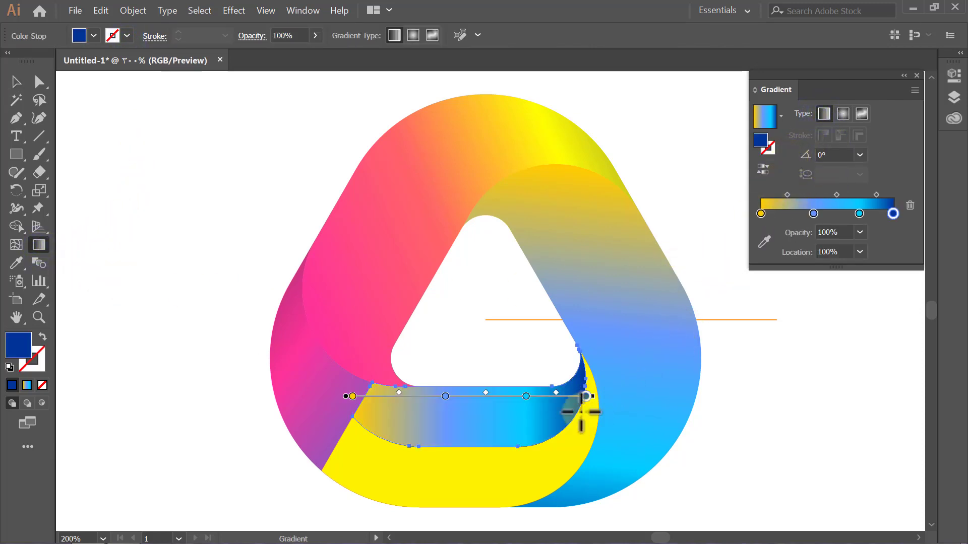
drag(575, 418, 417, 328)
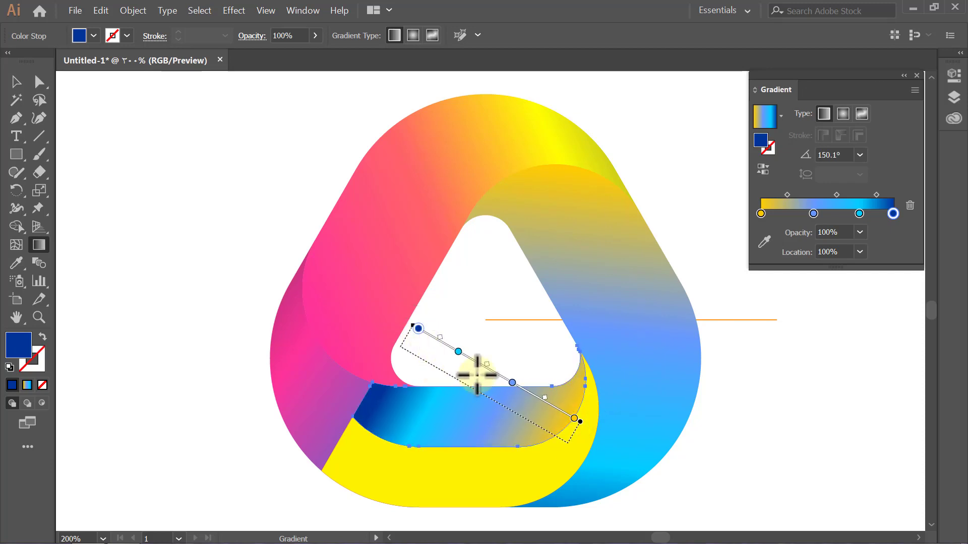
click(858, 215)
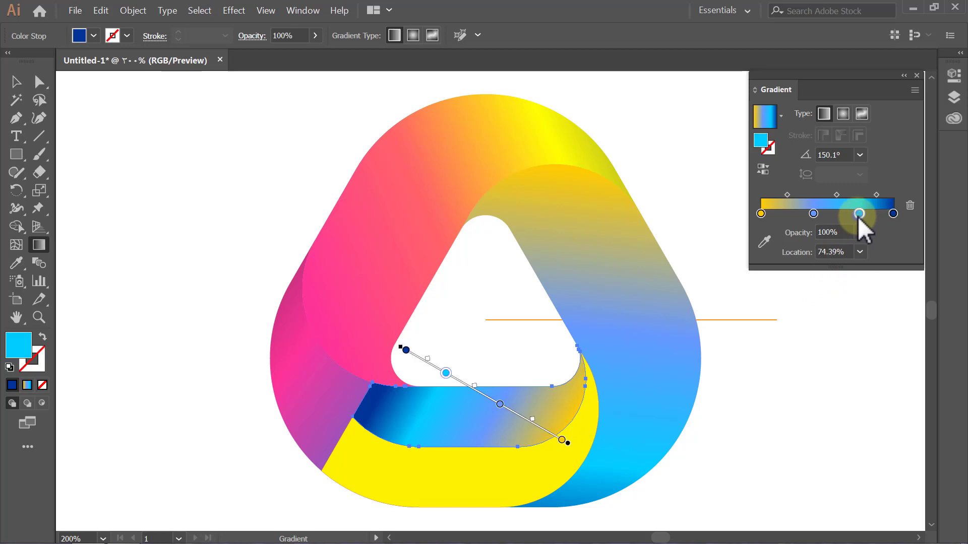
click(910, 206)
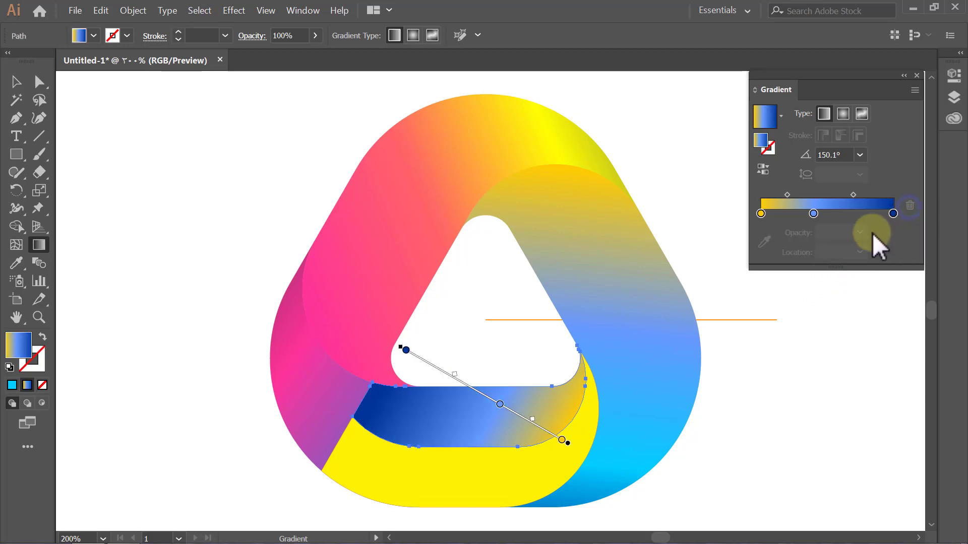
click(815, 217)
click(909, 207)
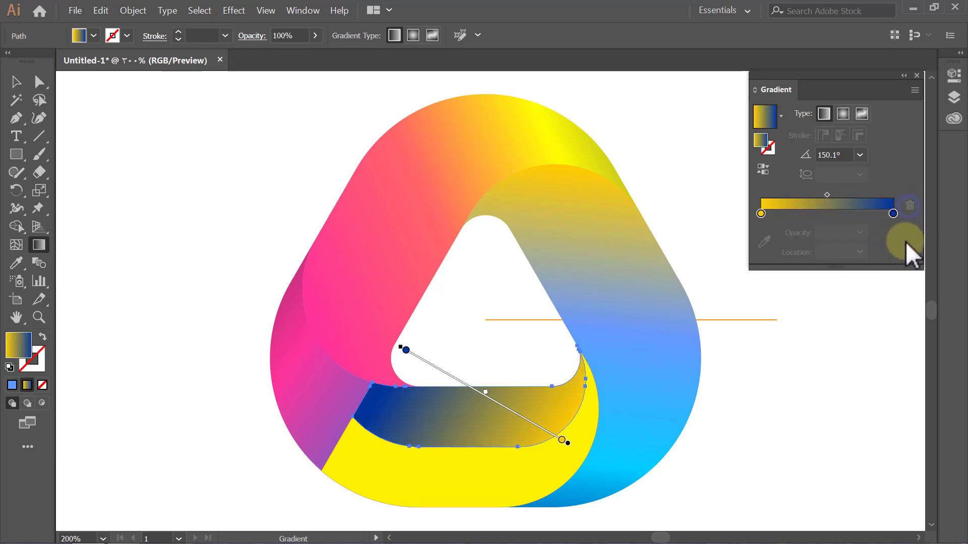
Step: Make the start stop black and sample purple from the artwork for the end stop
double_click(761, 214)
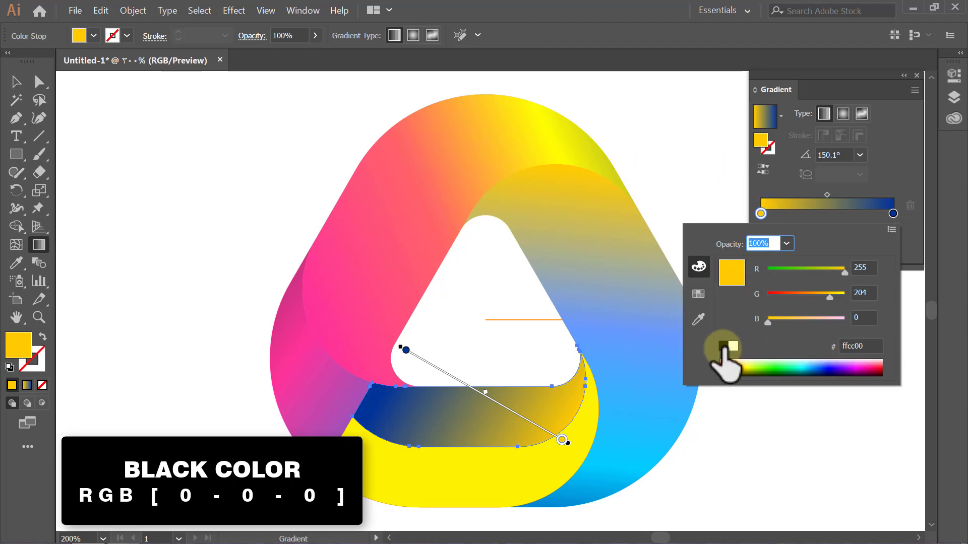
click(723, 346)
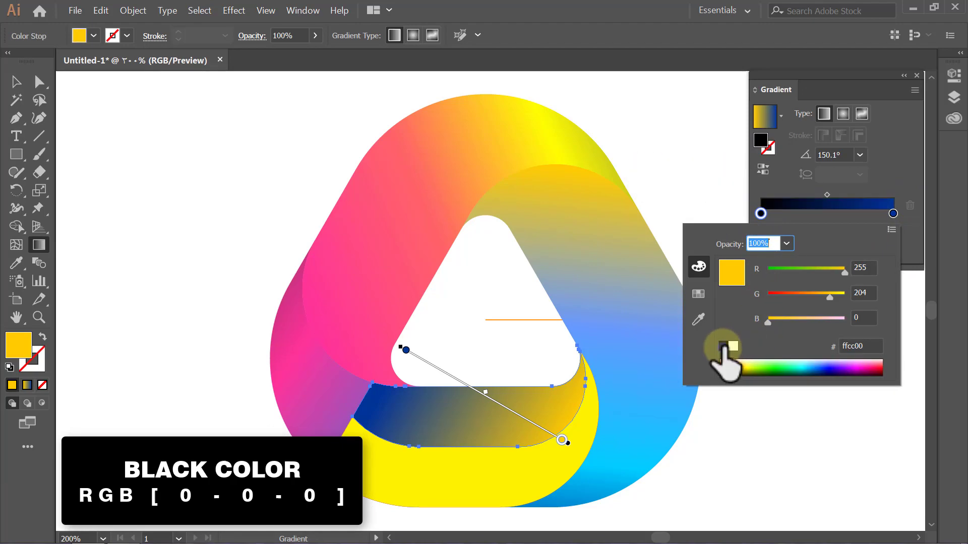
click(909, 240)
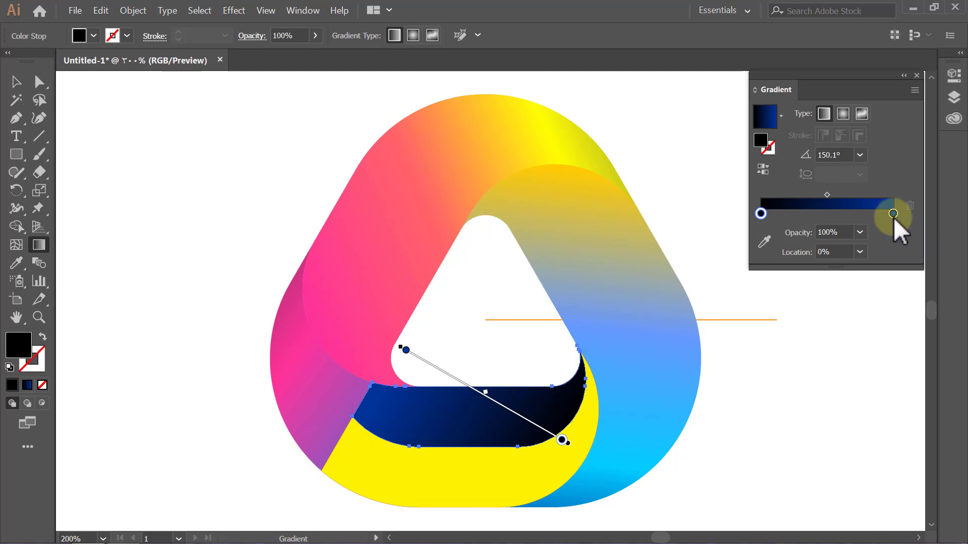
click(765, 242)
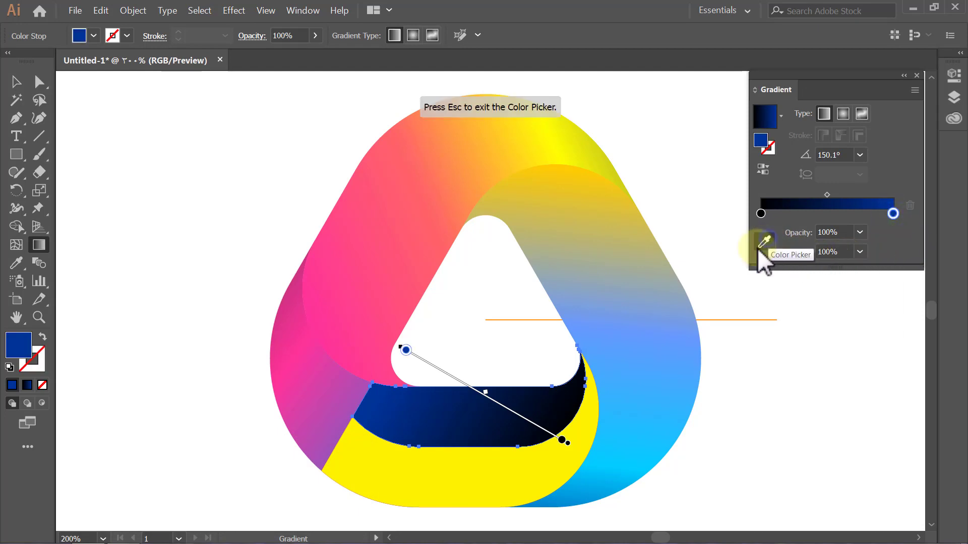
click(357, 392)
key(v)
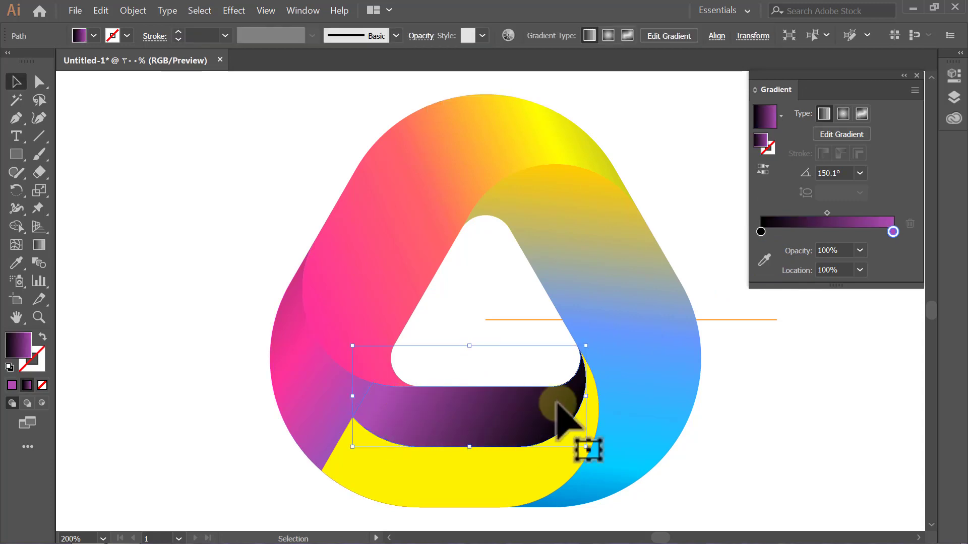
Step: Set the purple end stop to 0% opacity and the black stop to 50%
click(860, 250)
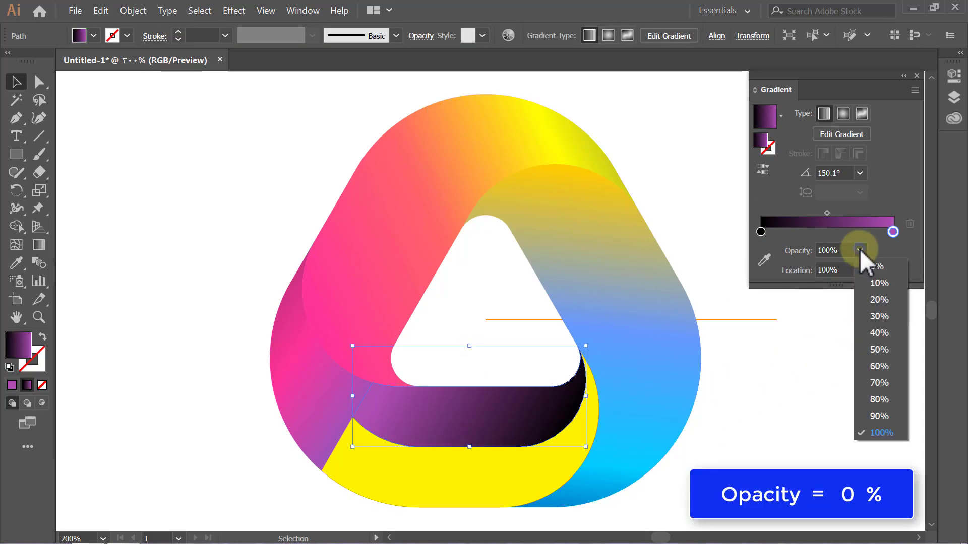
click(877, 266)
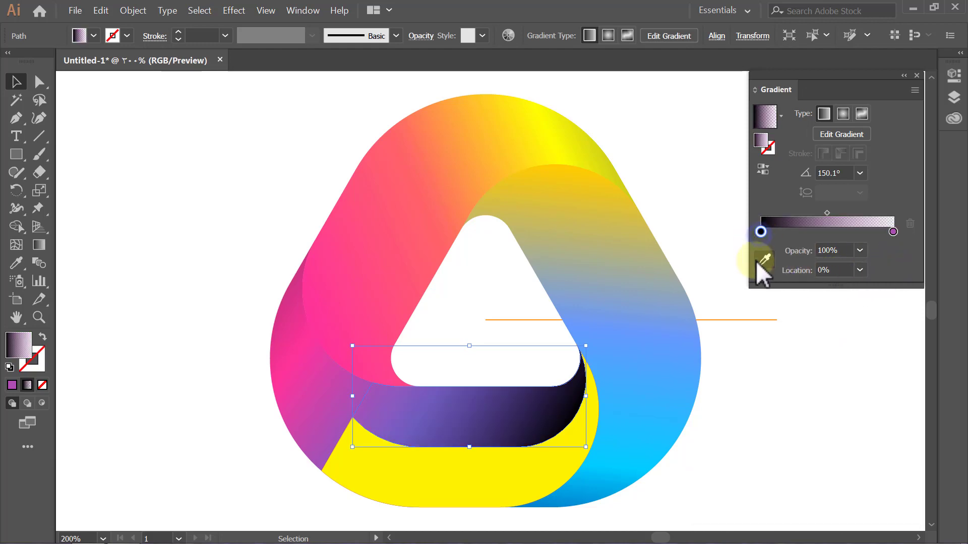
click(860, 250)
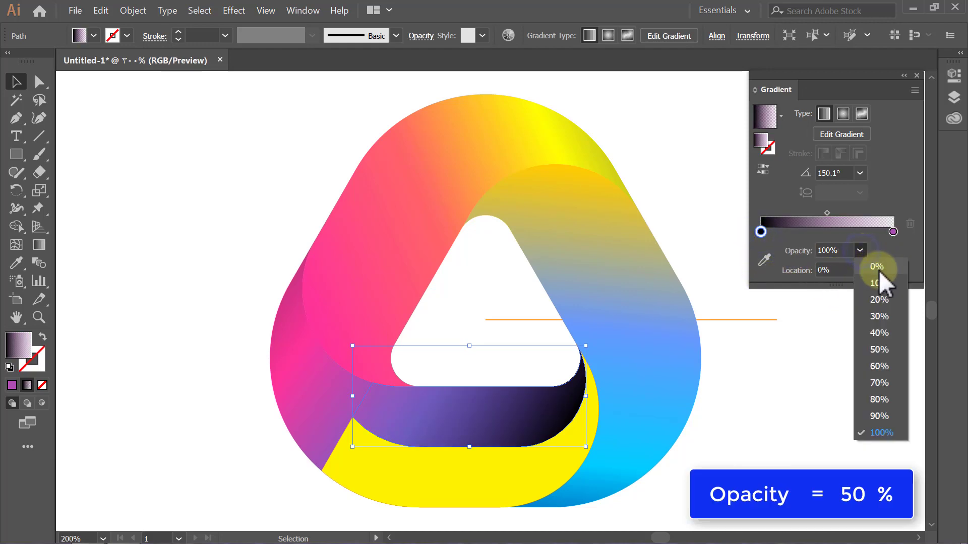
click(897, 349)
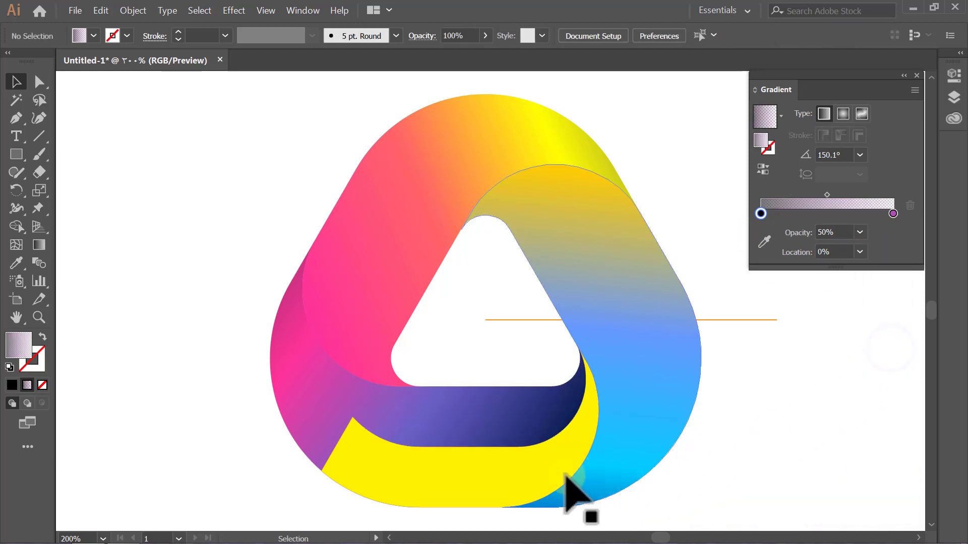
Step: Set the stroke of the outer yellow bottom segment to None
click(528, 471)
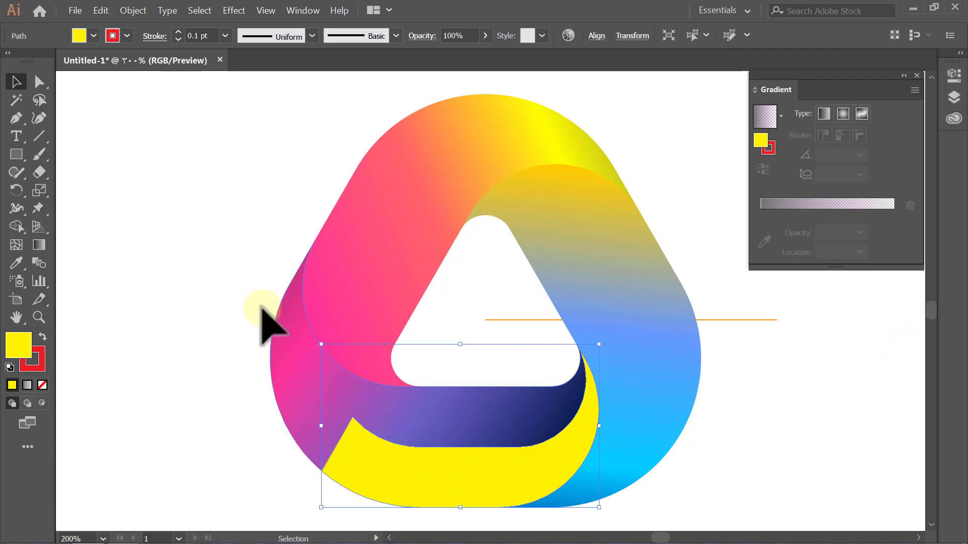
click(127, 35)
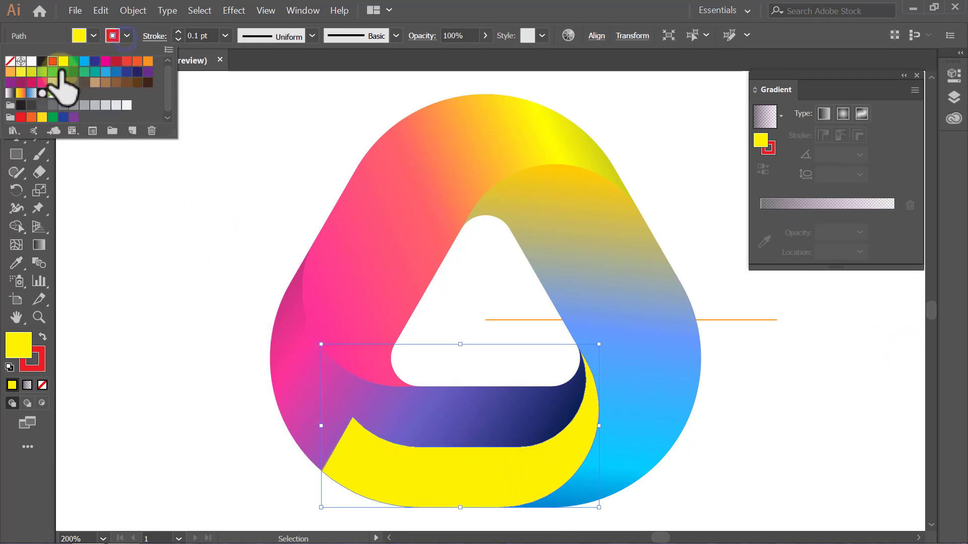
click(10, 61)
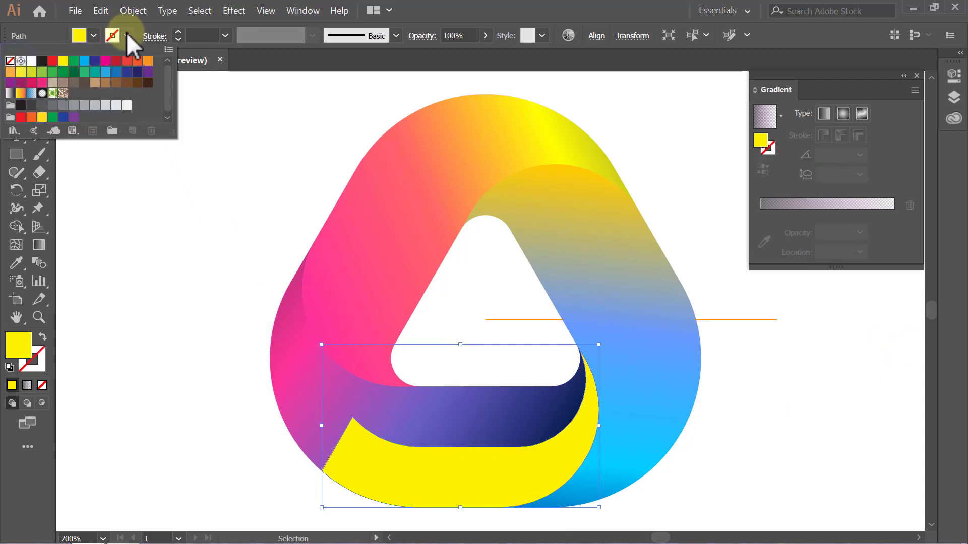
click(127, 36)
Step: Give the segment a diagonal black-to-purple gradient, with the purple end stop at 0% opacity
click(40, 245)
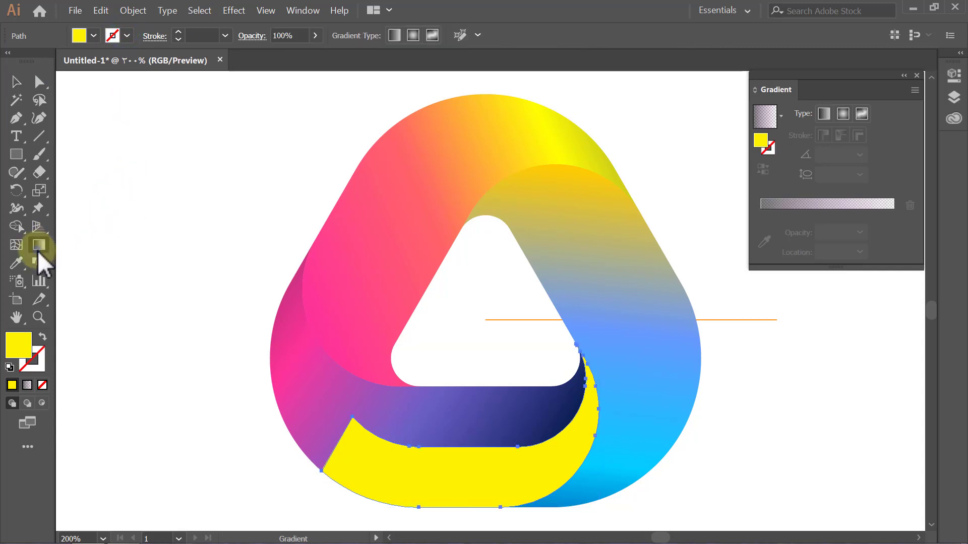
click(823, 114)
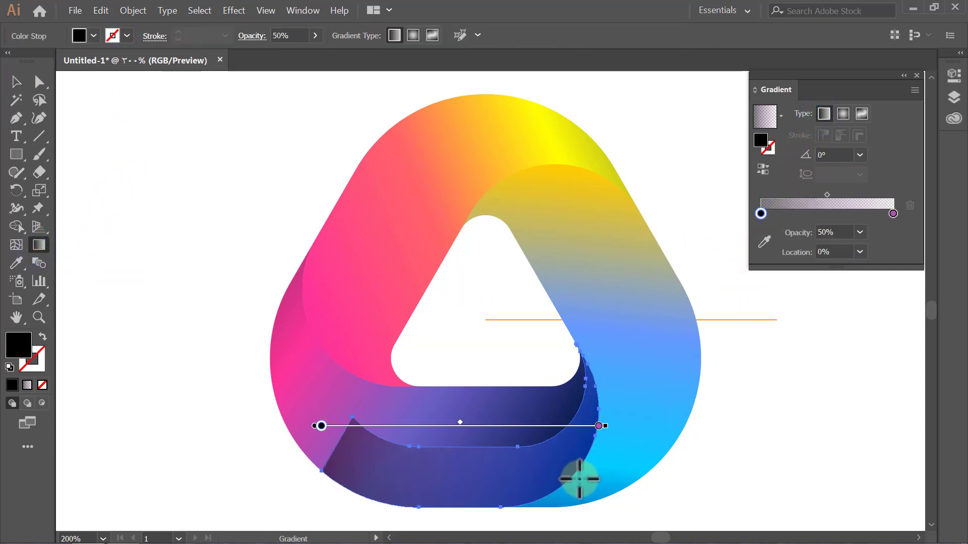
drag(572, 477, 415, 344)
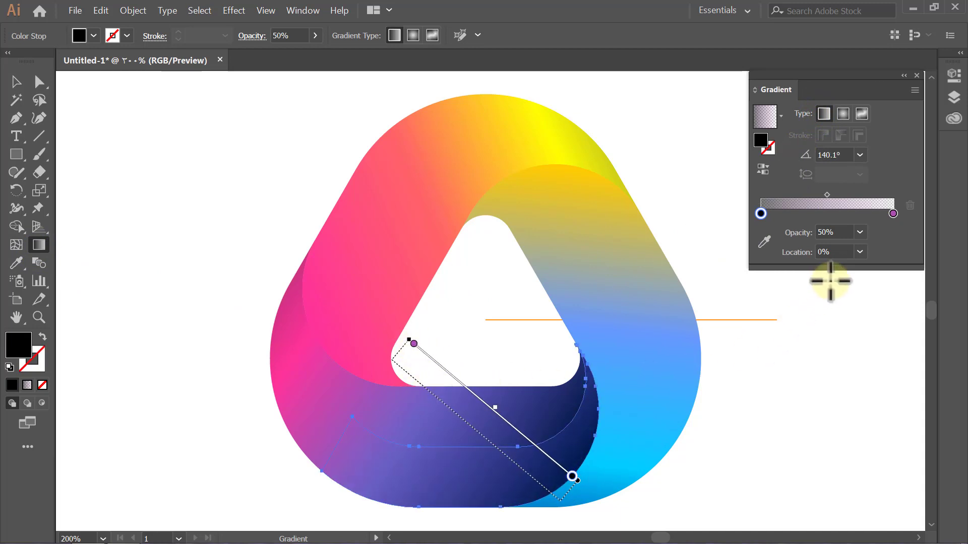
click(894, 214)
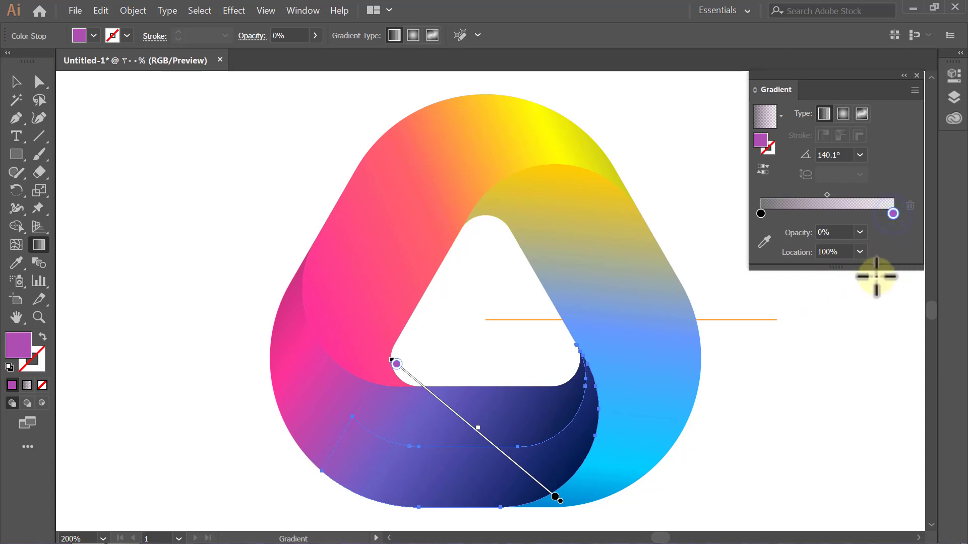
click(764, 242)
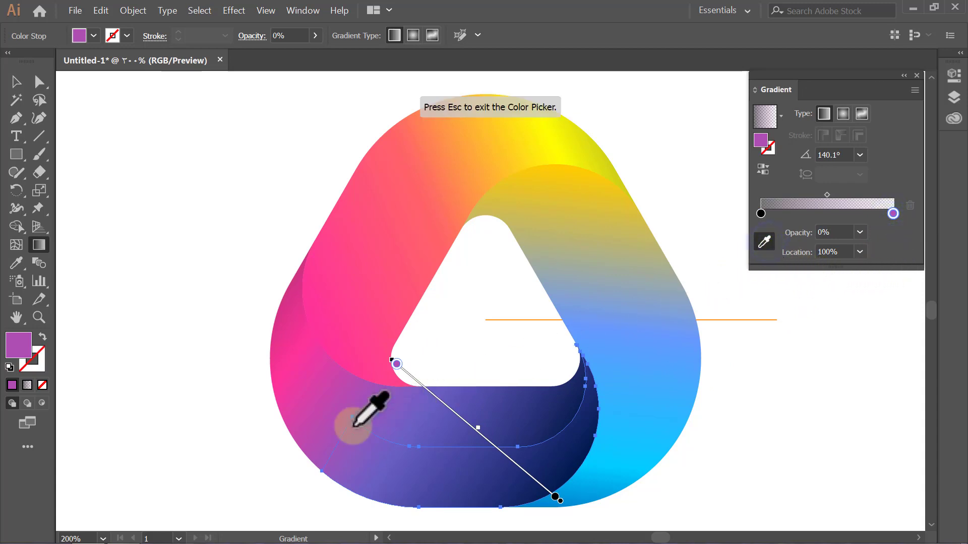
click(327, 441)
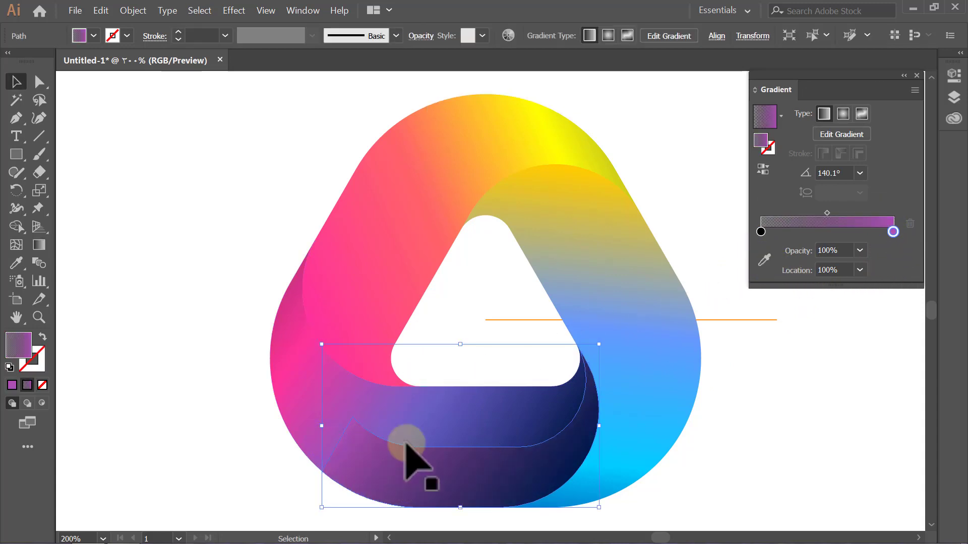
click(859, 250)
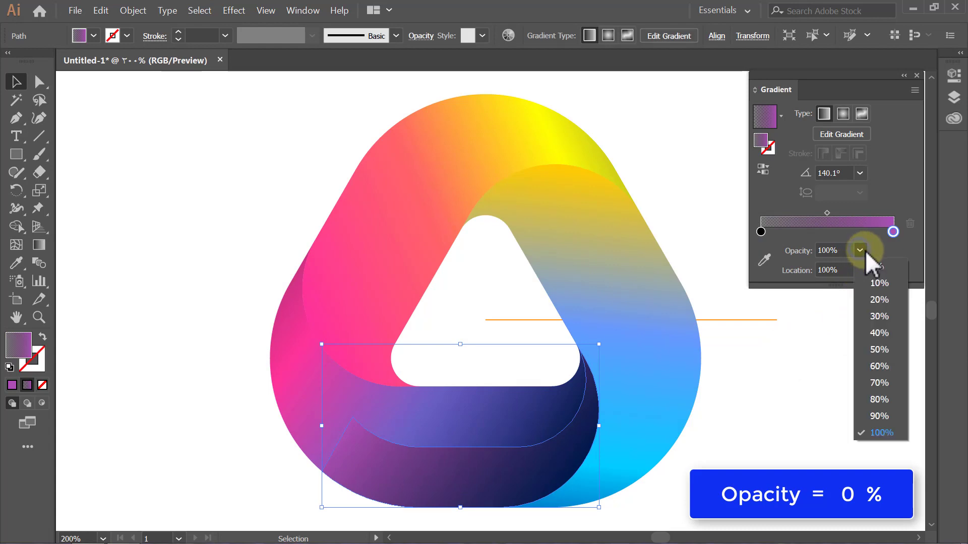
click(877, 267)
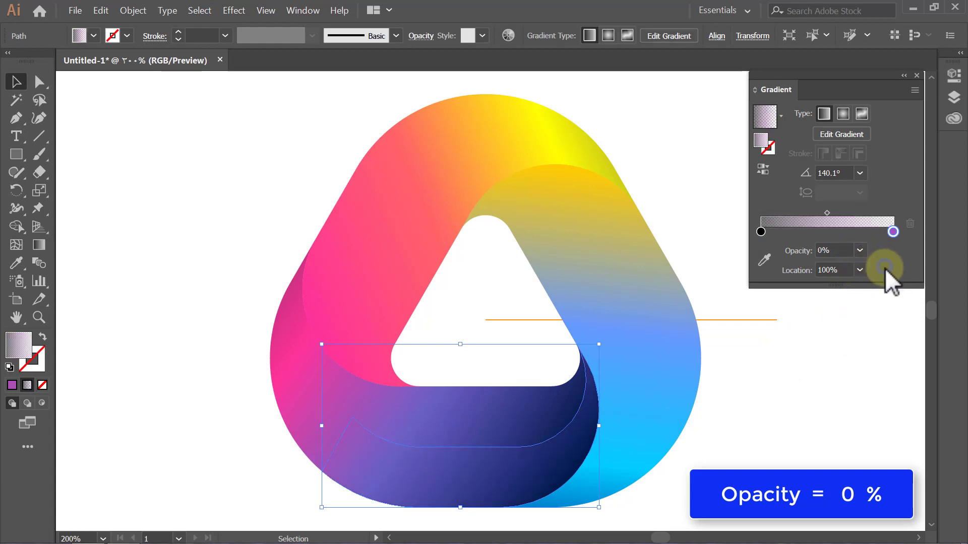
Step: Select the bottom purple band together with the larger bottom shape
click(861, 327)
click(496, 433)
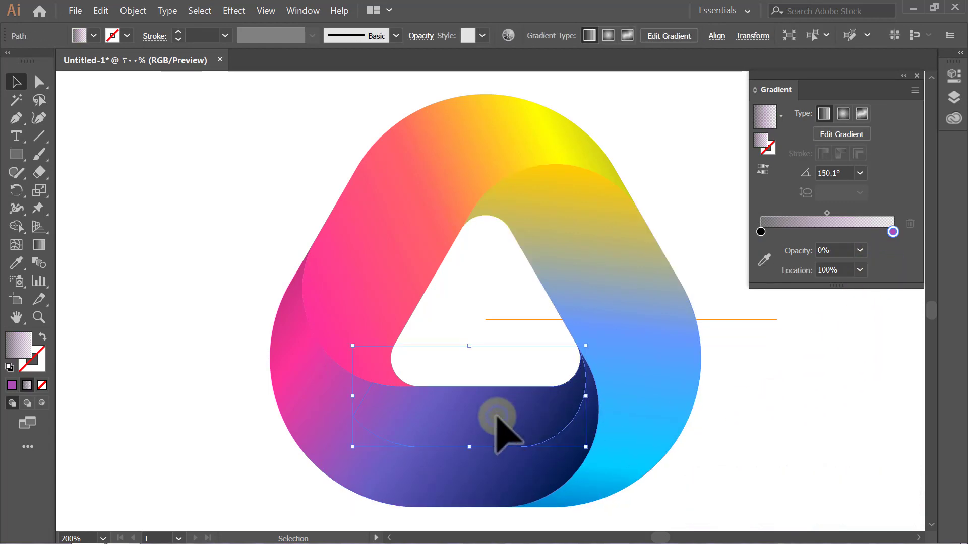
shift+click(484, 479)
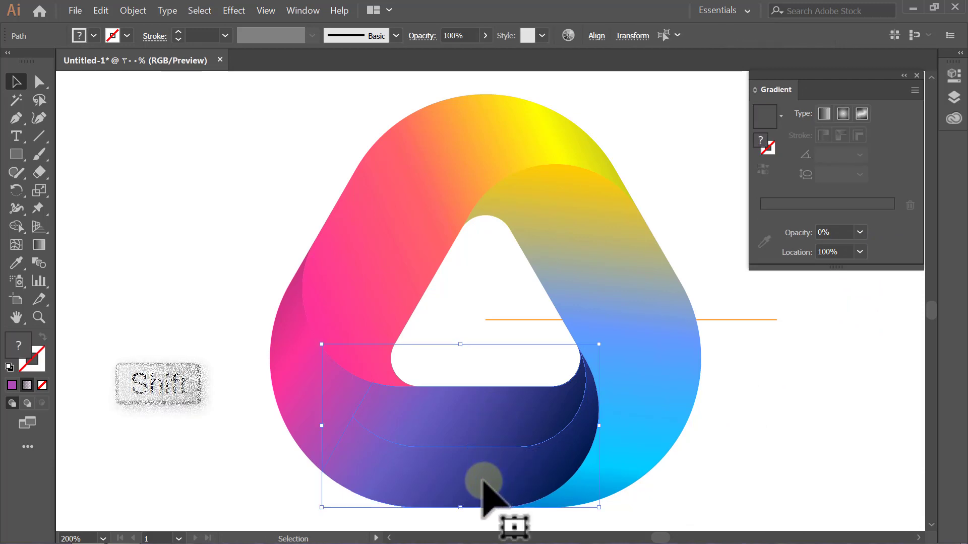
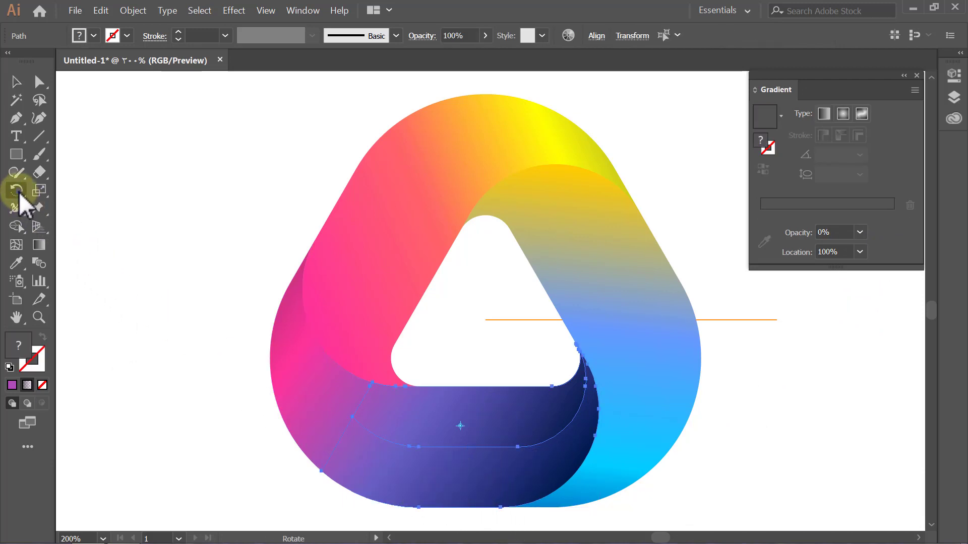
Step: Rotate-copy the dark shading shape 120° around the logo centre, then repeat for the third arm
alt+click(485, 320)
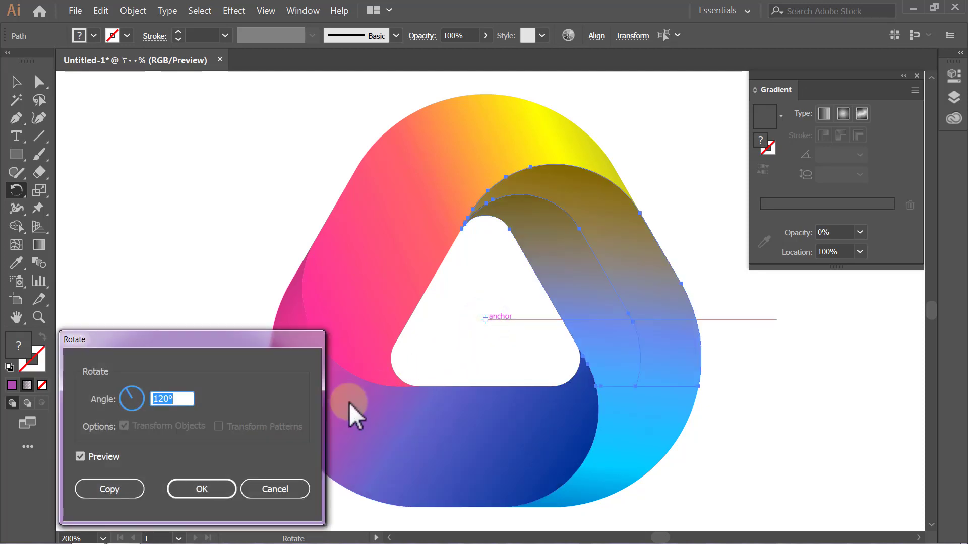
click(134, 487)
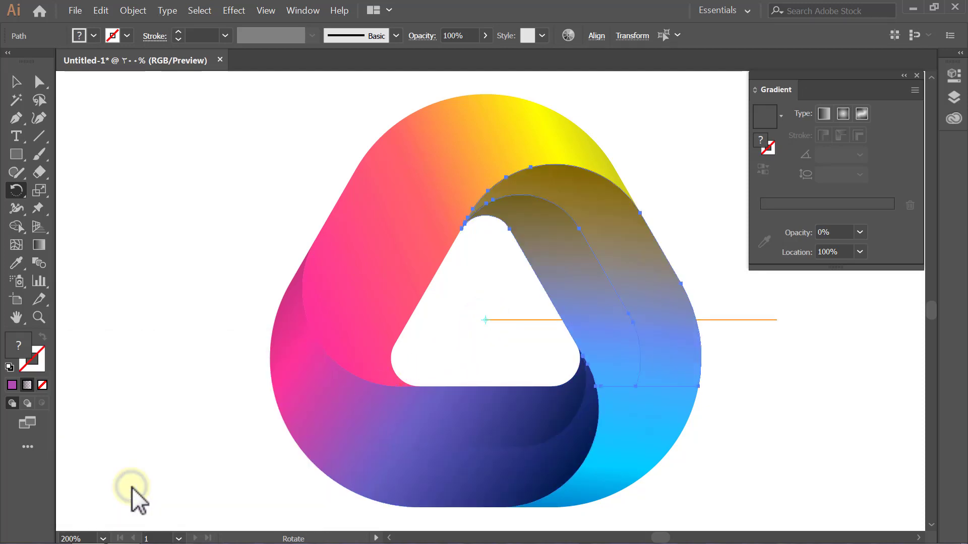
key(ctrl+d)
Step: Make the left arm's outer shading shape fade into ribbon-sampled orange at 0% opacity
key(v)
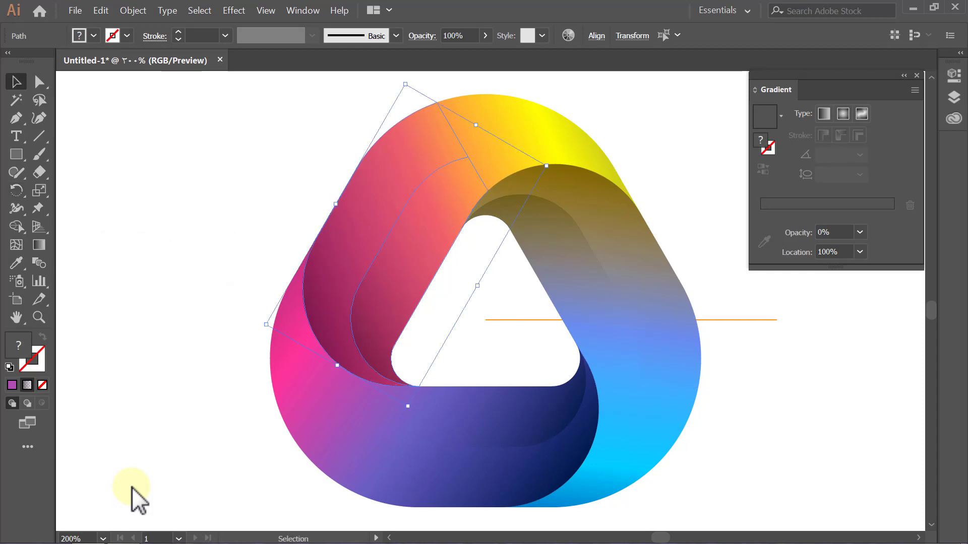
click(132, 486)
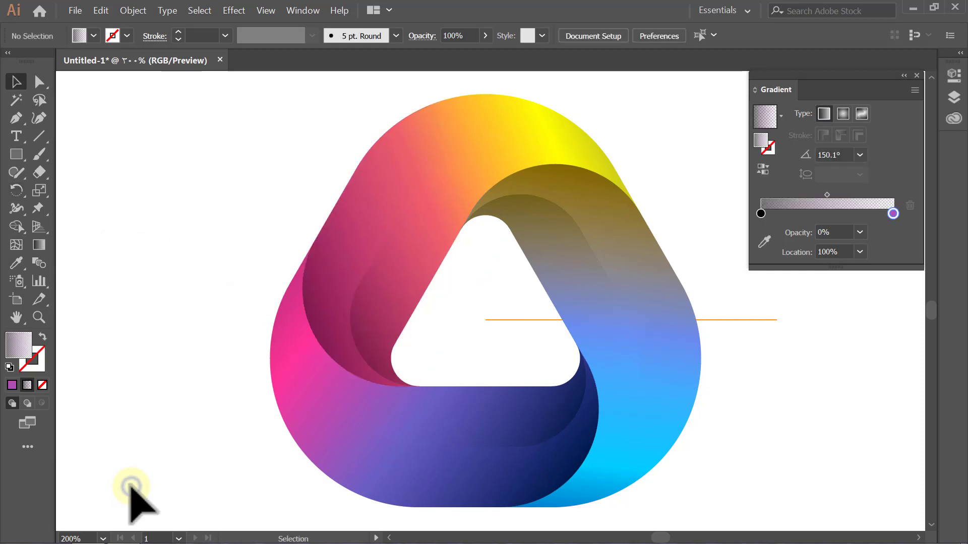
click(333, 279)
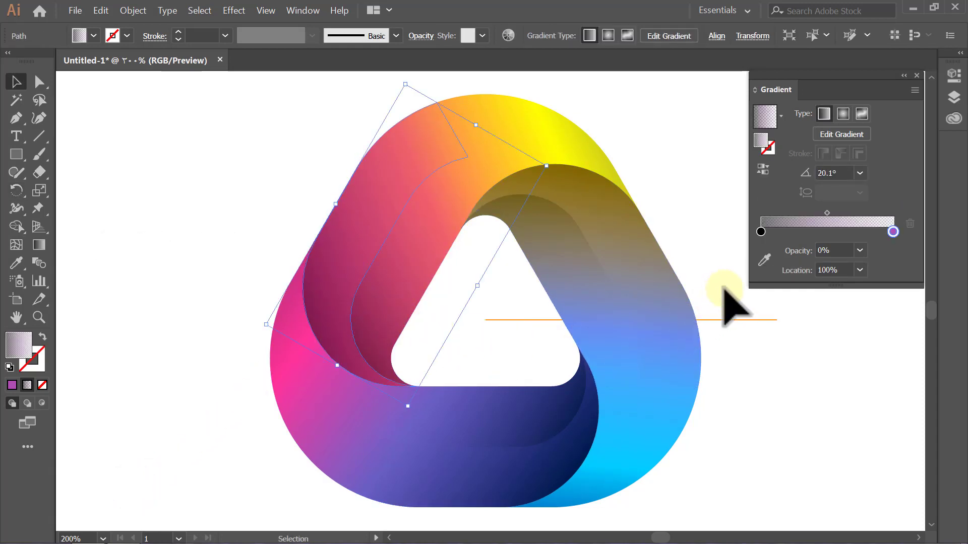
click(764, 259)
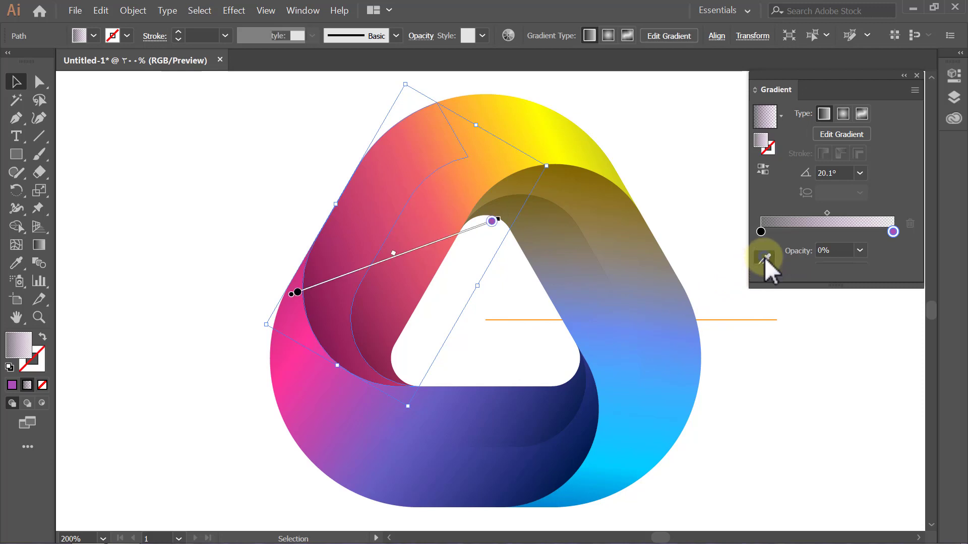
click(462, 126)
key(Escape)
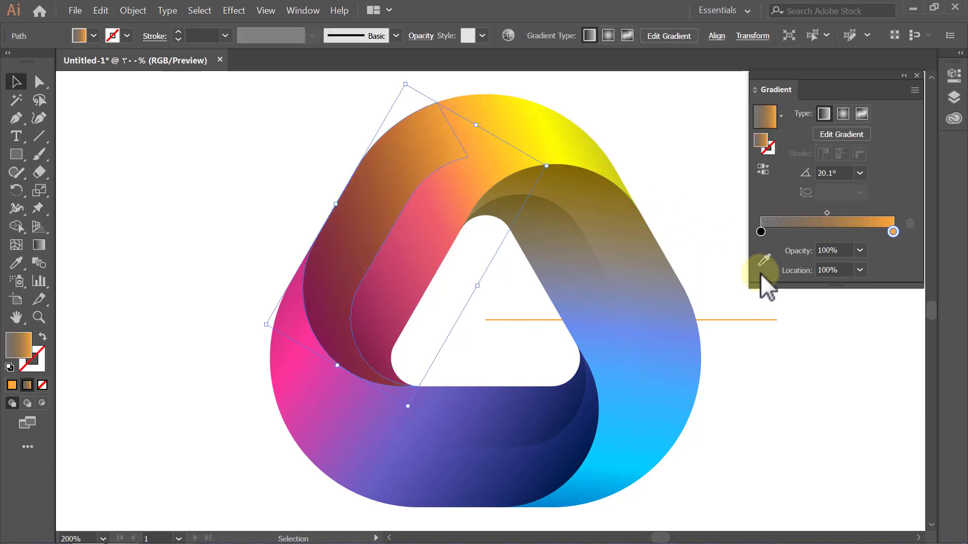
click(859, 250)
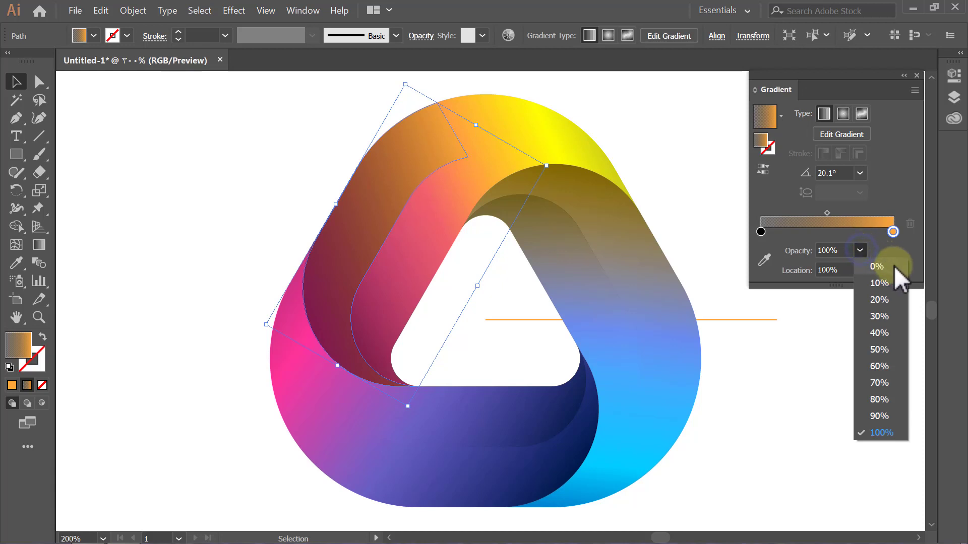
click(877, 266)
click(857, 335)
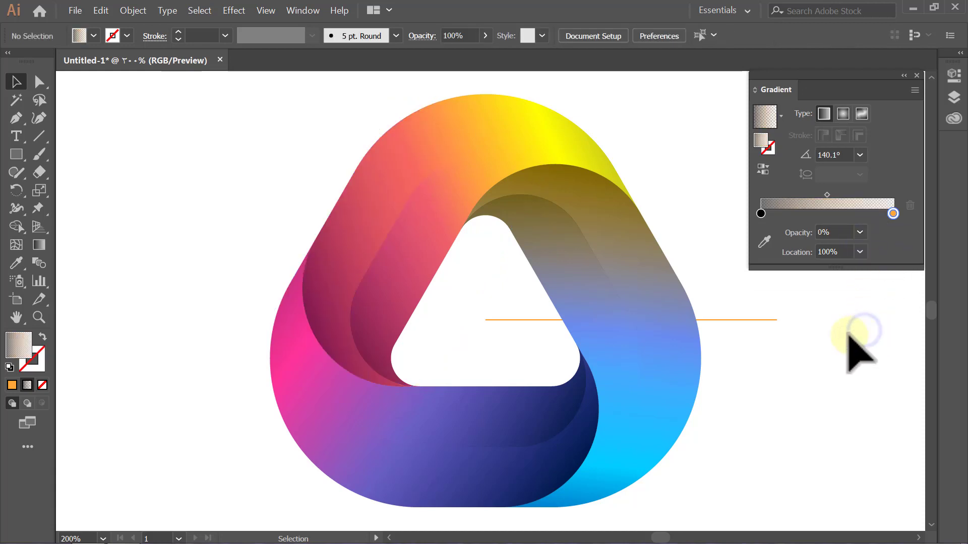
Step: Give the left arm's inner shading shape the same fade into transparent sampled orange
click(391, 296)
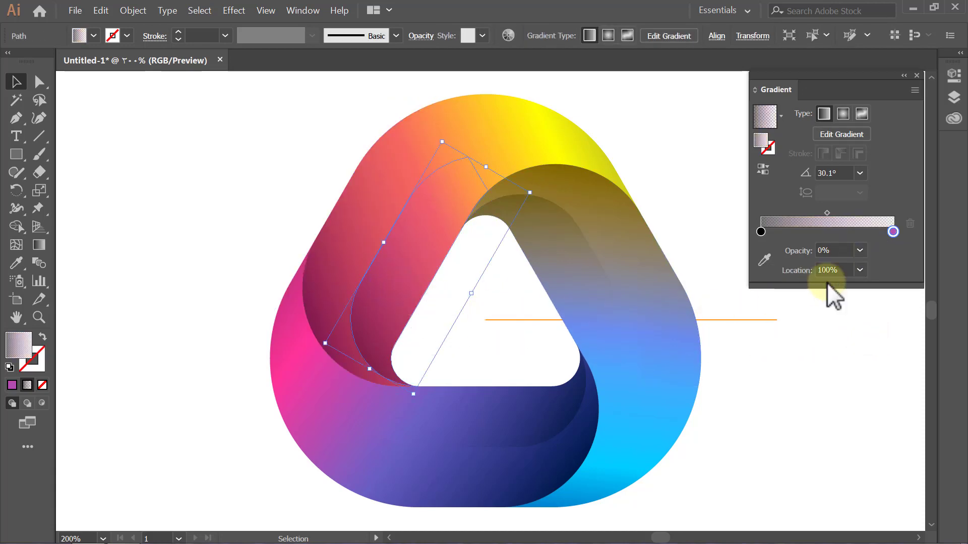
click(894, 232)
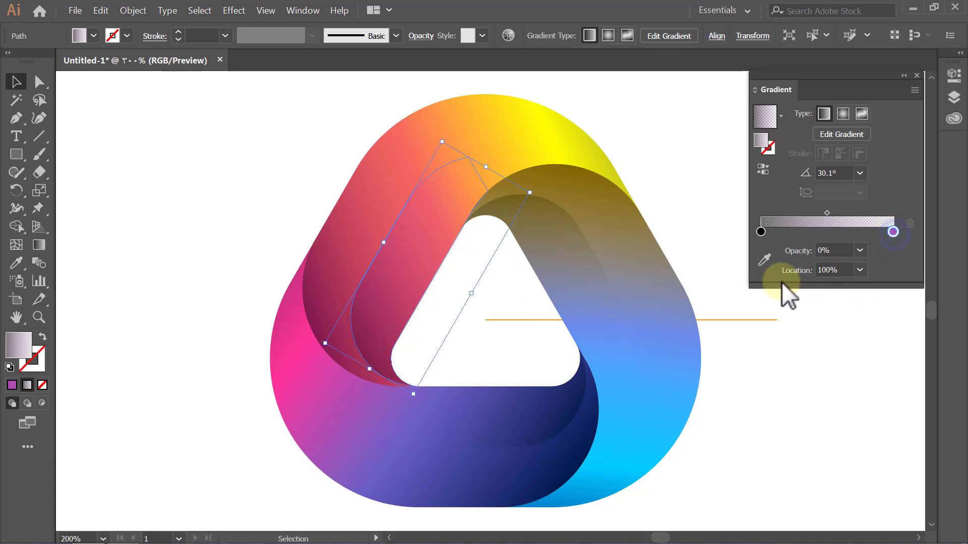
click(764, 259)
click(487, 162)
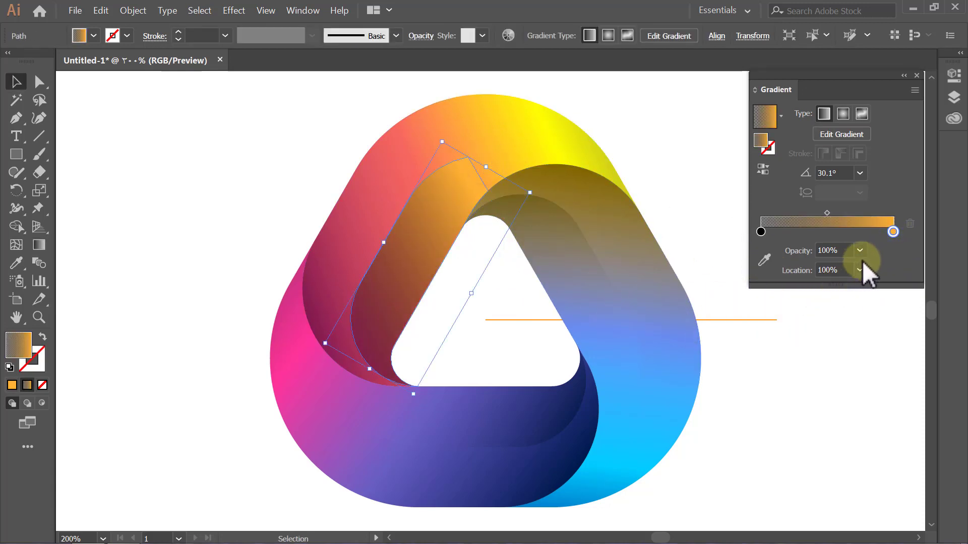
click(860, 251)
click(891, 268)
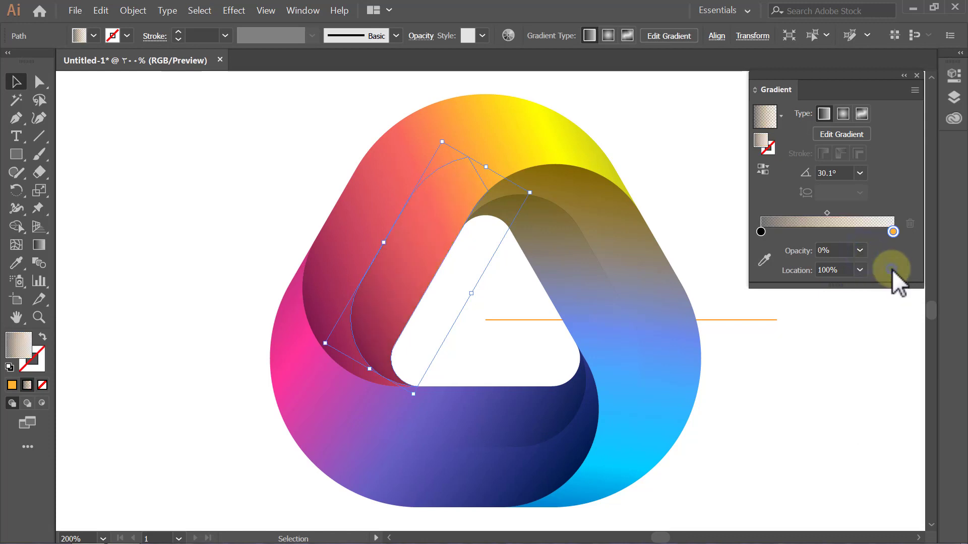
click(882, 310)
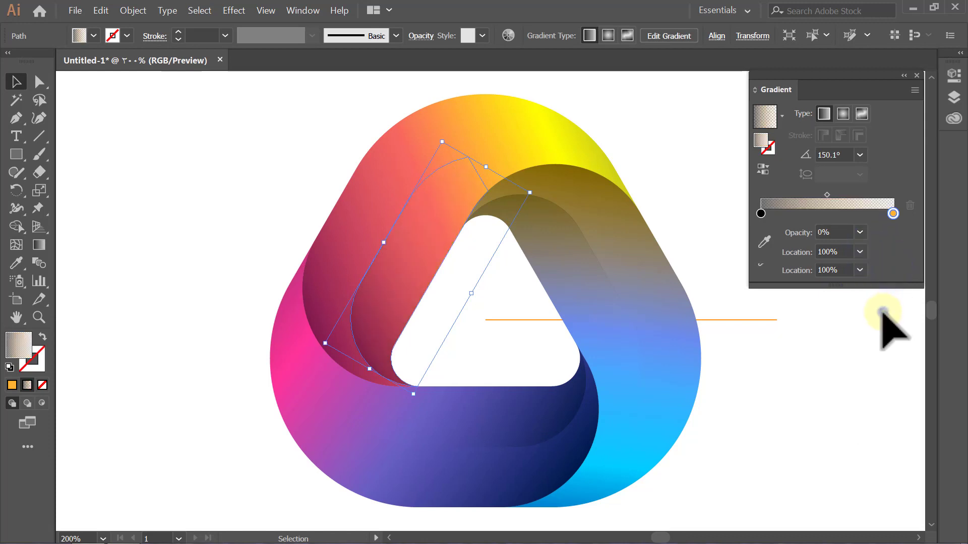
Step: Make the right arm's outer shading shape fade into ribbon-sampled blue at 0% opacity
click(643, 272)
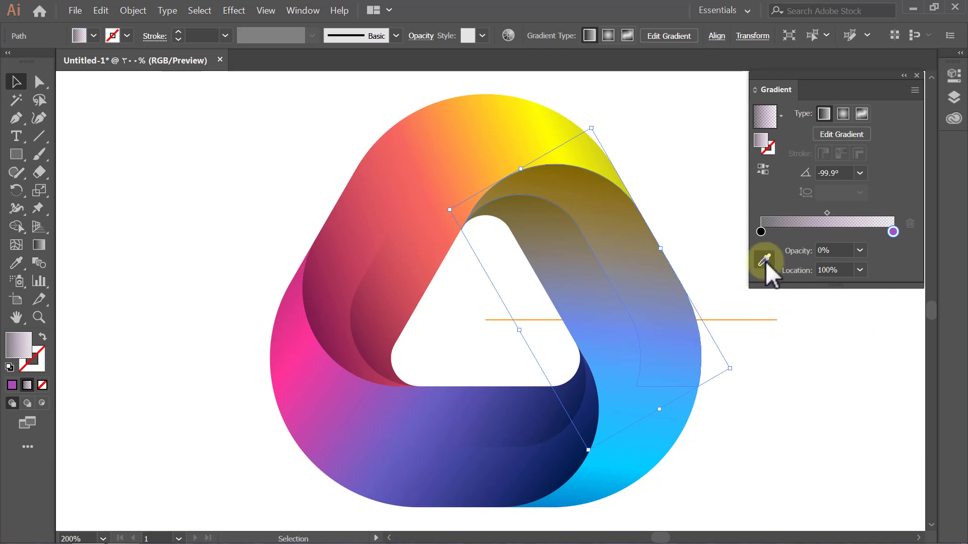
click(764, 261)
click(674, 396)
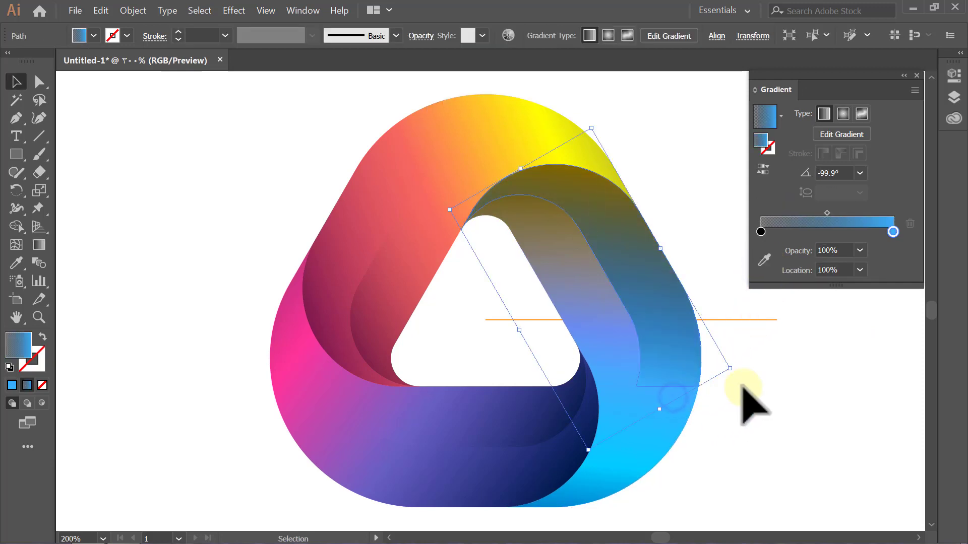
click(859, 251)
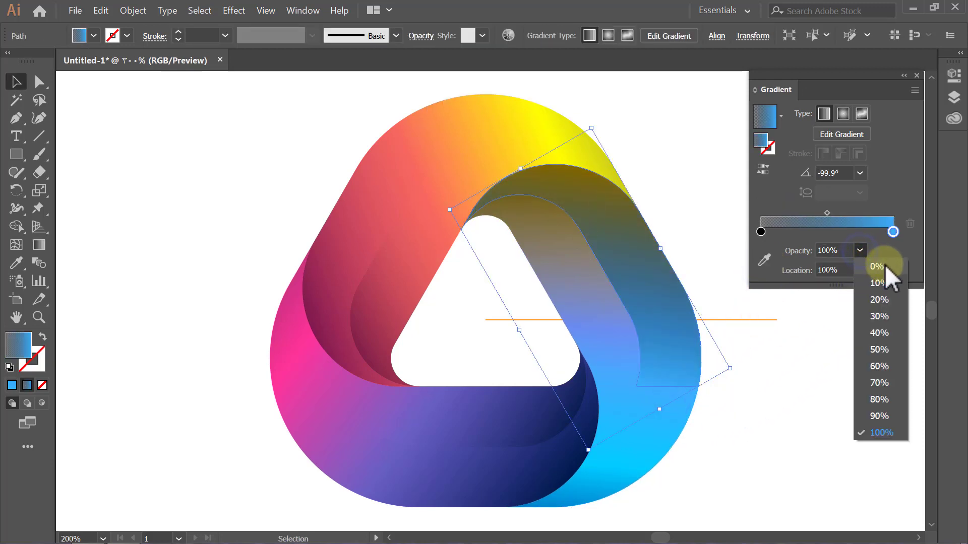
click(879, 267)
click(876, 317)
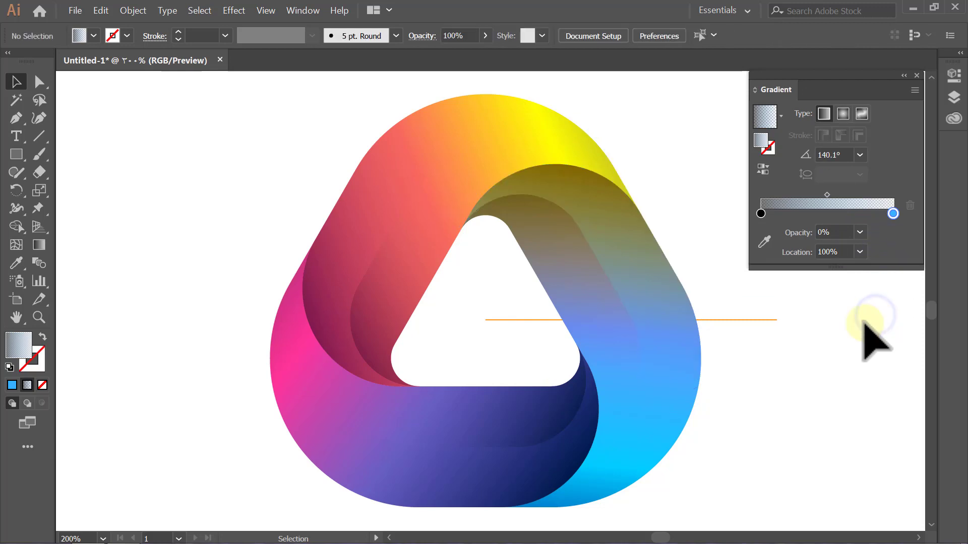
Step: Give the right arm's inner shading shape the same fade into transparent sampled blue
click(588, 324)
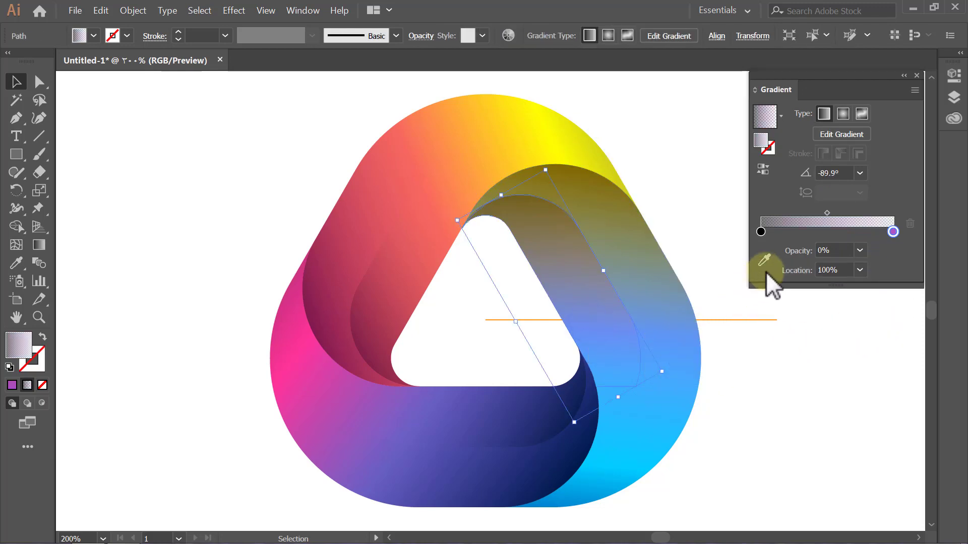
click(765, 260)
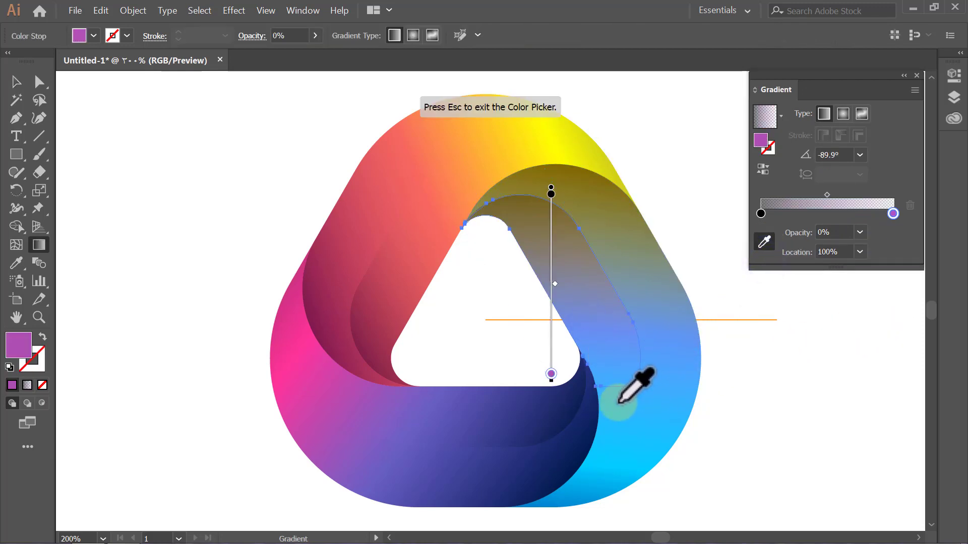
click(618, 403)
key(Escape)
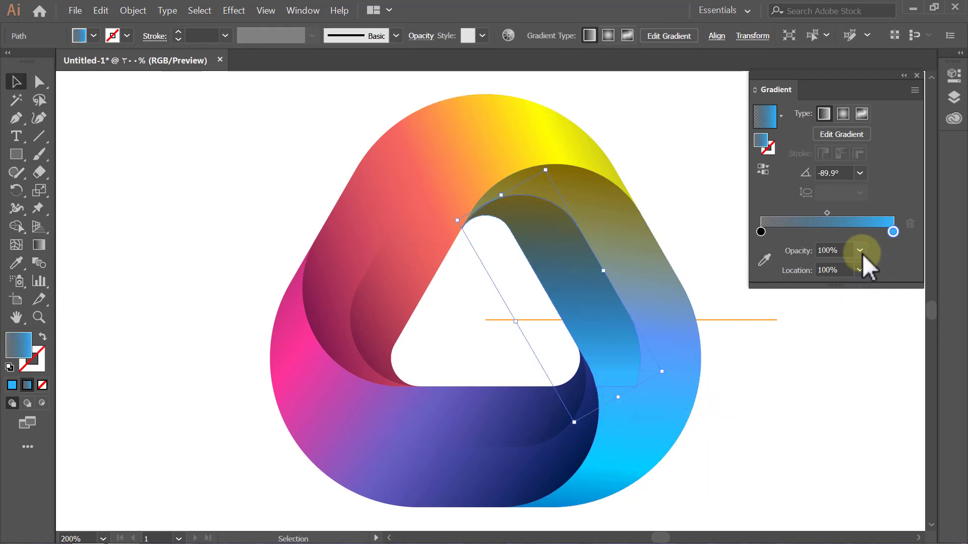
click(861, 252)
click(891, 278)
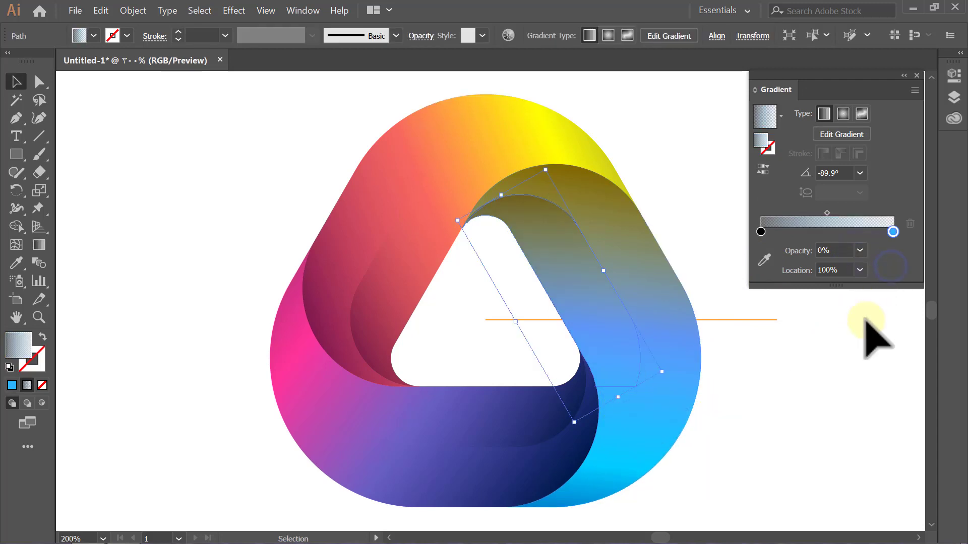
click(864, 318)
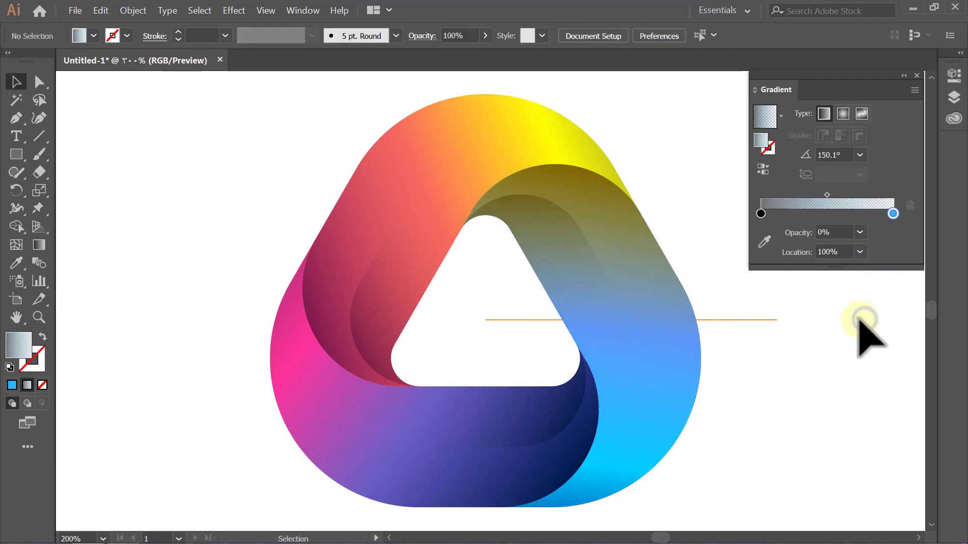
Step: Delete the orange horizontal guide line and group all the logo pieces together
click(916, 75)
drag(803, 303, 758, 346)
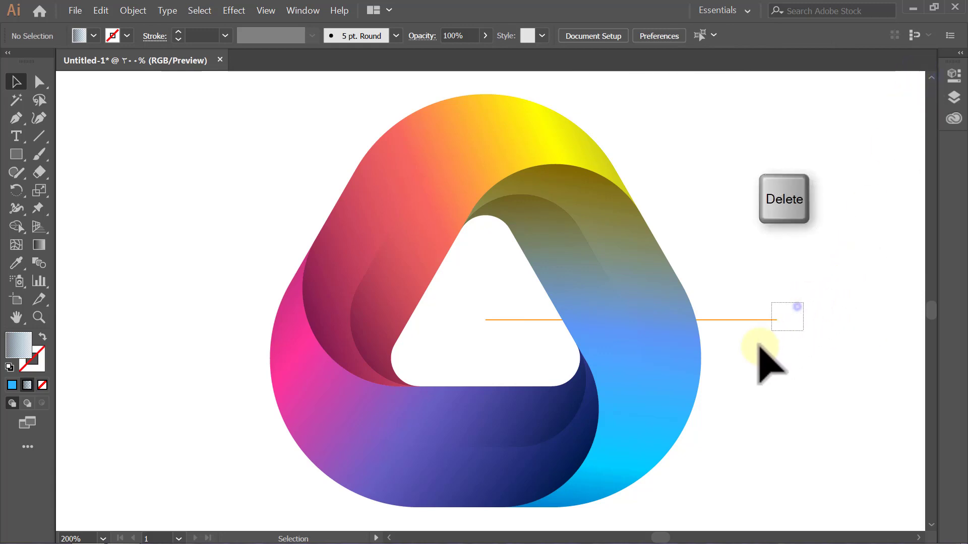
key(Delete)
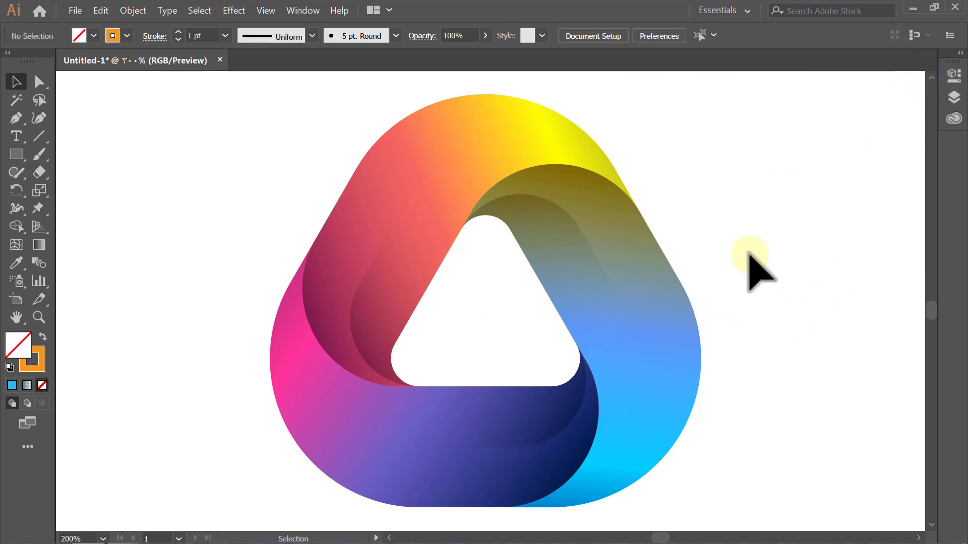
drag(763, 116, 220, 461)
click(132, 11)
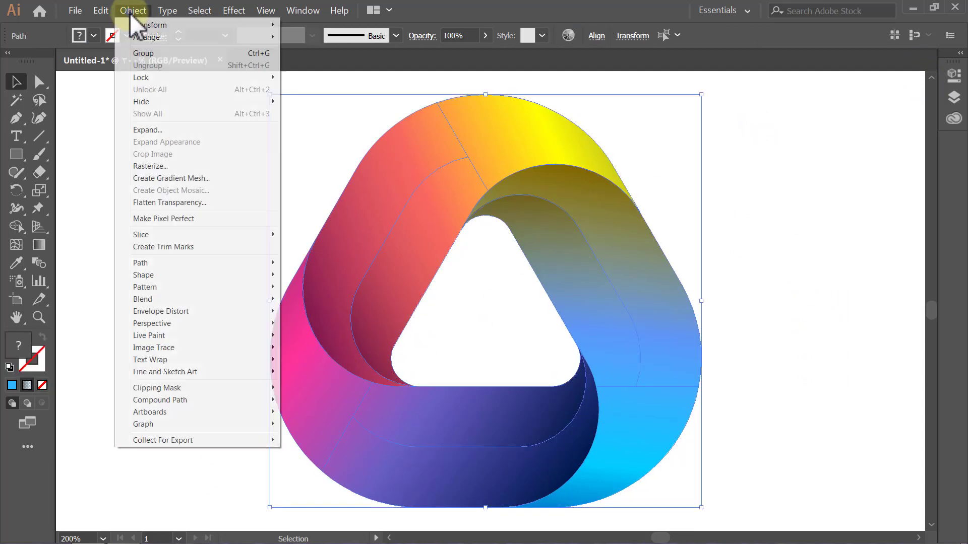
click(150, 51)
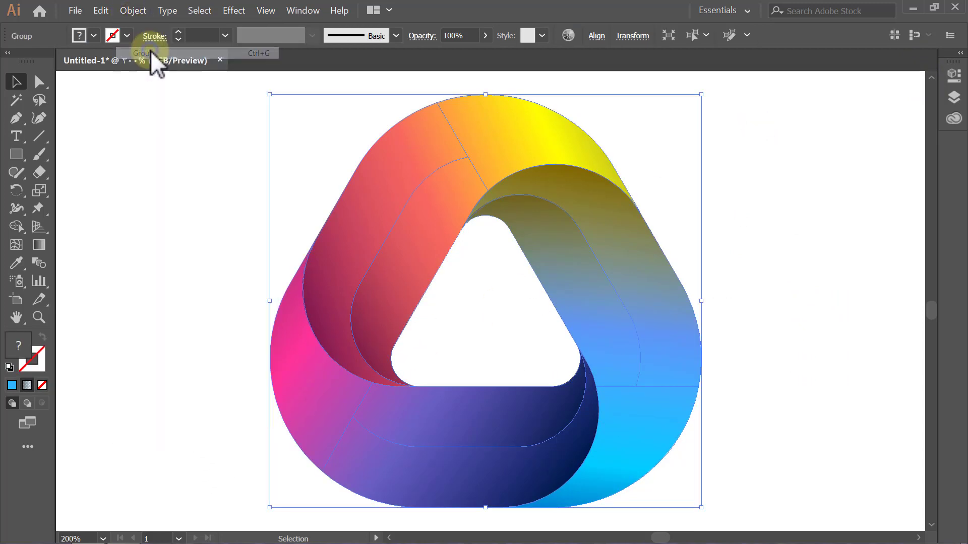
click(155, 86)
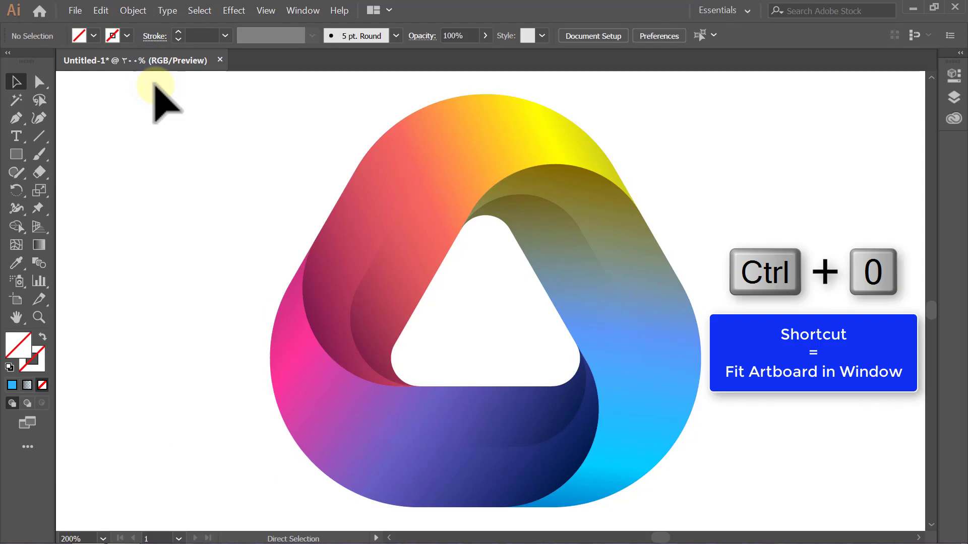
key(ctrl+0)
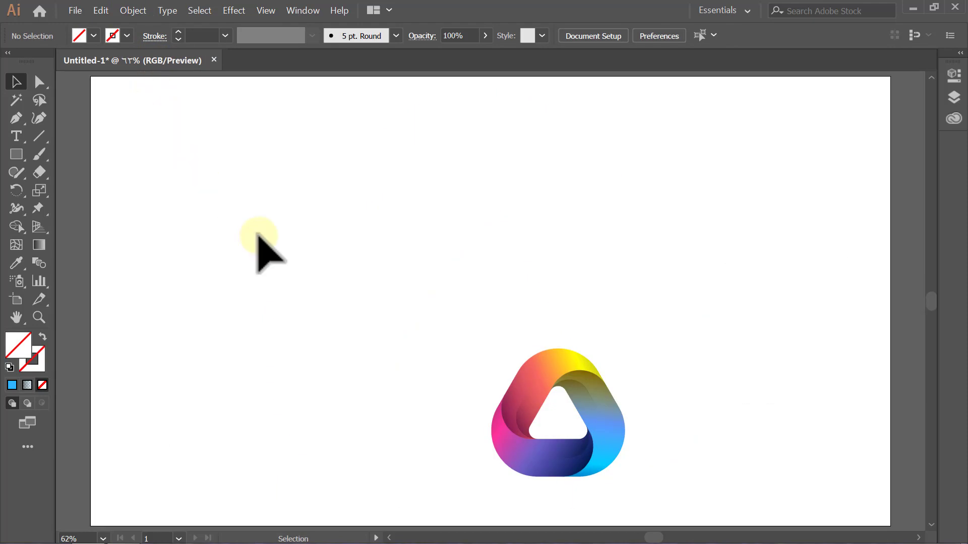
Step: Align the logo group to the artboard, centred horizontally and vertically
click(523, 373)
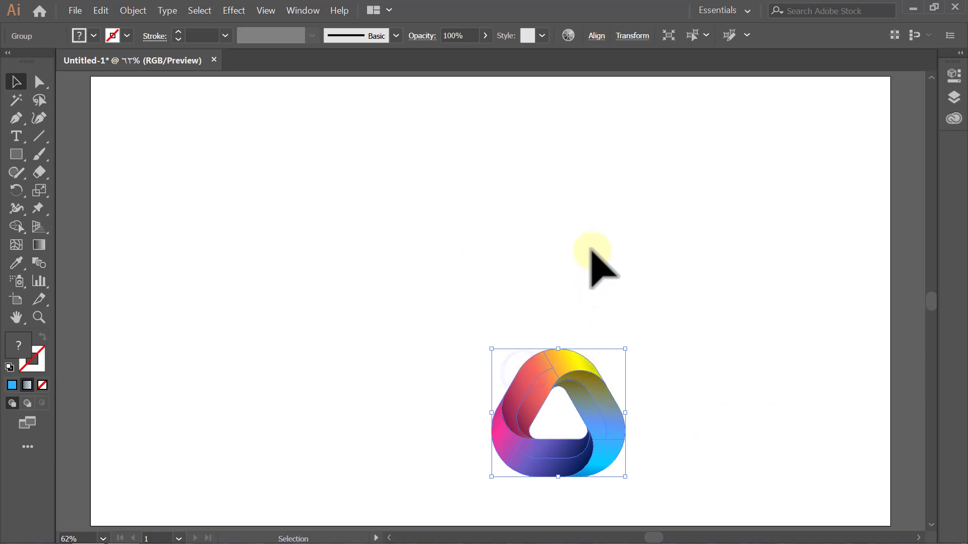
click(595, 36)
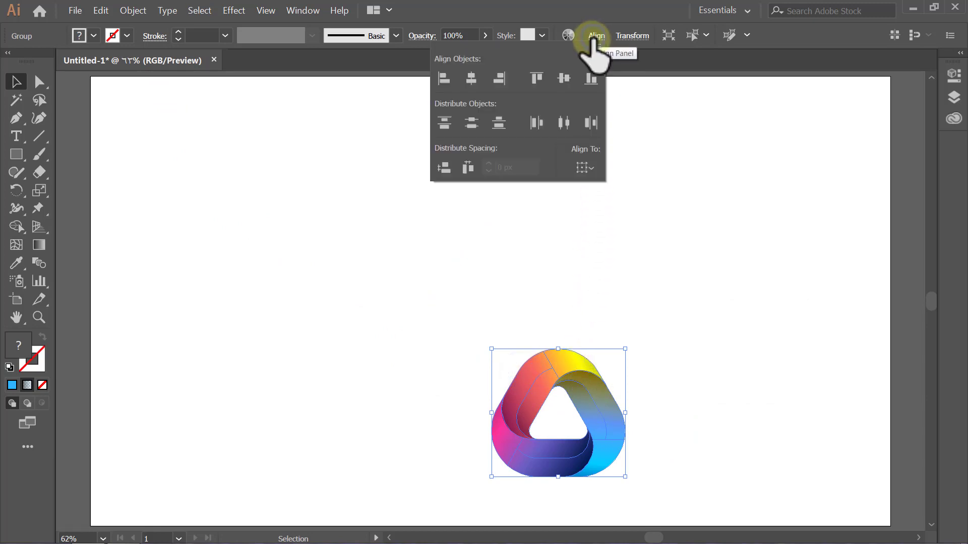
click(585, 168)
click(609, 211)
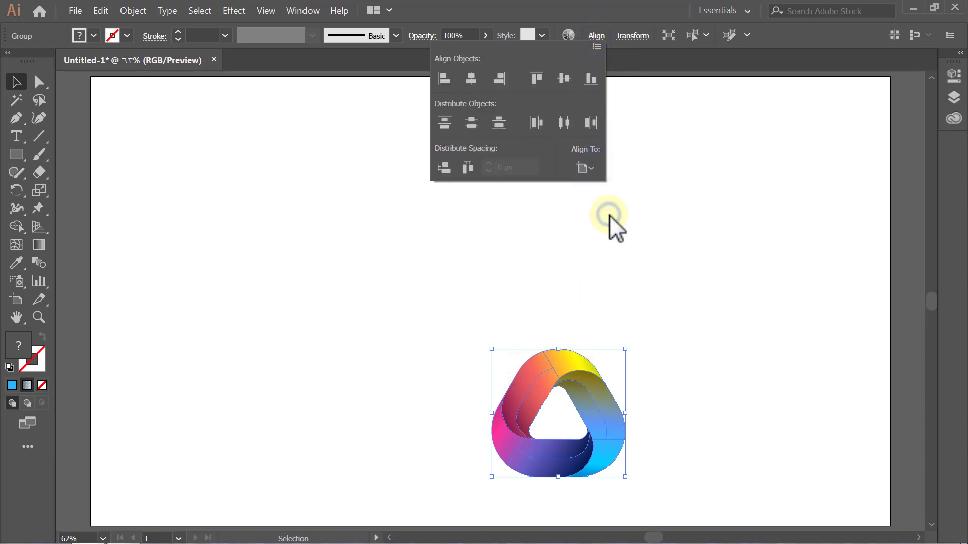
click(472, 78)
click(564, 80)
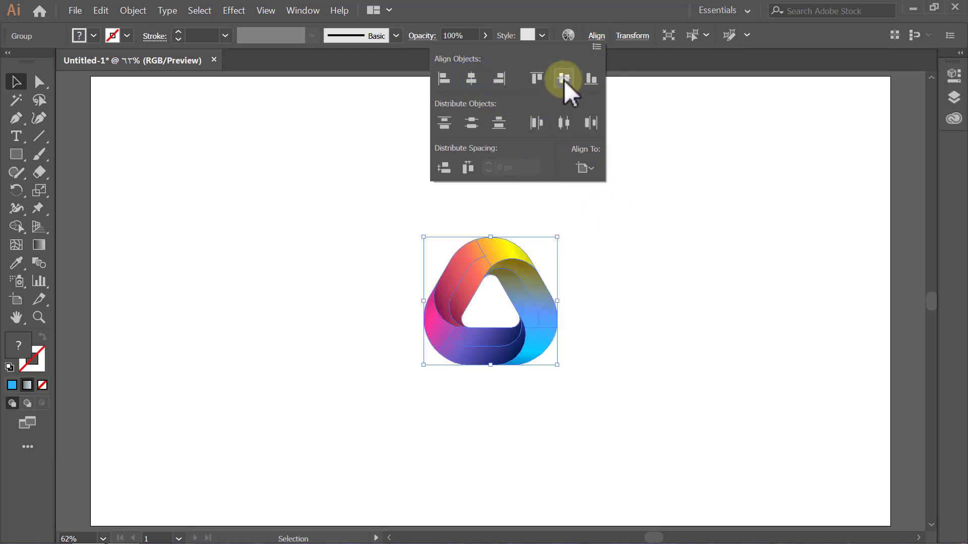
click(591, 36)
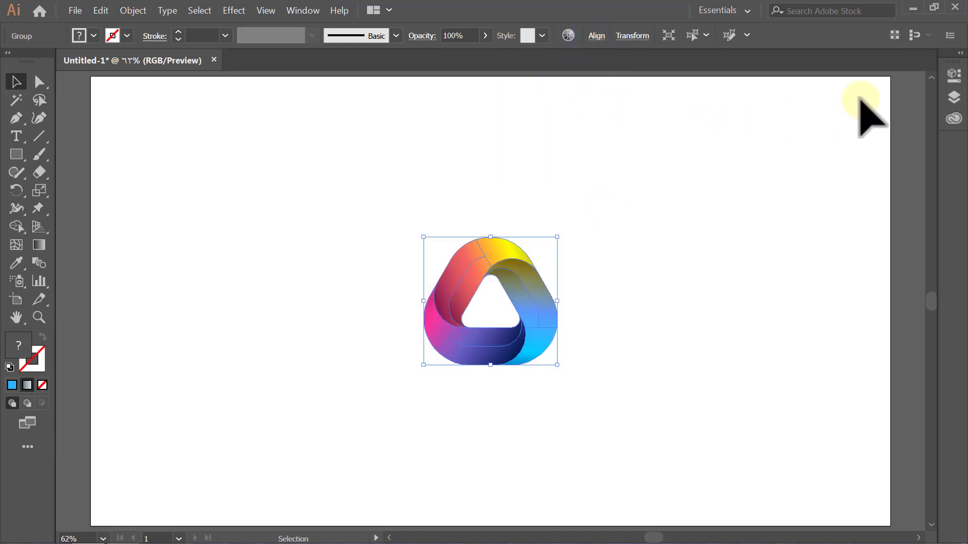
Step: Set the logo group's height to 1150 px with proportions constrained
click(957, 56)
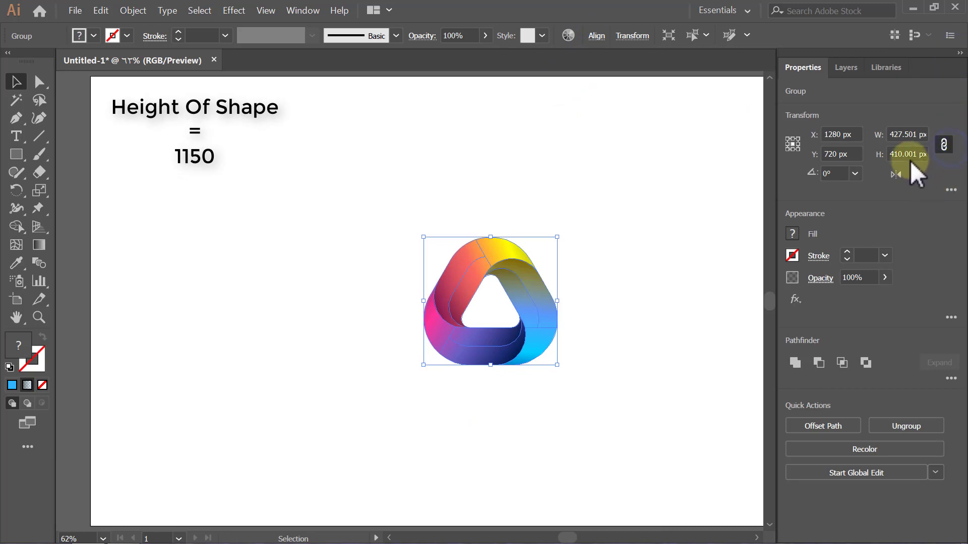
text(11)
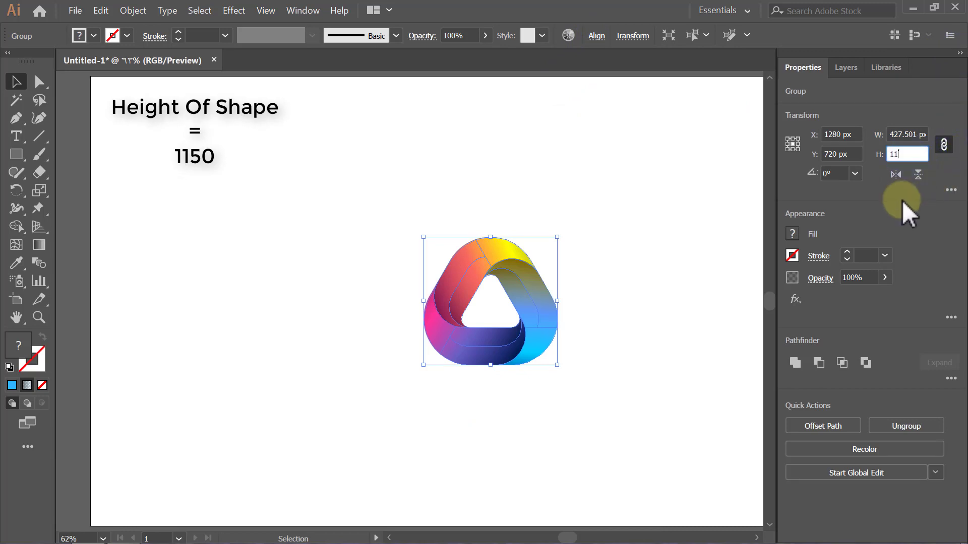
text(50)
key(Return)
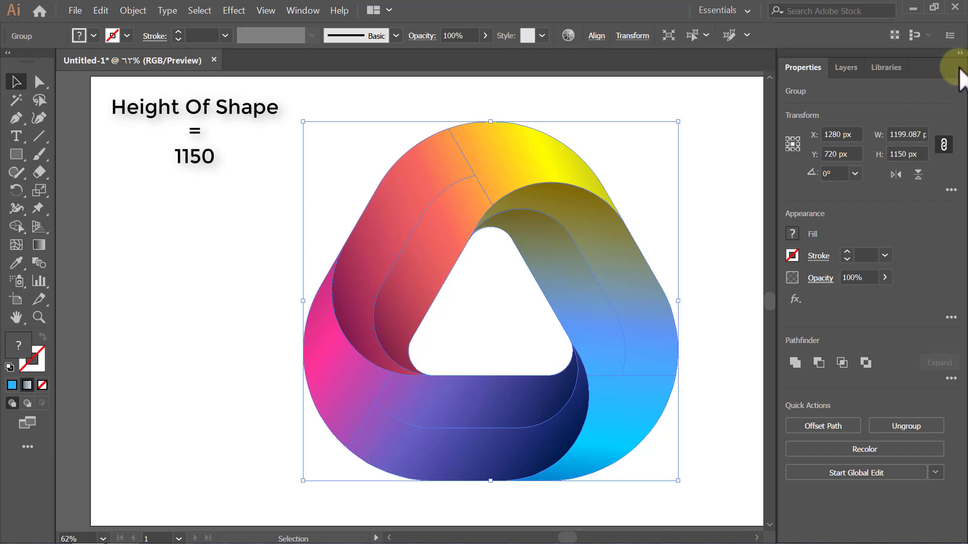
click(959, 53)
click(882, 99)
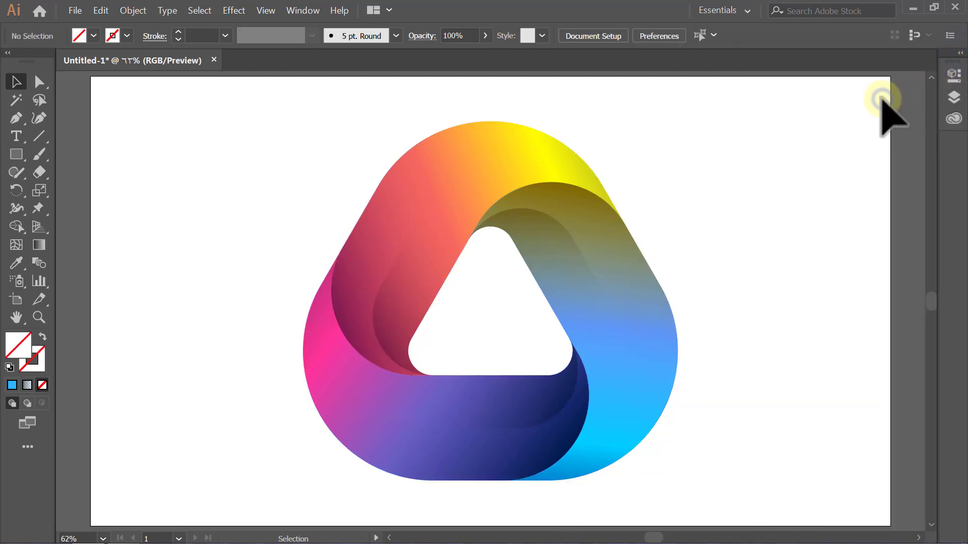
Step: Create a cyan-filled rectangle of exactly 2560 × 1440 px
click(20, 153)
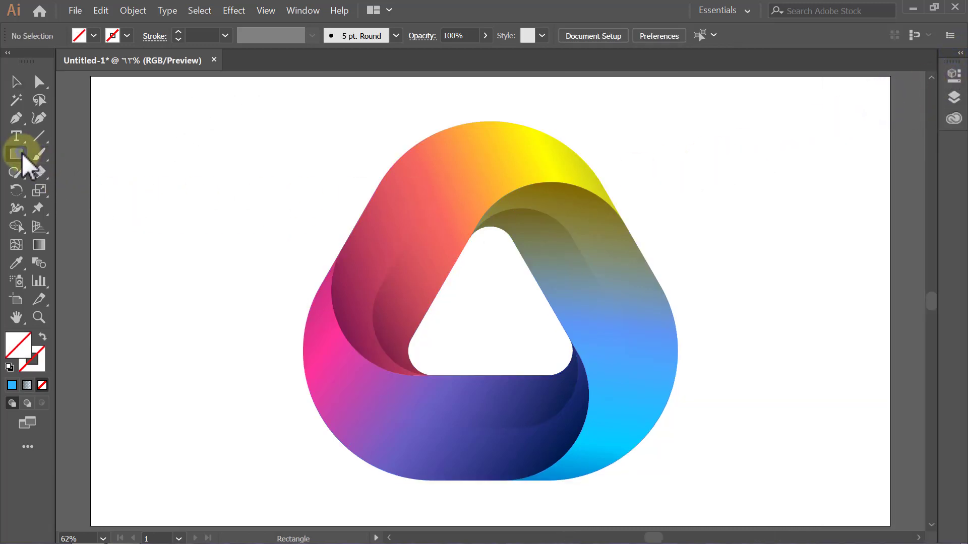
click(94, 36)
click(86, 61)
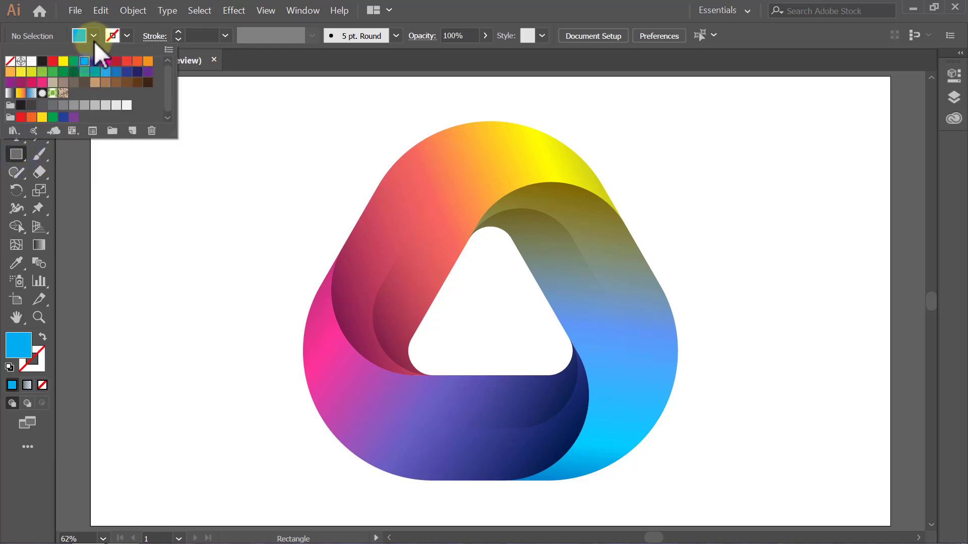
click(95, 36)
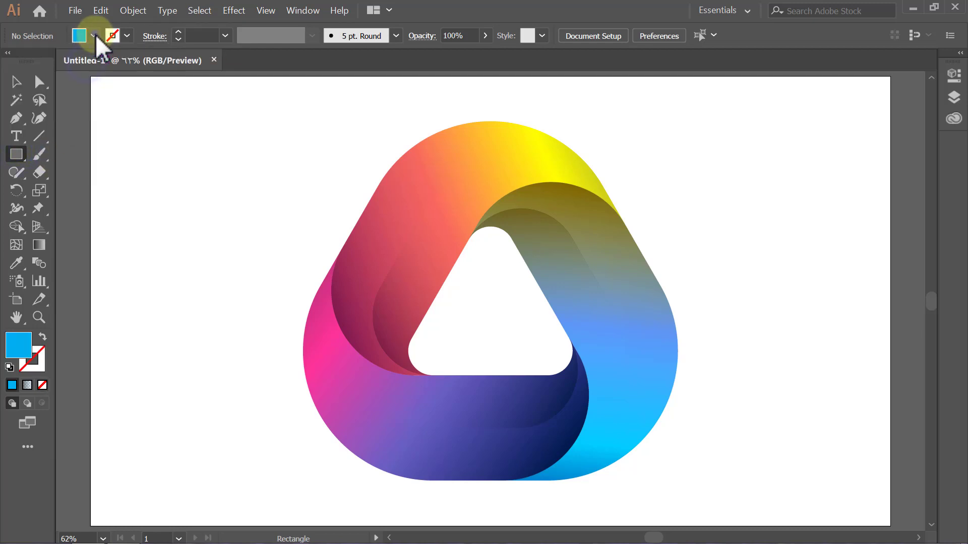
click(141, 120)
text(25)
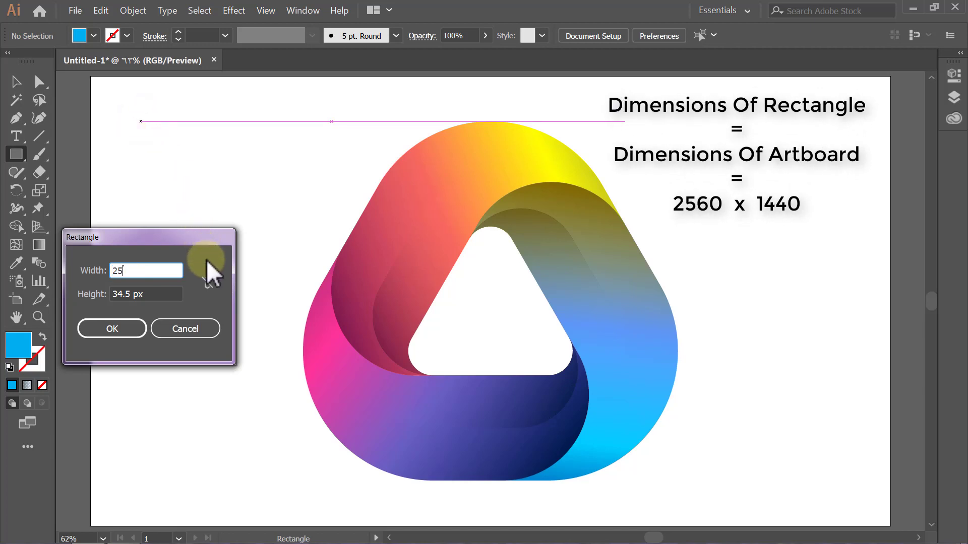
text(60)
drag(151, 295, 93, 295)
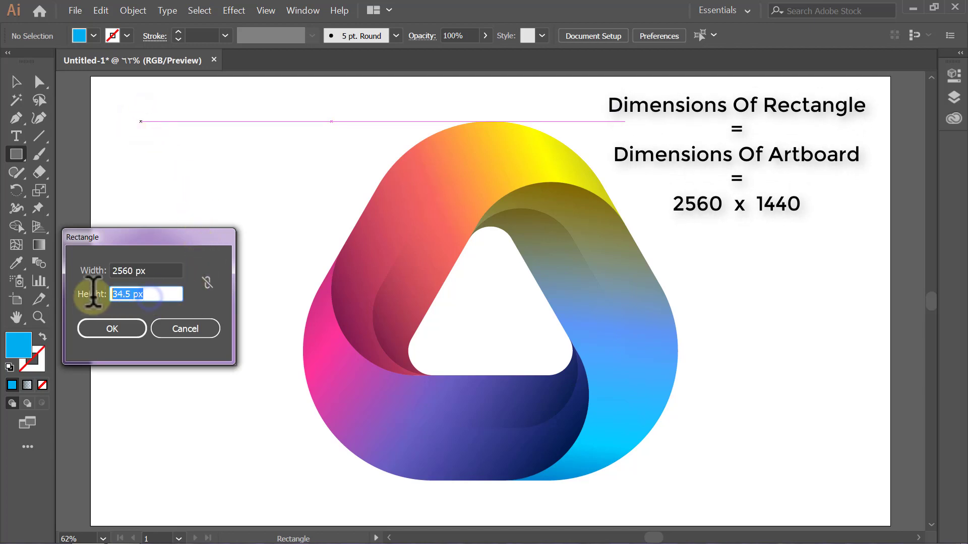
text(1440)
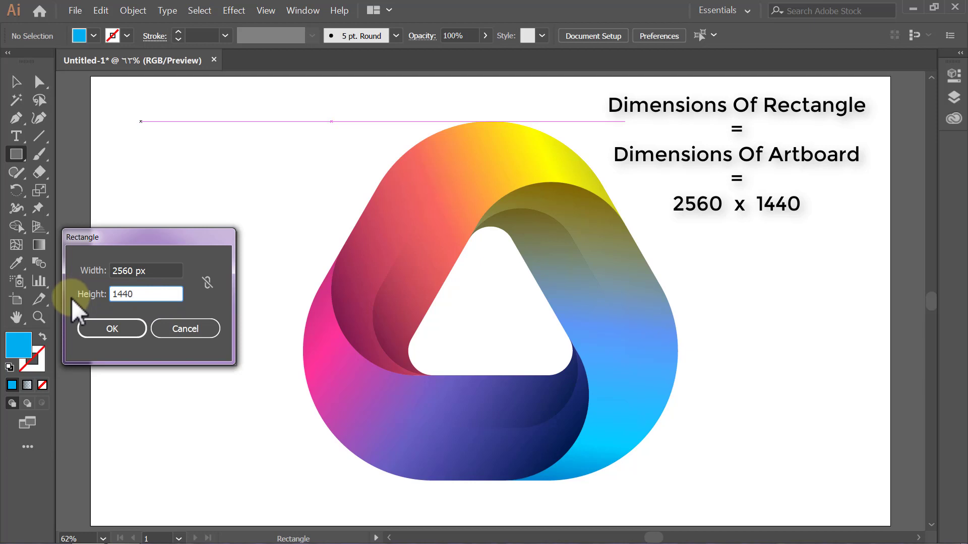
click(96, 330)
Step: Centre the rectangle on the artboard and send it behind the logo
key(v)
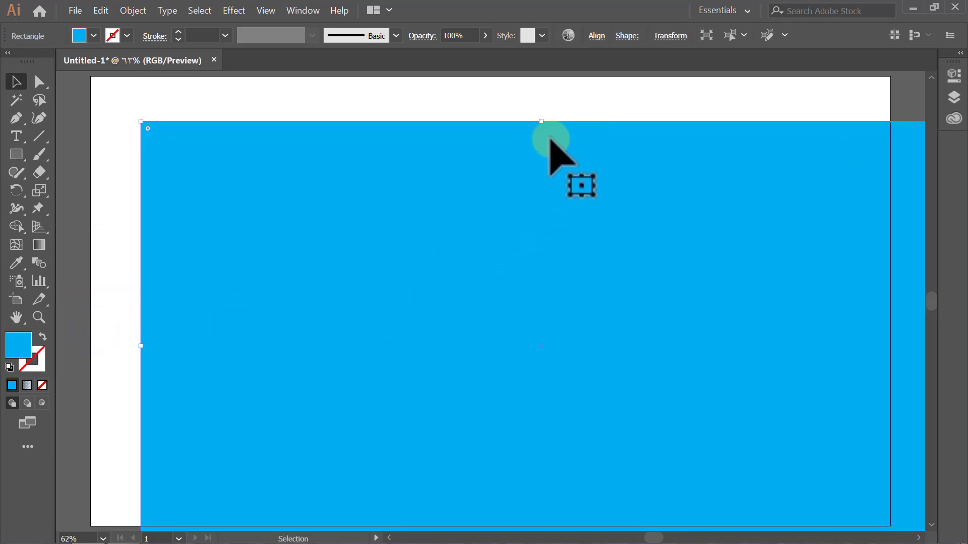
click(597, 36)
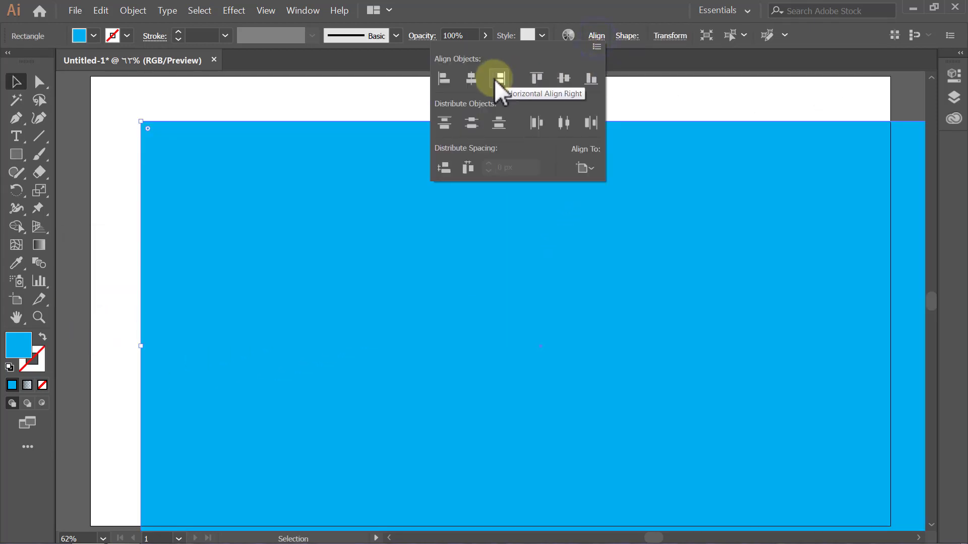
click(470, 78)
click(563, 78)
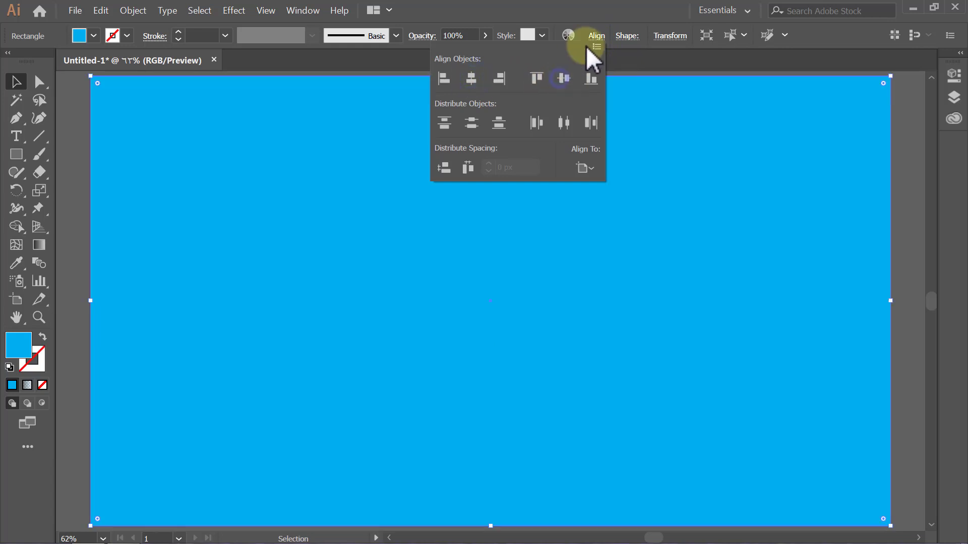
click(594, 36)
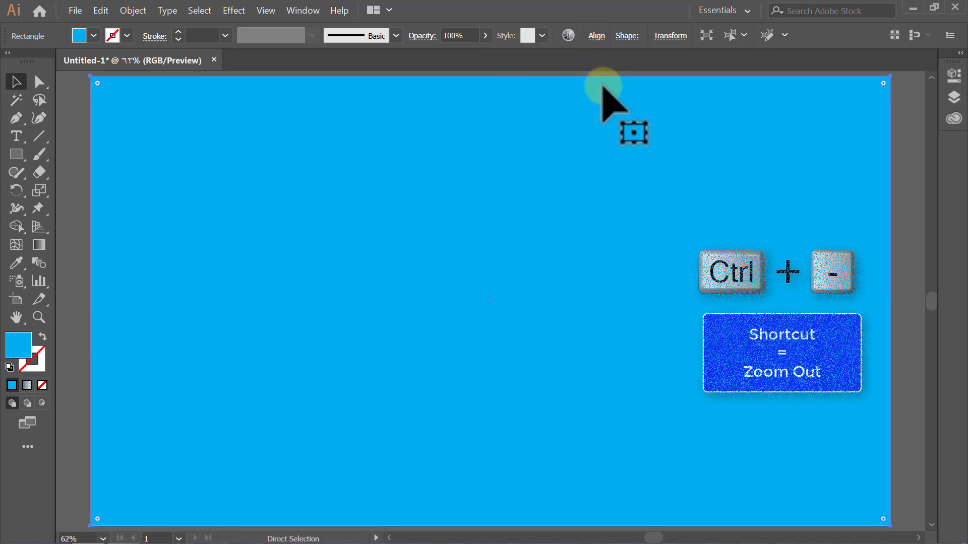
key(ctrl+shift+bracketleft)
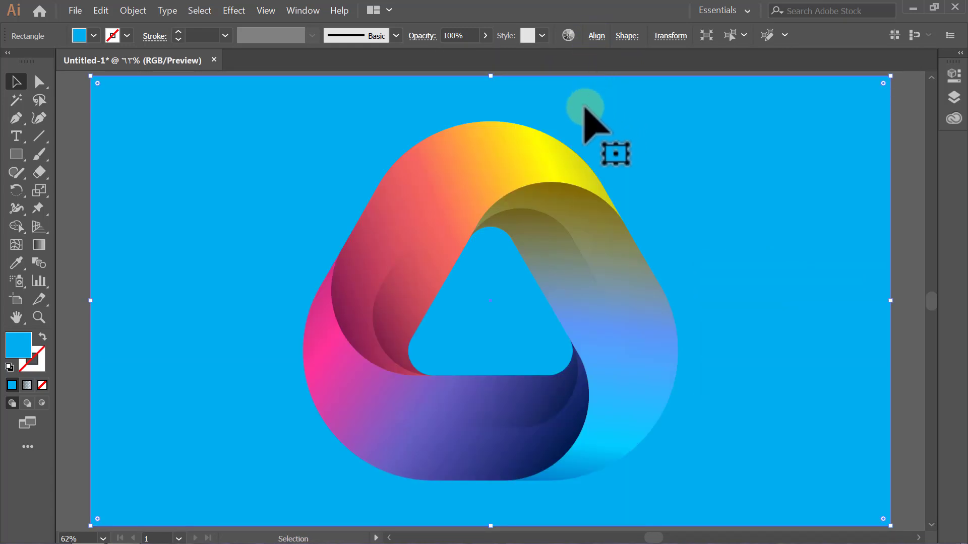
Step: Give the rectangle a 90° linear gradient with both blue and black stops at 100% opacity
double_click(44, 247)
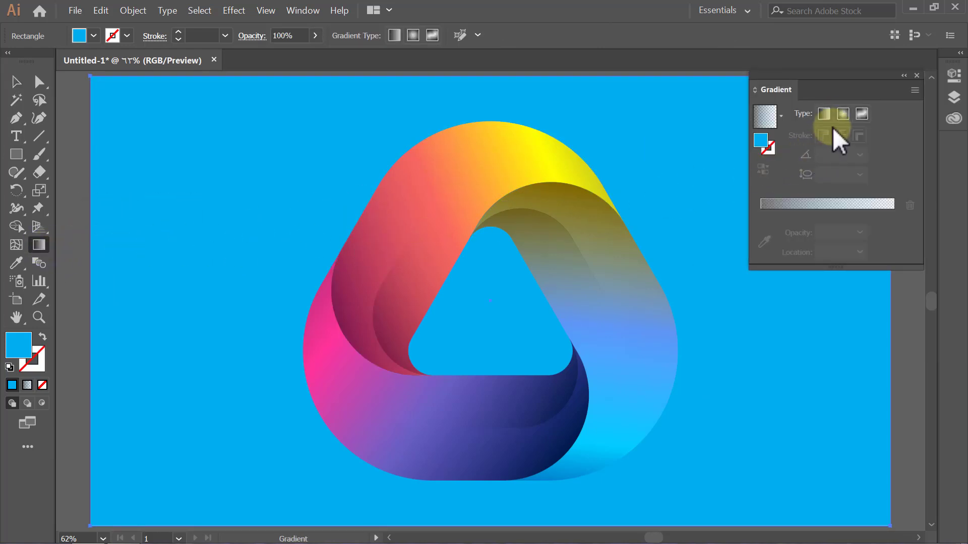
click(824, 113)
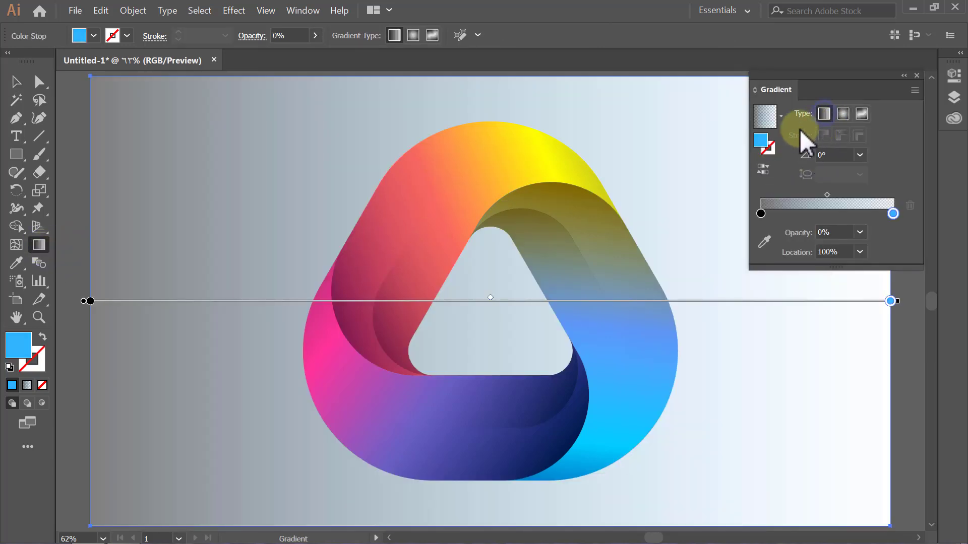
click(860, 155)
click(888, 236)
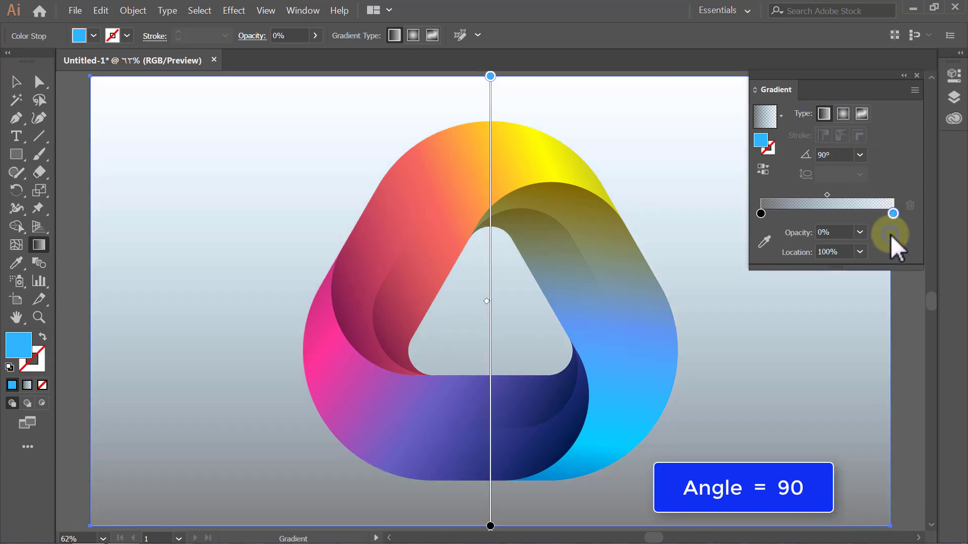
click(860, 233)
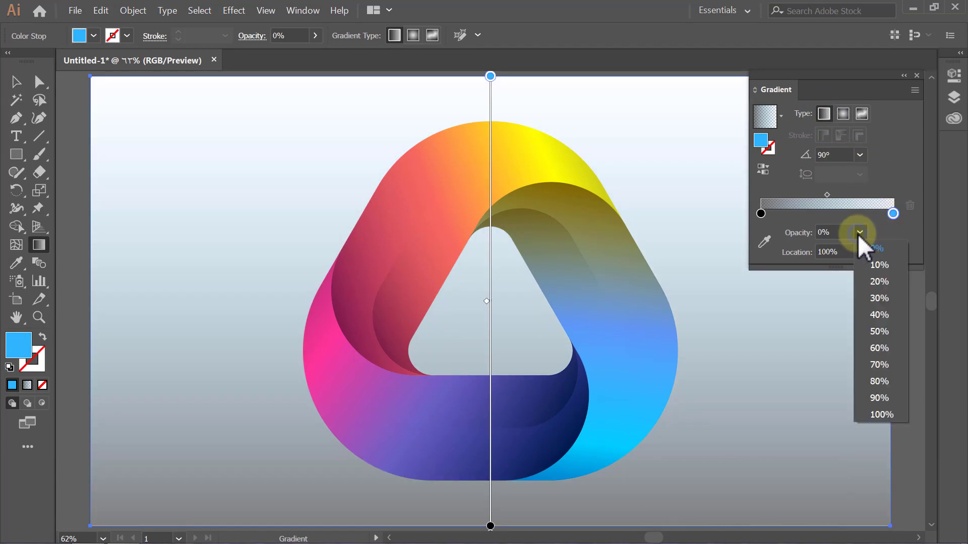
click(897, 410)
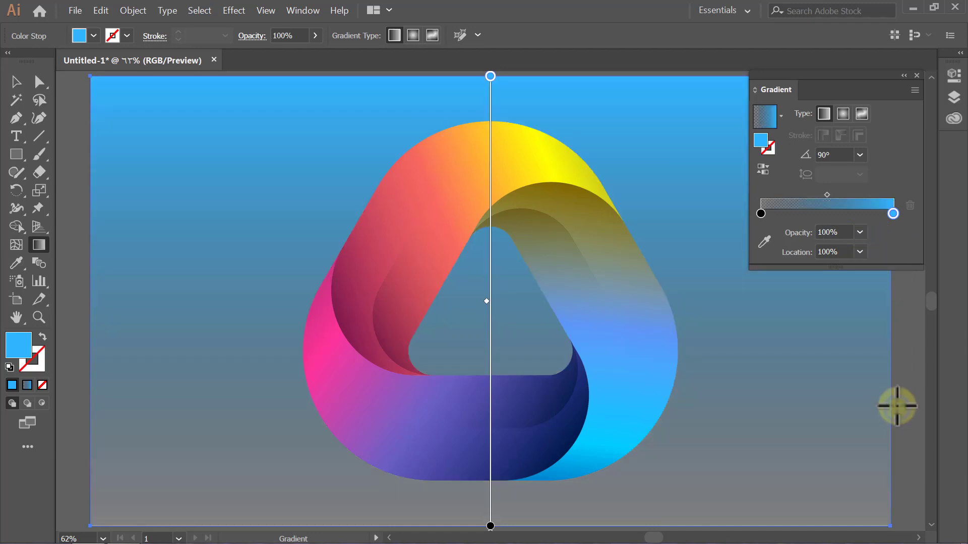
click(761, 214)
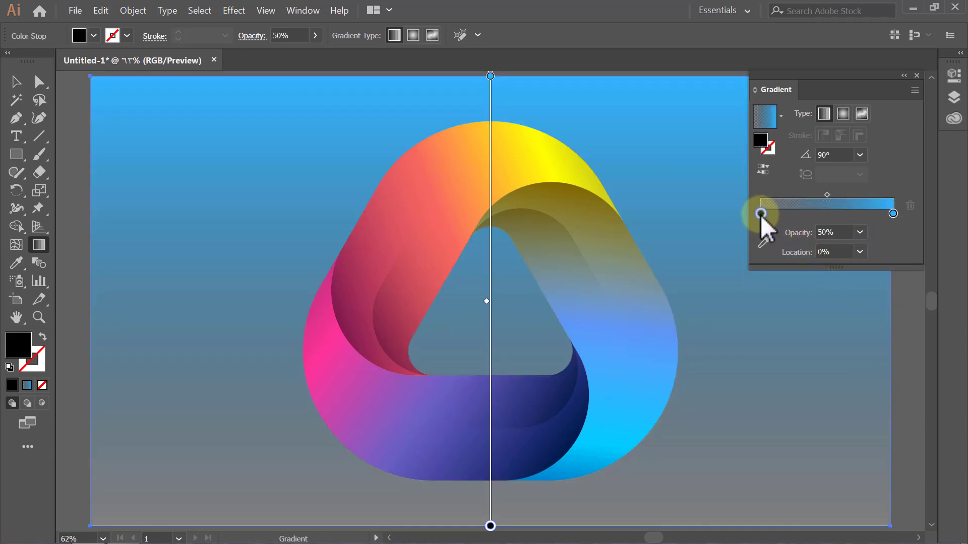
click(860, 232)
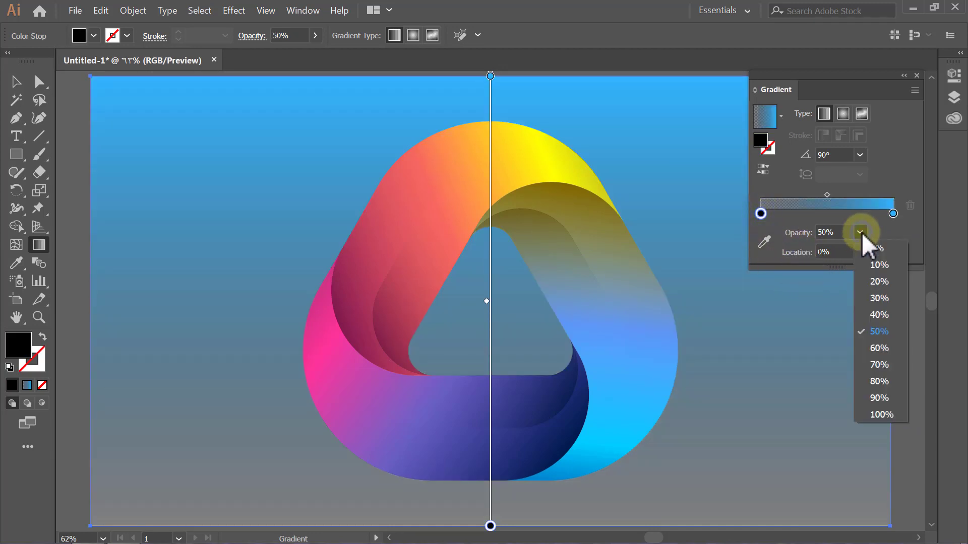
click(892, 411)
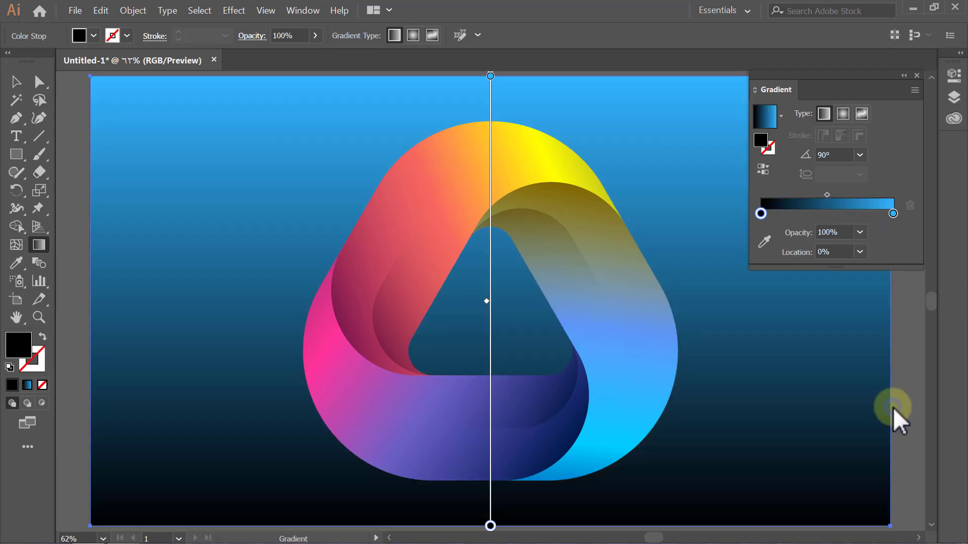
double_click(893, 214)
Step: Change the blue gradient stop to walnut brown, R 102 G 51 B 0
double_click(864, 269)
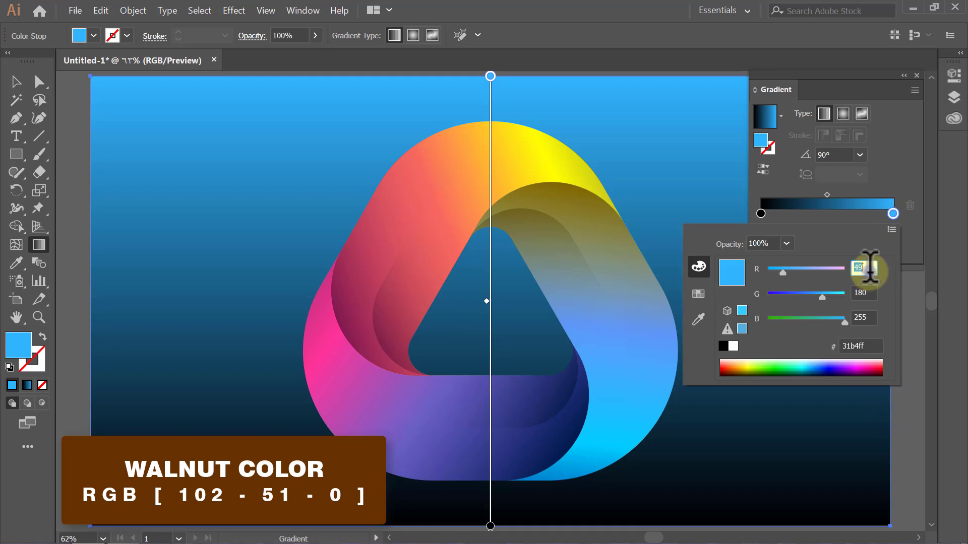
text(102)
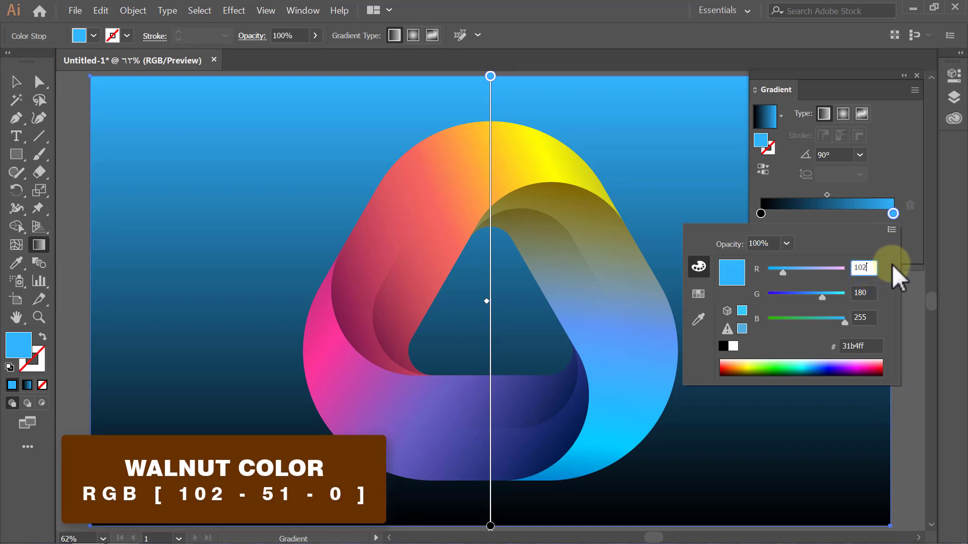
double_click(890, 292)
text(5)
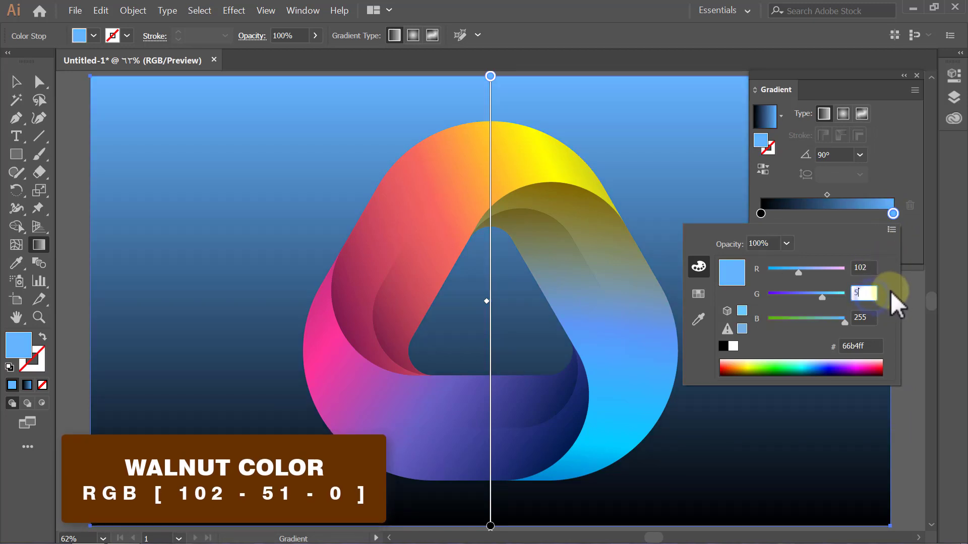
text(1)
key(Tab)
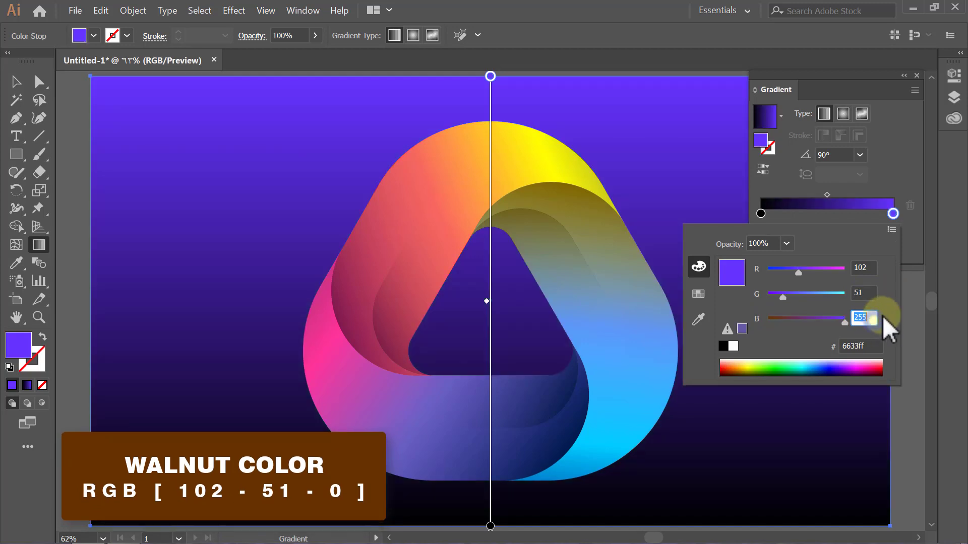
text(0)
key(Return)
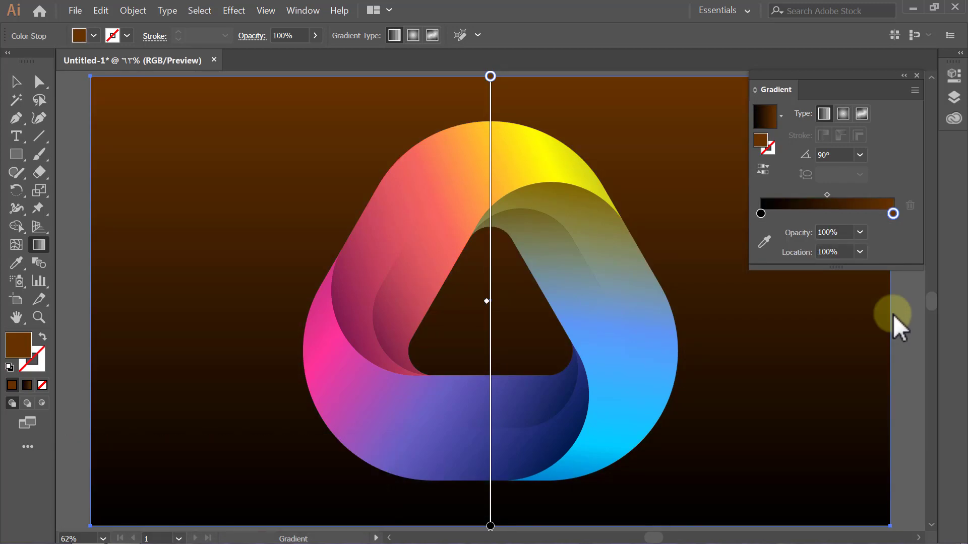
Step: Set the gradient midpoint to 70%, close the Gradient panel, and nudge the logo up
click(827, 195)
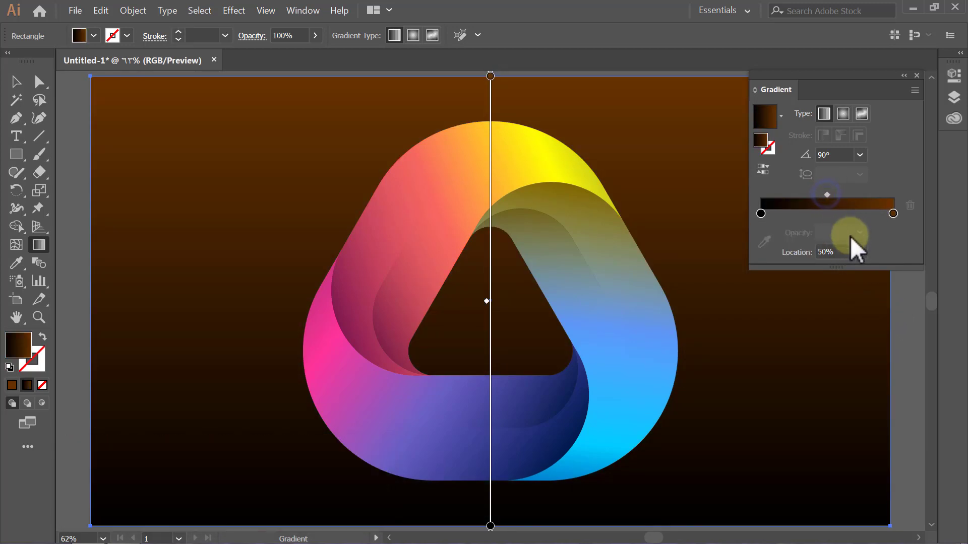
click(860, 252)
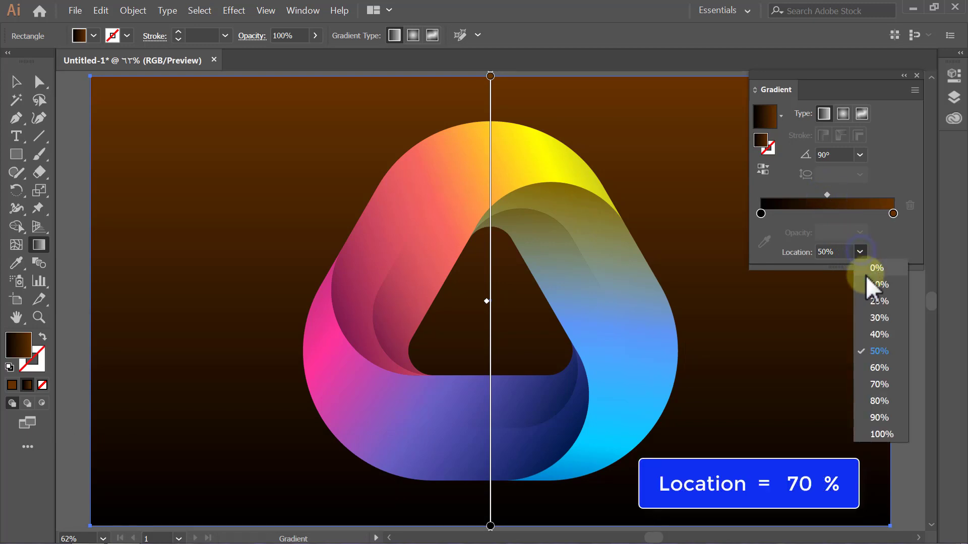
click(896, 383)
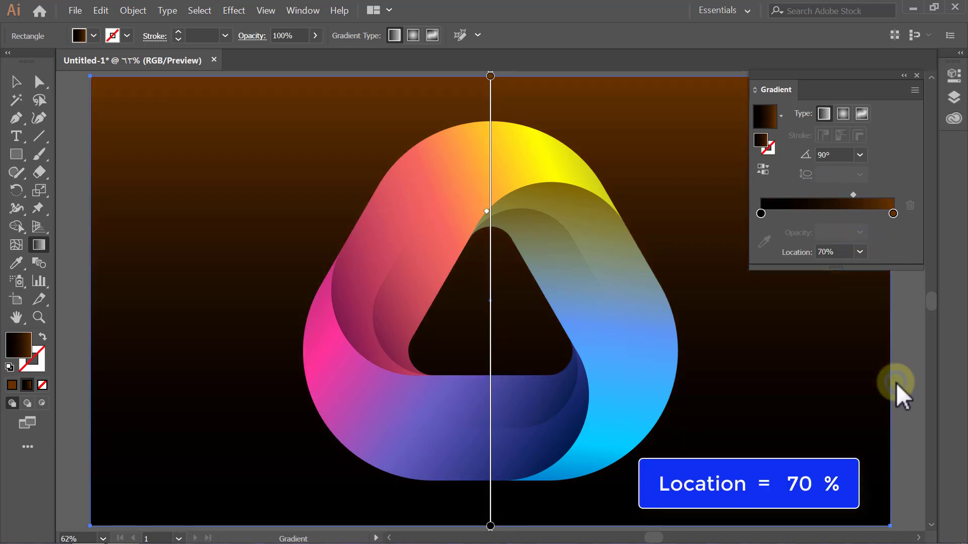
key(v)
click(896, 383)
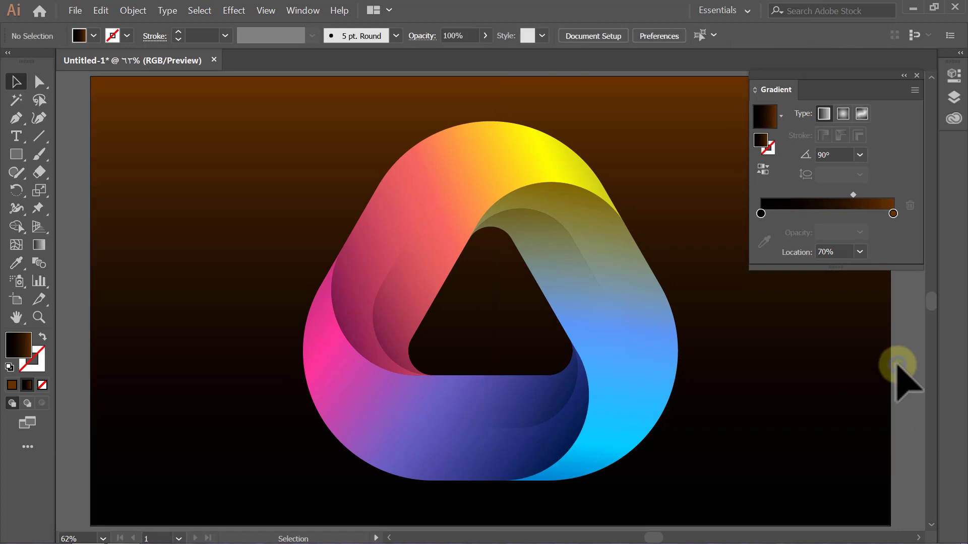
click(915, 74)
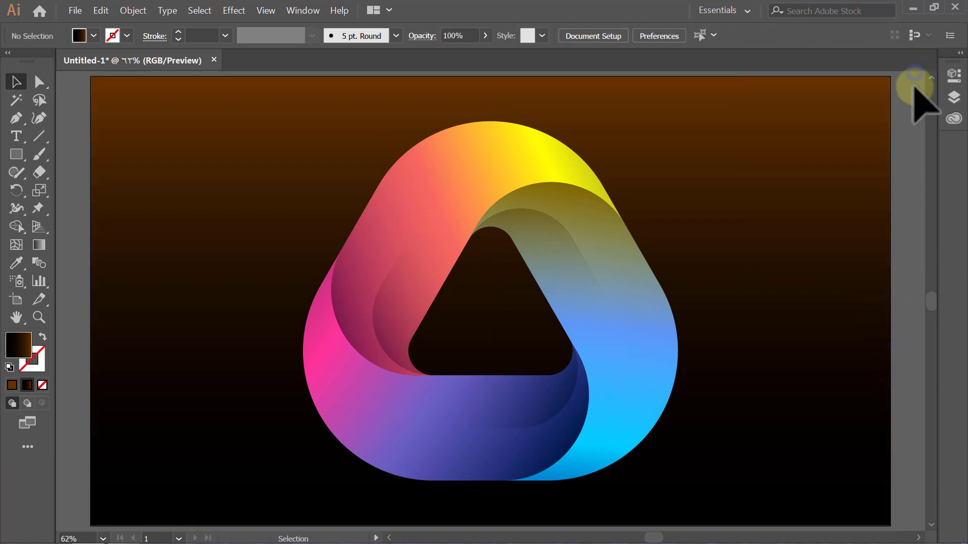
drag(613, 312, 594, 310)
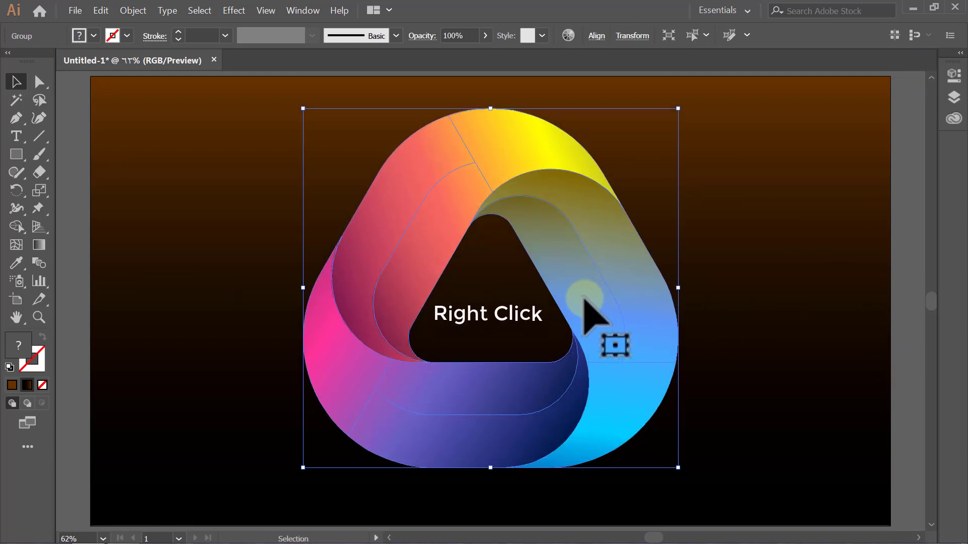
Step: Make a horizontally reflected copy of the logo group via Transform > Reflect
right_click(585, 299)
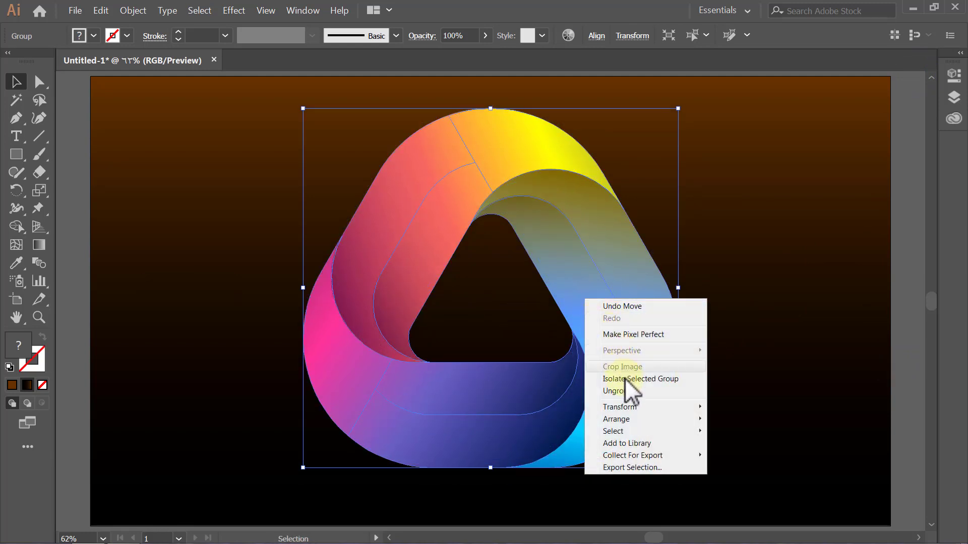
mouse_move(619, 407)
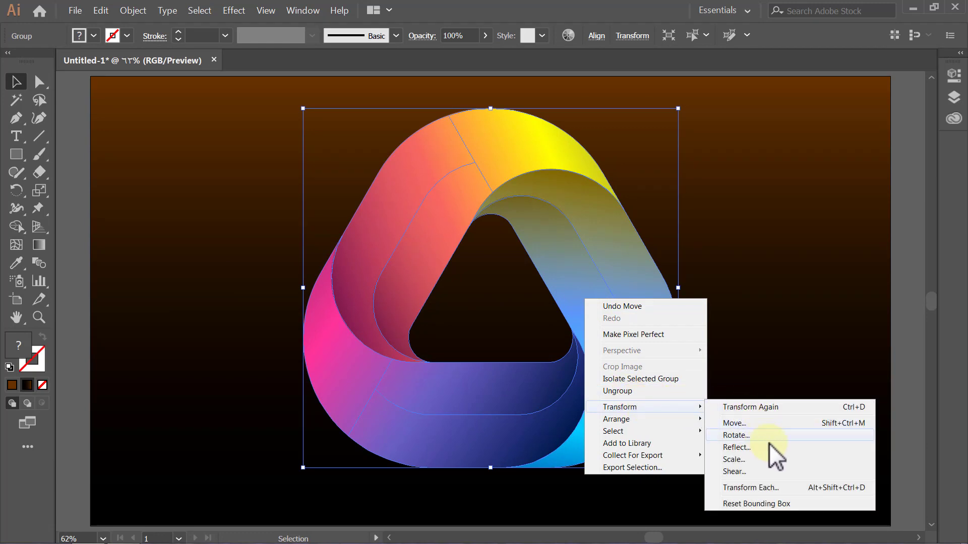
click(771, 446)
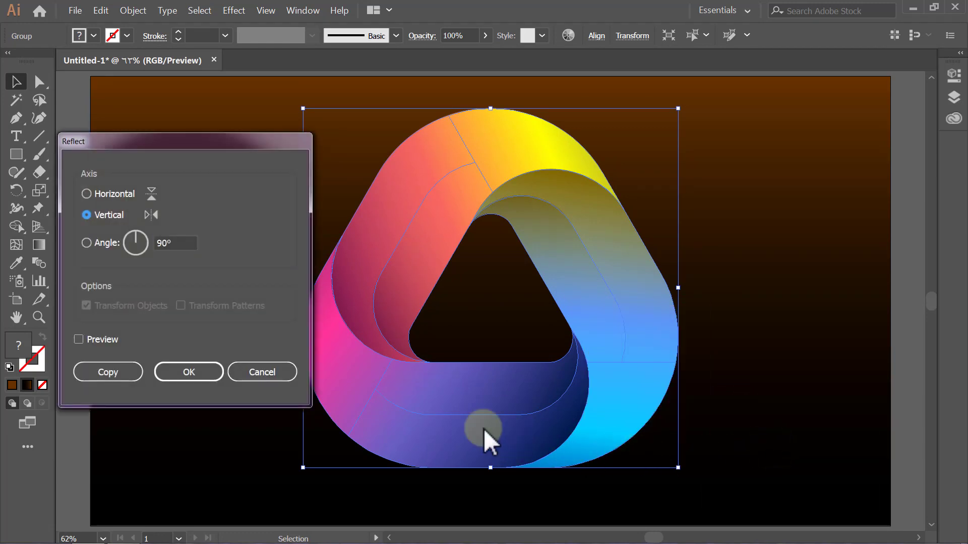
click(102, 197)
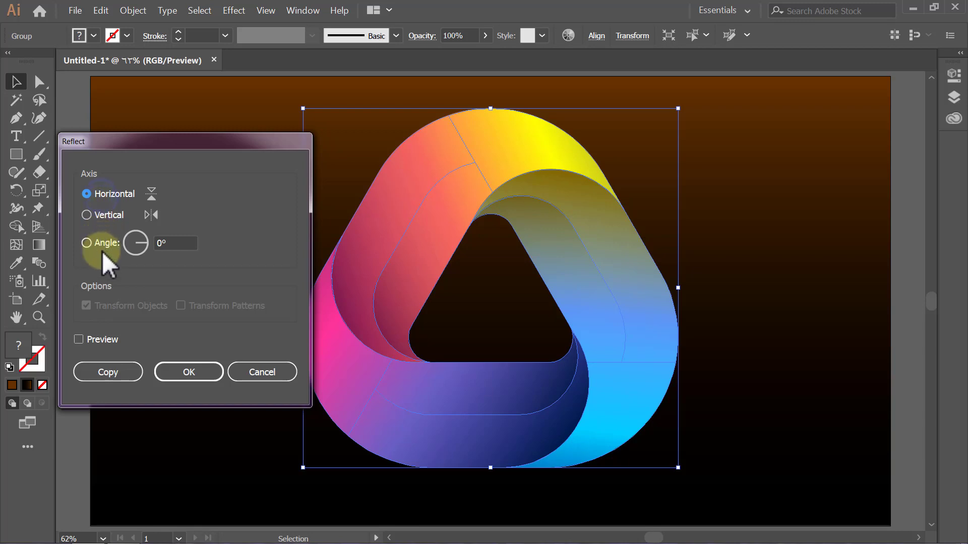
click(106, 339)
click(108, 372)
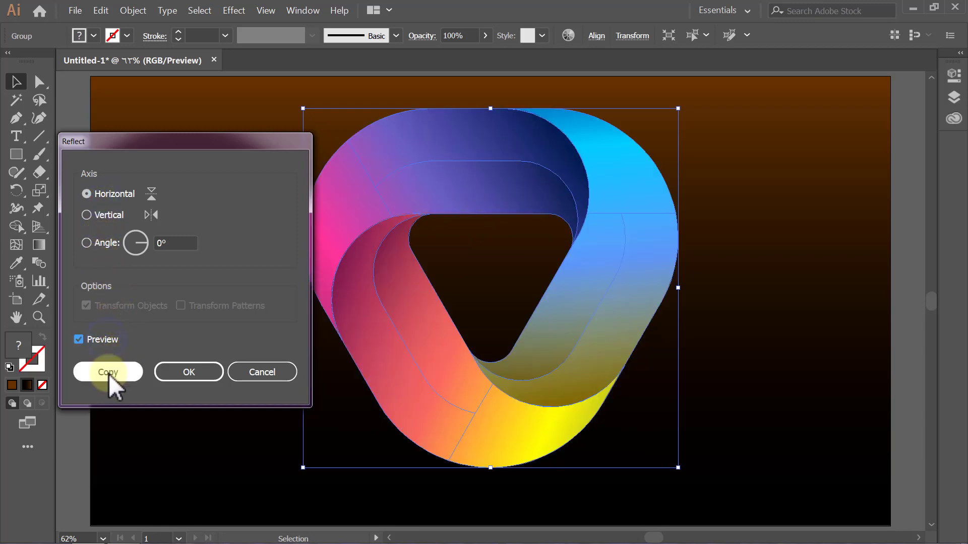
click(77, 364)
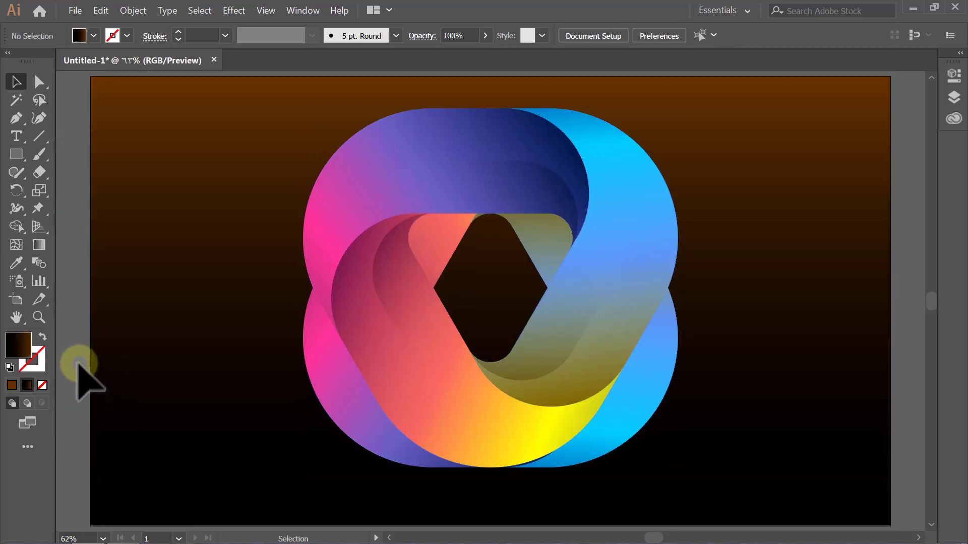
scroll(77, 363, down, 3)
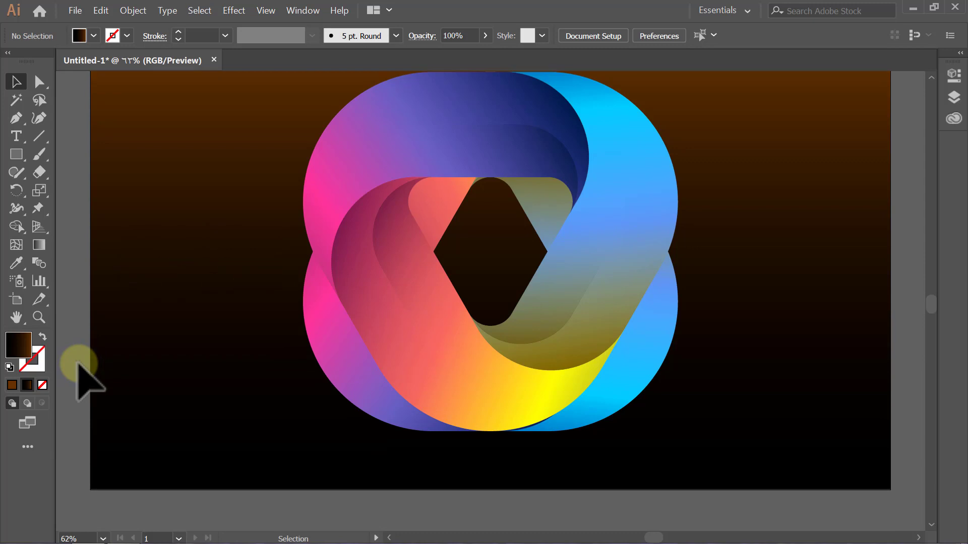
click(607, 149)
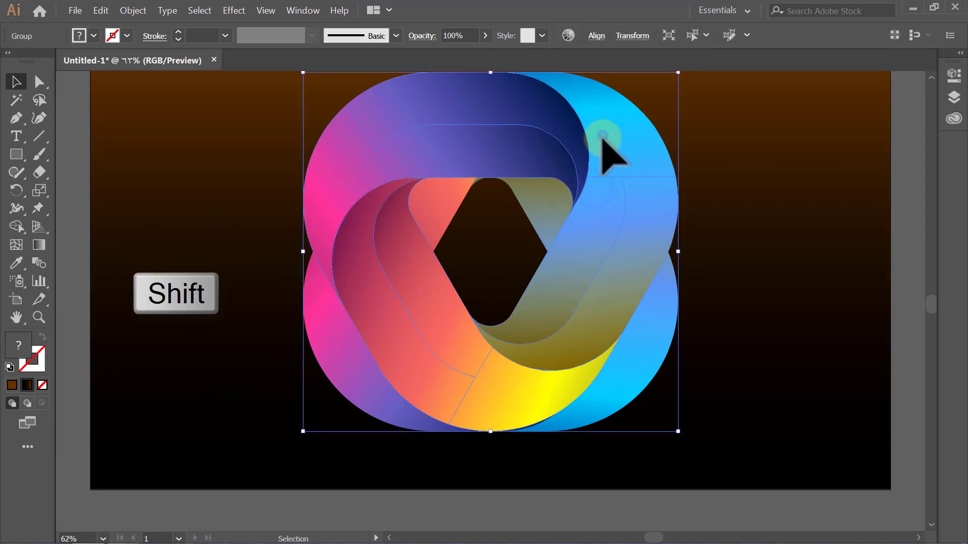
Step: Drag the flipped logo copy straight down until its base meets the original
drag(603, 136, 607, 496)
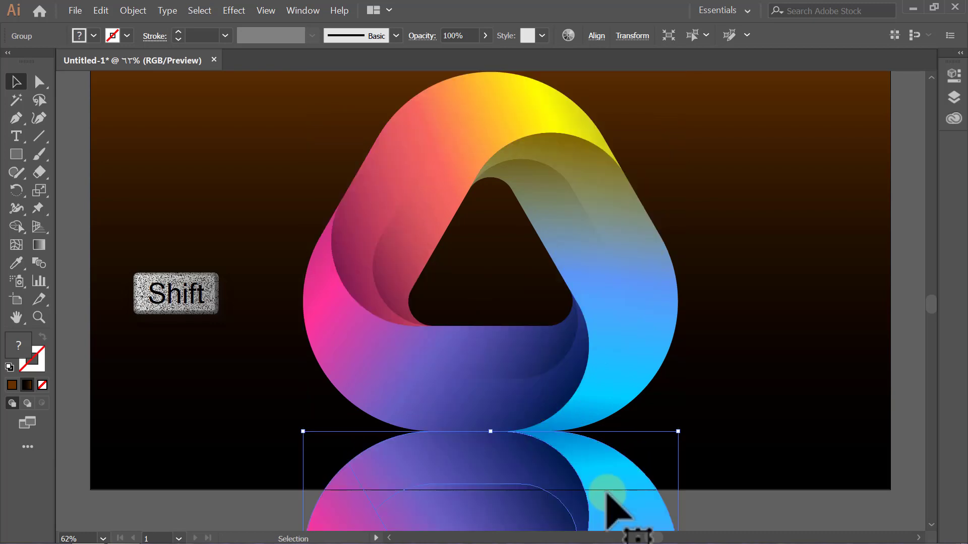
click(740, 510)
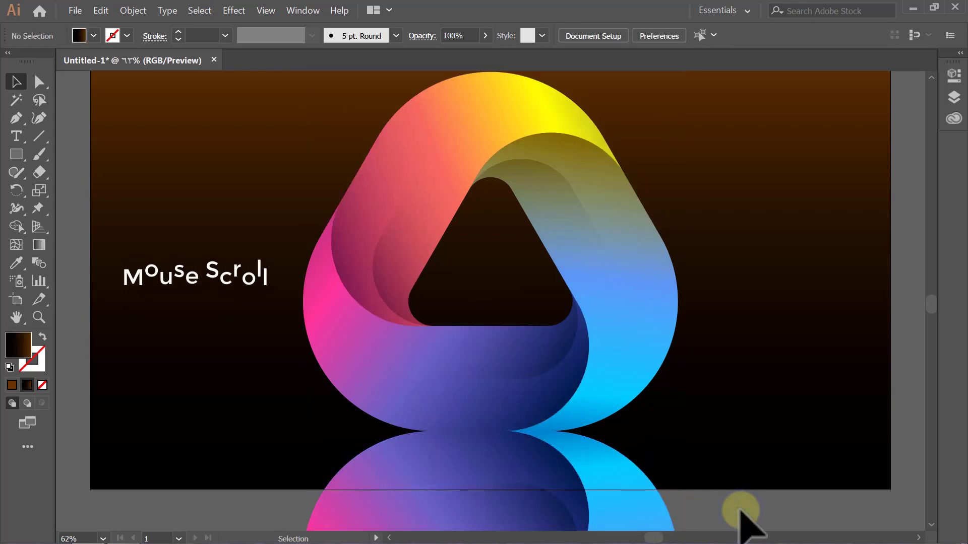
scroll(740, 510, down, 2)
scroll(740, 510, down, 2)
scroll(740, 510, down, 1)
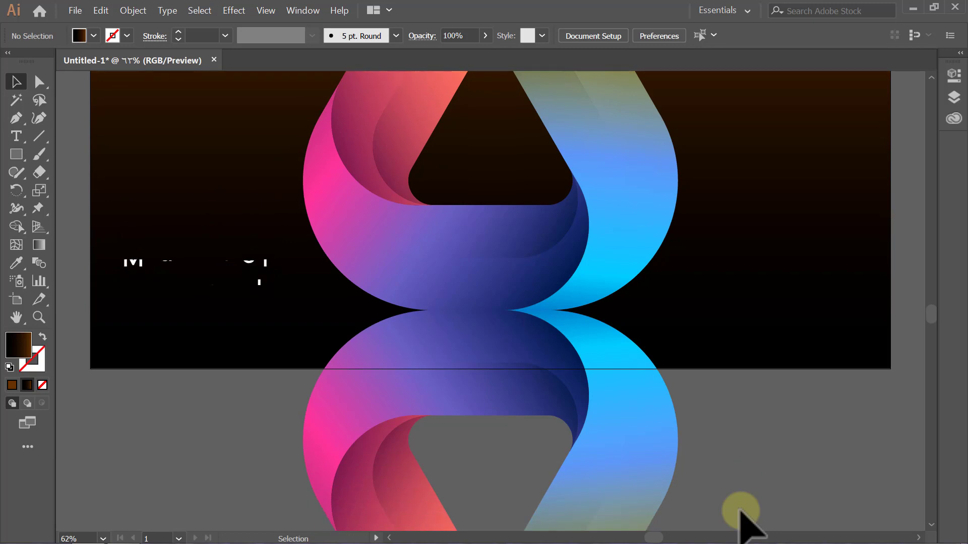
Step: Draw a rectangle from the logo base to the artboard bottom, widen it to full width, and edit its gradient
click(11, 154)
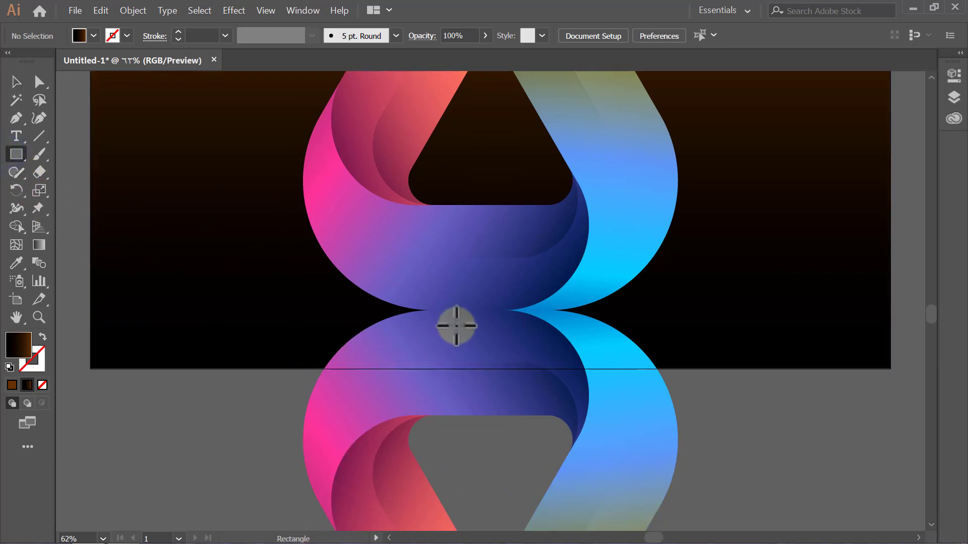
drag(464, 310, 90, 369)
key(v)
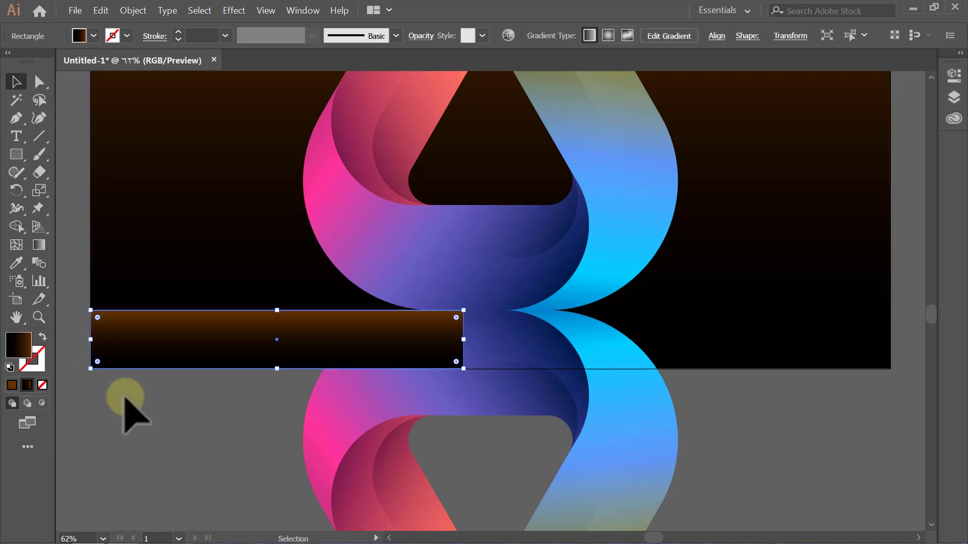
drag(468, 342, 892, 340)
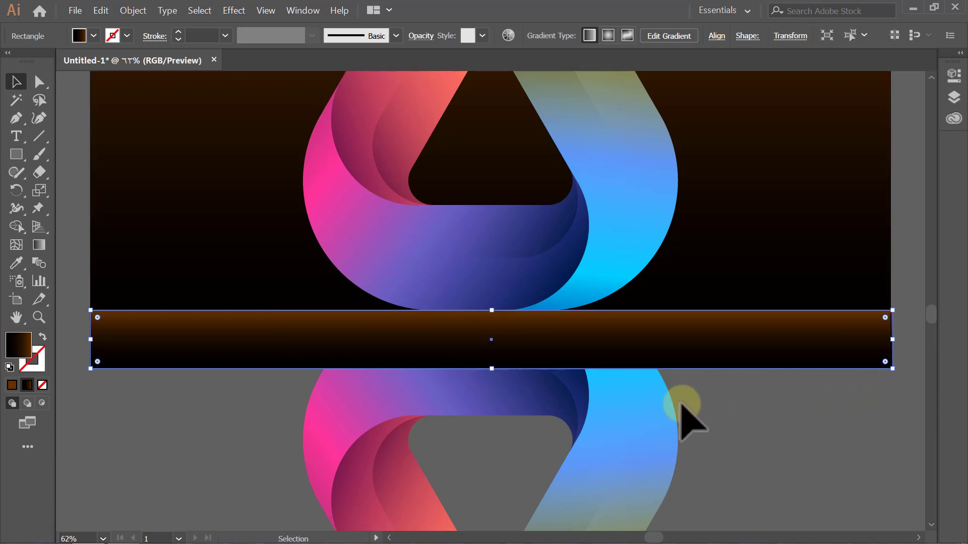
double_click(40, 245)
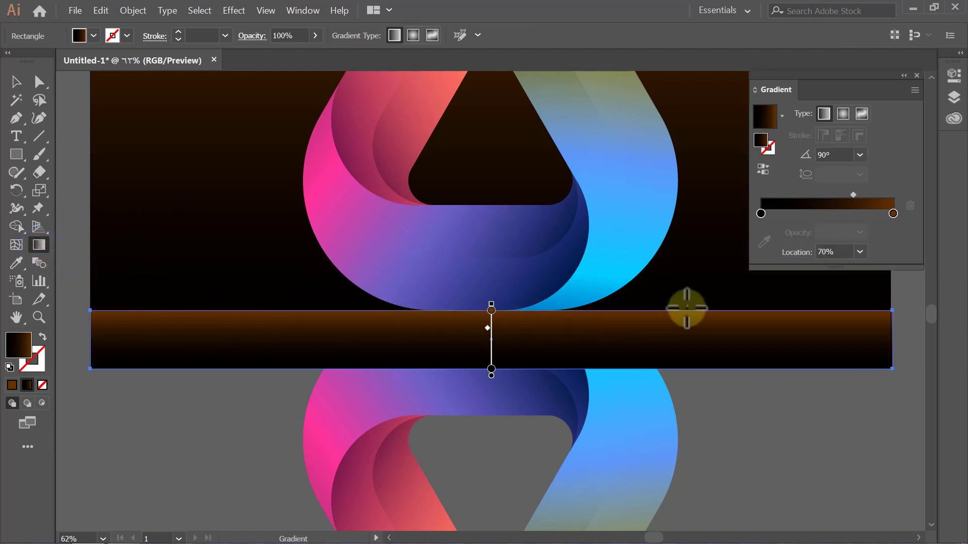
Step: Turn the brown gradient stop black using the eyedropper
click(893, 214)
click(764, 240)
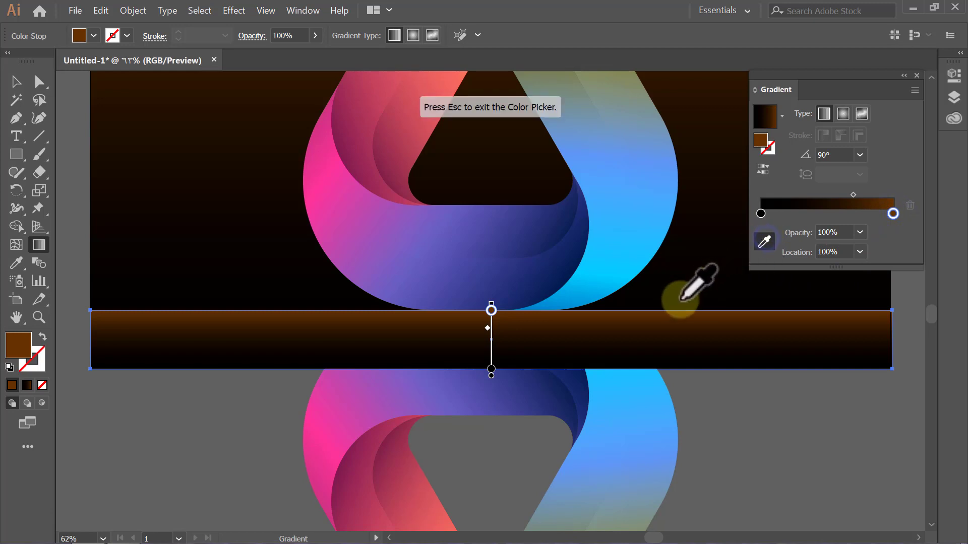
click(678, 302)
key(v)
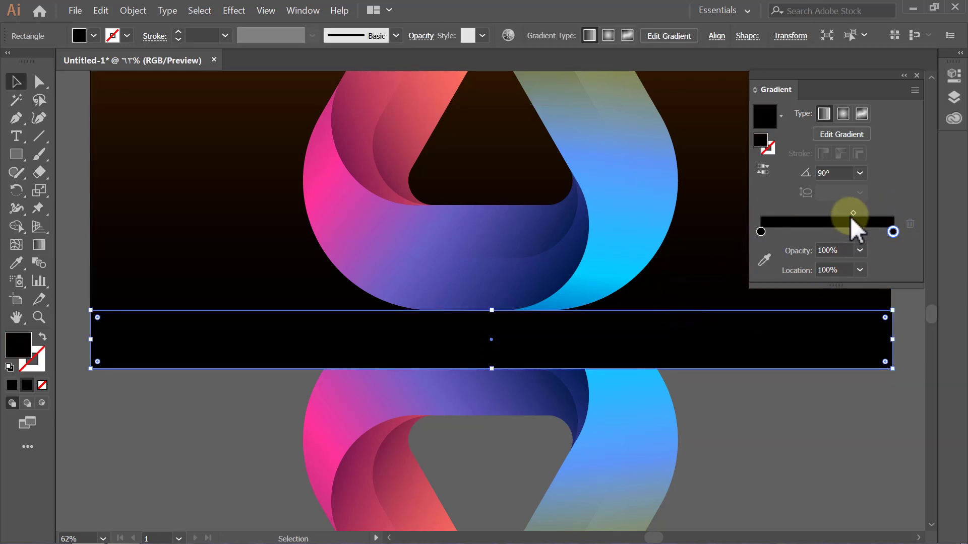
Step: Centre the gradient midpoint at 50% and set the left stop's opacity to 50%
click(852, 214)
click(859, 270)
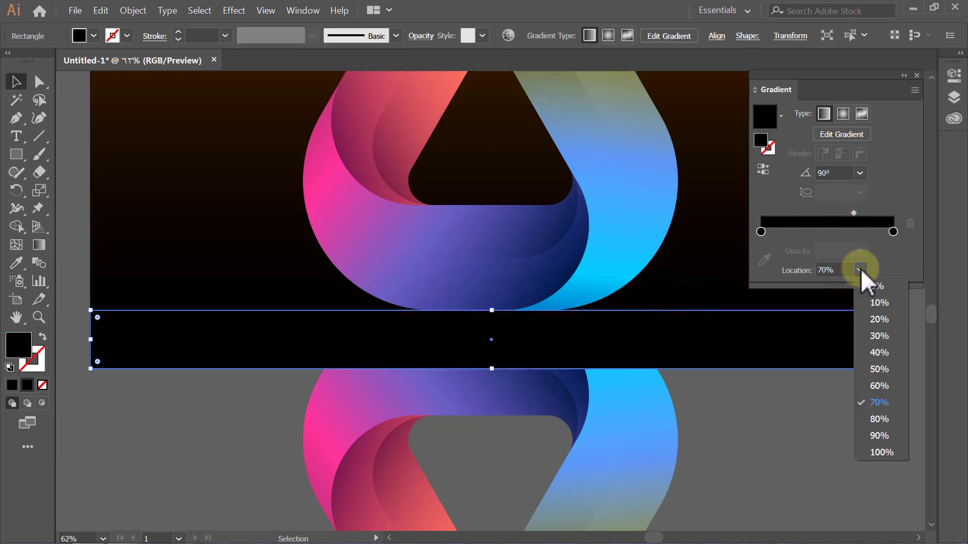
click(899, 367)
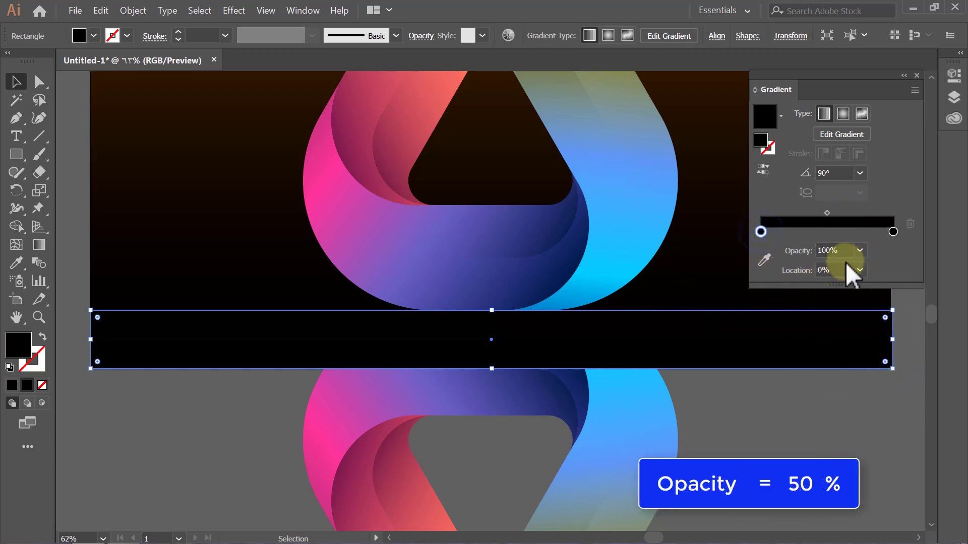
click(859, 251)
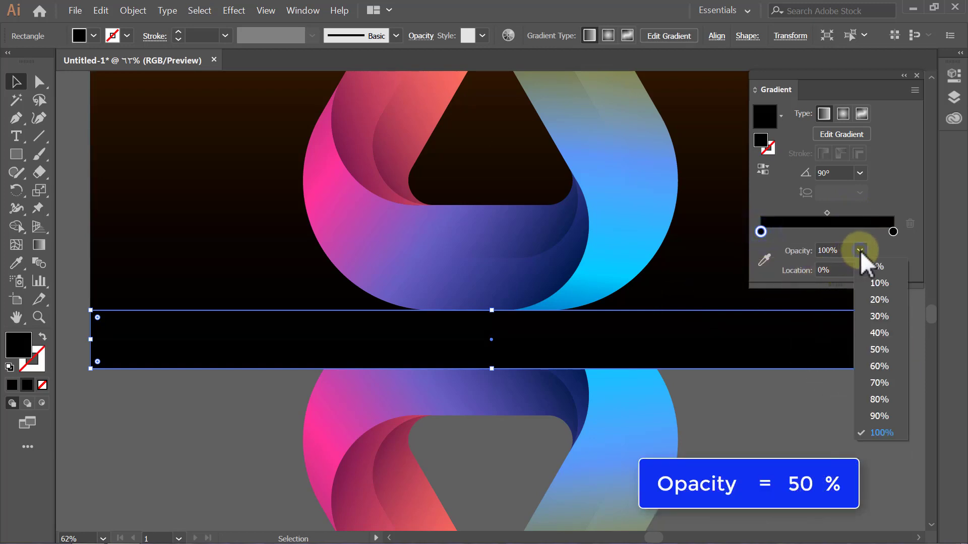
click(894, 348)
Step: Trim the strip's right side to the artboard edge and check the fade
click(888, 399)
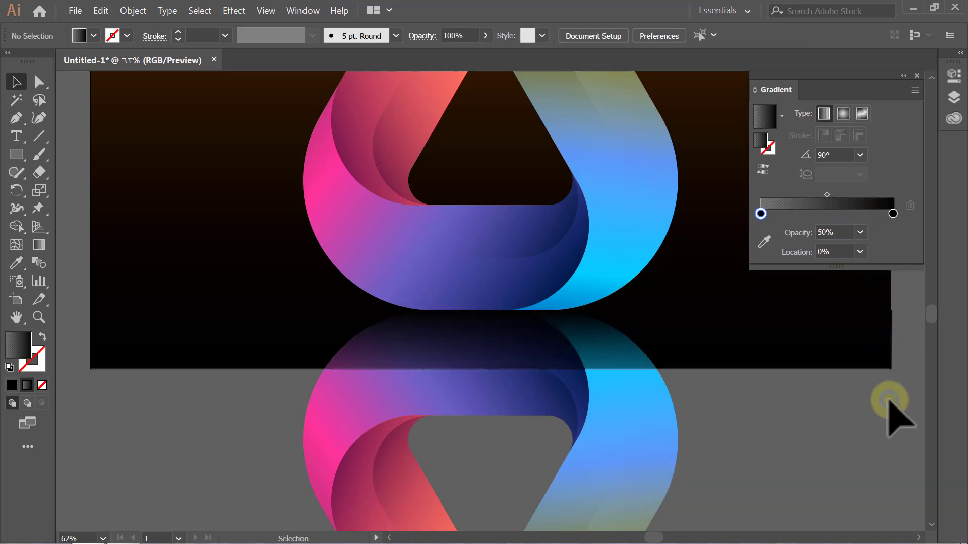
click(864, 347)
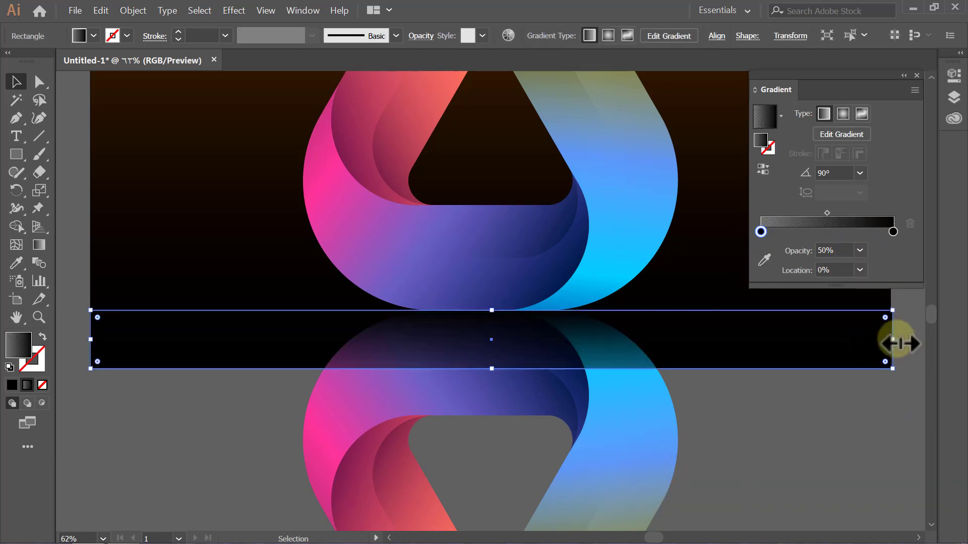
drag(900, 344, 891, 344)
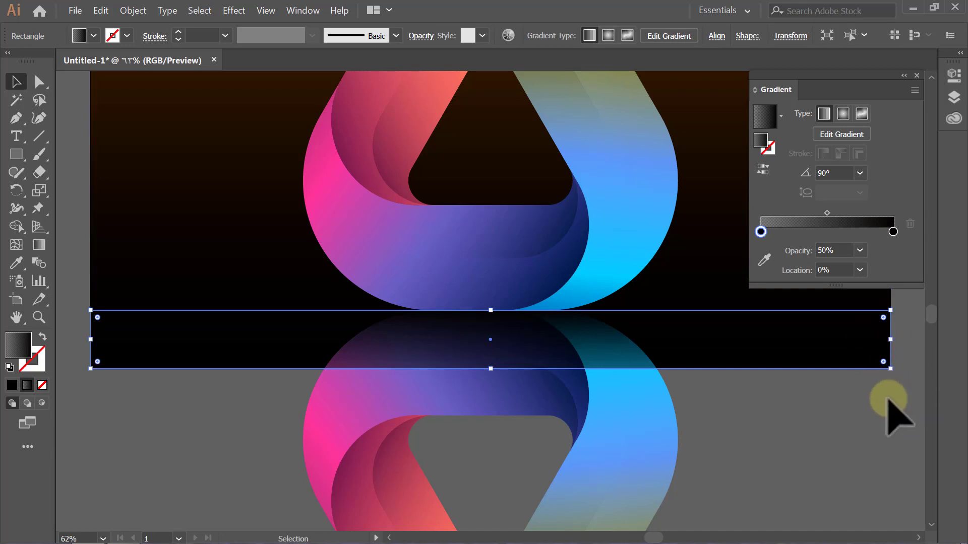
click(890, 400)
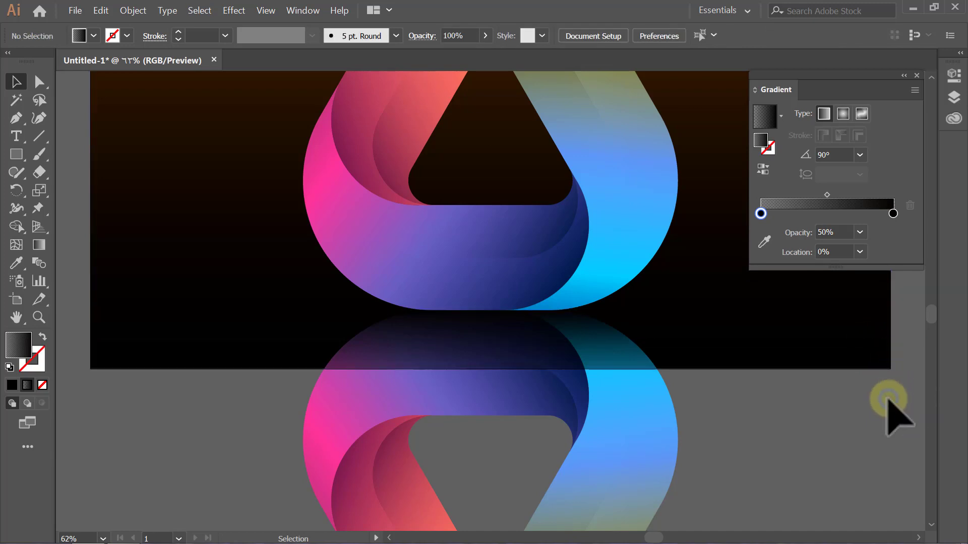
click(916, 76)
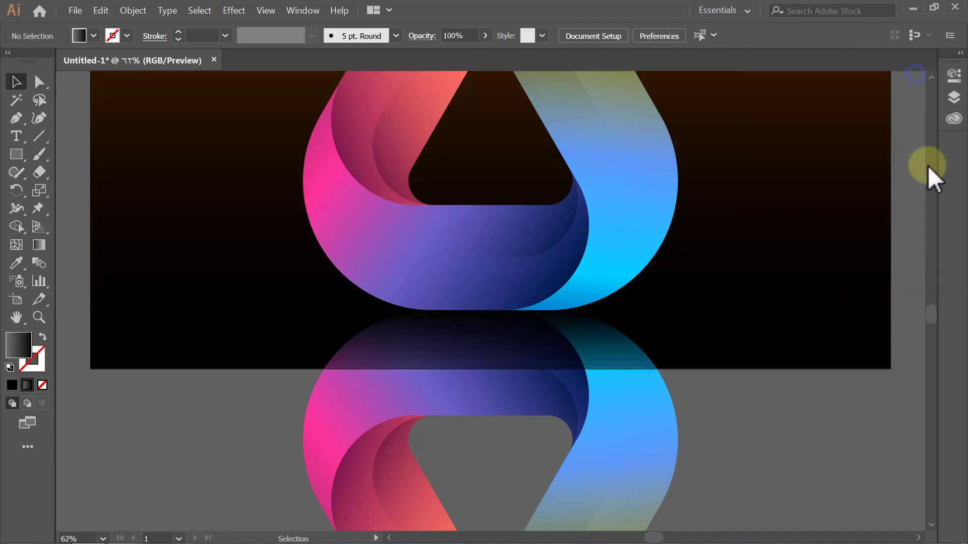
Step: Mask the reflected logo with the strip using an inverted opacity mask at 50% opacity
click(633, 456)
shift+click(712, 348)
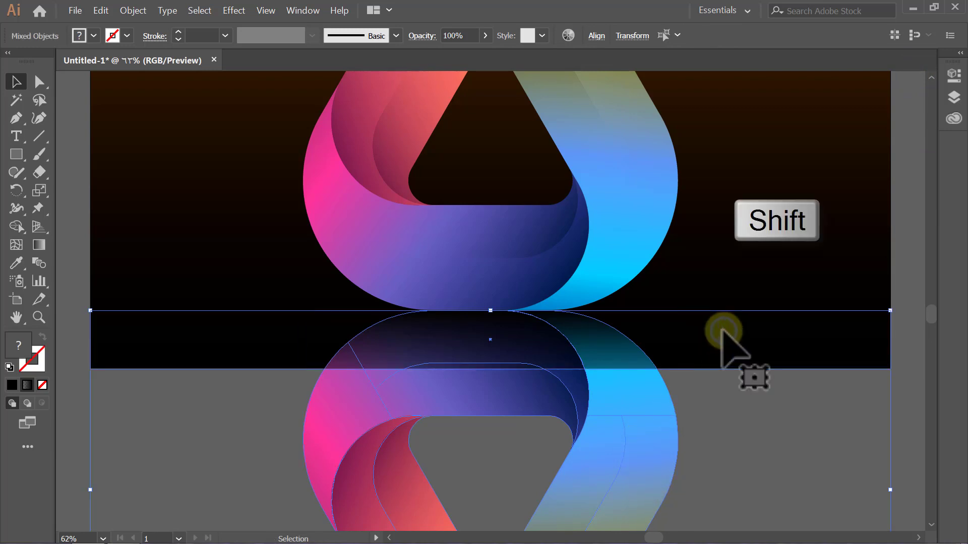
click(422, 36)
click(392, 85)
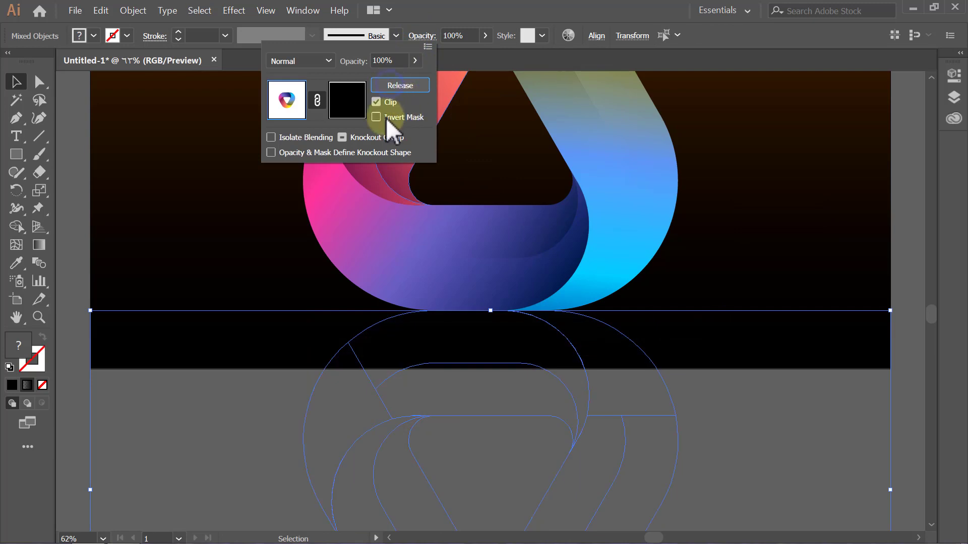
click(386, 117)
drag(399, 60, 366, 61)
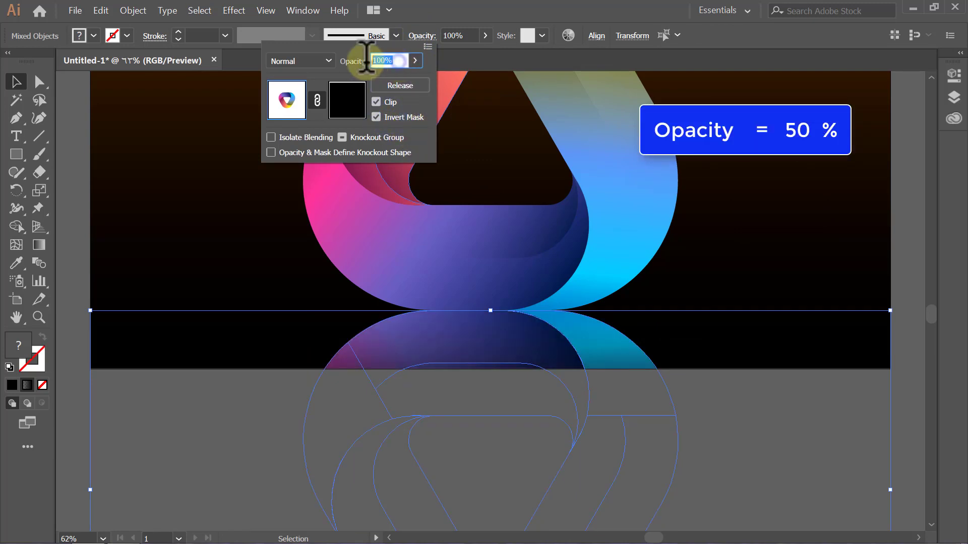
text(50)
key(Return)
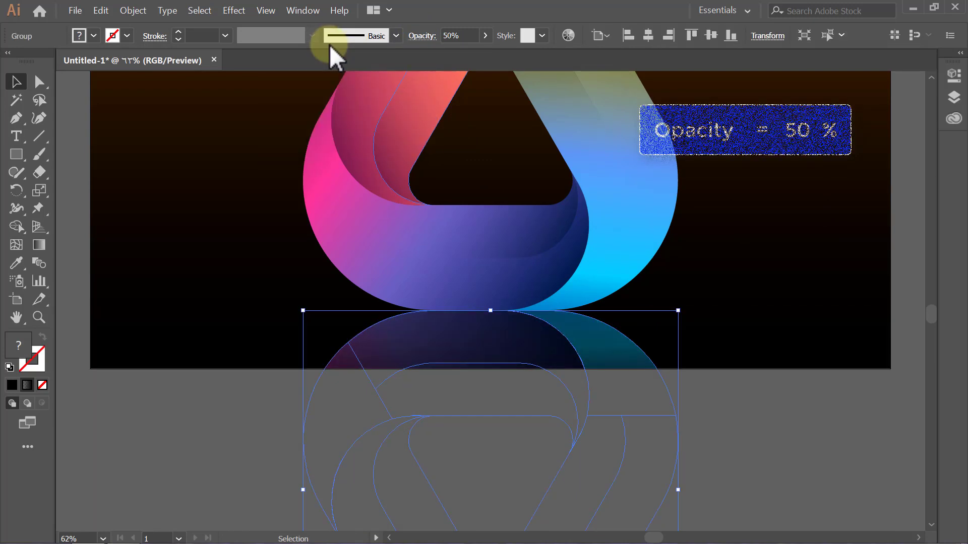
click(65, 85)
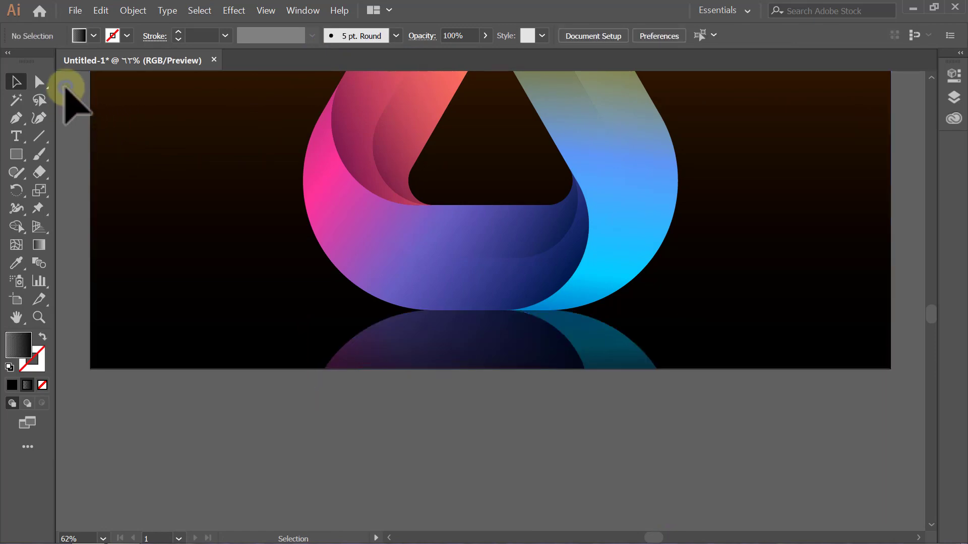
Step: Fit the whole artboard in the window and show it in Presentation Mode
key(ctrl+0)
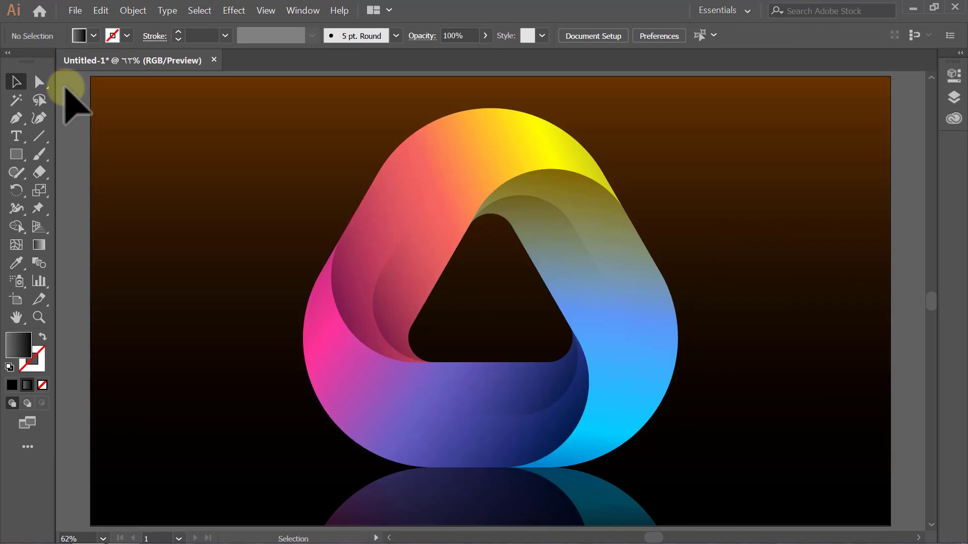
click(271, 10)
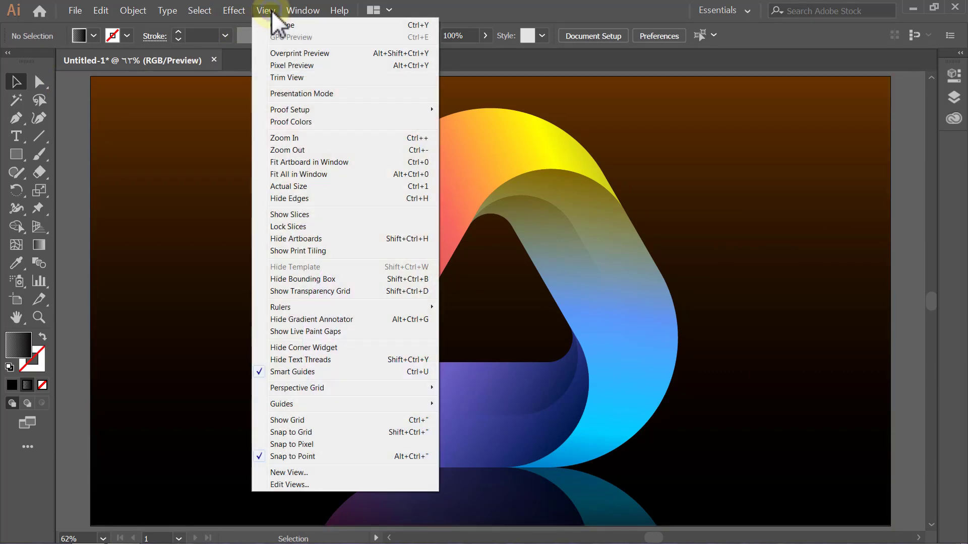
click(355, 96)
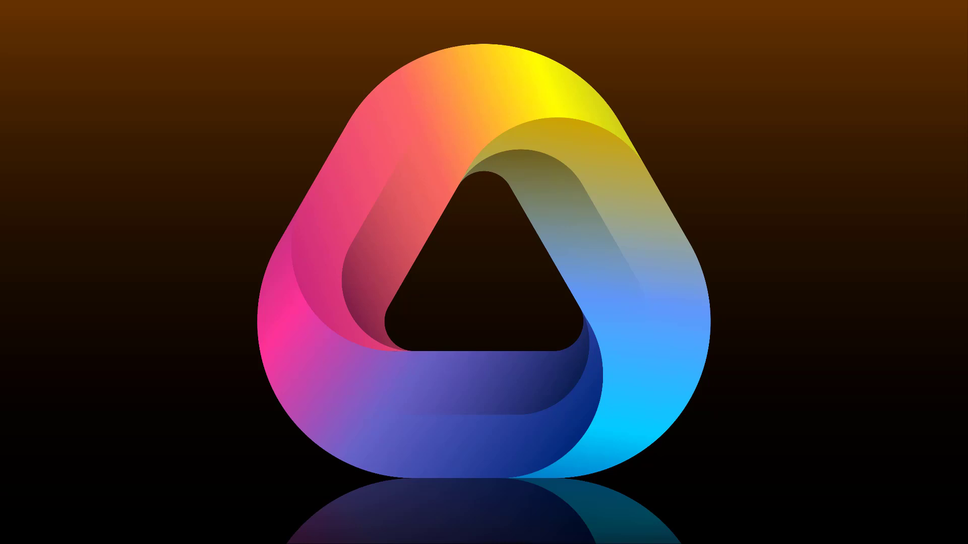